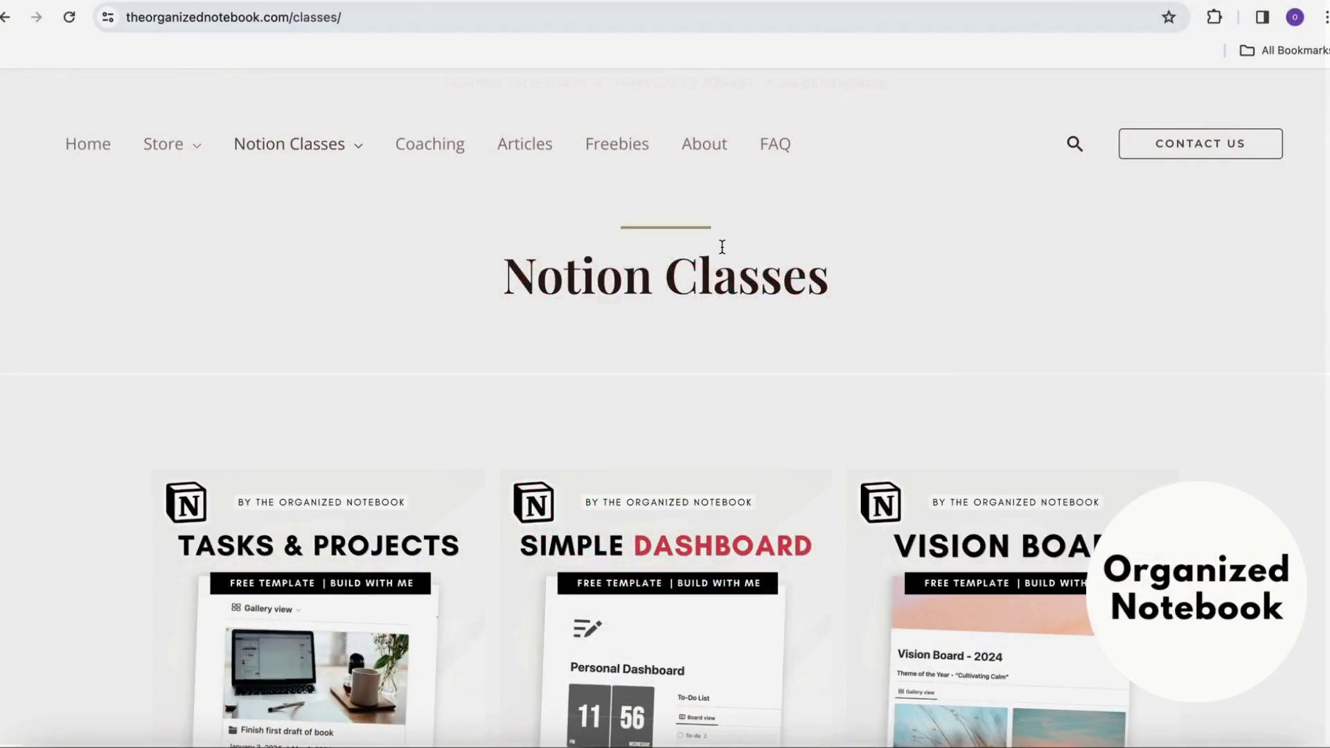
{"action": "scroll", "coordinate": [721, 247], "scroll_direction": "down", "scroll_amount": 9}
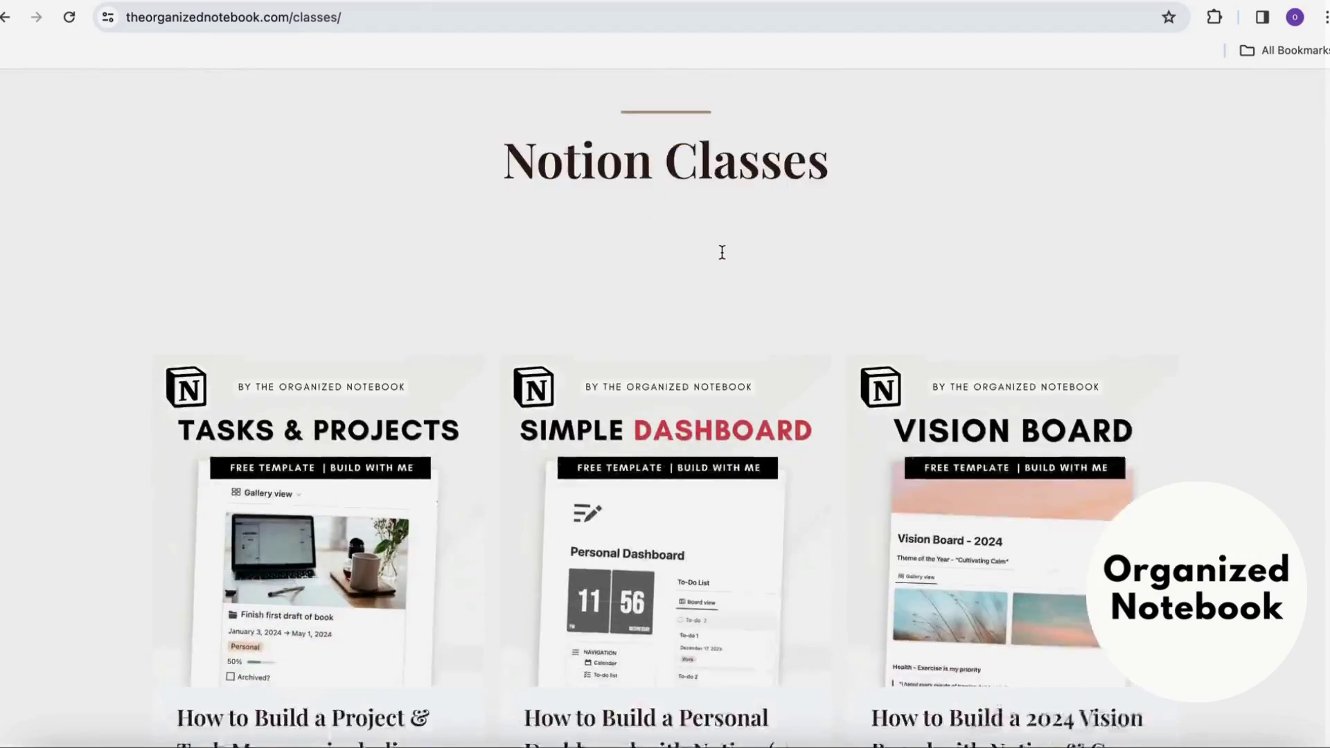
{"action": "scroll", "coordinate": [722, 271], "scroll_direction": "down", "scroll_amount": 9}
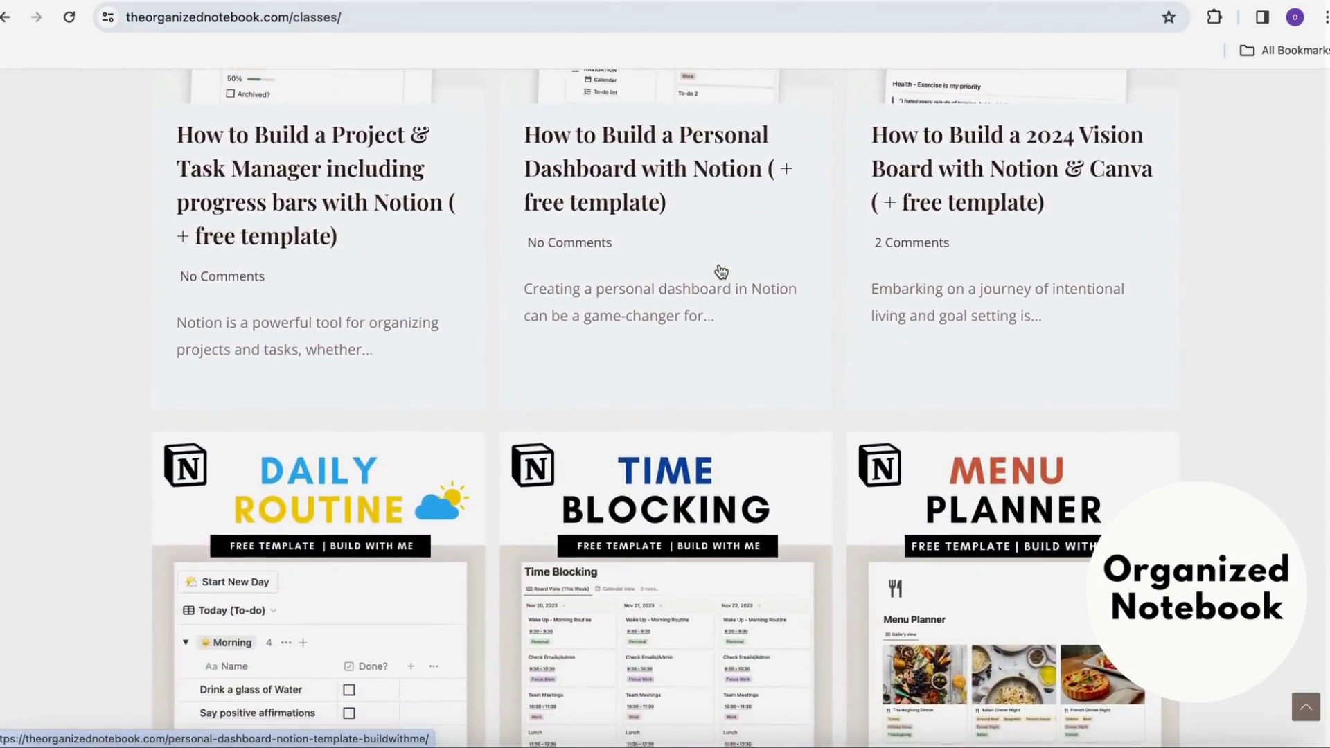
{"action": "scroll", "coordinate": [720, 285], "scroll_direction": "down", "scroll_amount": 5}
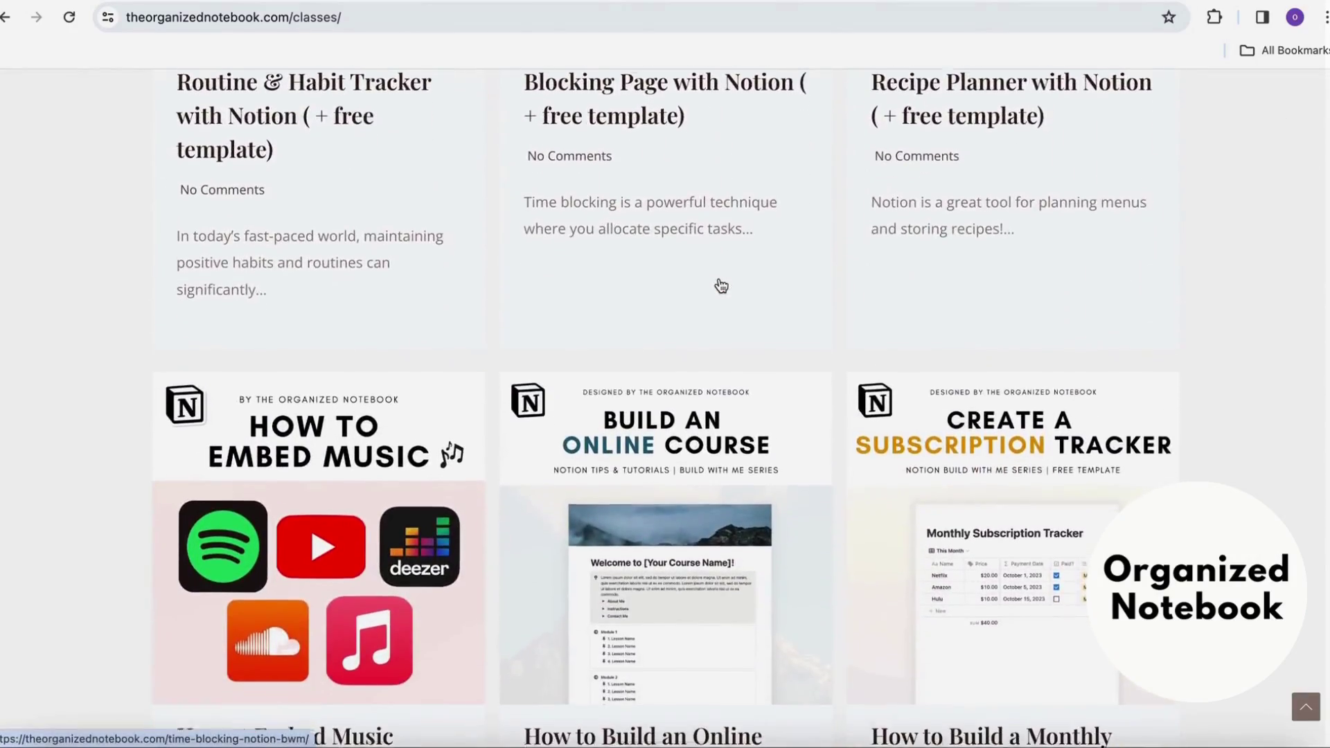
{"action": "scroll", "coordinate": [718, 276], "scroll_direction": "down", "scroll_amount": 3}
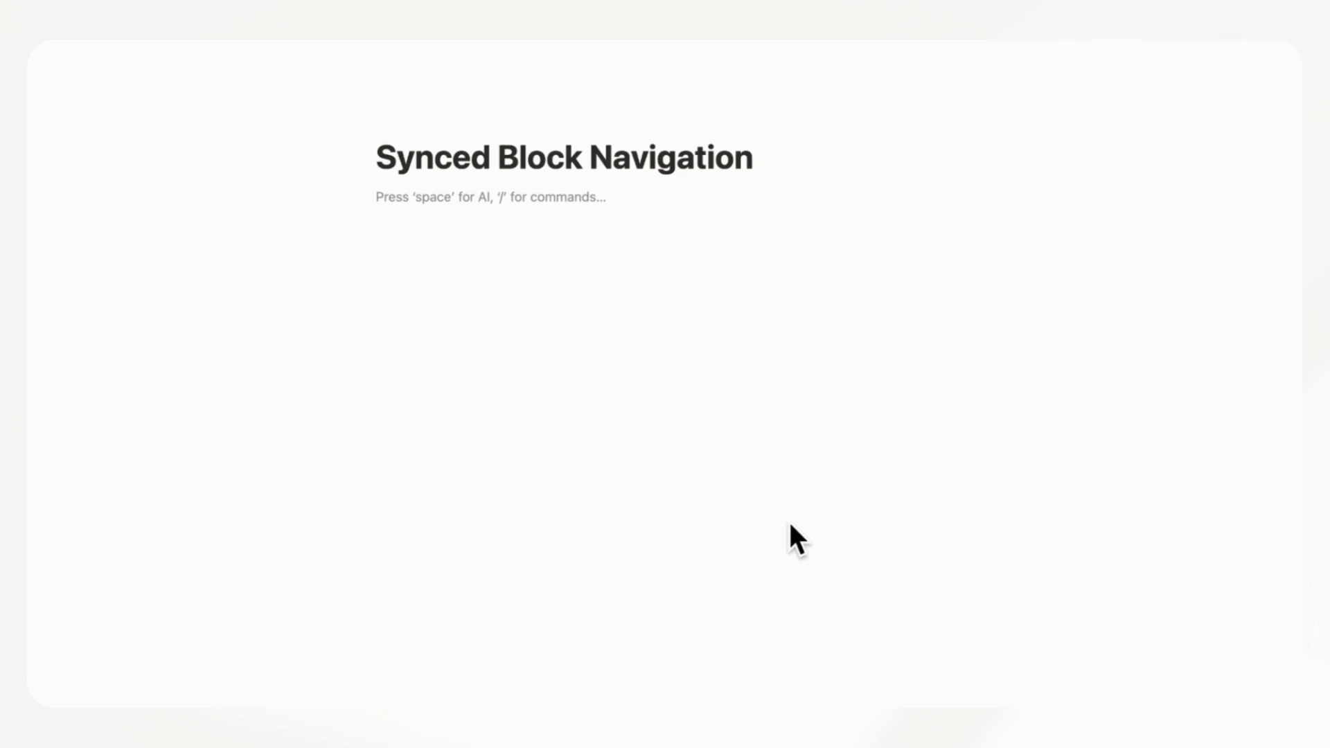
- Add a sub-page titled "About me" to the Synced Block Navigation page and return to the parent page
{"action": "type", "text": "/"}
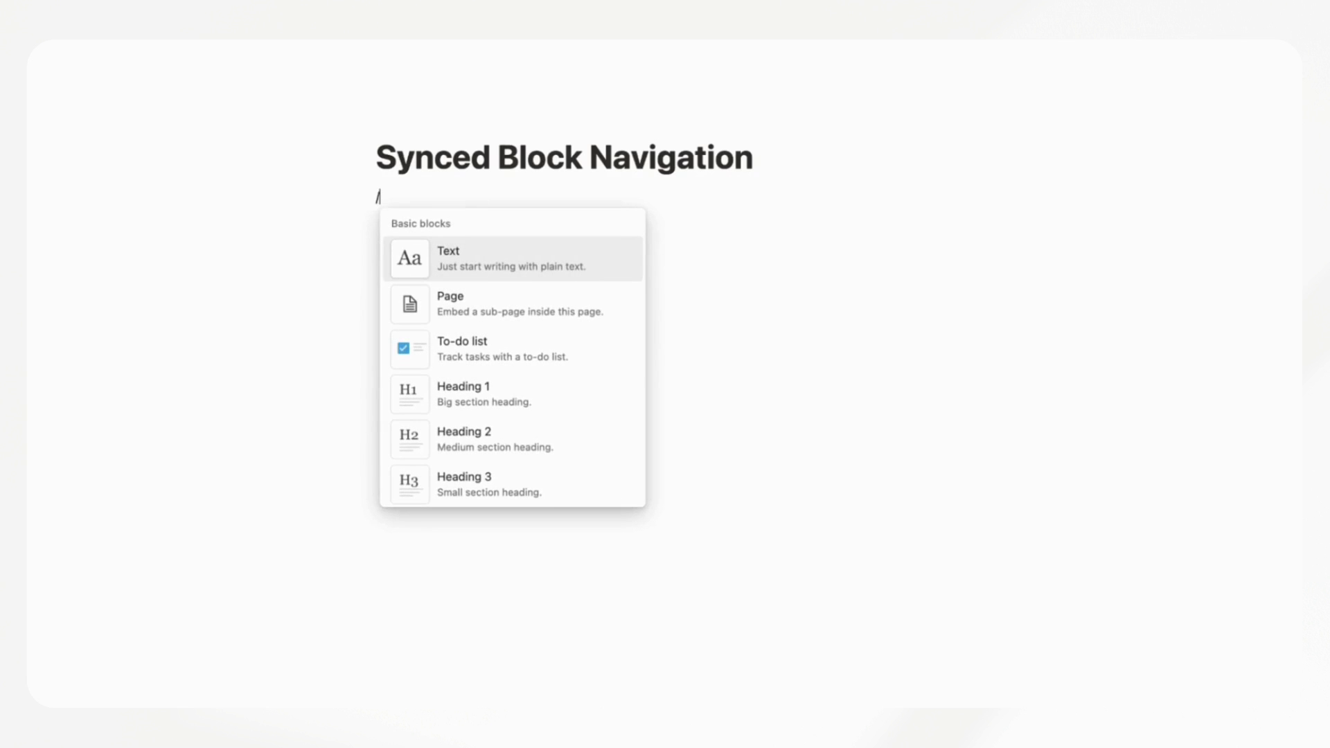
{"action": "type", "text": "page"}
{"action": "key", "text": "Return"}
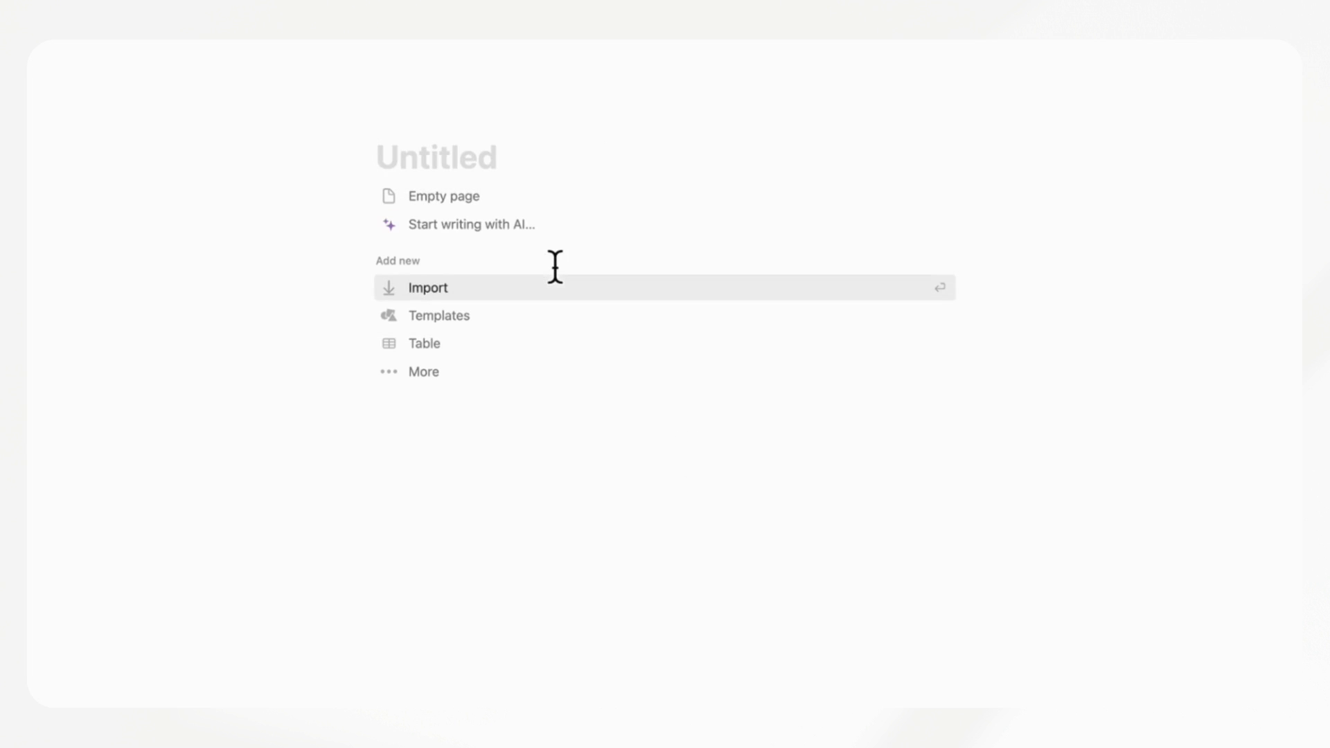
{"action": "type", "text": "About me"}
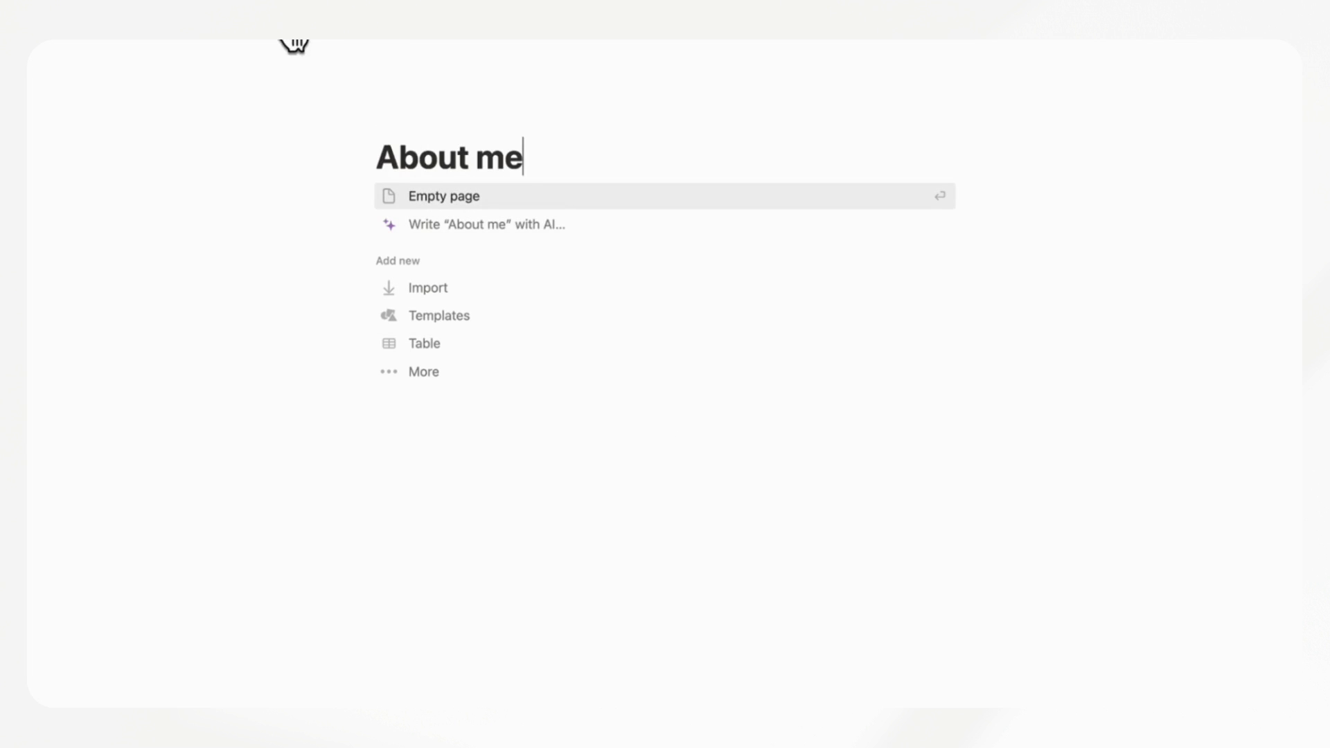
{"action": "left_click", "coordinate": [291, 43]}
- Add a sub-page titled "Contacts" below About me and return to the parent page
{"action": "left_click", "coordinate": [430, 243]}
{"action": "type", "text": "/"}
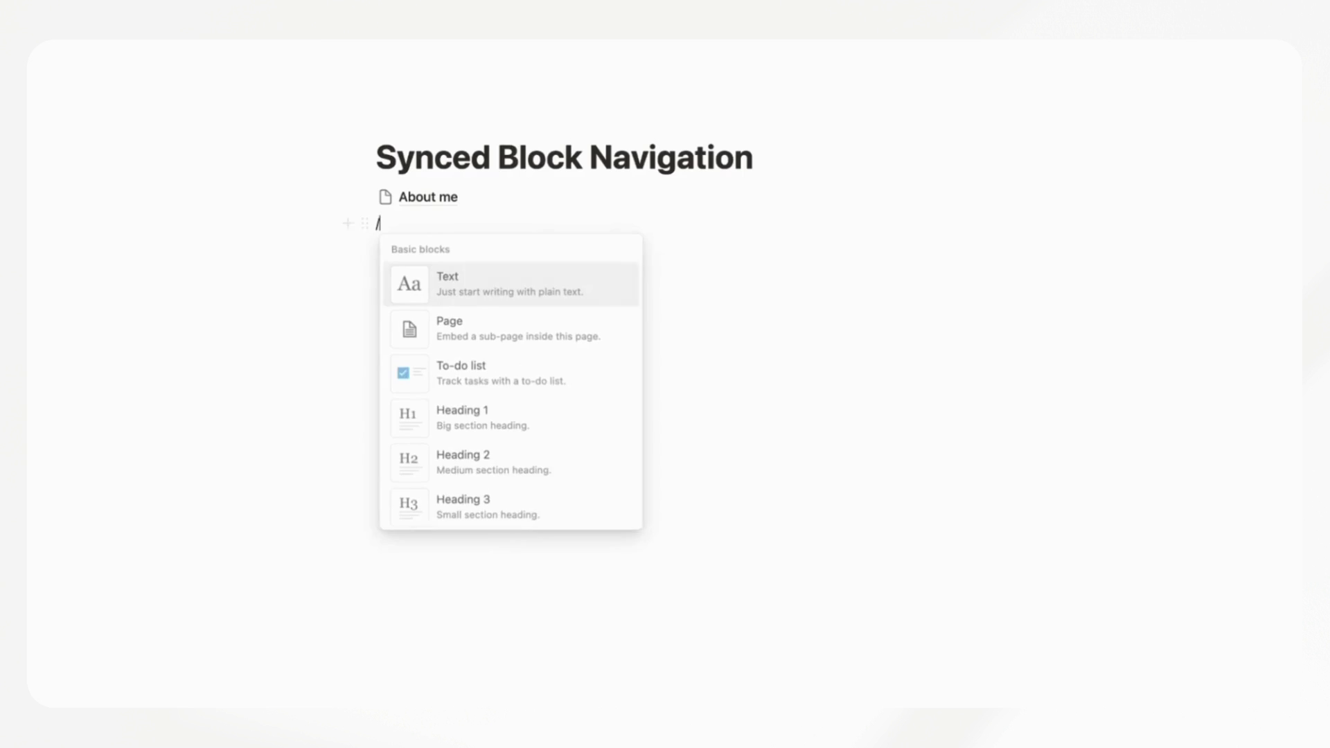
{"action": "type", "text": "pa"}
{"action": "key", "text": "Return"}
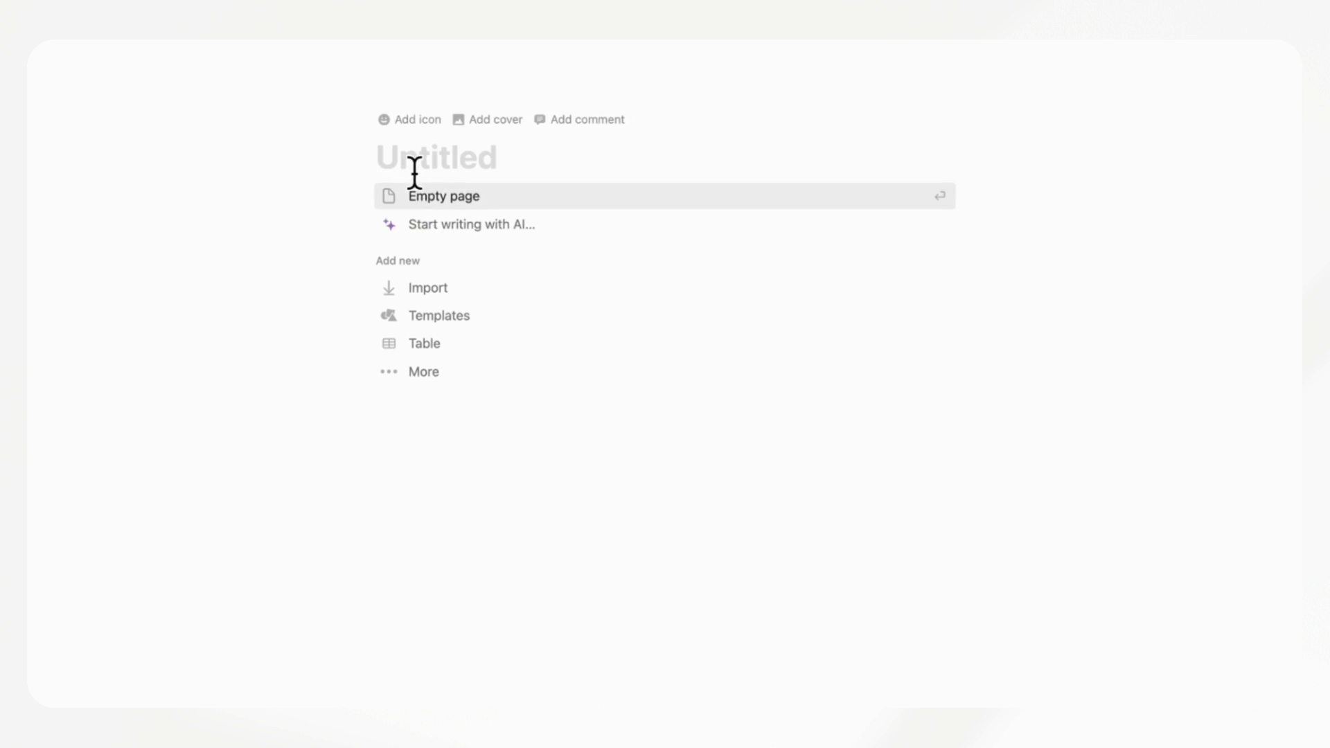
{"action": "type", "text": "Contacts"}
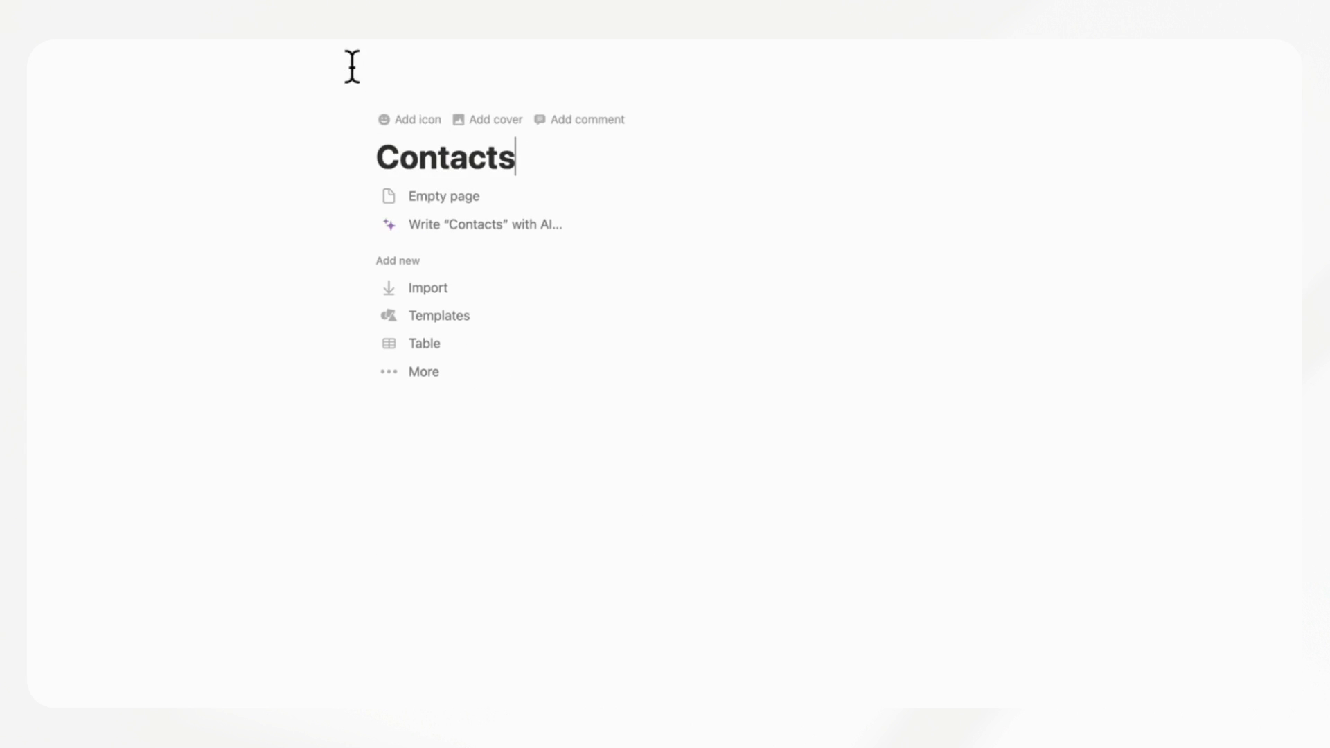
{"action": "left_click", "coordinate": [305, 50]}
- Add a sub-page titled "Social Media" below Contacts and return to the parent page
{"action": "left_click", "coordinate": [410, 261]}
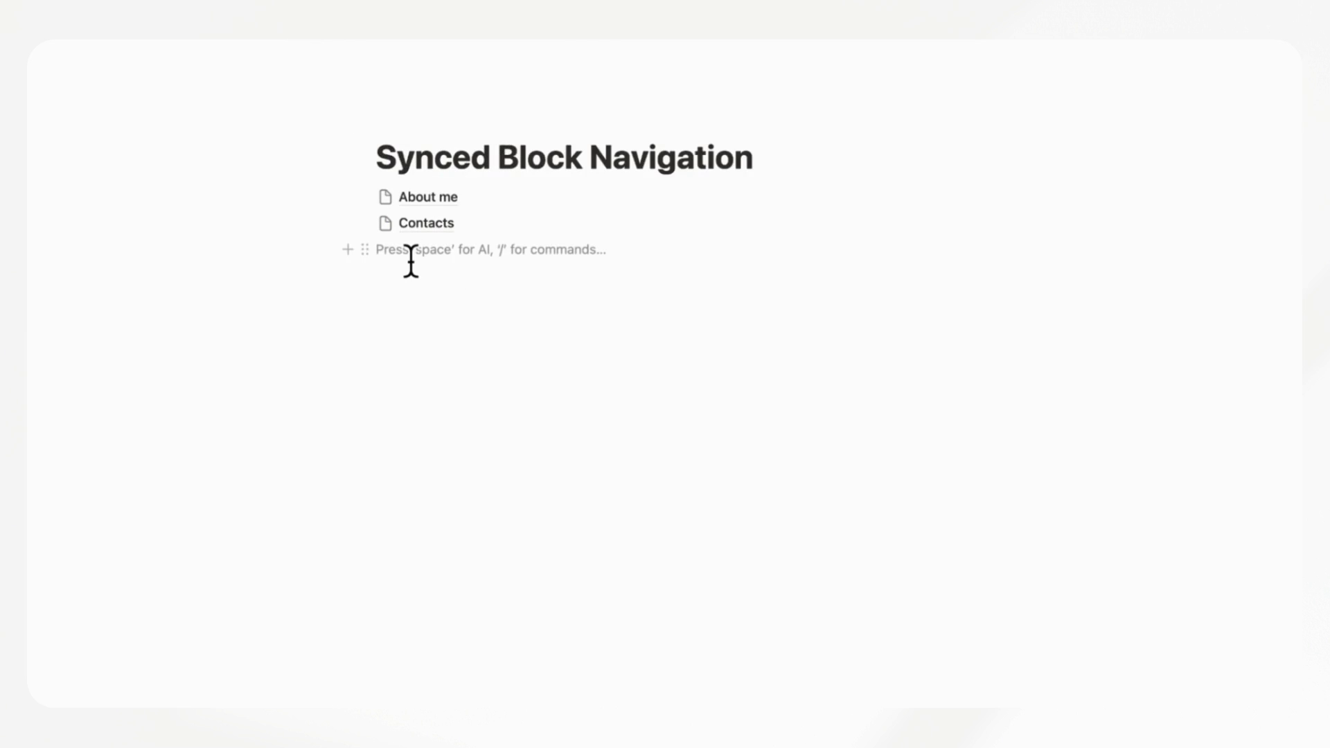
{"action": "type", "text": "/page"}
{"action": "key", "text": "Return"}
{"action": "type", "text": "Social Media"}
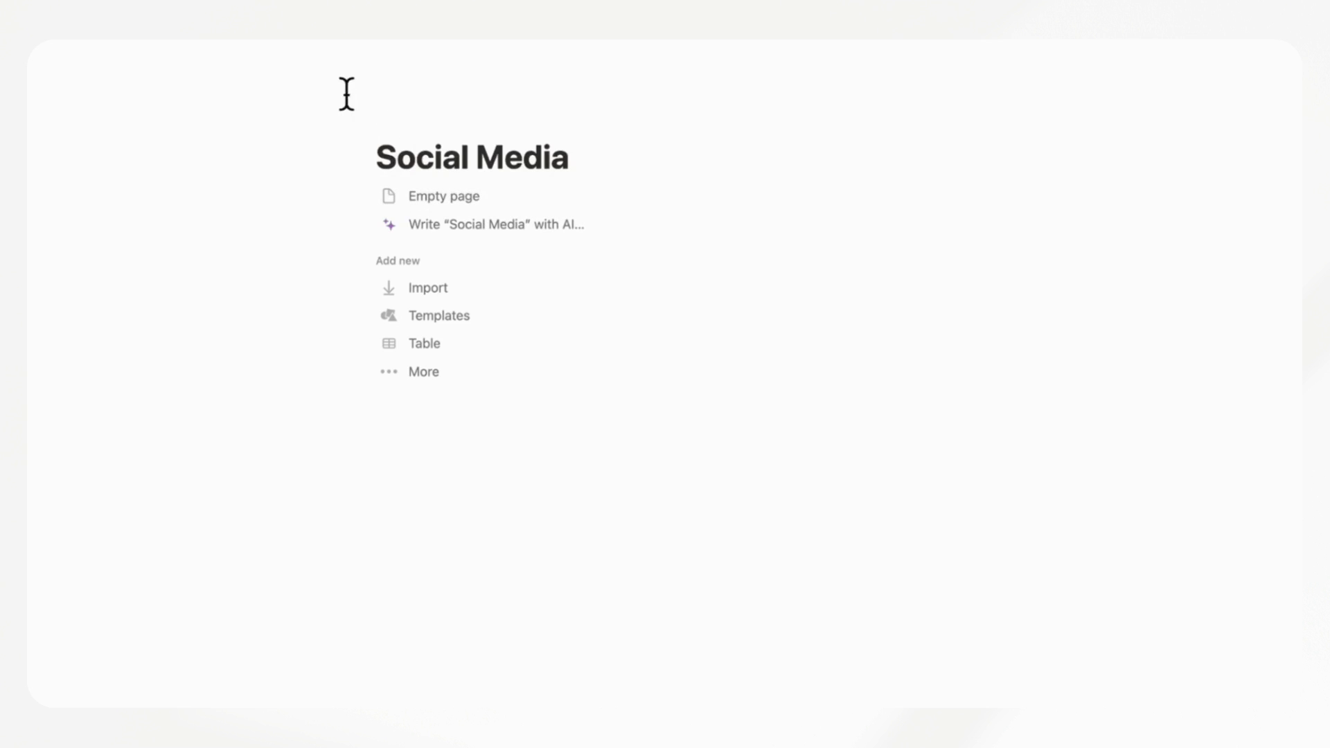
{"action": "left_click", "coordinate": [298, 50]}
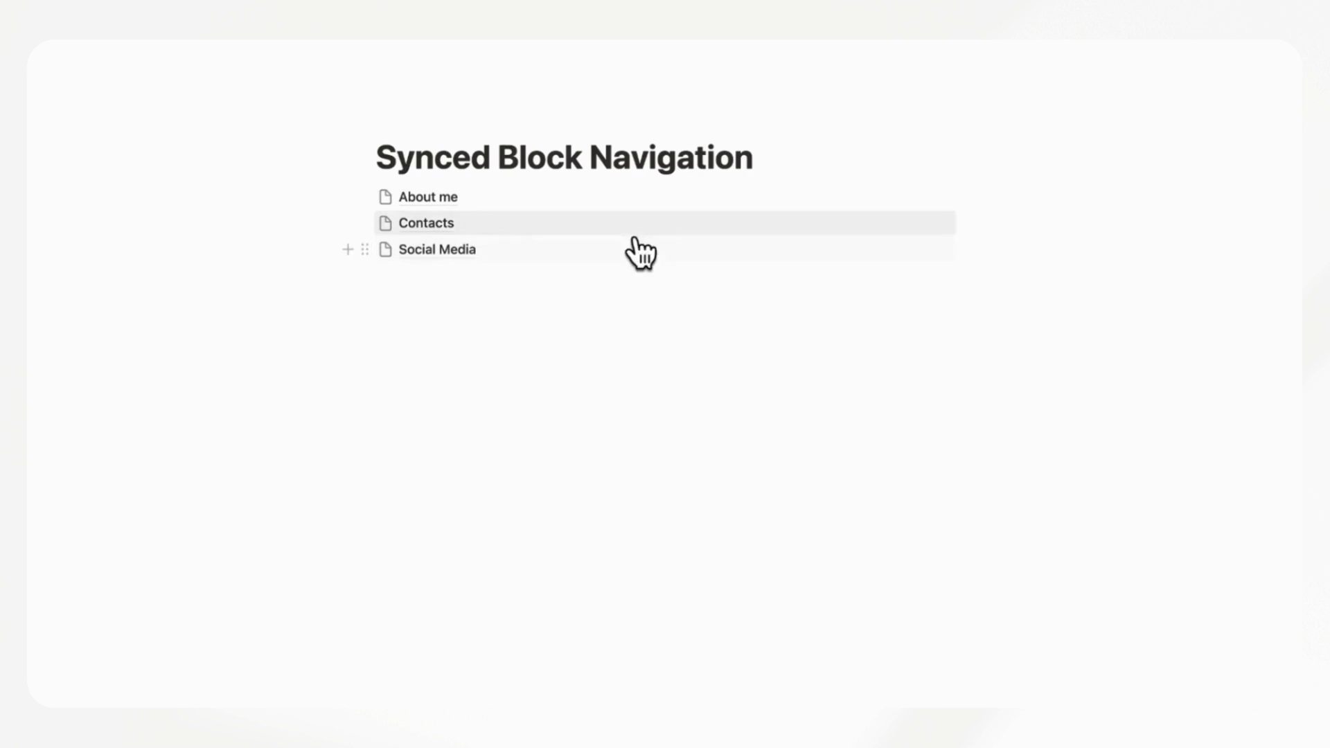
- Insert the text line "Navigation" above the three sub-pages, with a divider directly beneath it
{"action": "left_click", "coordinate": [783, 166]}
{"action": "key", "text": "Return"}
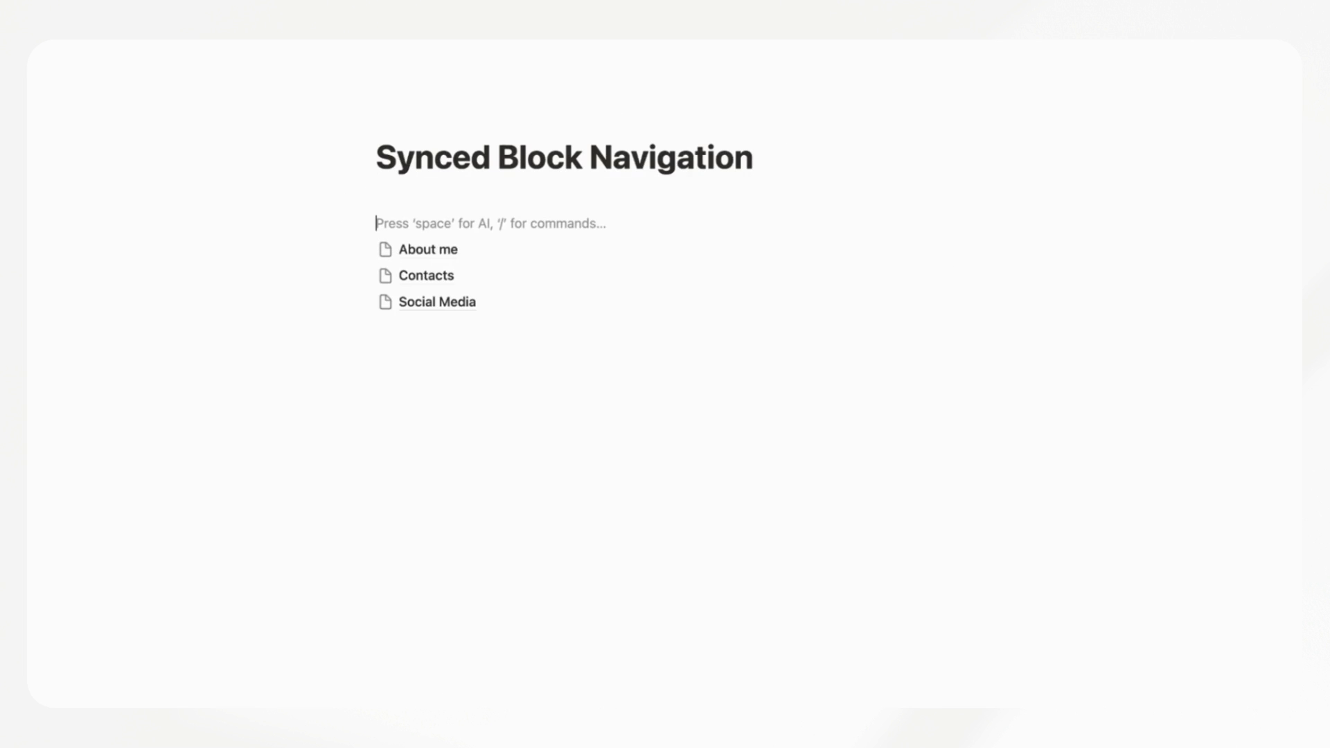
{"action": "type", "text": "Navigation"}
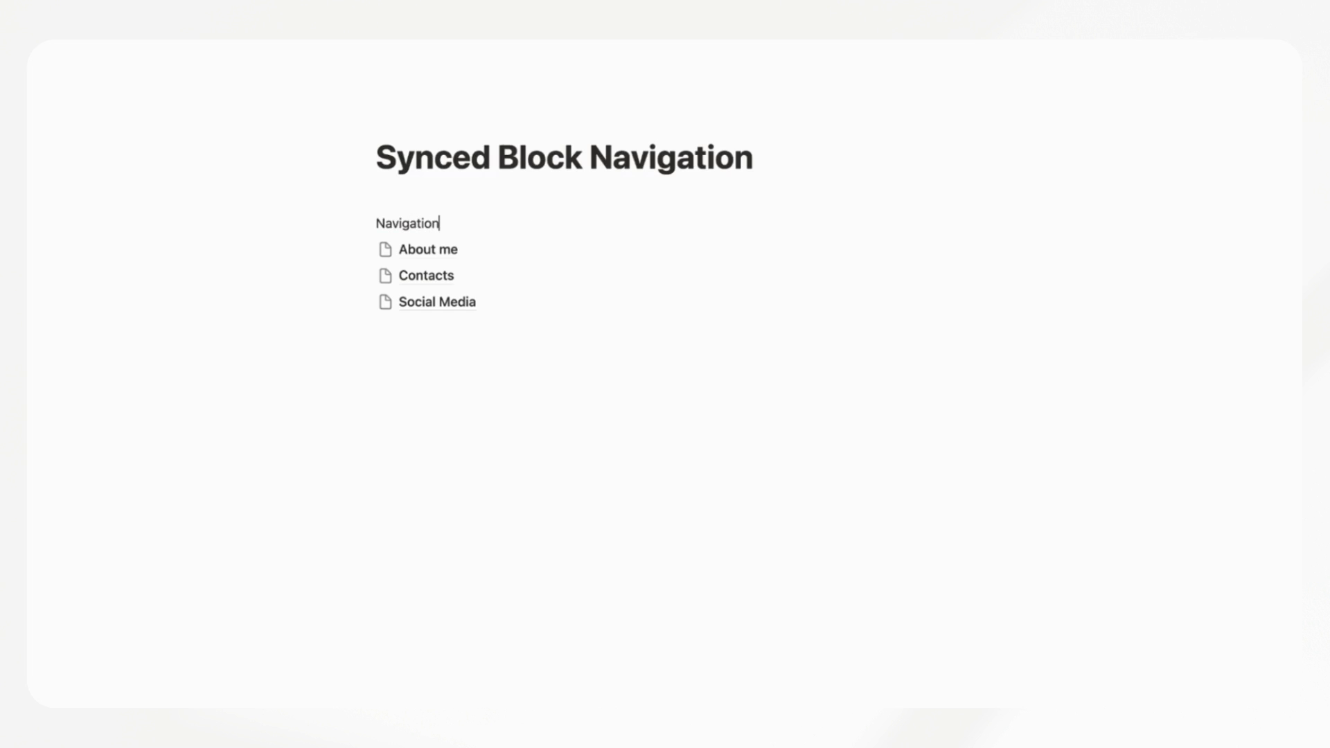
{"action": "key", "text": "Return"}
{"action": "type", "text": "/divider"}
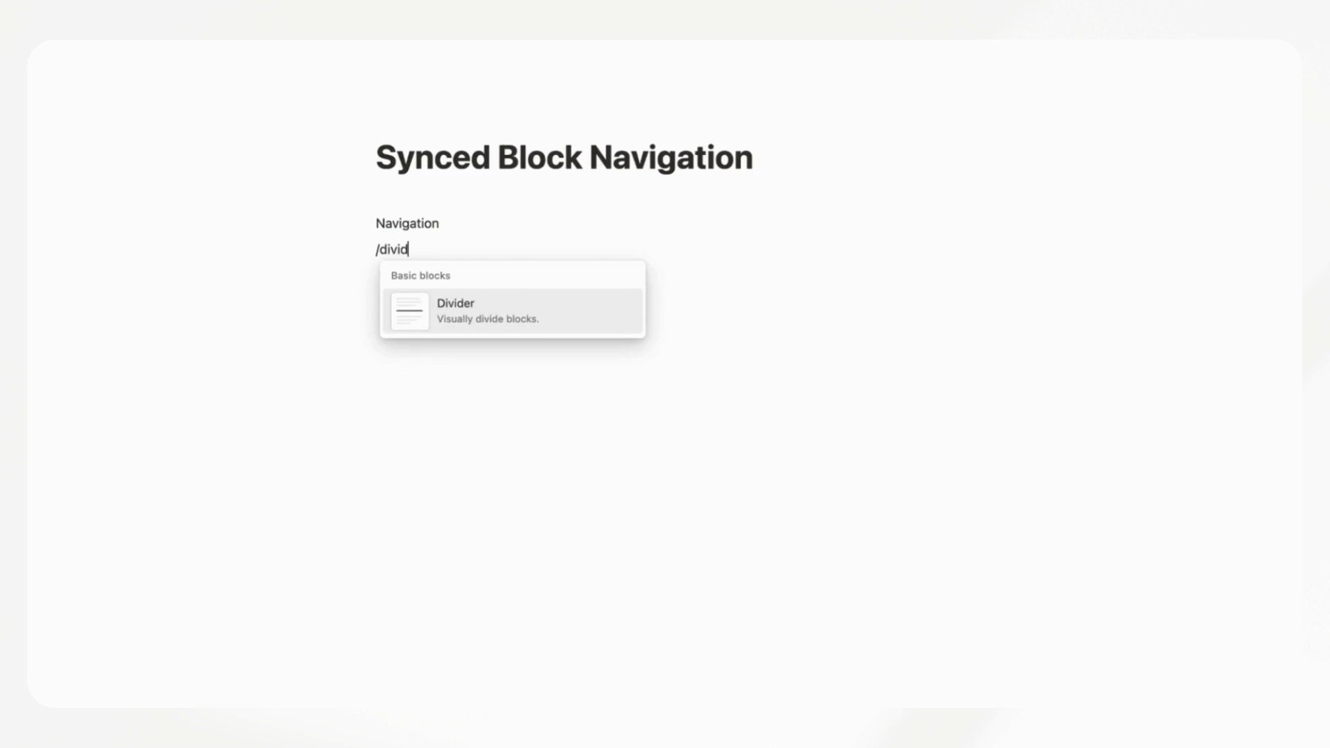
{"action": "key", "text": "Return"}
{"action": "key", "text": "BackSpace"}
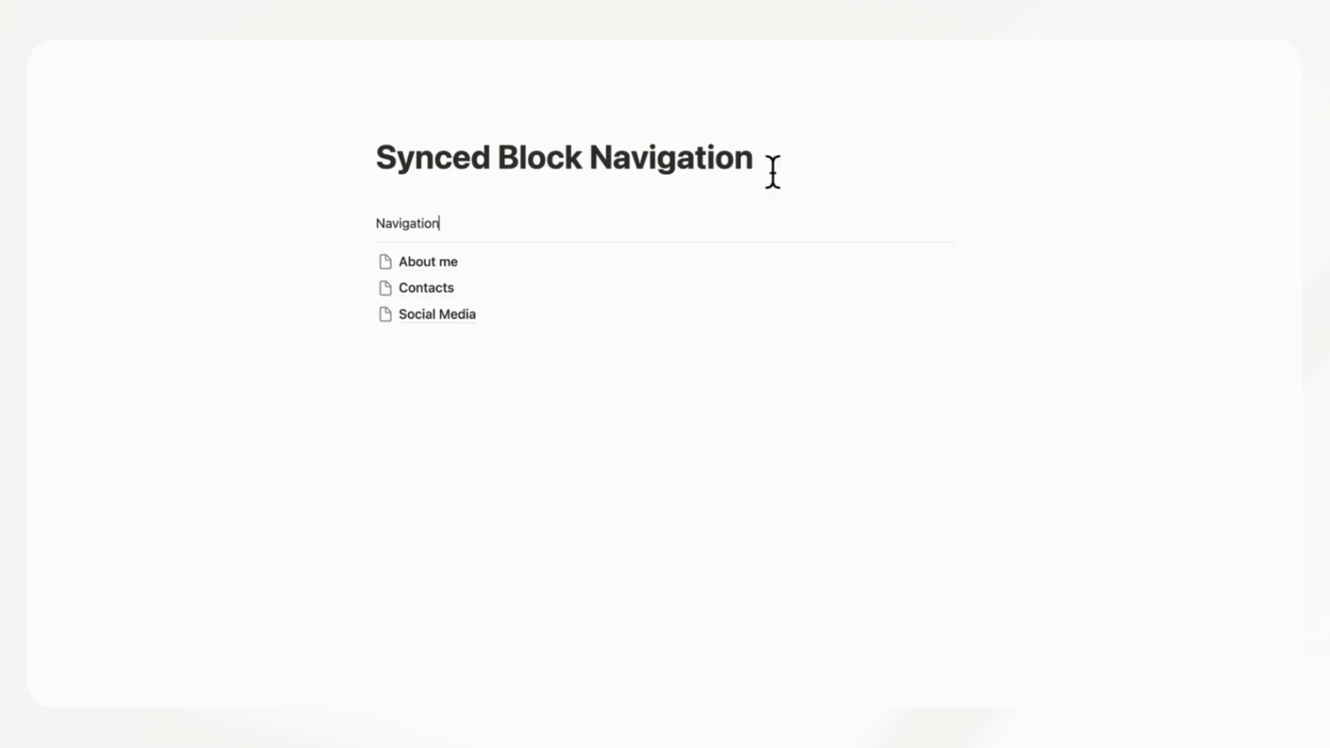
- Turn the "Navigation" text line into a Heading 3
{"action": "left_click", "coordinate": [365, 223]}
{"action": "mouse_move", "coordinate": [318, 184]}
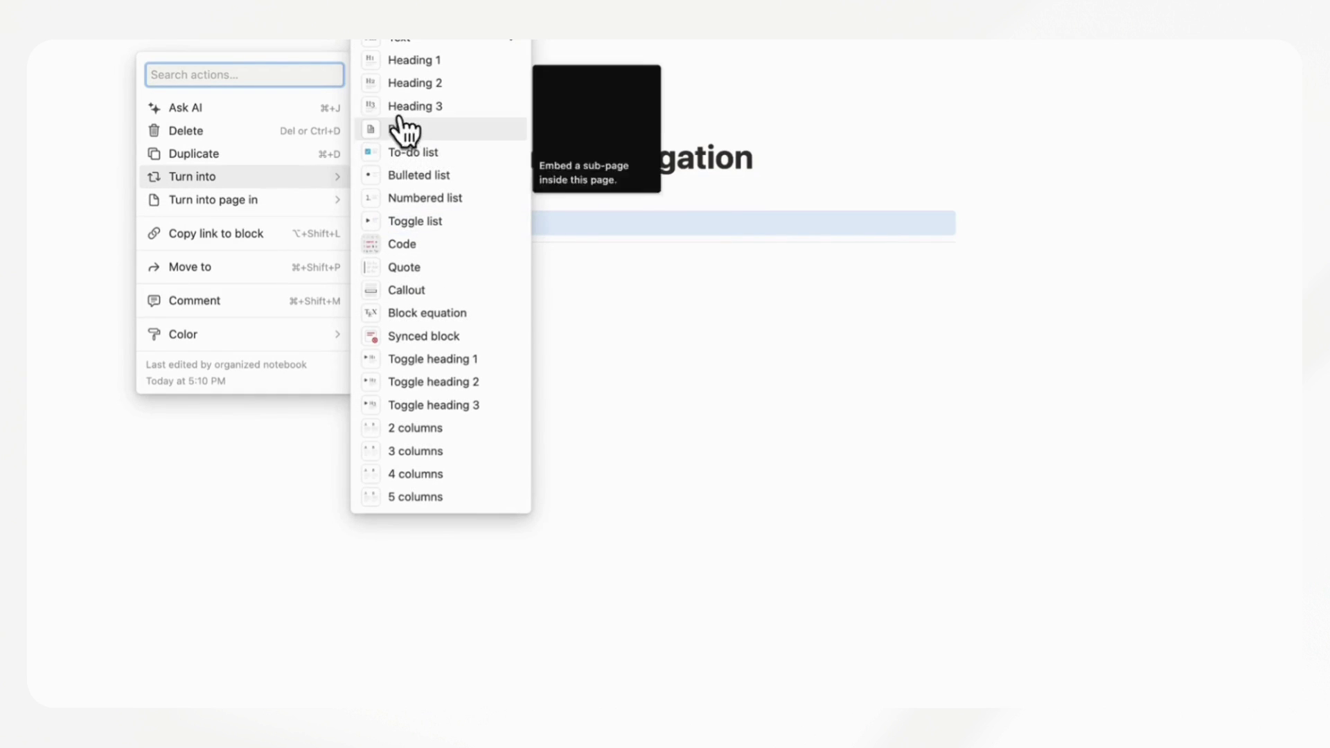
{"action": "left_click", "coordinate": [425, 108]}
{"action": "left_click", "coordinate": [485, 251]}
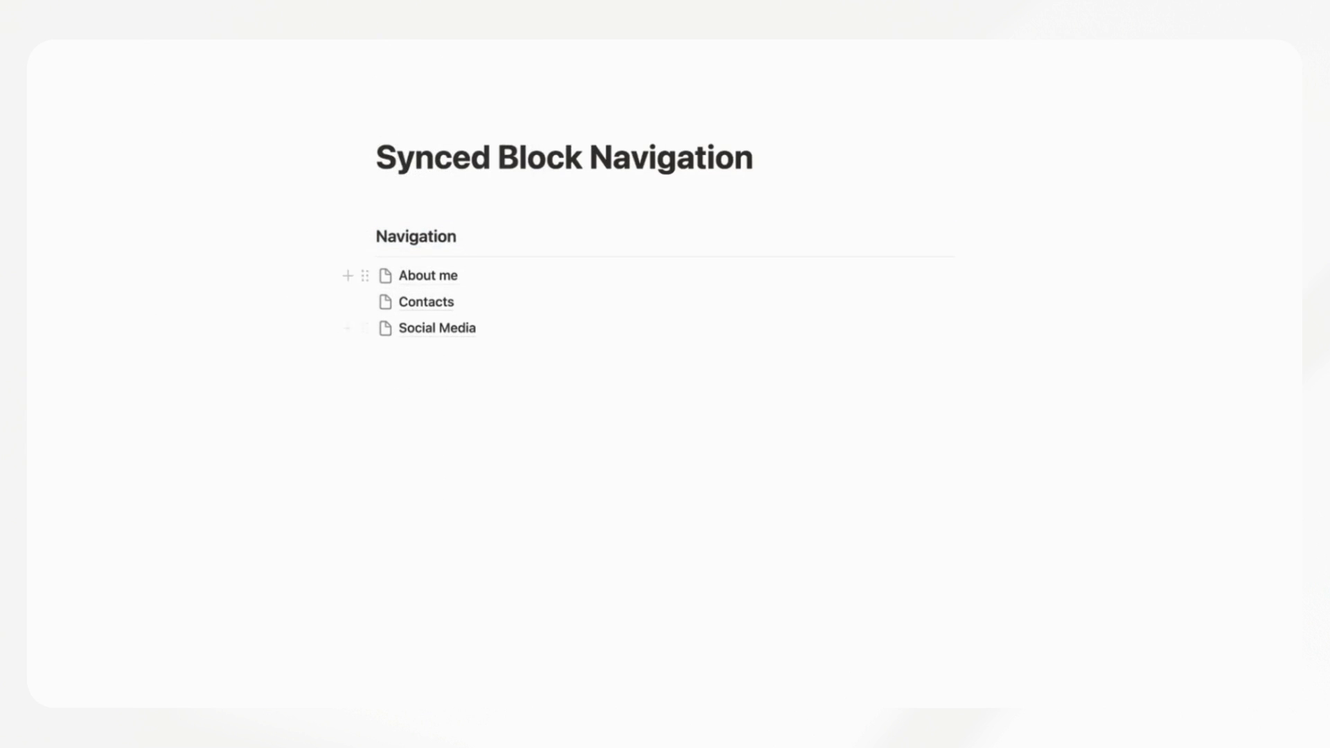
- Turn the Navigation heading, the divider and the three sub-page links together into a synced block
{"action": "left_click_drag", "start_coordinate": [275, 227], "coordinate": [564, 339]}
{"action": "right_click", "coordinate": [455, 242]}
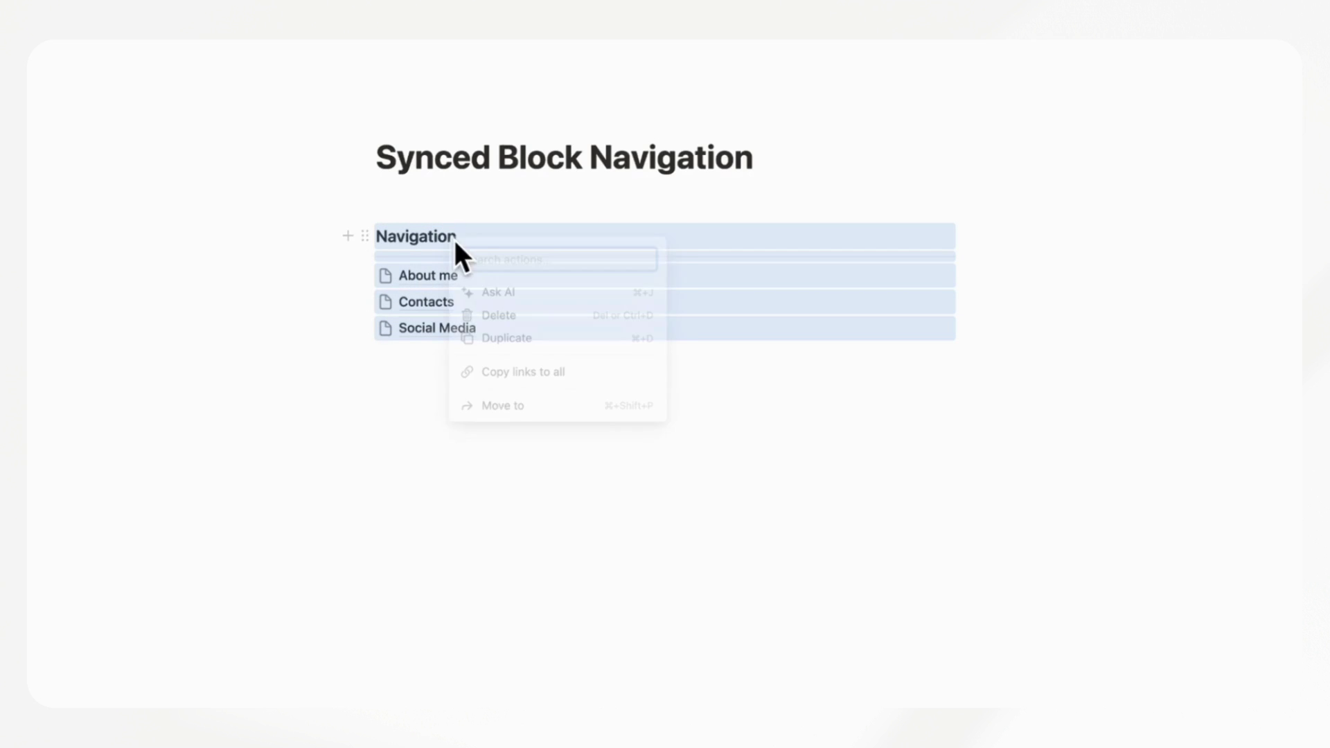
{"action": "type", "text": "syn"}
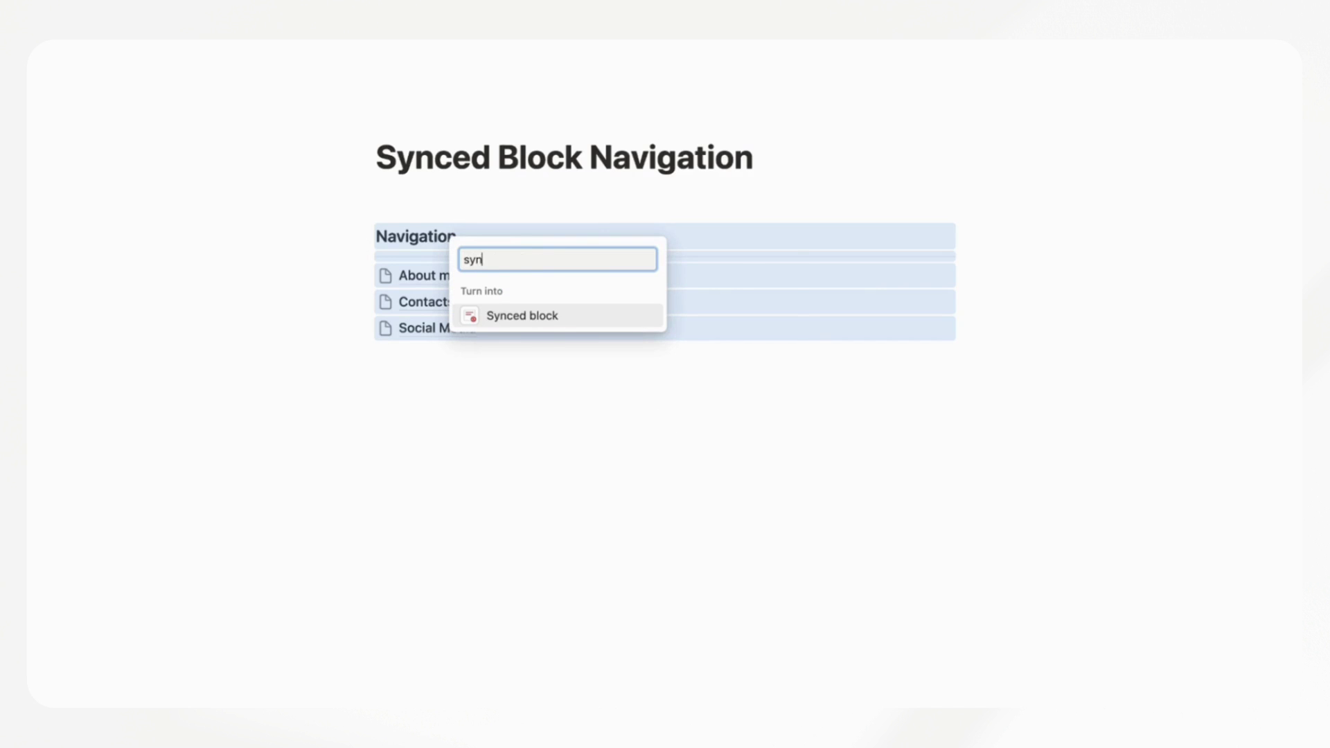
{"action": "left_click", "coordinate": [532, 319]}
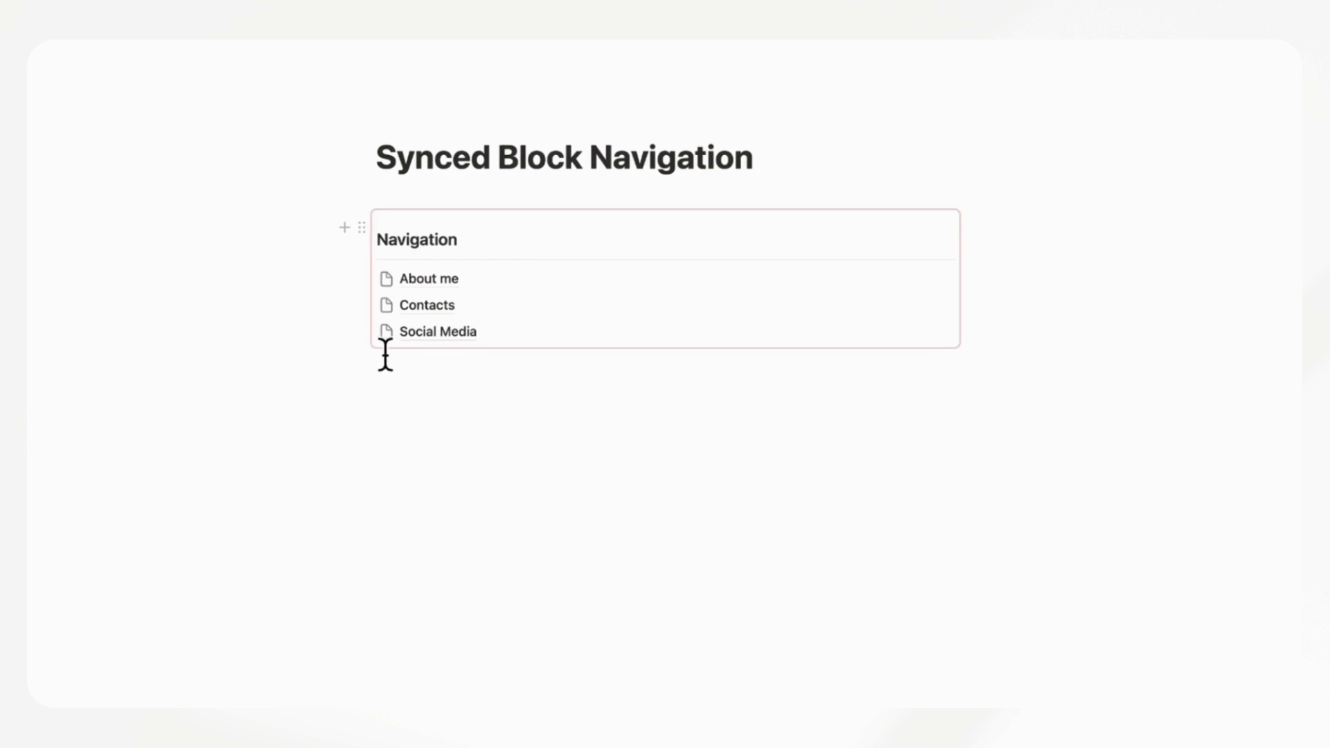
- Copy the link to the synced navigation block
{"action": "mouse_move", "coordinate": [414, 347]}
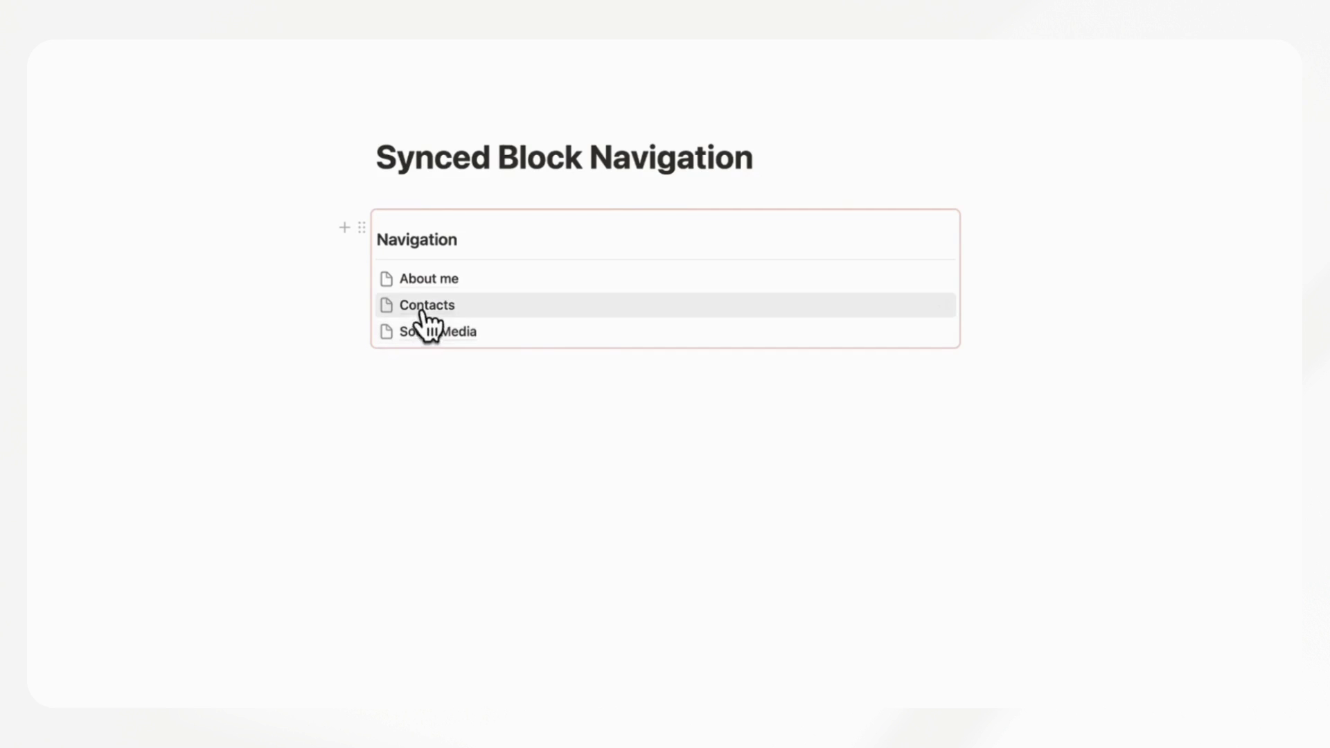
{"action": "mouse_move", "coordinate": [434, 278]}
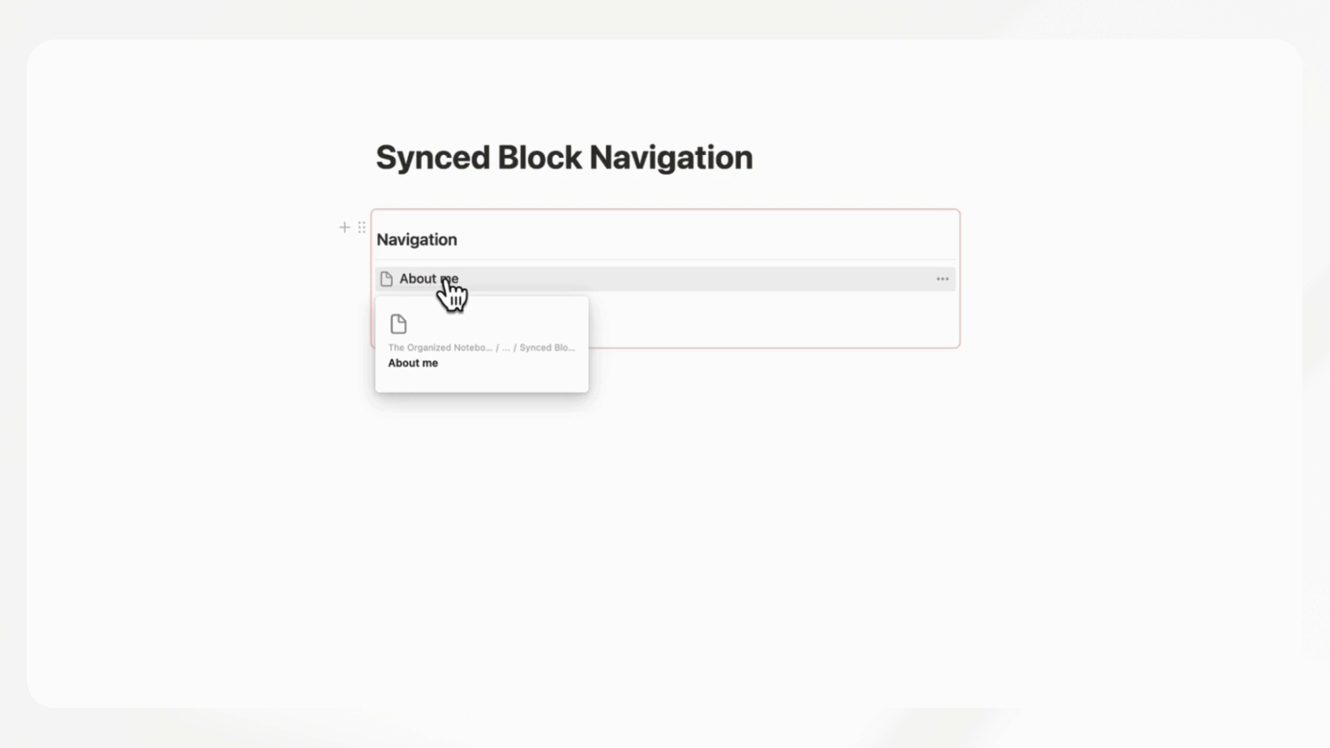
{"action": "left_click", "coordinate": [362, 227]}
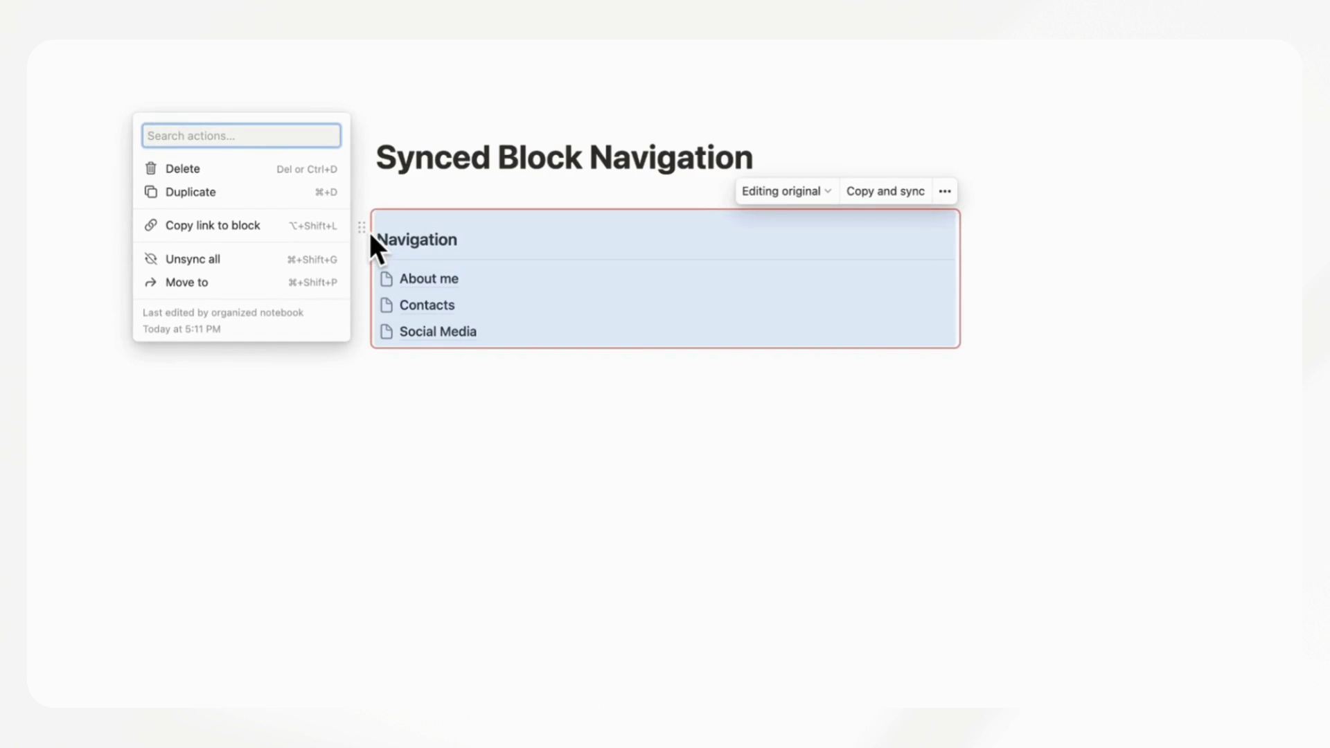
{"action": "left_click", "coordinate": [289, 226]}
- Open the About me page as an empty page and paste the copied block link there as a synced block
{"action": "left_click", "coordinate": [431, 282]}
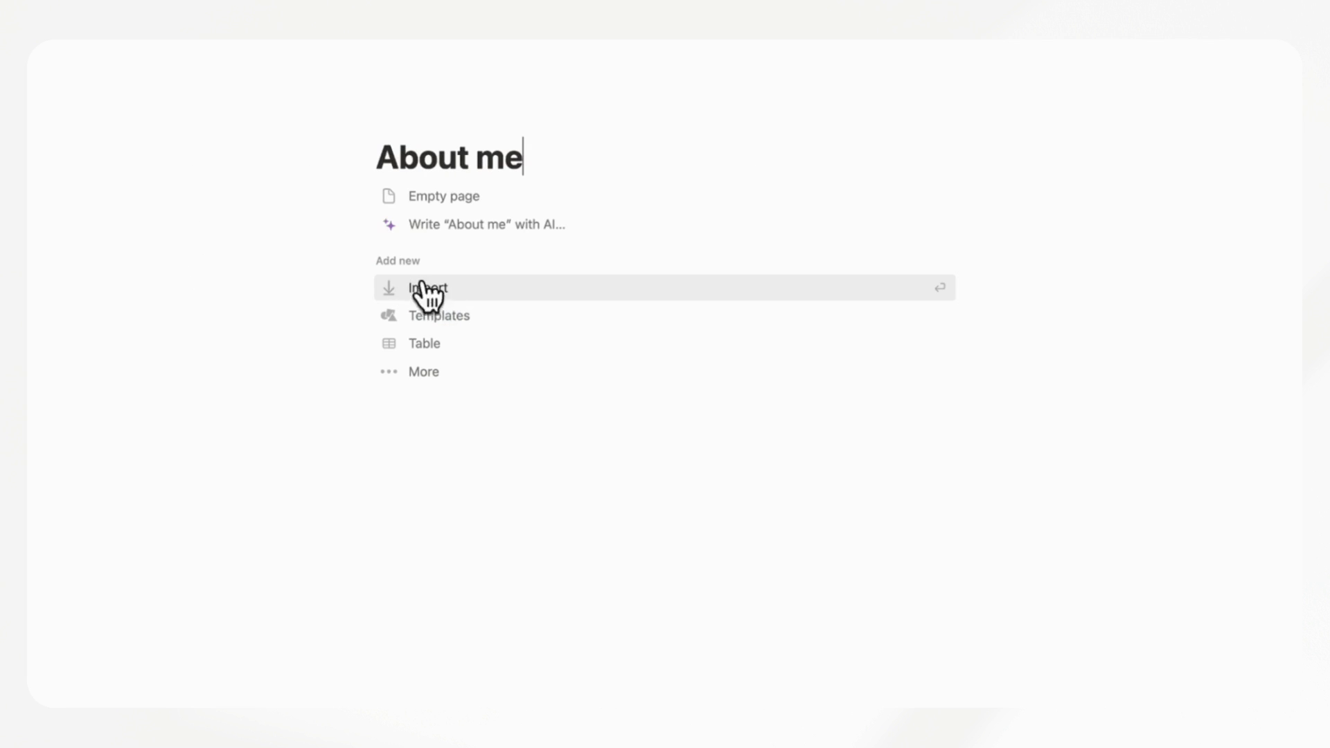
{"action": "left_click", "coordinate": [448, 198]}
{"action": "key", "text": "ctrl+v"}
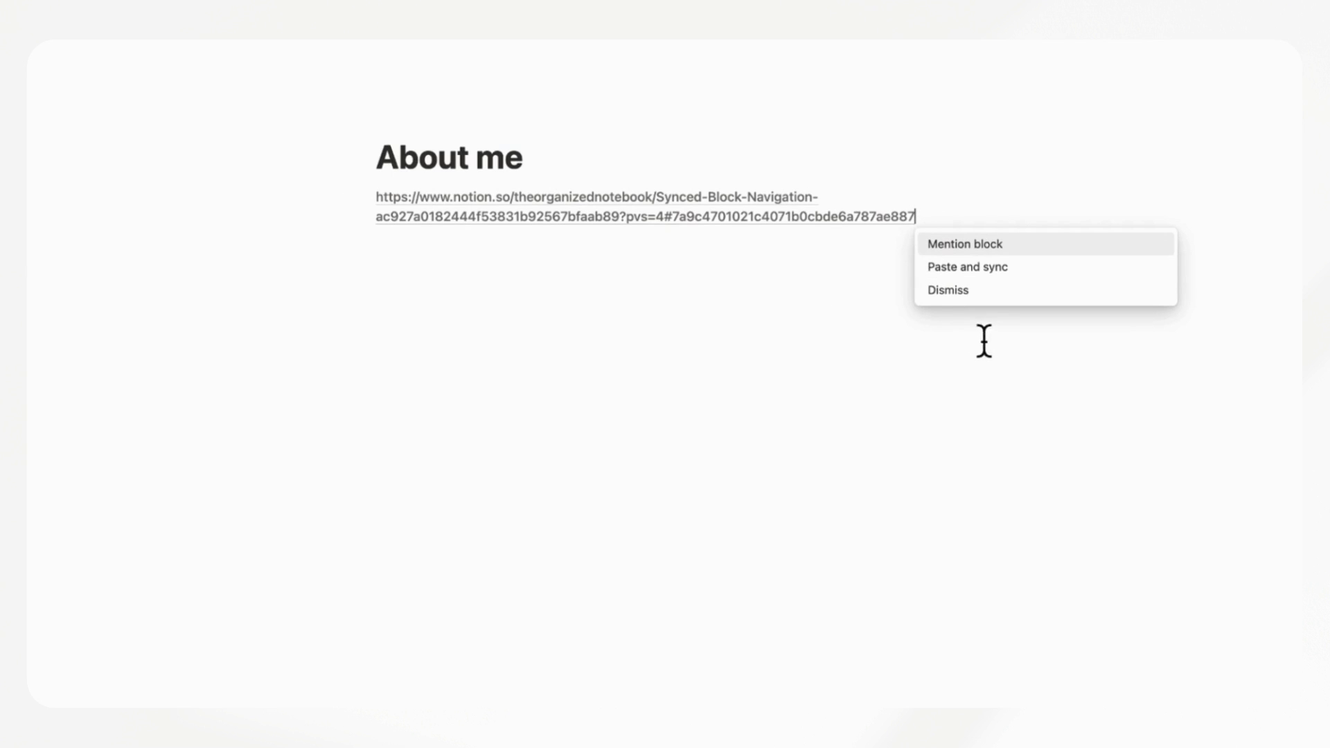
{"action": "left_click", "coordinate": [981, 268]}
{"action": "left_click", "coordinate": [734, 368]}
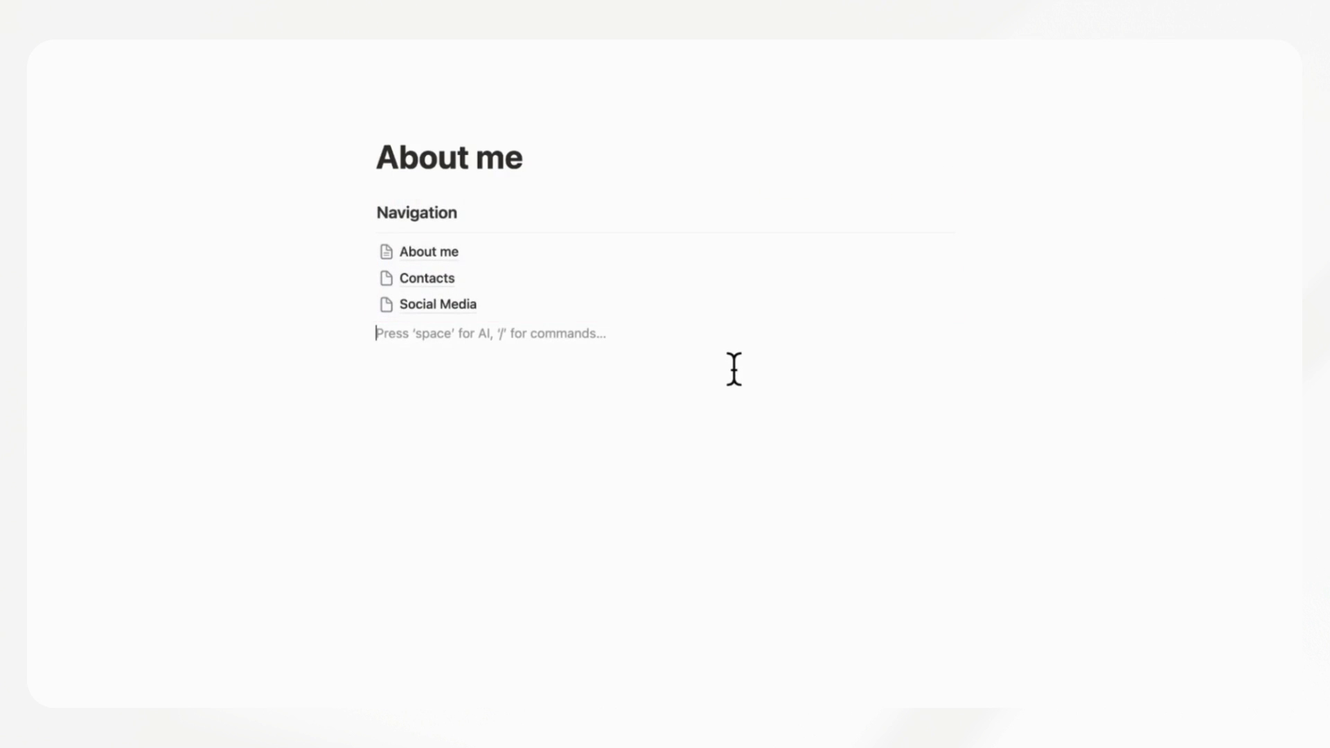
- Extend the synced block's heading on the About me page to "Navigation - All my pages" and return to the parent page
{"action": "left_click", "coordinate": [487, 220]}
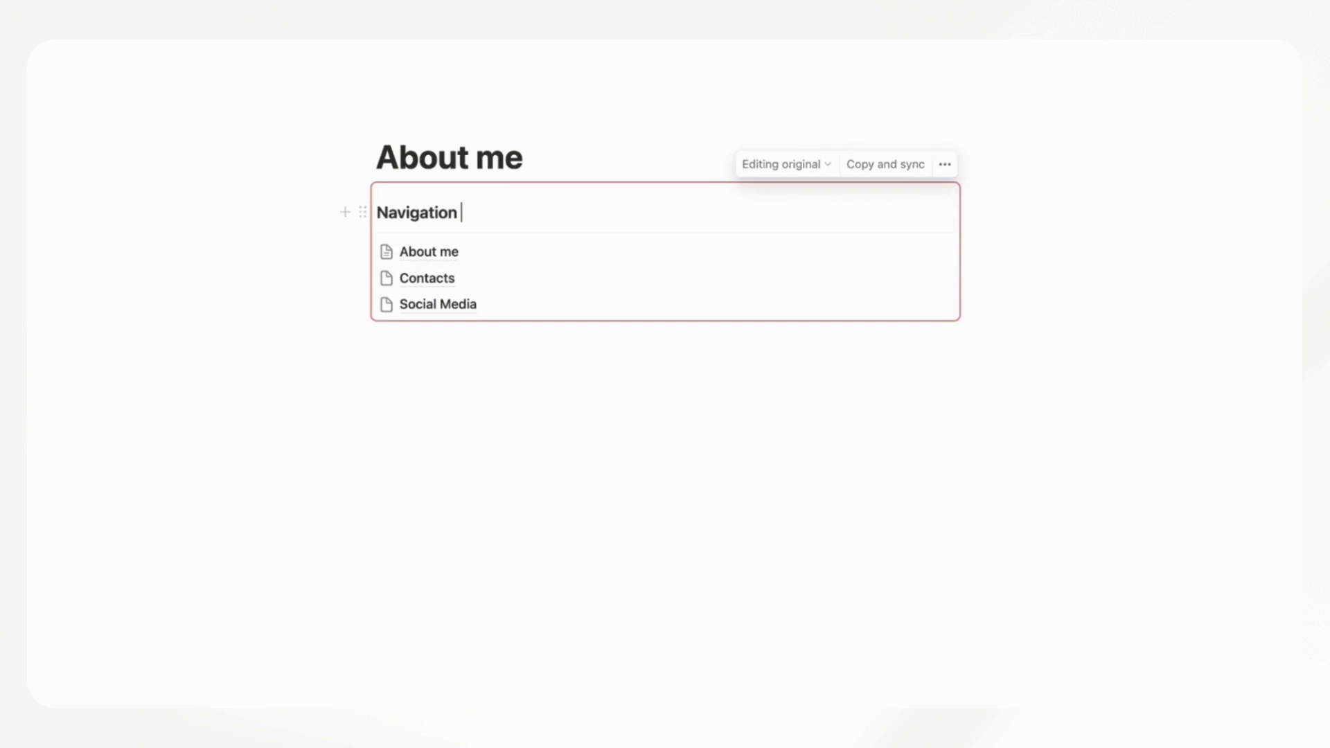
{"action": "type", "text": "-"}
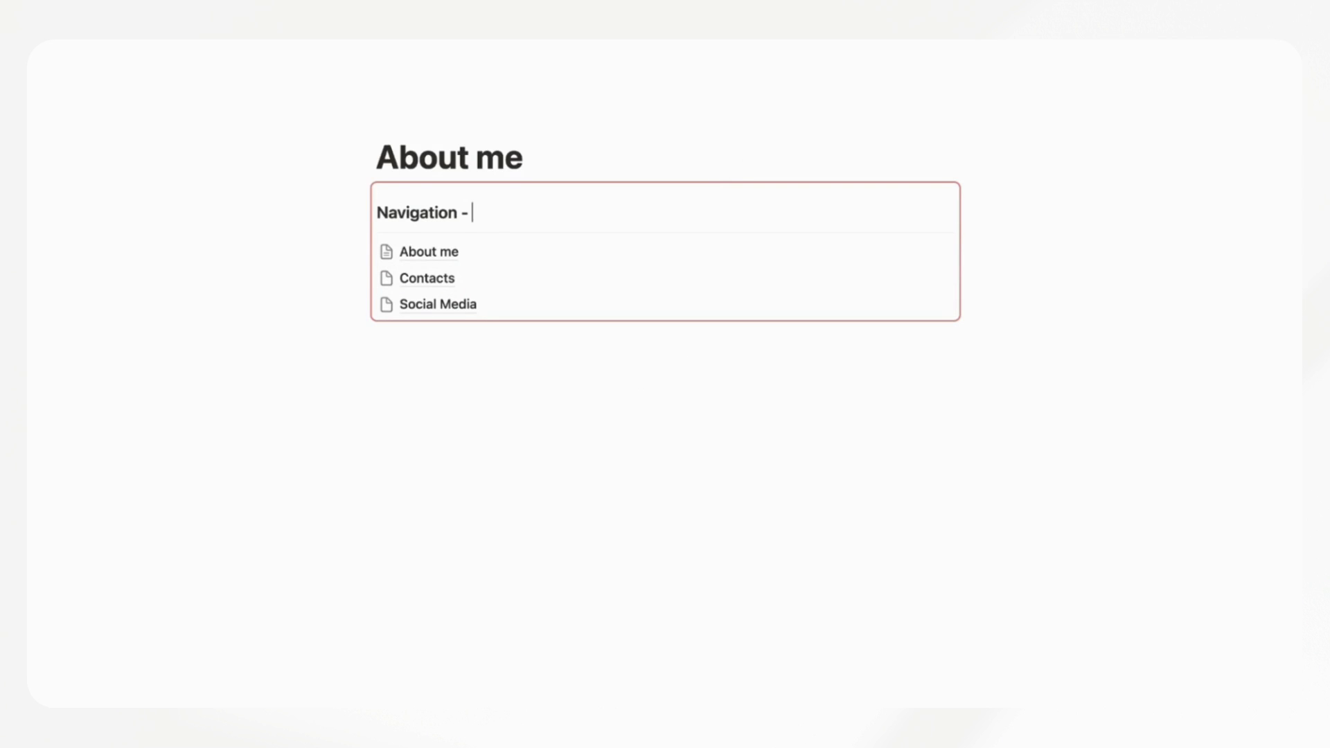
{"action": "type", "text": " All my pages"}
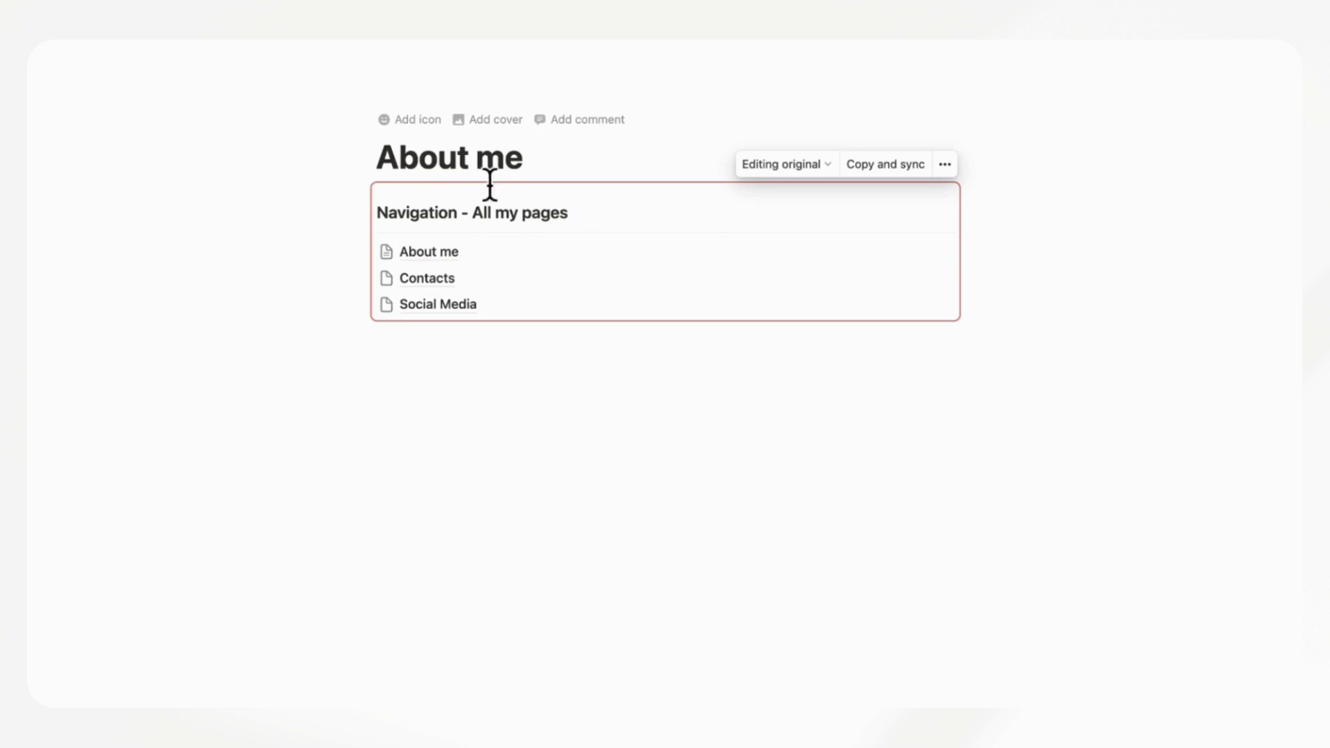
{"action": "left_click", "coordinate": [286, 48]}
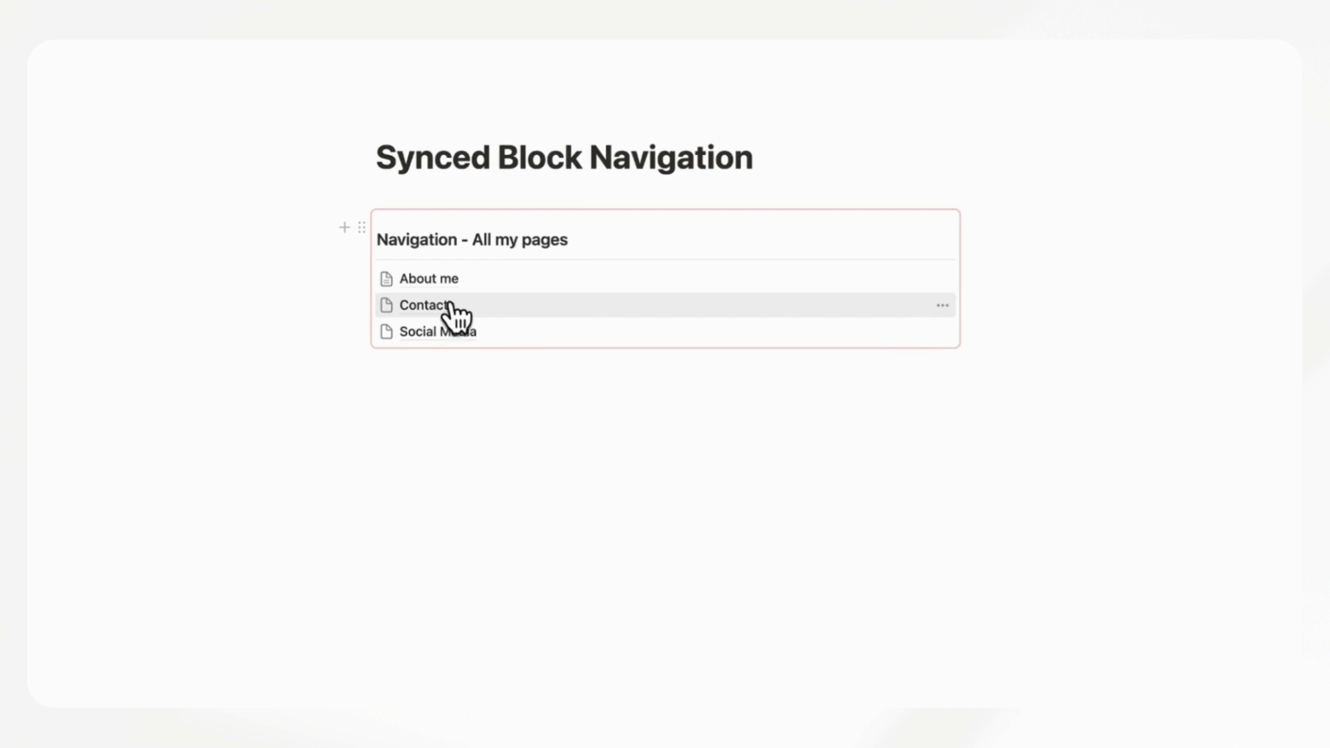
- Open the Contacts page as an empty page and paste the copied block link there as a synced block
{"action": "mouse_move", "coordinate": [439, 308]}
{"action": "left_click", "coordinate": [443, 306]}
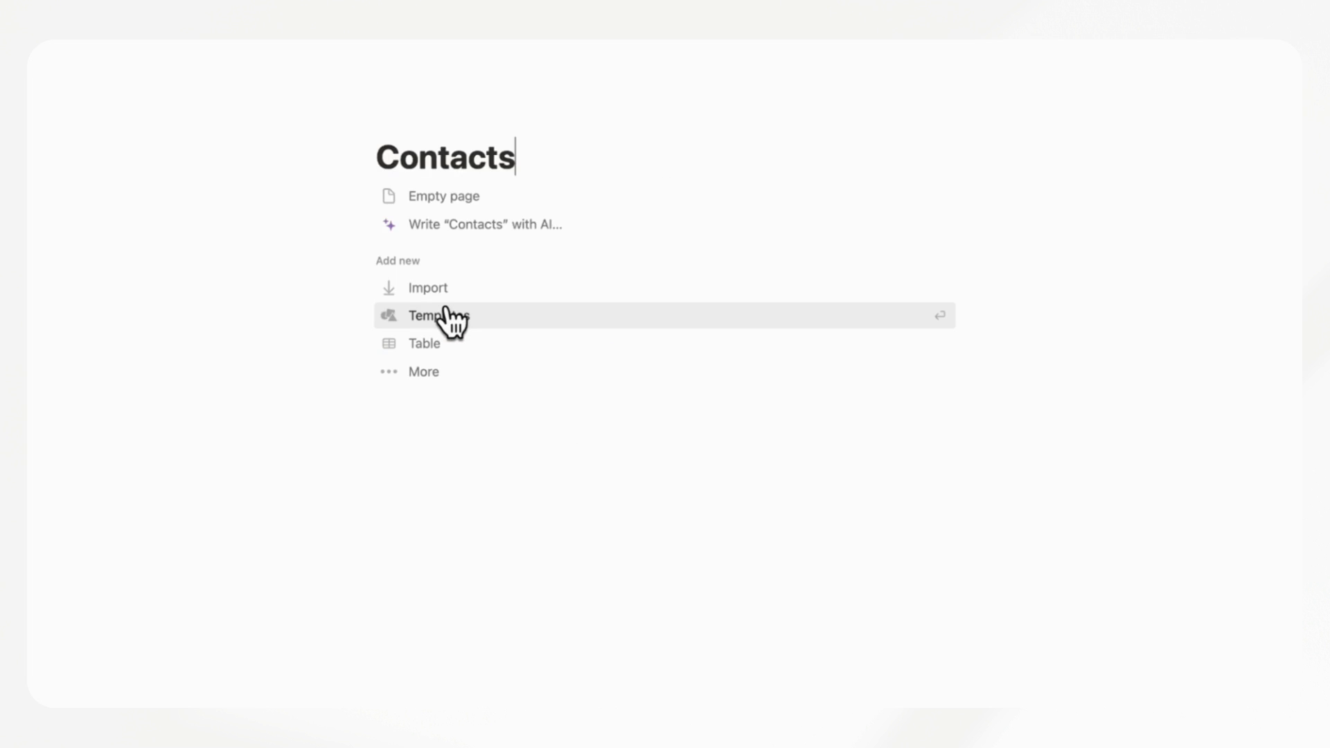
{"action": "left_click", "coordinate": [409, 197]}
{"action": "key", "text": "ctrl+v"}
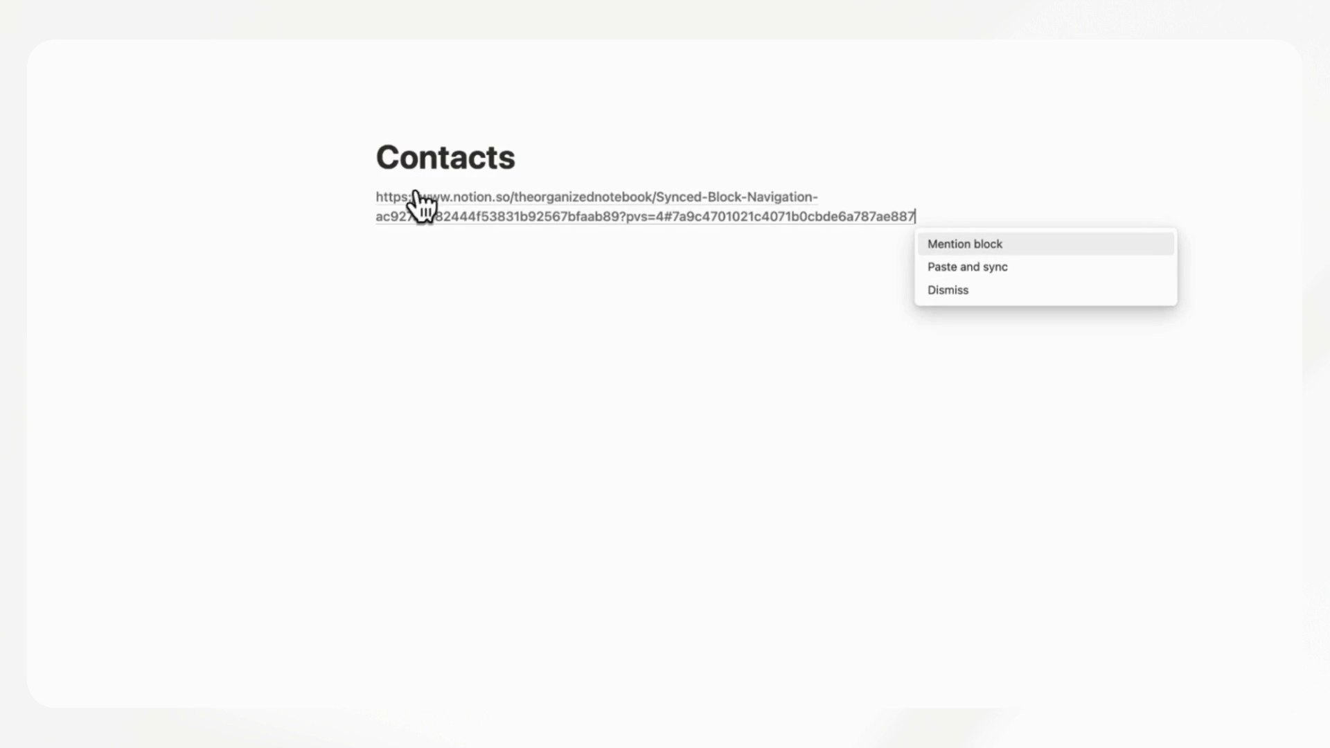
{"action": "left_click", "coordinate": [969, 268]}
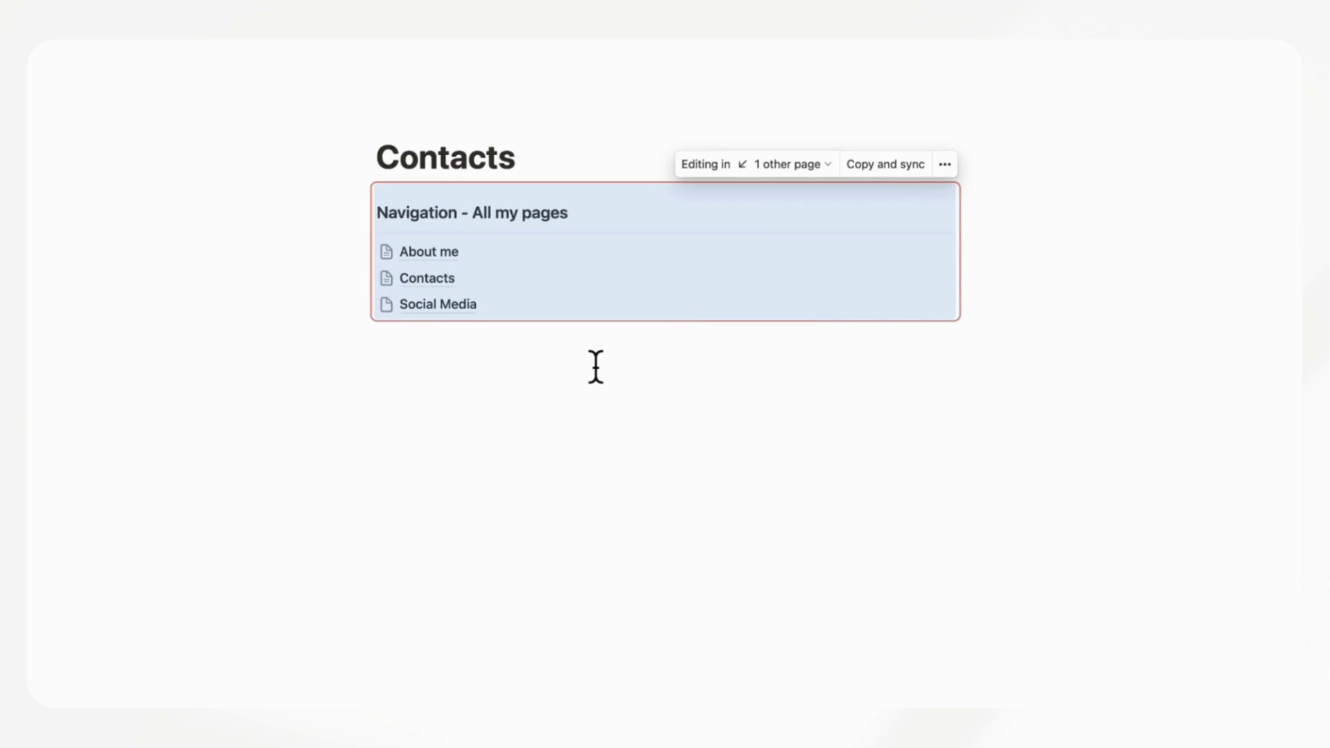
- Test the synced navigation links by opening About me and Contacts, and leave the Contacts page
{"action": "left_click", "coordinate": [431, 253]}
{"action": "left_click", "coordinate": [443, 277]}
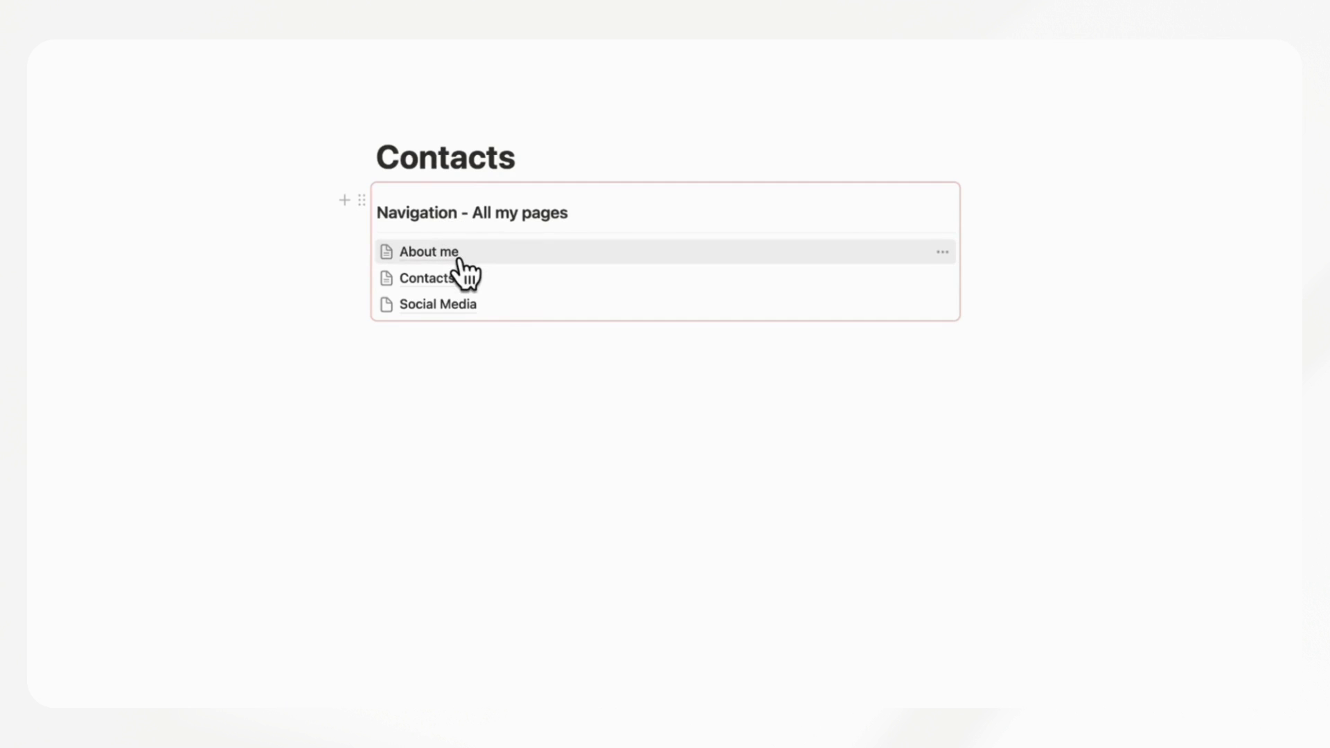
{"action": "left_click", "coordinate": [297, 45]}
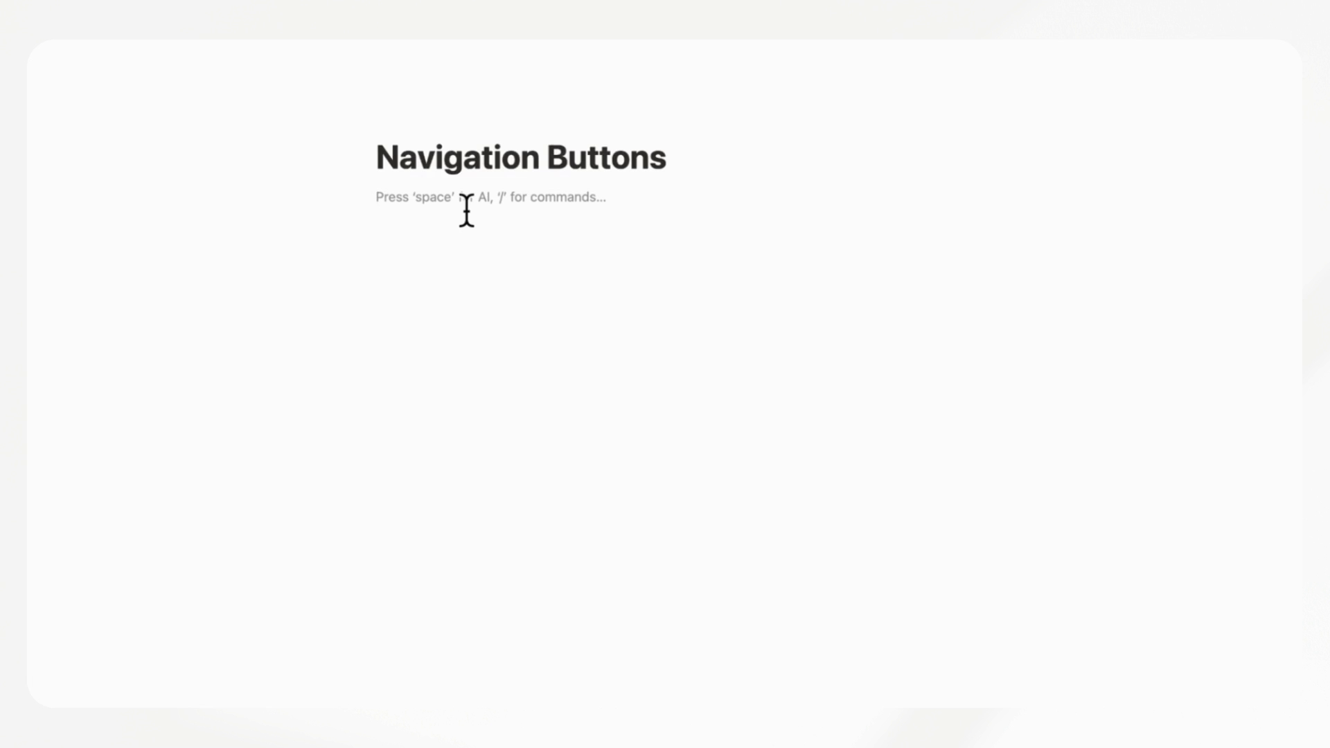
- Create an empty sub-page titled "About Me" on the Navigation Buttons page and return to the parent page
{"action": "type", "text": "/page"}
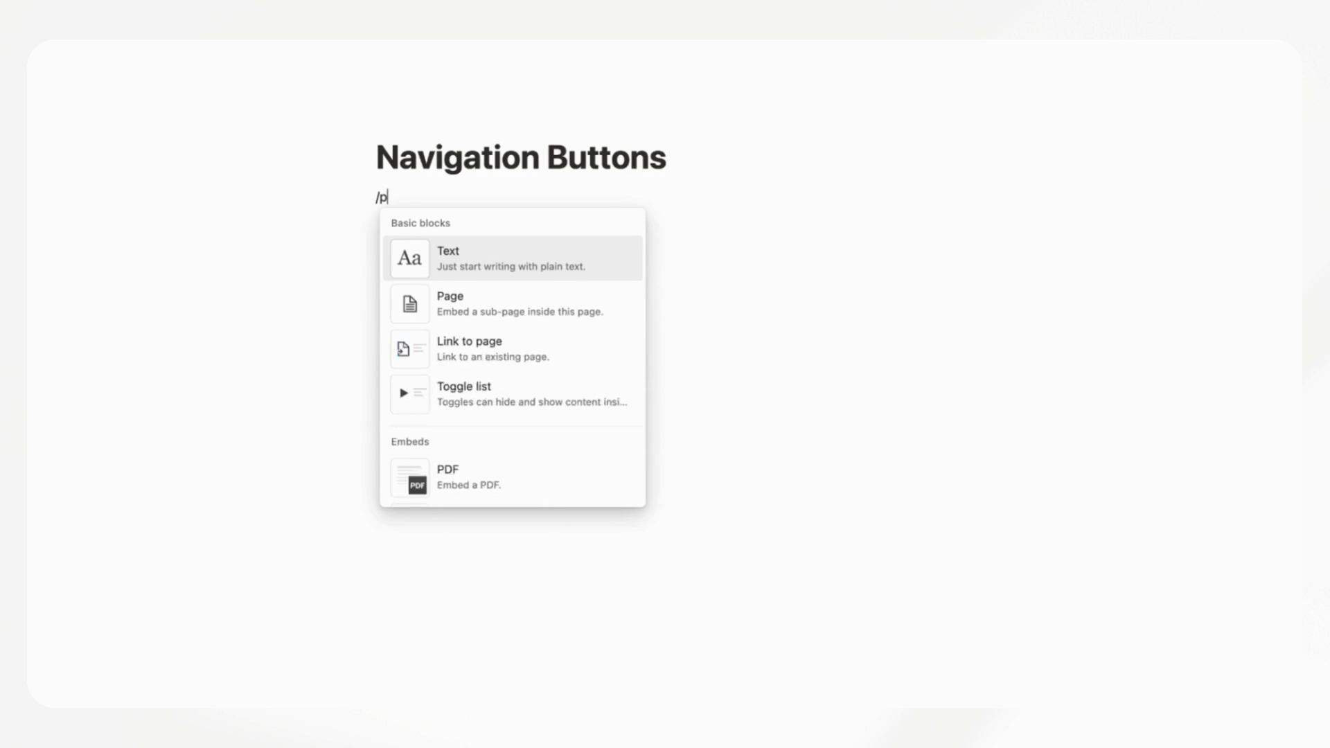
{"action": "left_click", "coordinate": [524, 263]}
{"action": "type", "text": "About Me"}
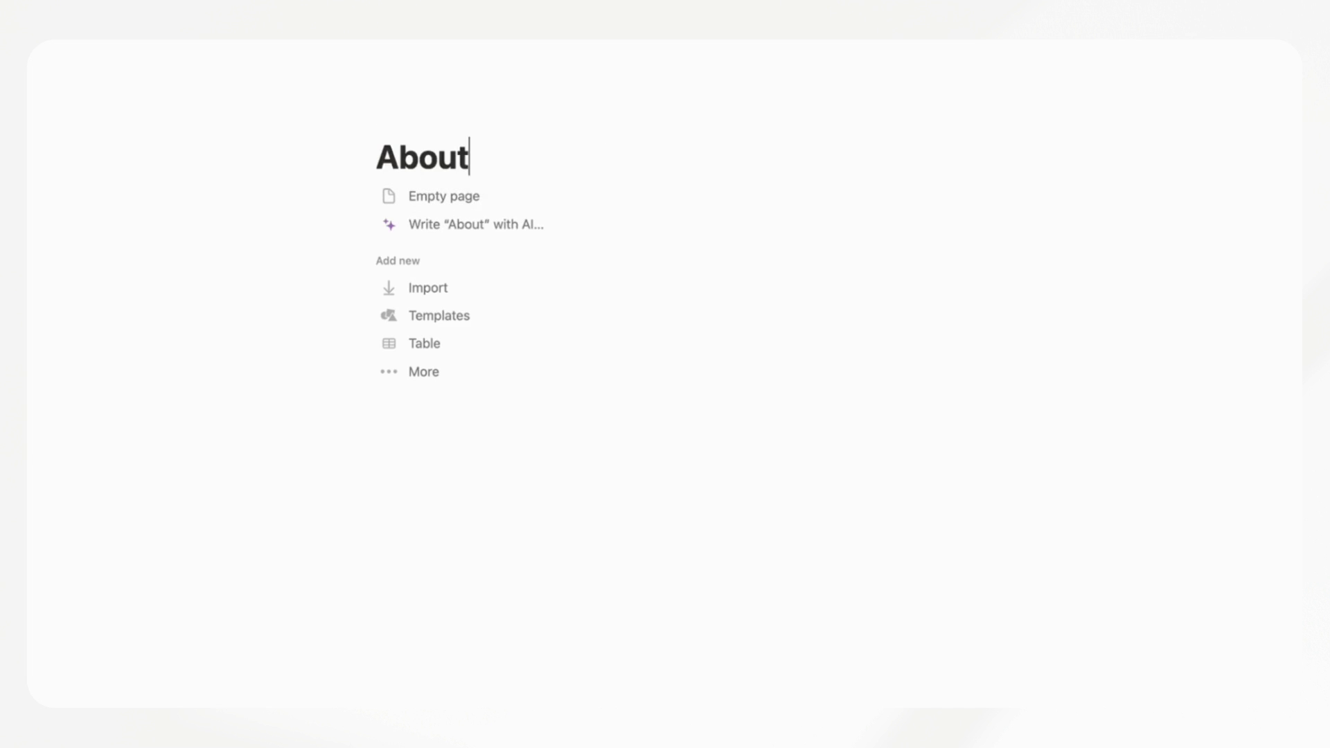
{"action": "left_click", "coordinate": [443, 201]}
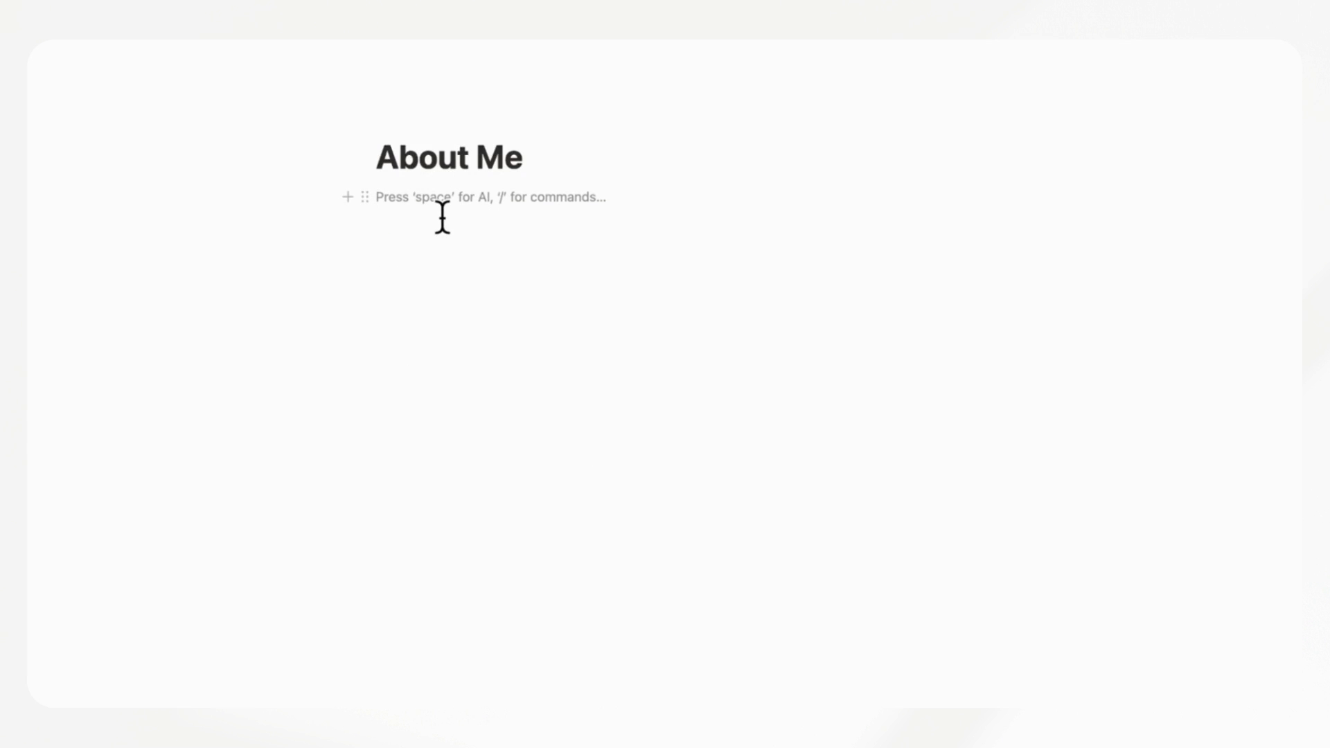
{"action": "left_click", "coordinate": [267, 50]}
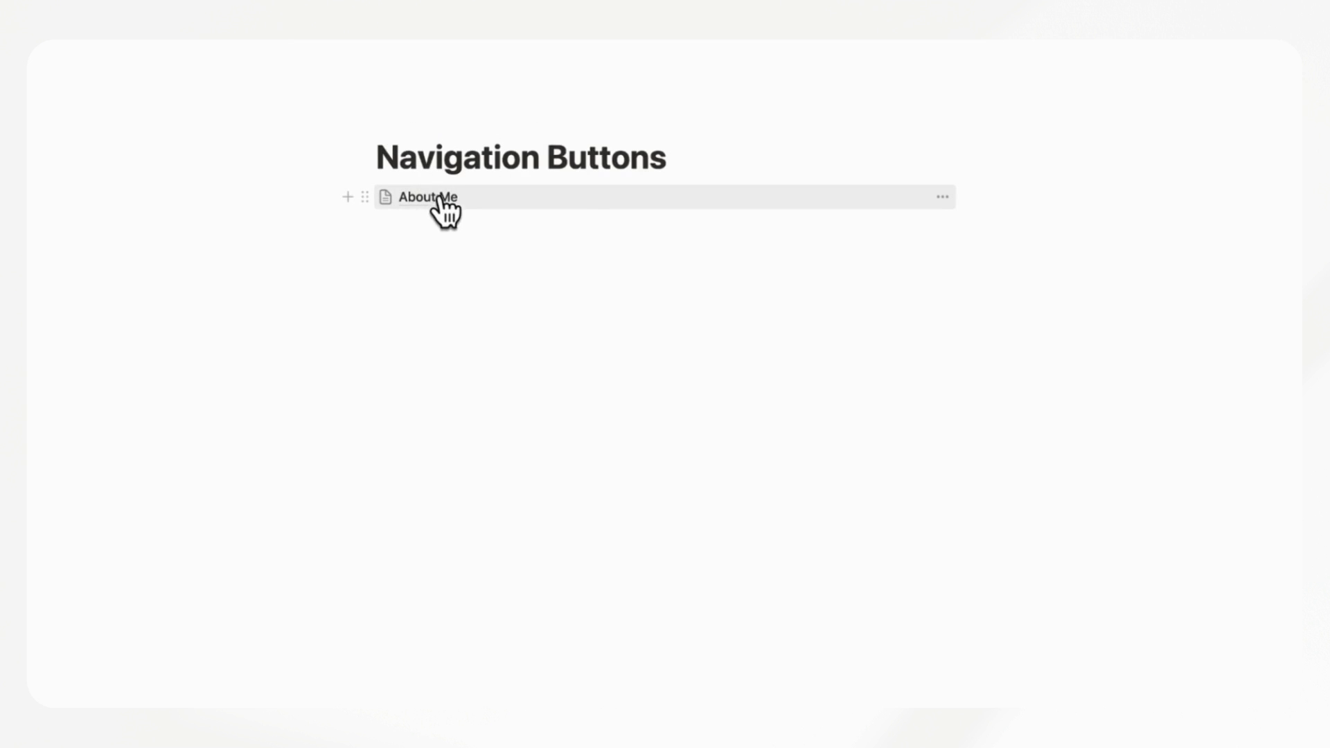
- Insert a button on the About Me page, giving it a house icon and the name "Return Home"
{"action": "left_click", "coordinate": [444, 200]}
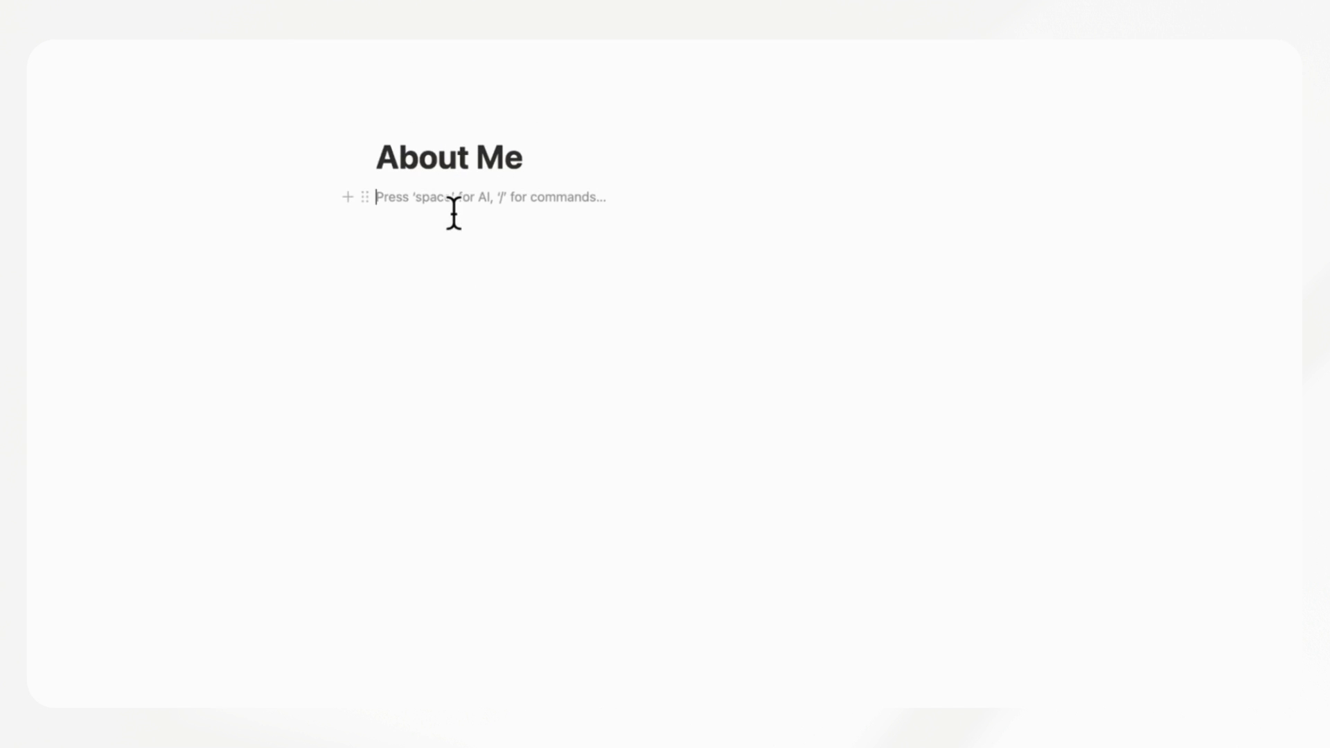
{"action": "type", "text": "/button"}
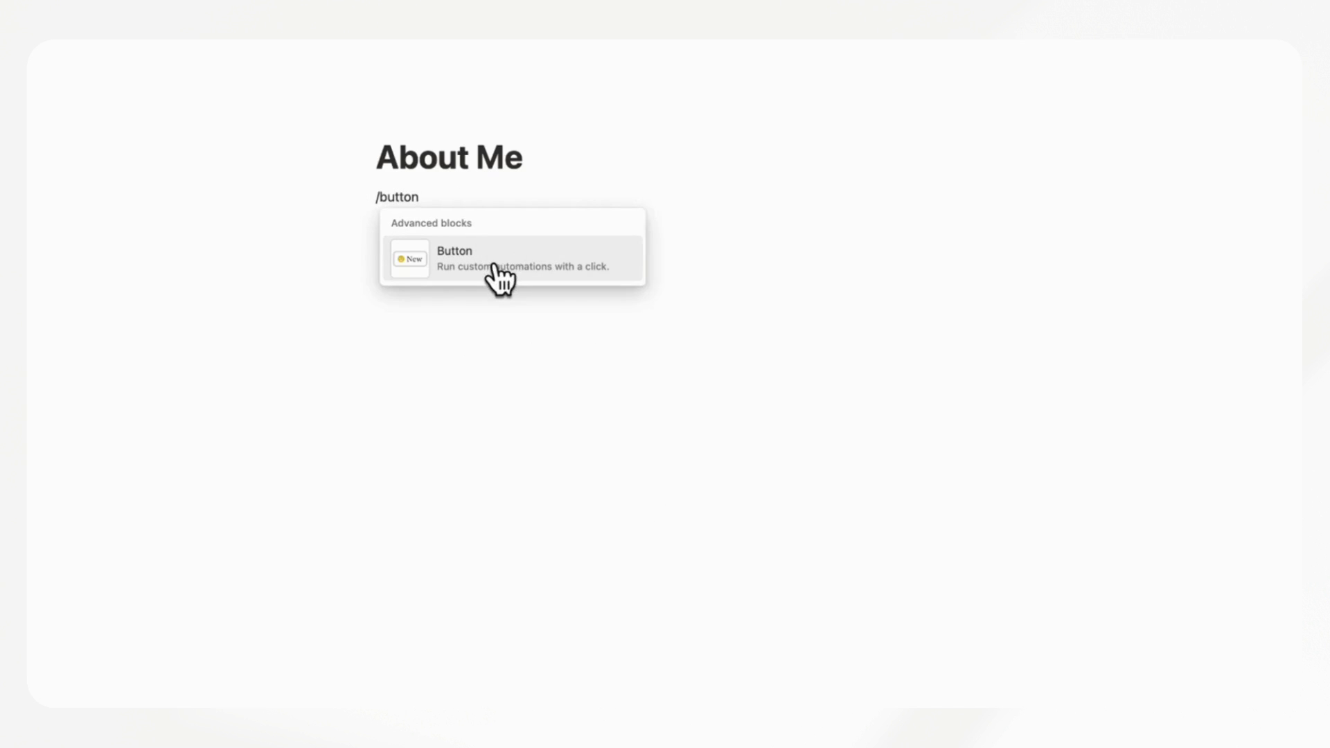
{"action": "left_click", "coordinate": [499, 277]}
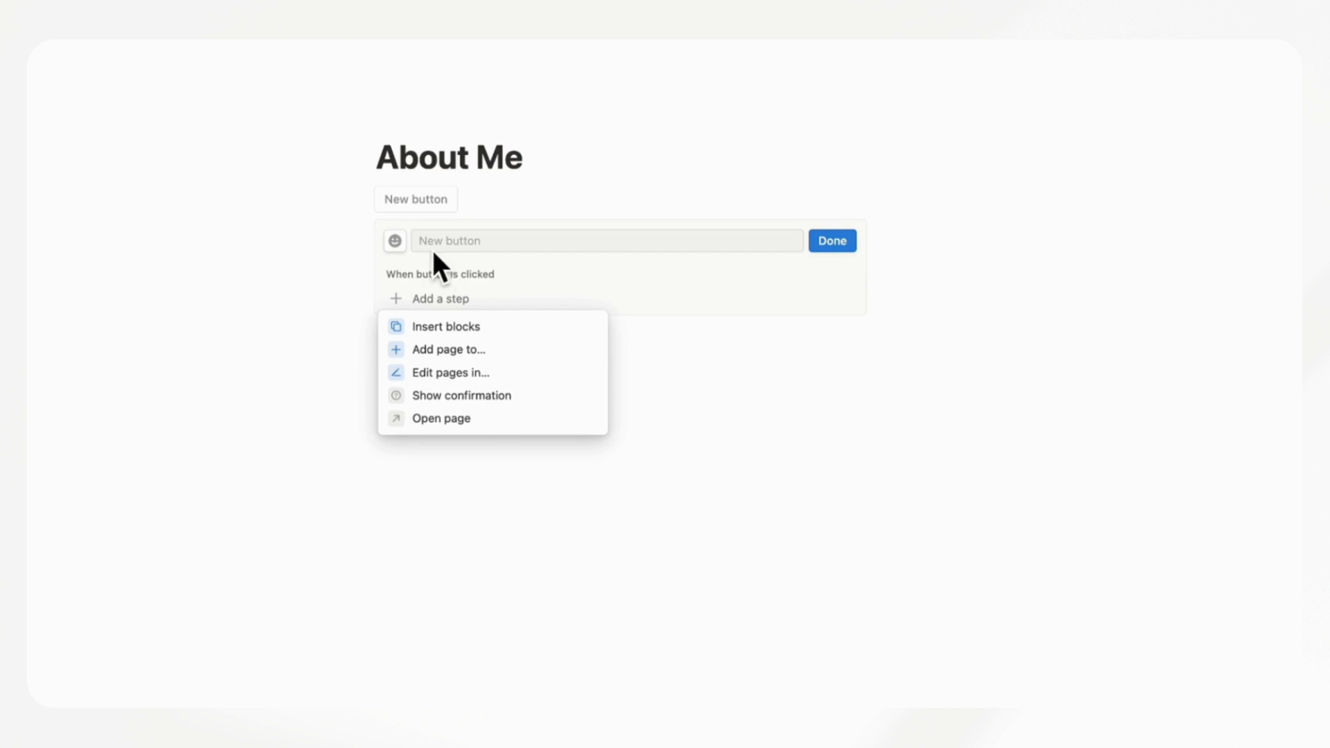
{"action": "left_click", "coordinate": [394, 241]}
{"action": "left_click", "coordinate": [394, 241]}
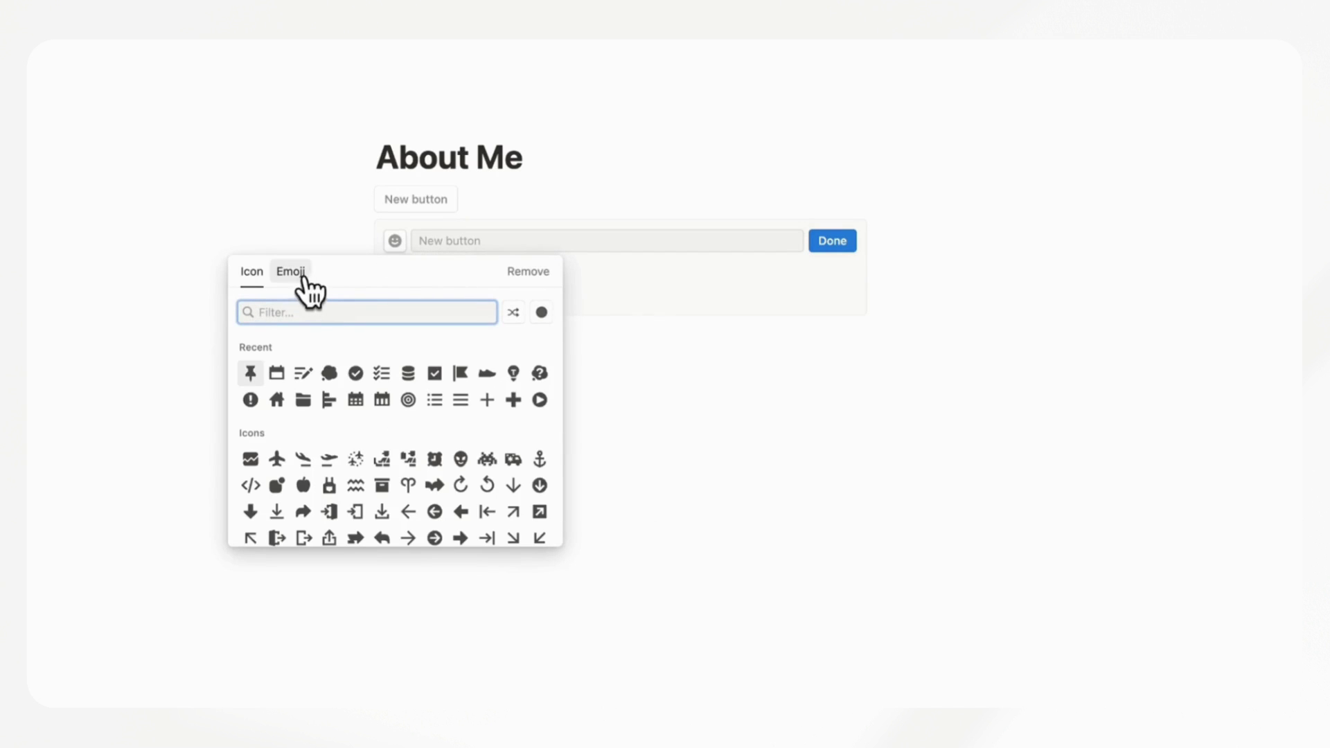
{"action": "type", "text": "house"}
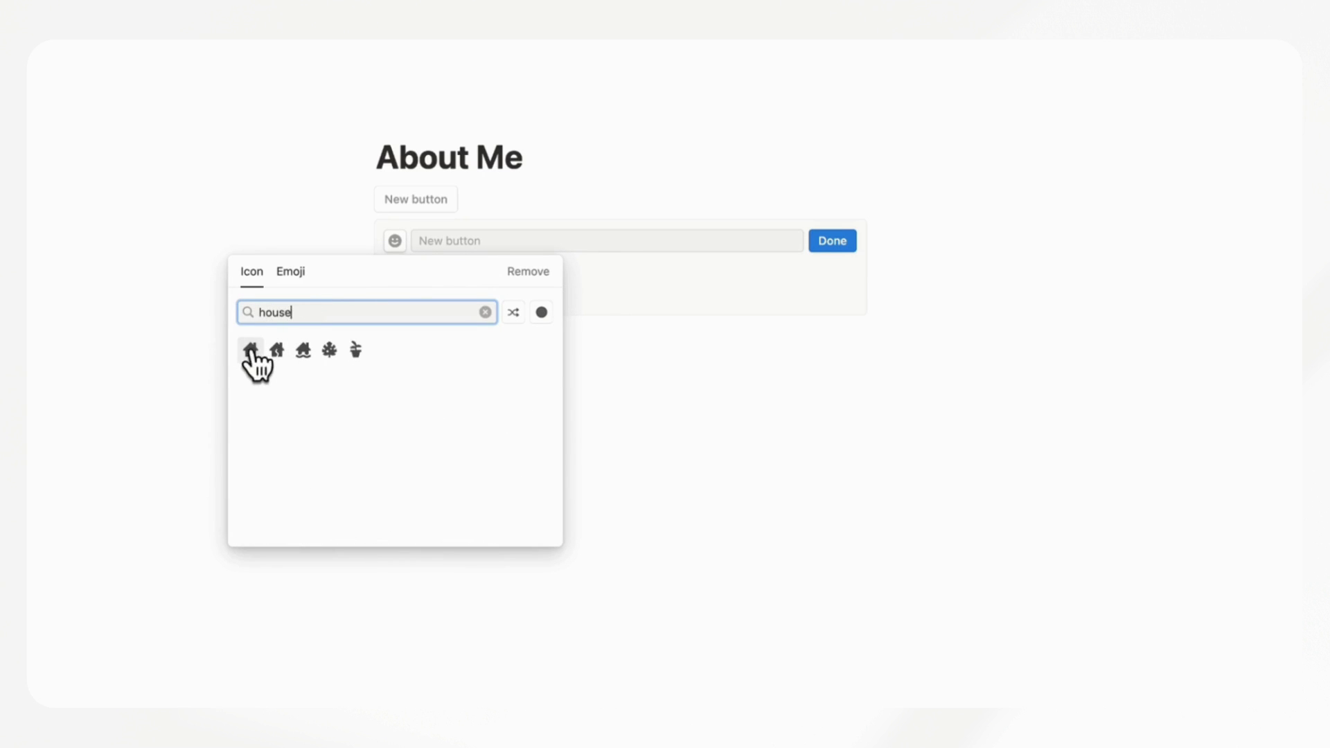
{"action": "left_click", "coordinate": [250, 348]}
{"action": "type", "text": "Return Home"}
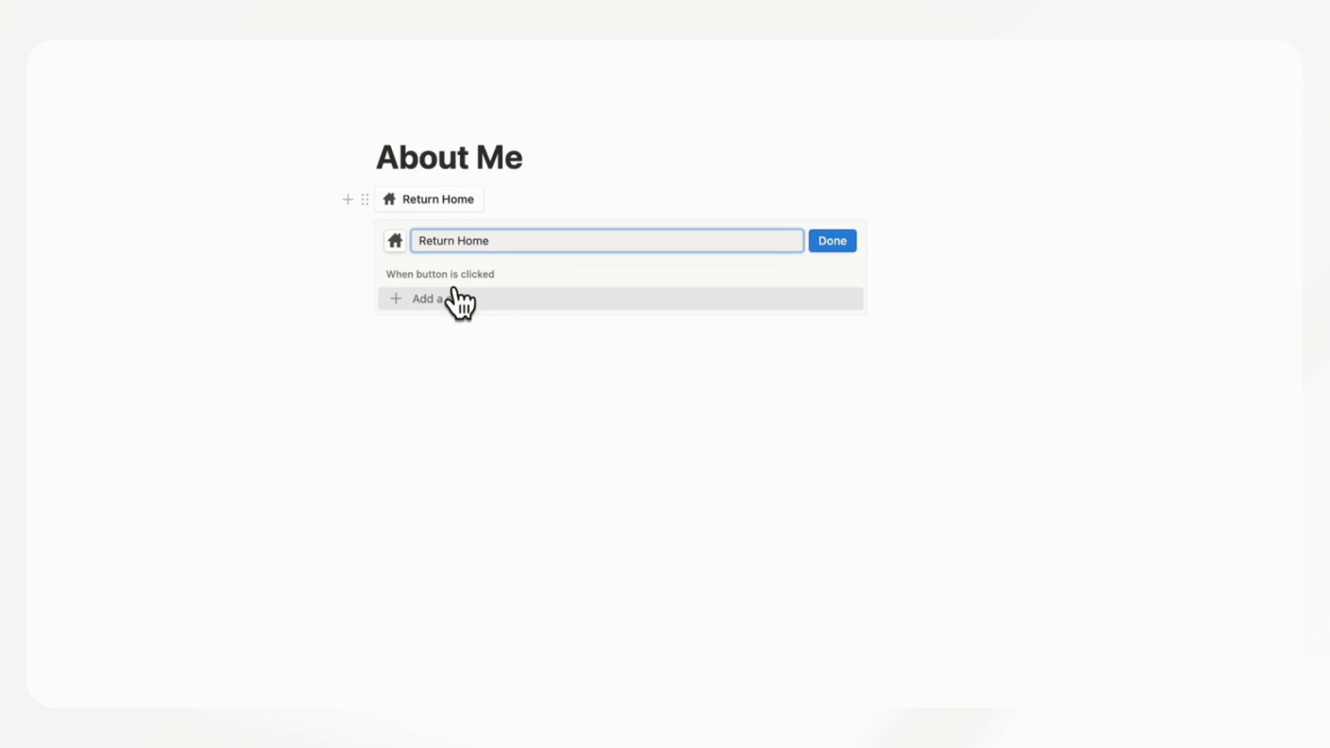
- Make the Return Home button open the Navigation Buttons page as a full page, and finish the button setup
{"action": "left_click", "coordinate": [490, 303]}
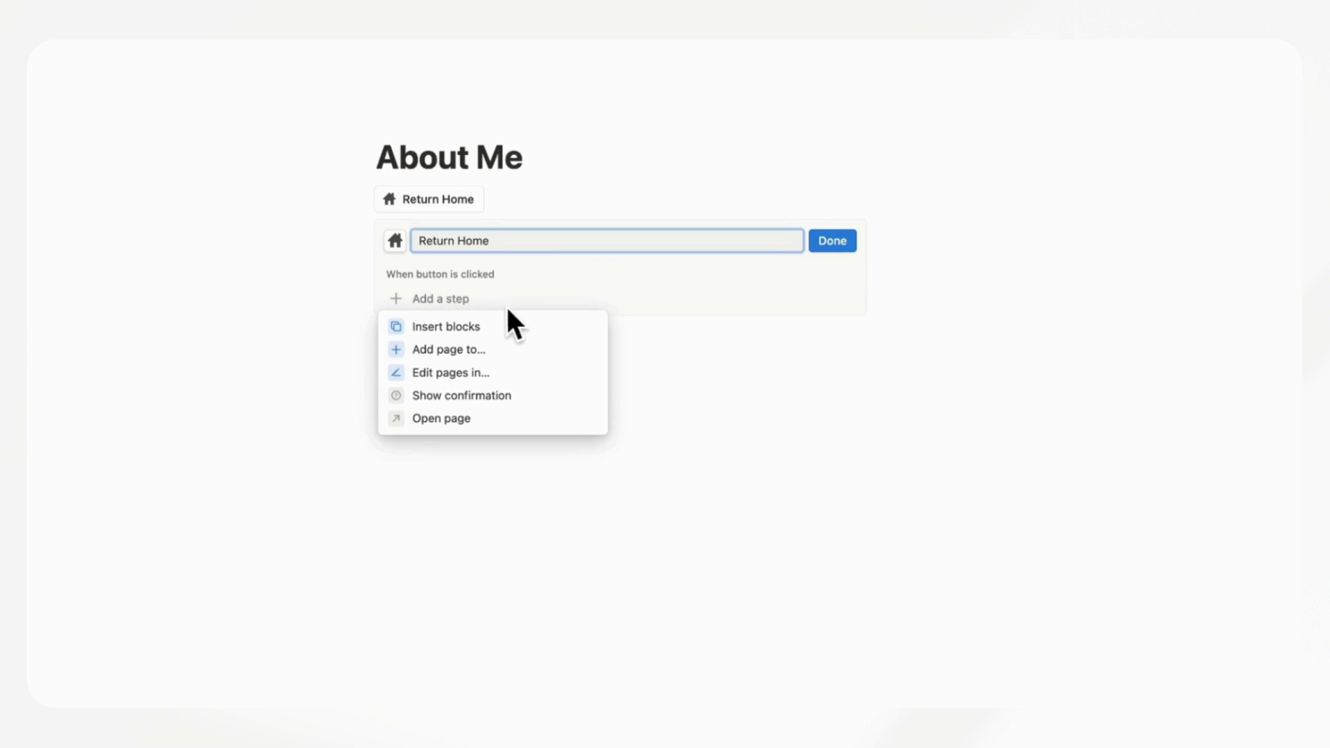
{"action": "left_click", "coordinate": [461, 419]}
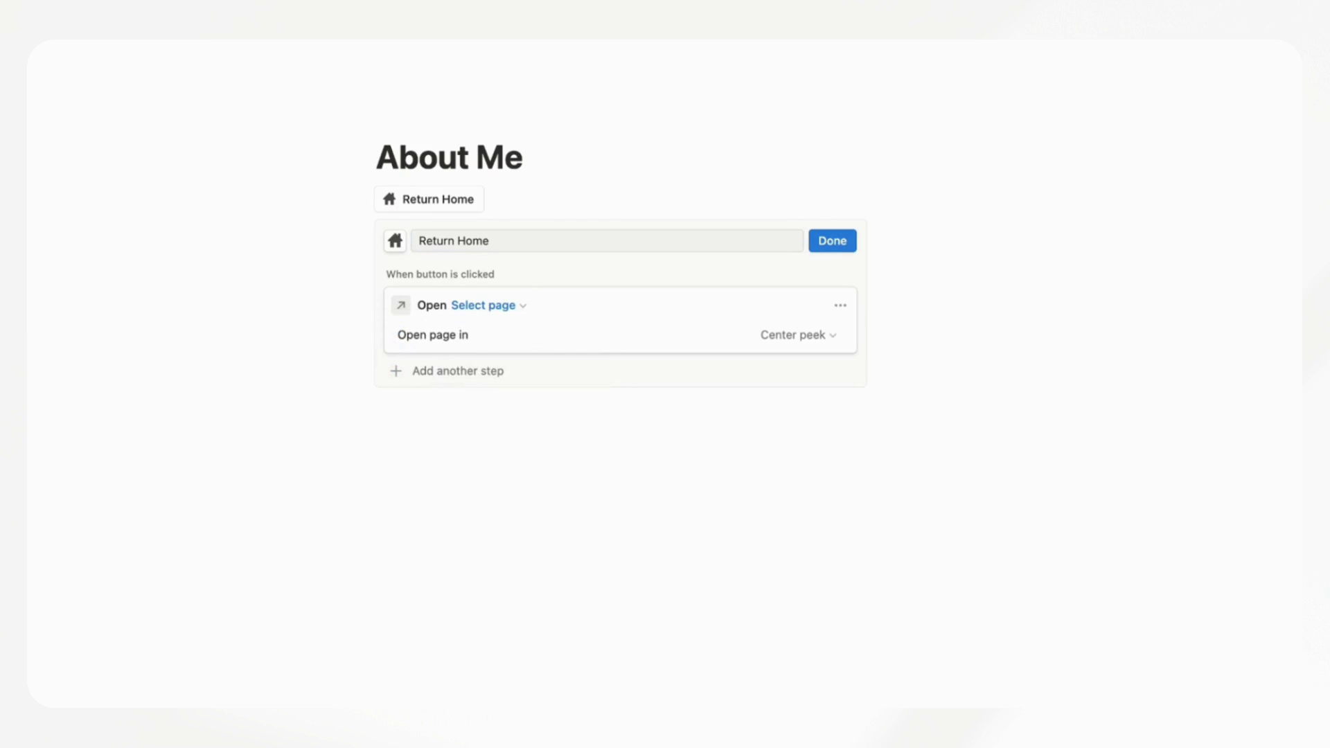
{"action": "left_click", "coordinate": [499, 307]}
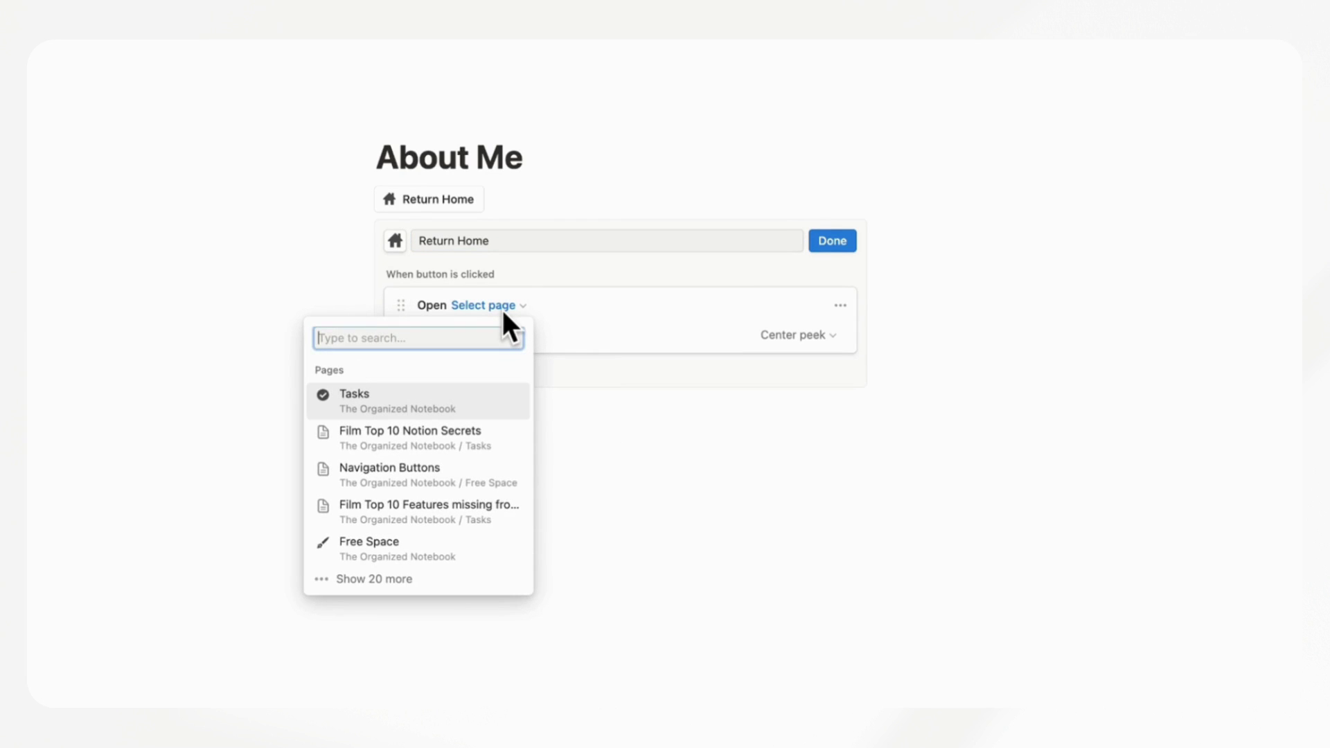
{"action": "left_click", "coordinate": [453, 480]}
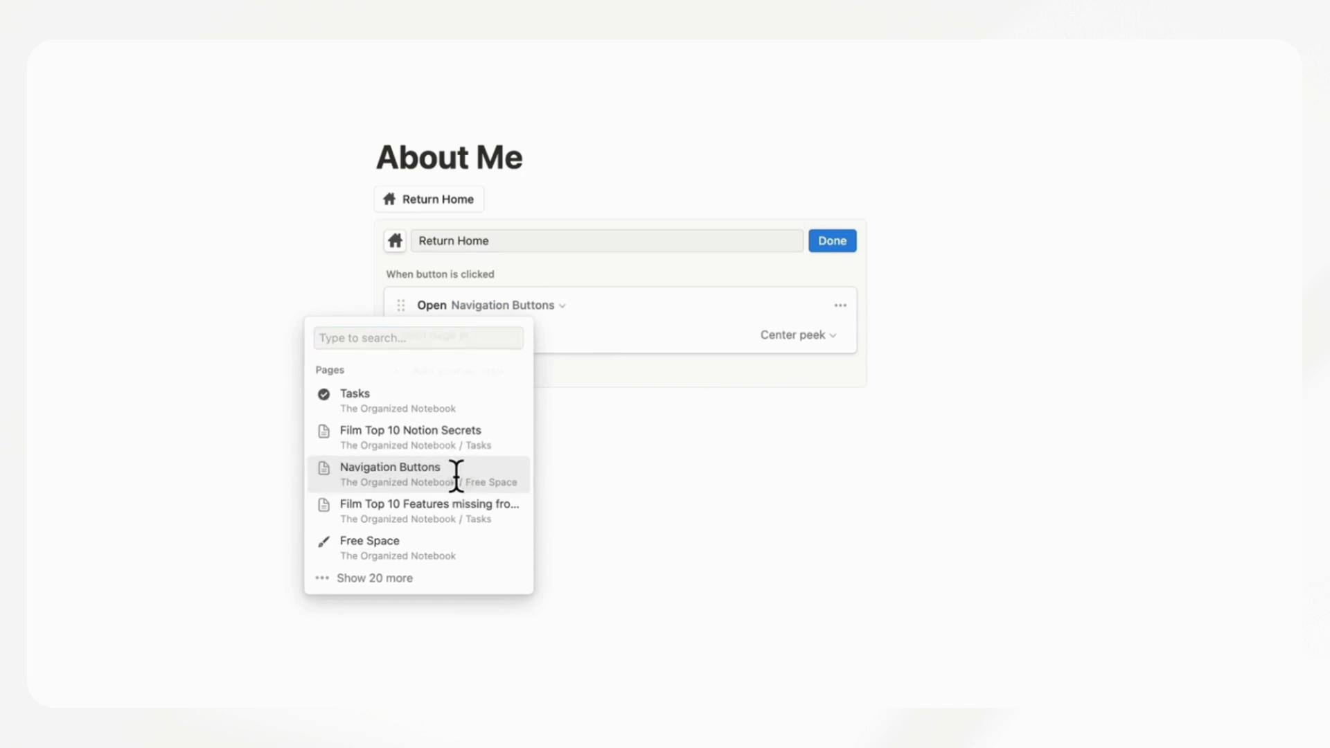
{"action": "left_click", "coordinate": [803, 336]}
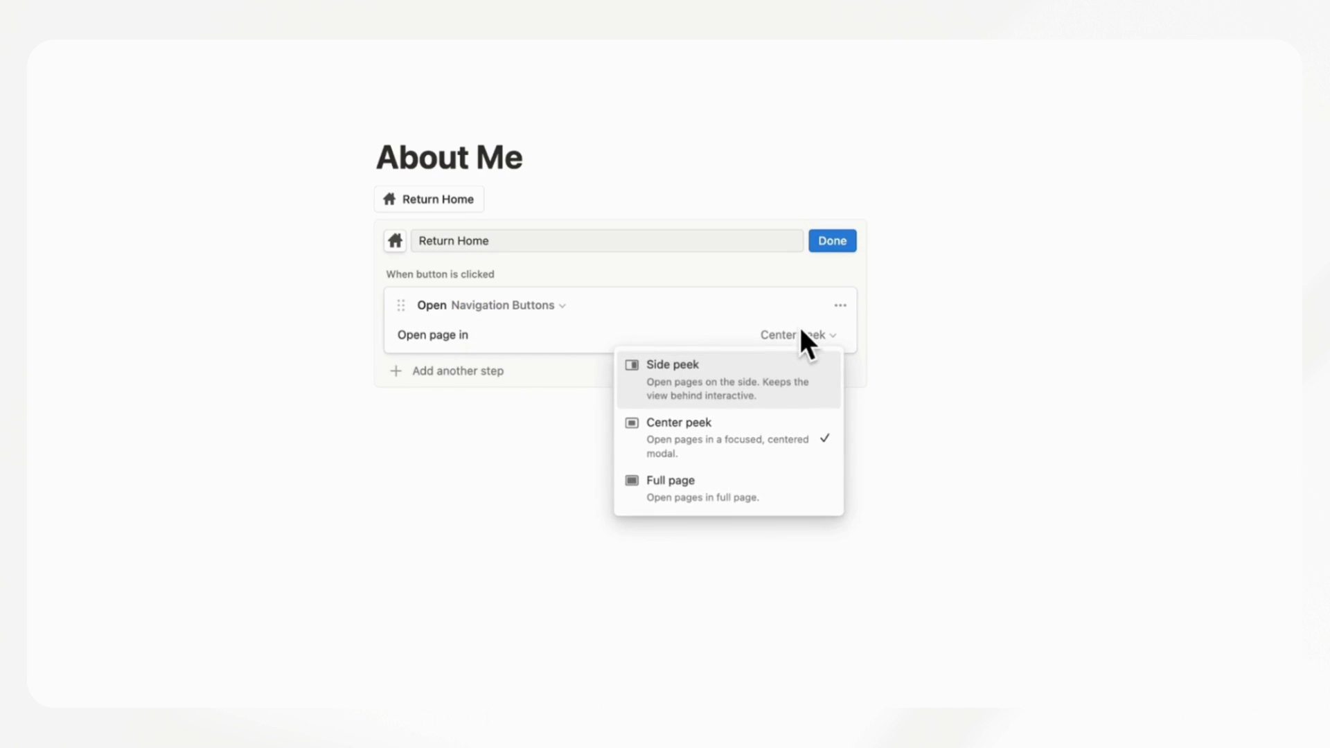
{"action": "left_click", "coordinate": [766, 485]}
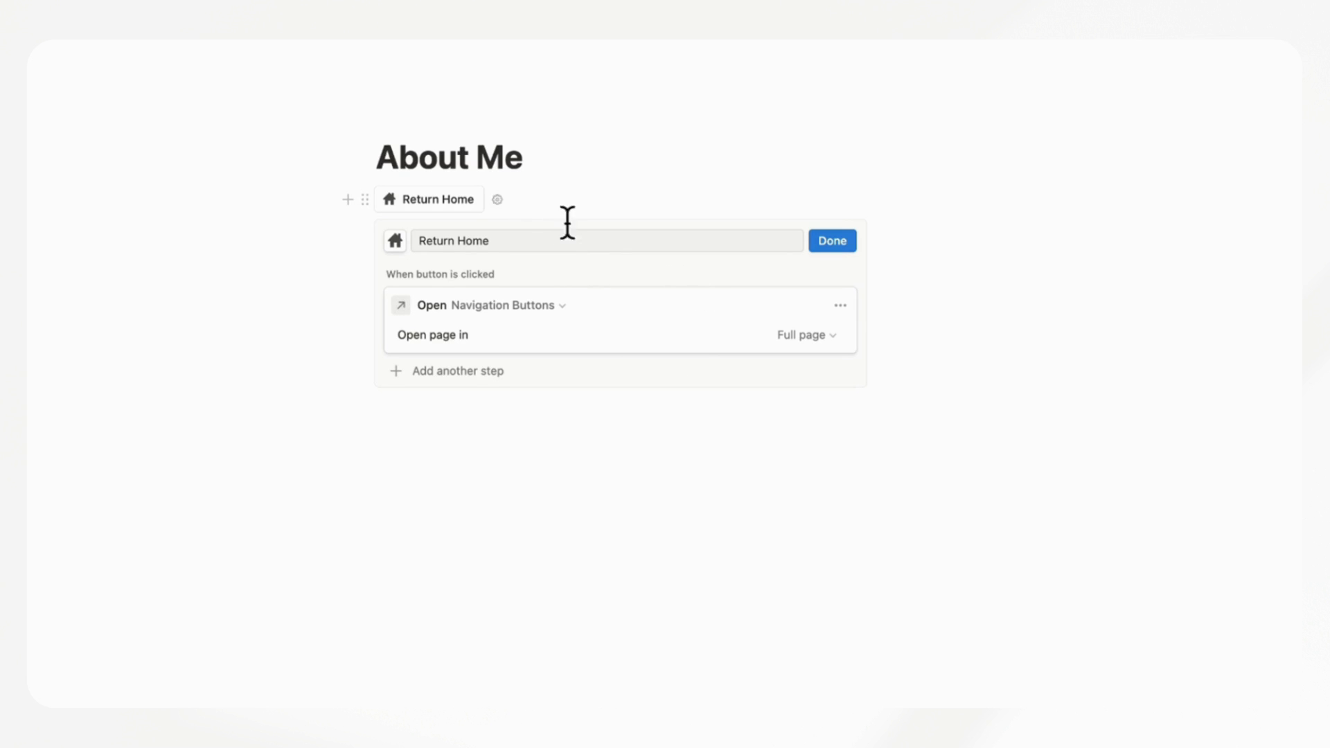
{"action": "left_click", "coordinate": [834, 241]}
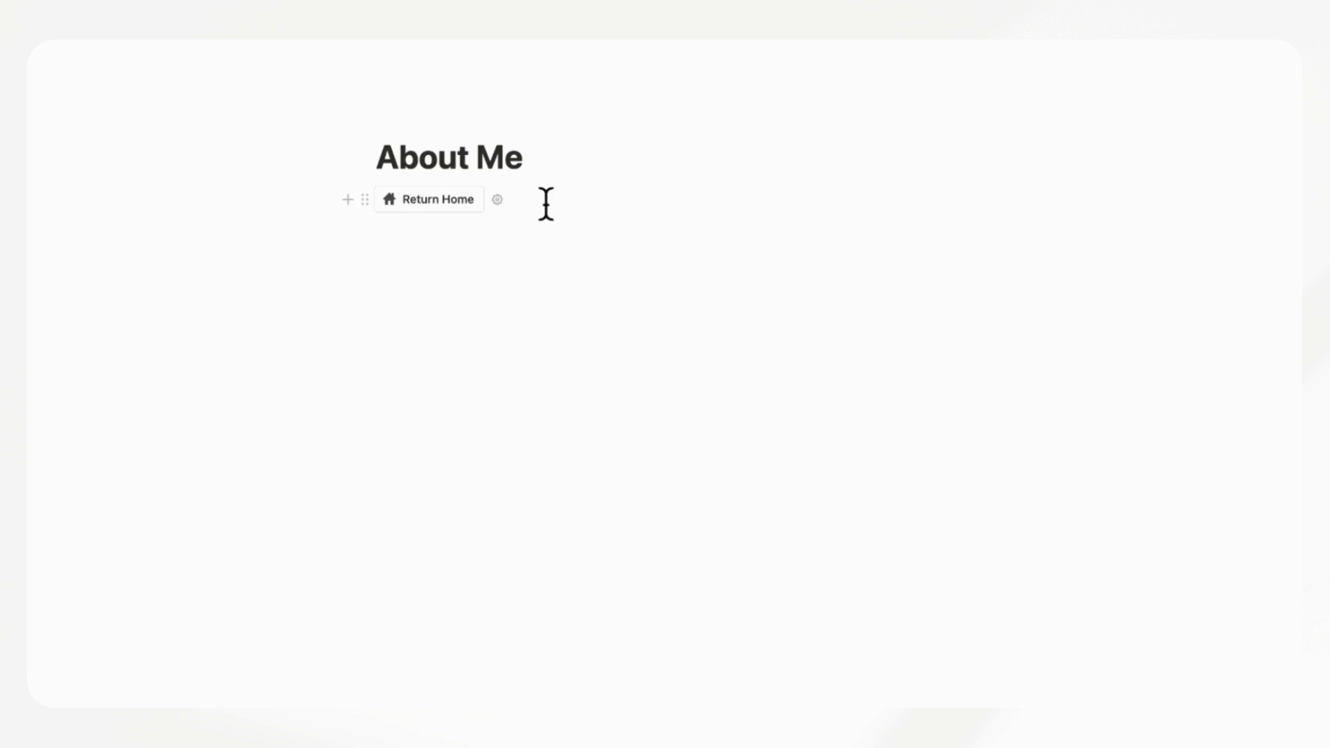
- Test the Return Home button, reopen the About Me page and view the button's settings
{"action": "left_click", "coordinate": [435, 202]}
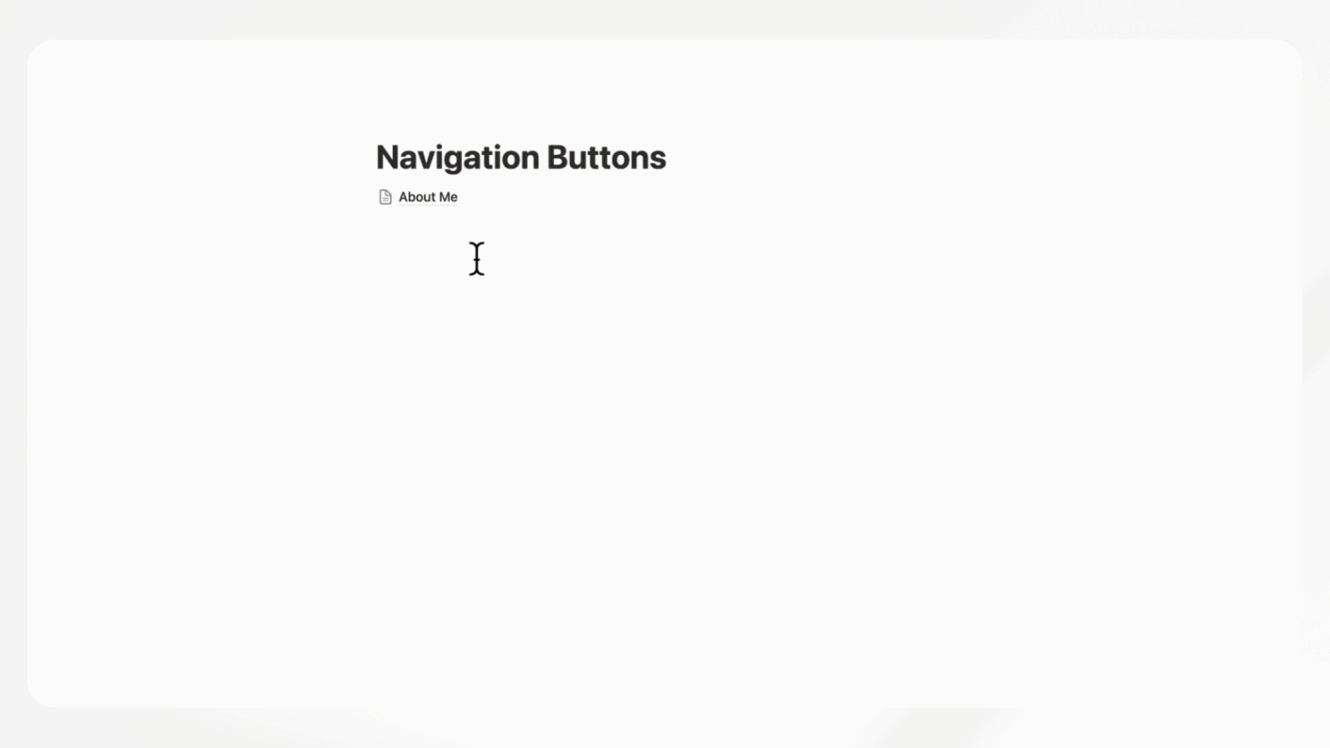
{"action": "left_click", "coordinate": [416, 198]}
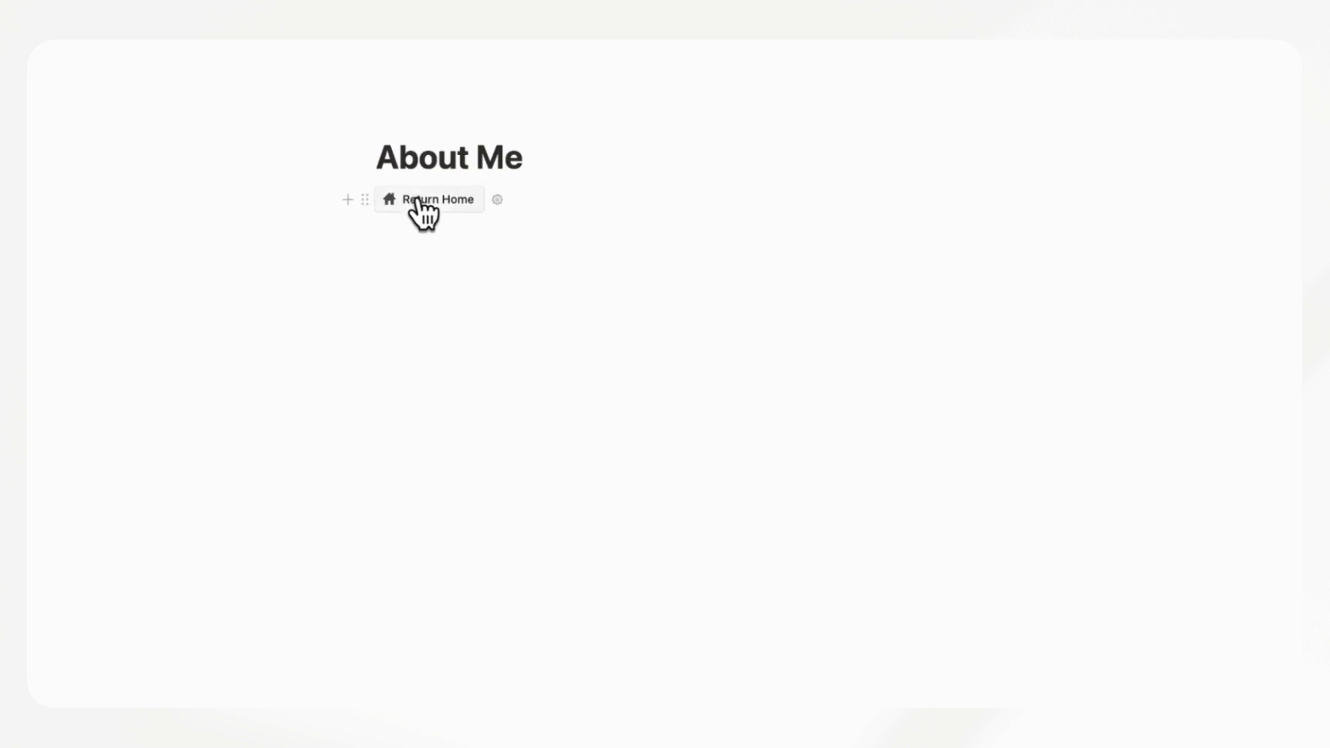
{"action": "left_click", "coordinate": [497, 201]}
{"action": "left_click", "coordinate": [525, 306]}
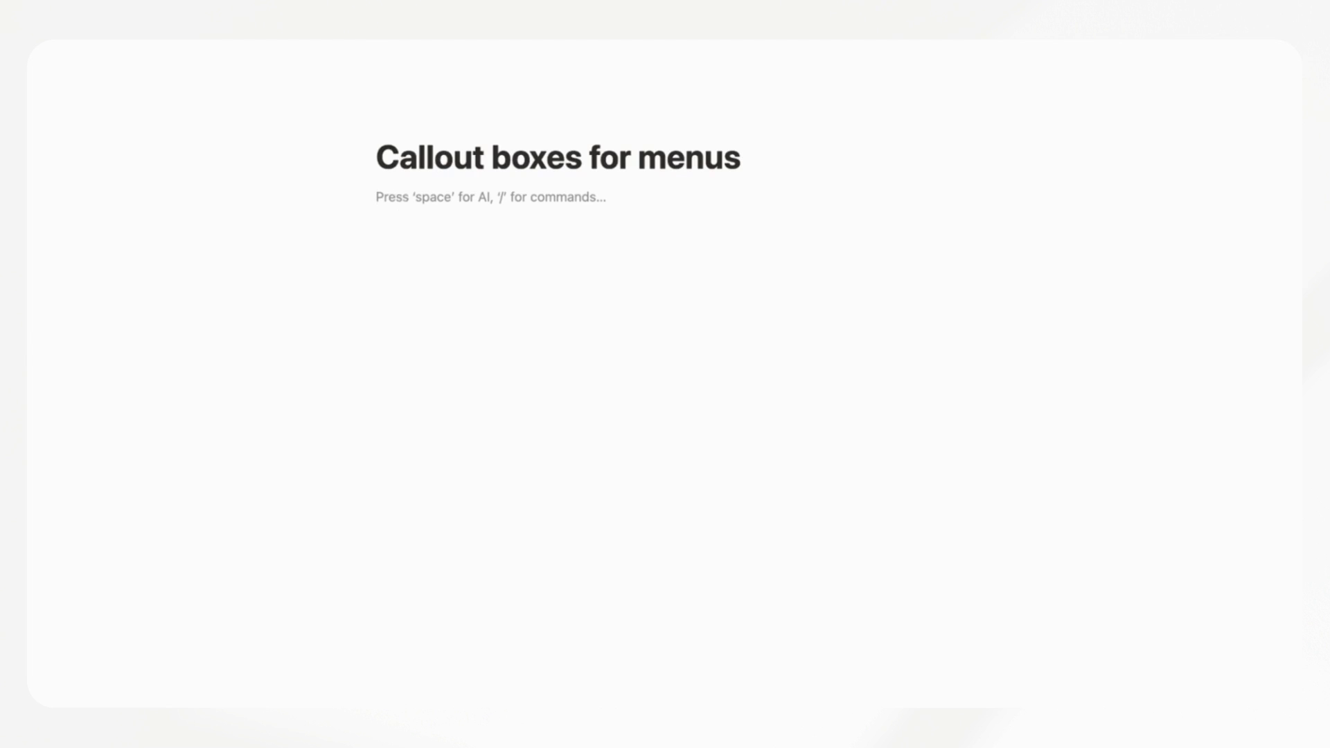
- Insert a callout on the Callout boxes for menus page and set its icon to the lines symbol
{"action": "type", "text": "/cal"}
{"action": "left_click", "coordinate": [431, 267]}
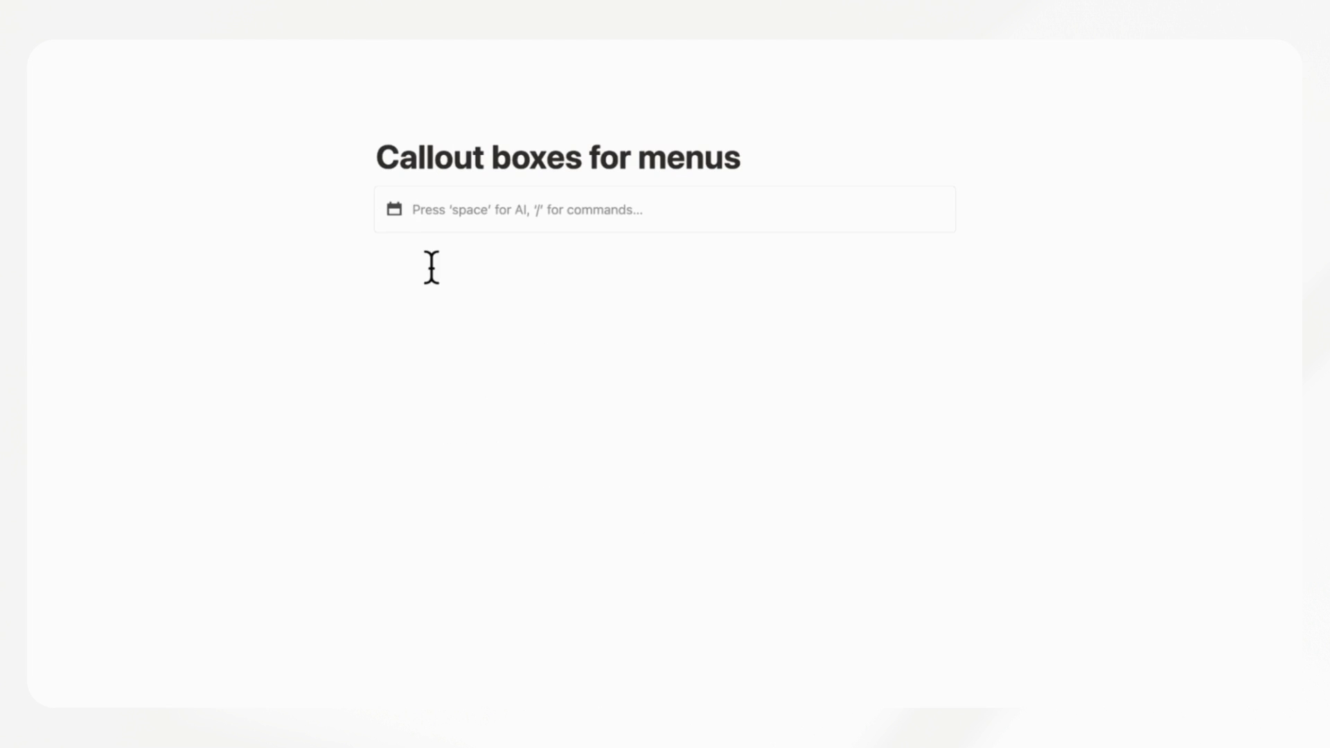
{"action": "left_click", "coordinate": [395, 209]}
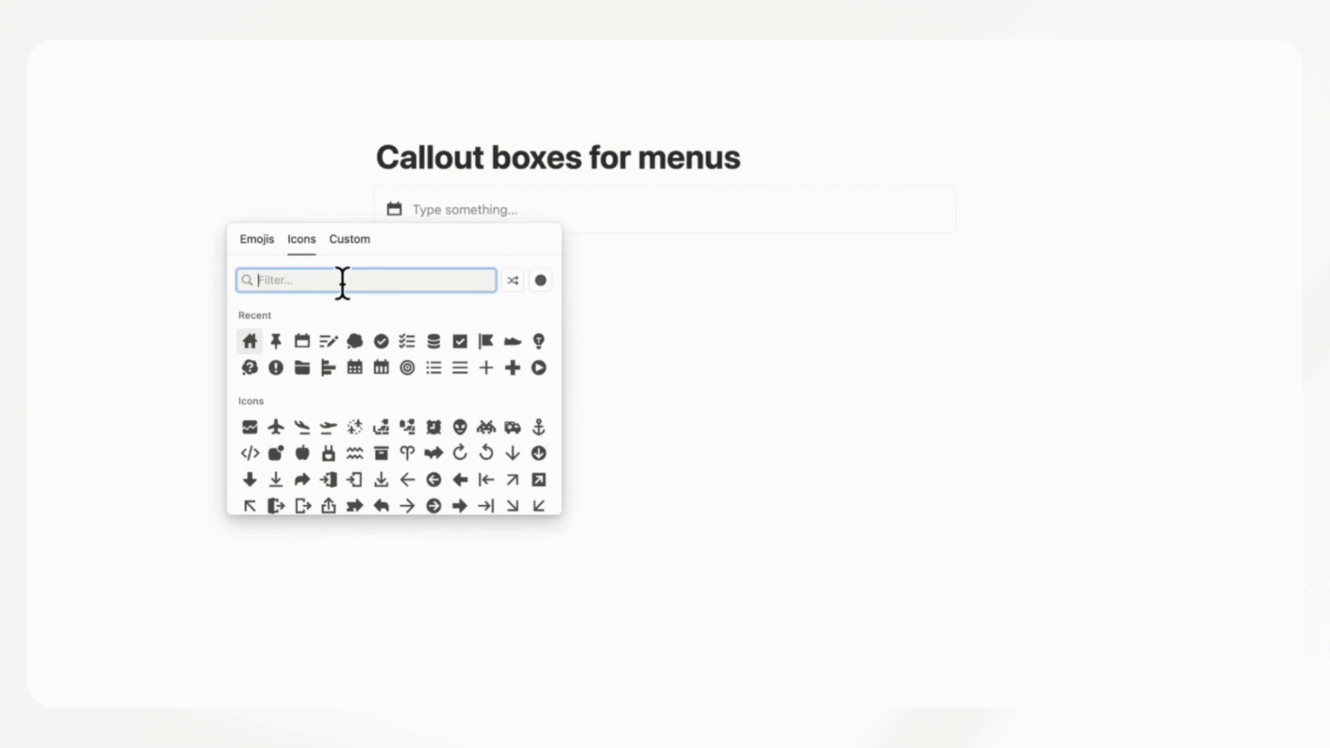
{"action": "type", "text": "lines"}
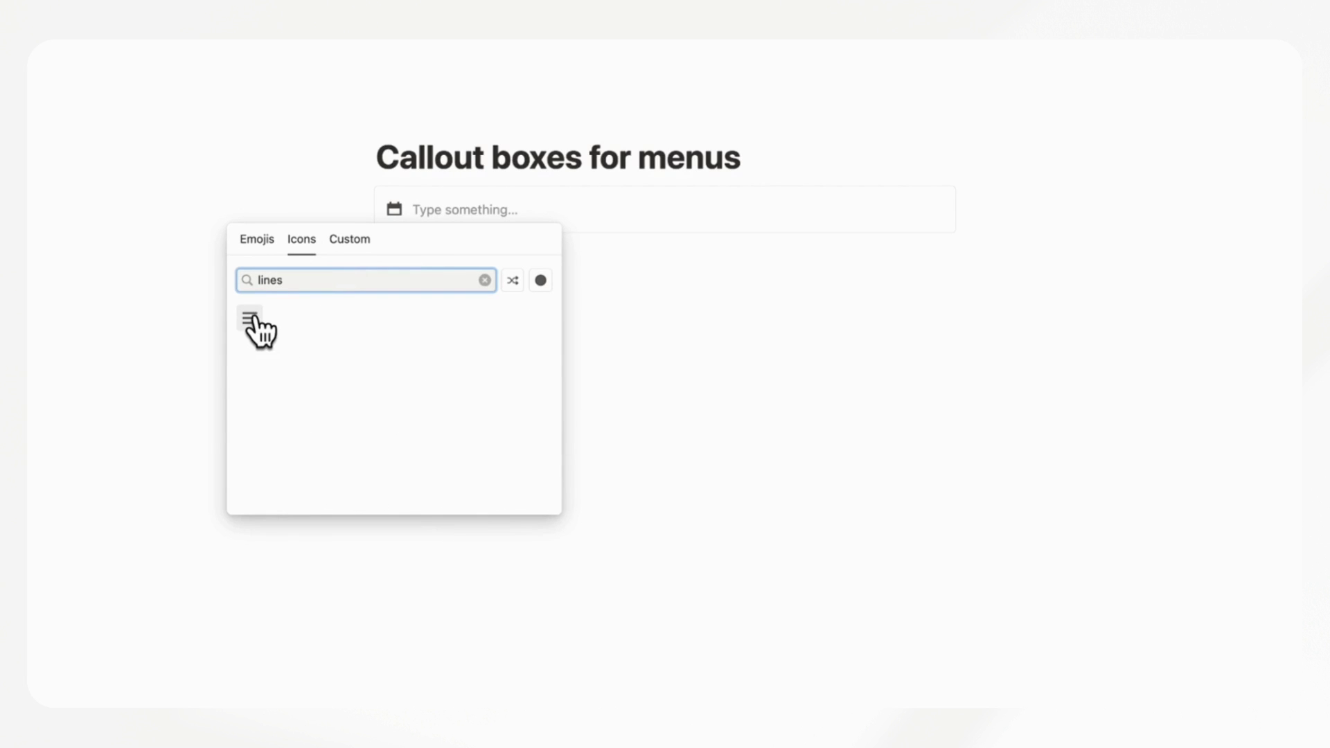
{"action": "left_click", "coordinate": [250, 322]}
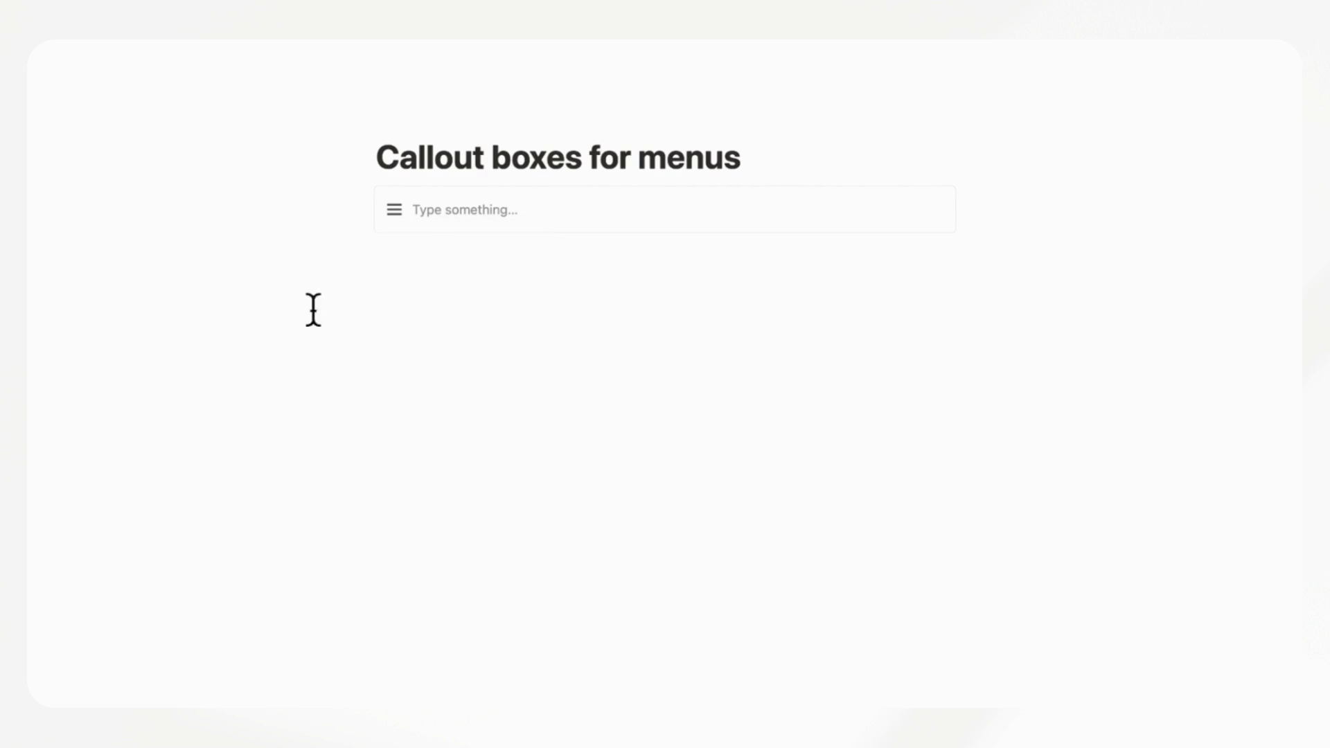
- Enter "MENU" as the callout's text and make it bold
{"action": "left_click", "coordinate": [435, 228]}
{"action": "type", "text": "MENU"}
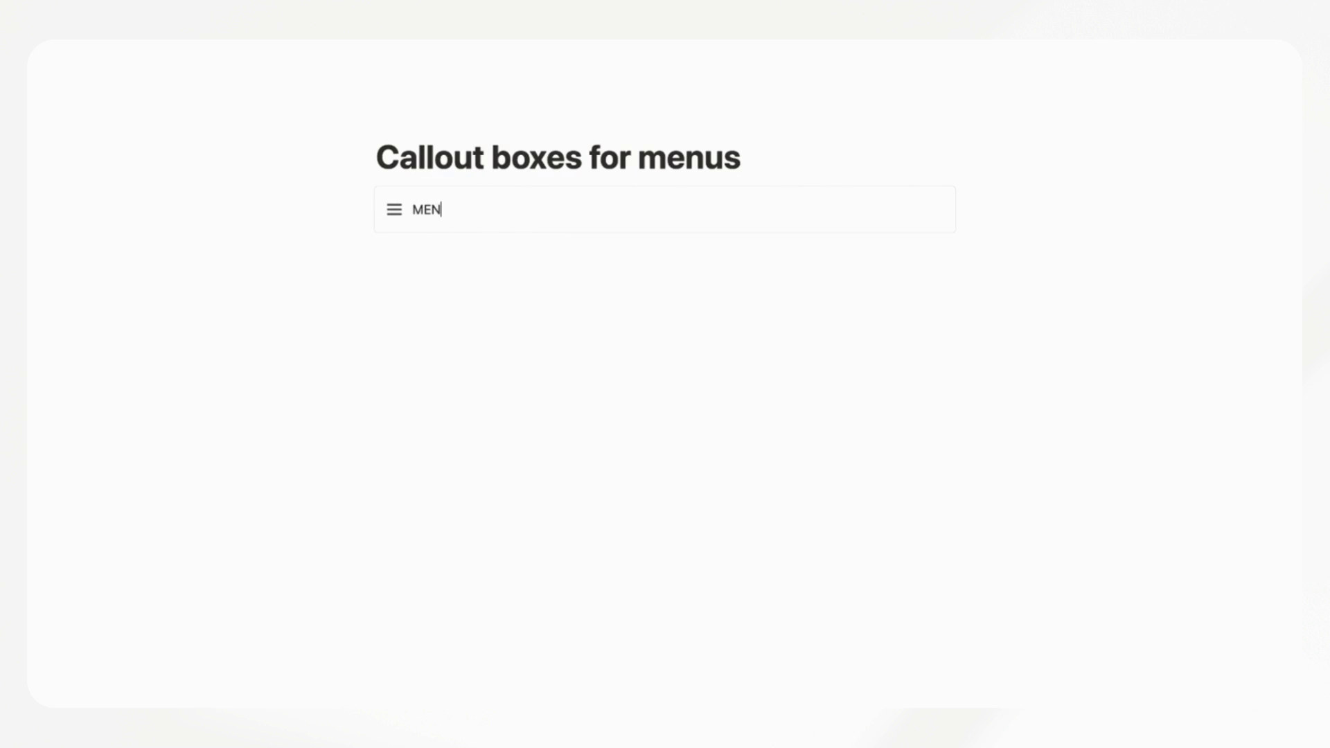
{"action": "double_click", "coordinate": [430, 219]}
{"action": "left_click", "coordinate": [647, 178]}
- Add a sub-page titled "Resources" inside the callout, below the MENU text
{"action": "left_click", "coordinate": [512, 222]}
{"action": "type", "text": "/page"}
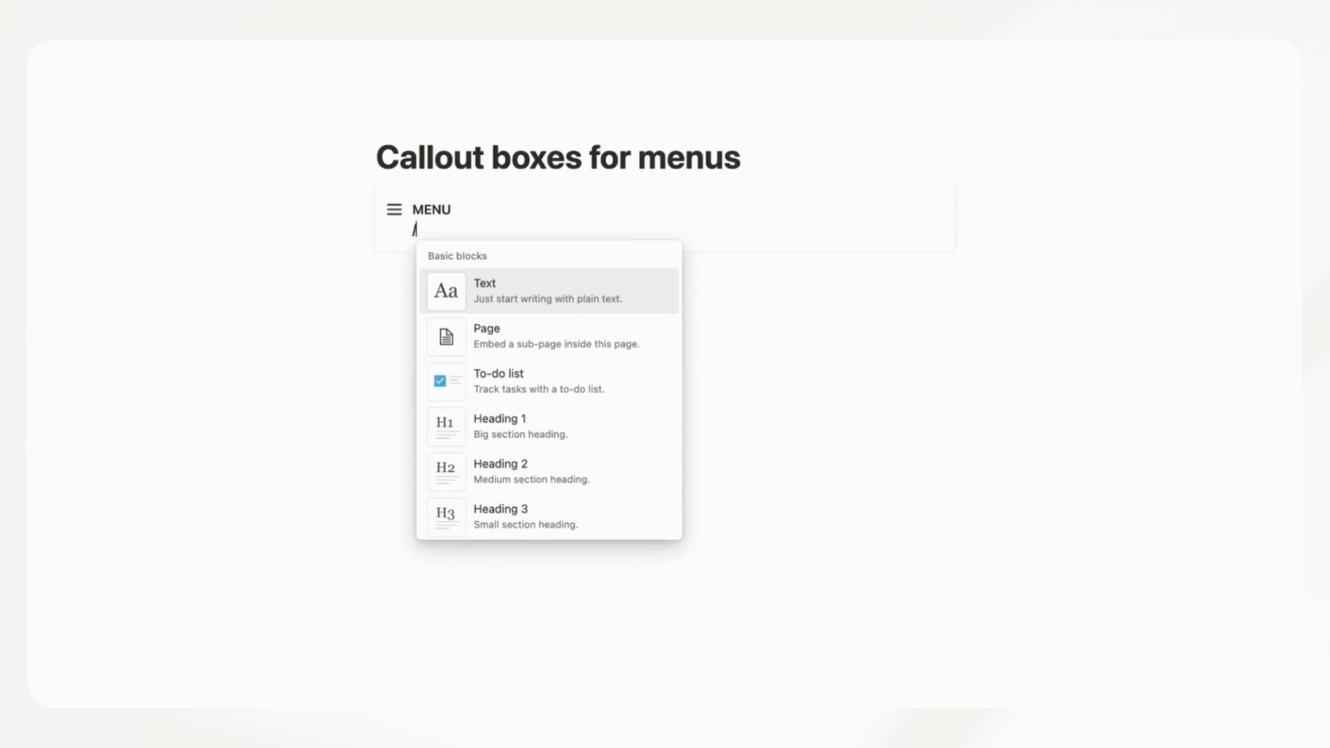
{"action": "key", "text": "Return"}
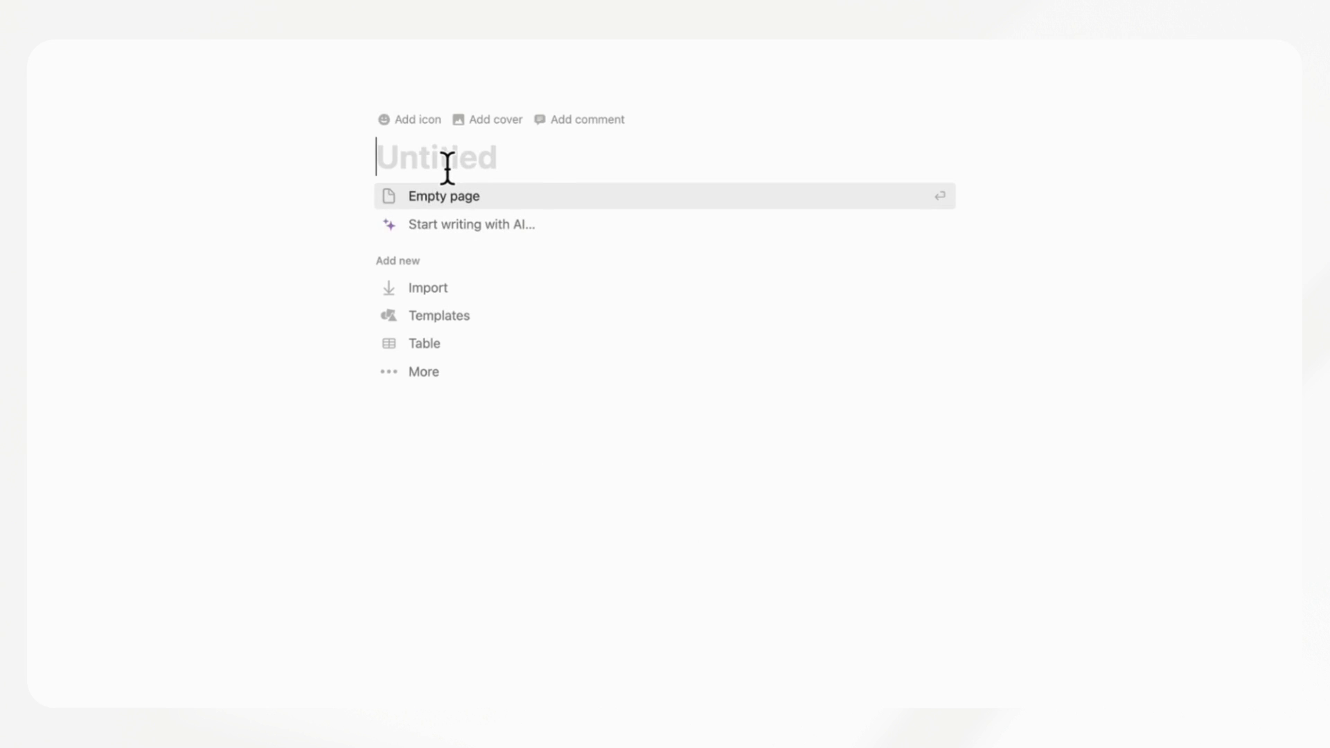
{"action": "type", "text": "Resou"}
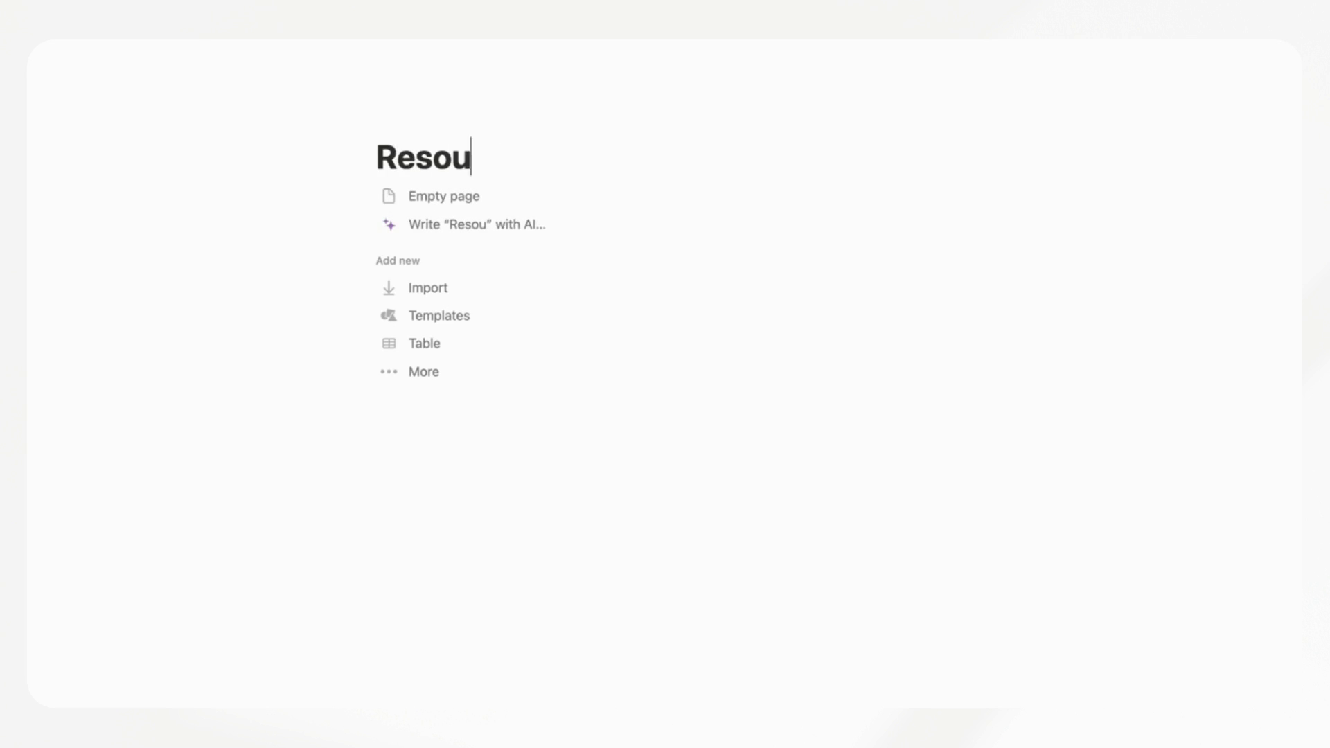
{"action": "type", "text": "rces"}
- Add an icon to the Resources page and change it to the plain folder icon
{"action": "left_click", "coordinate": [401, 119]}
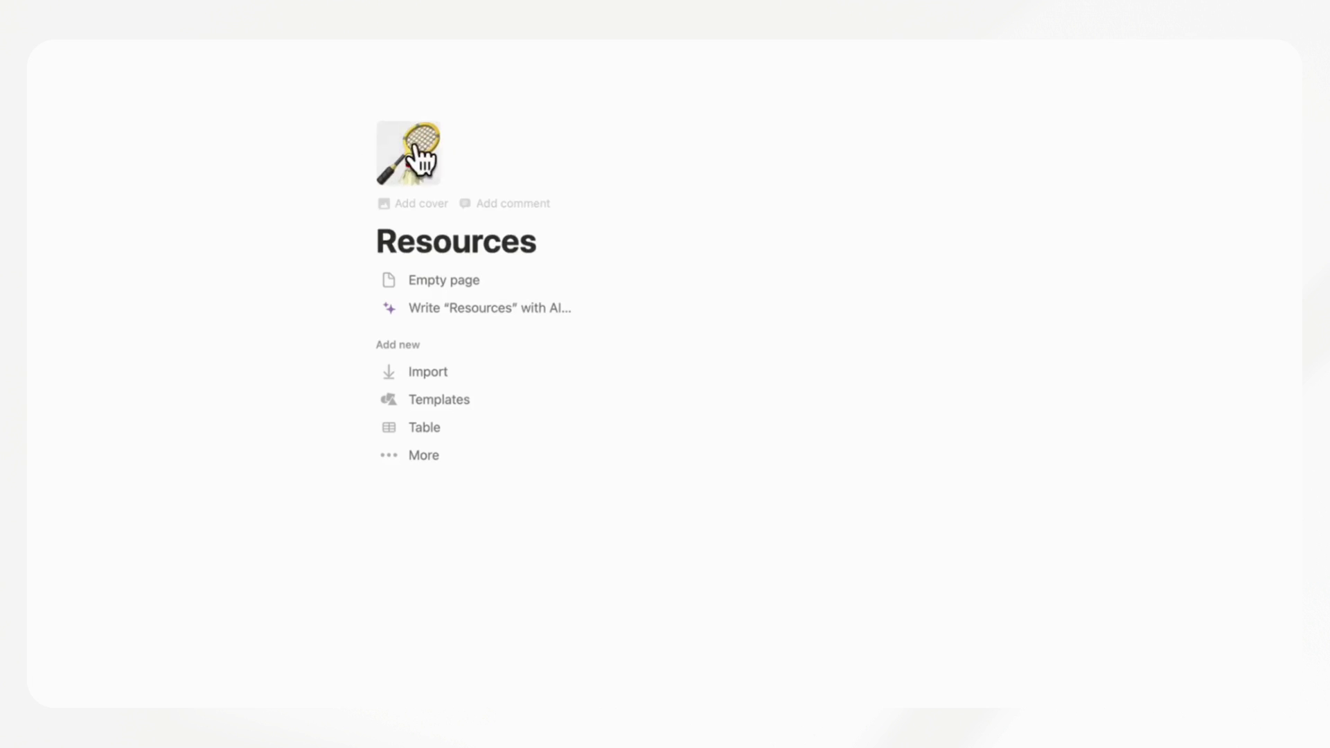
{"action": "left_click", "coordinate": [415, 152]}
{"action": "left_click", "coordinate": [317, 216]}
{"action": "type", "text": "fold"}
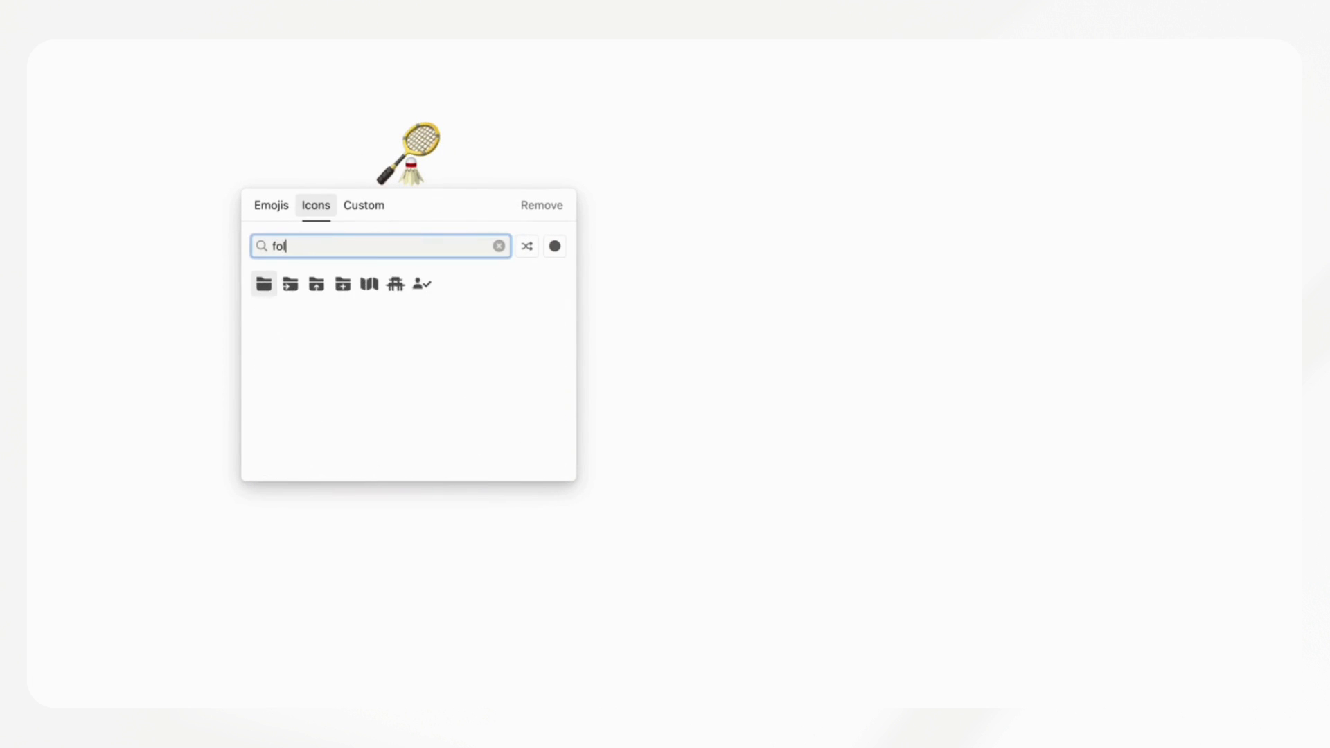
{"action": "left_click", "coordinate": [267, 284]}
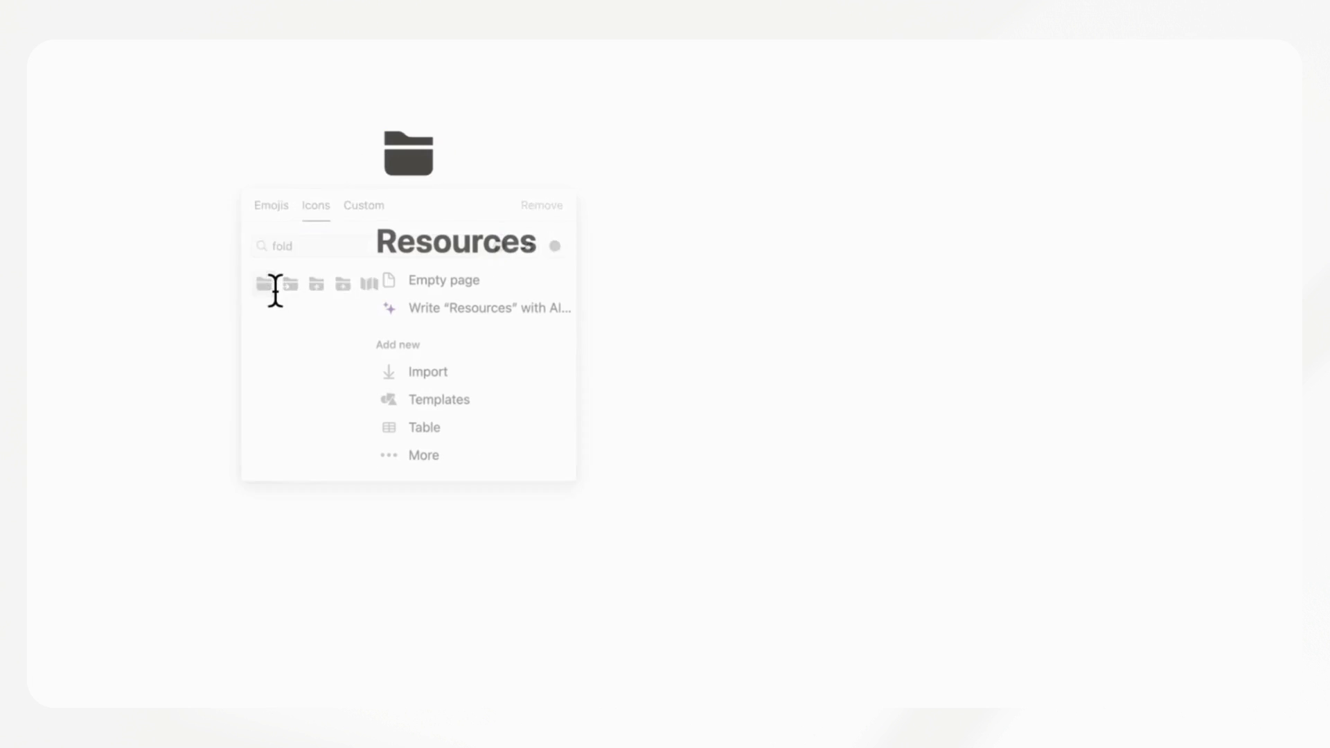
- Return to the Callout boxes for menus page and remove the empty line between MENU and the Resources page
{"action": "left_click", "coordinate": [282, 36]}
{"action": "left_click_drag", "start_coordinate": [364, 269], "coordinate": [454, 241]}
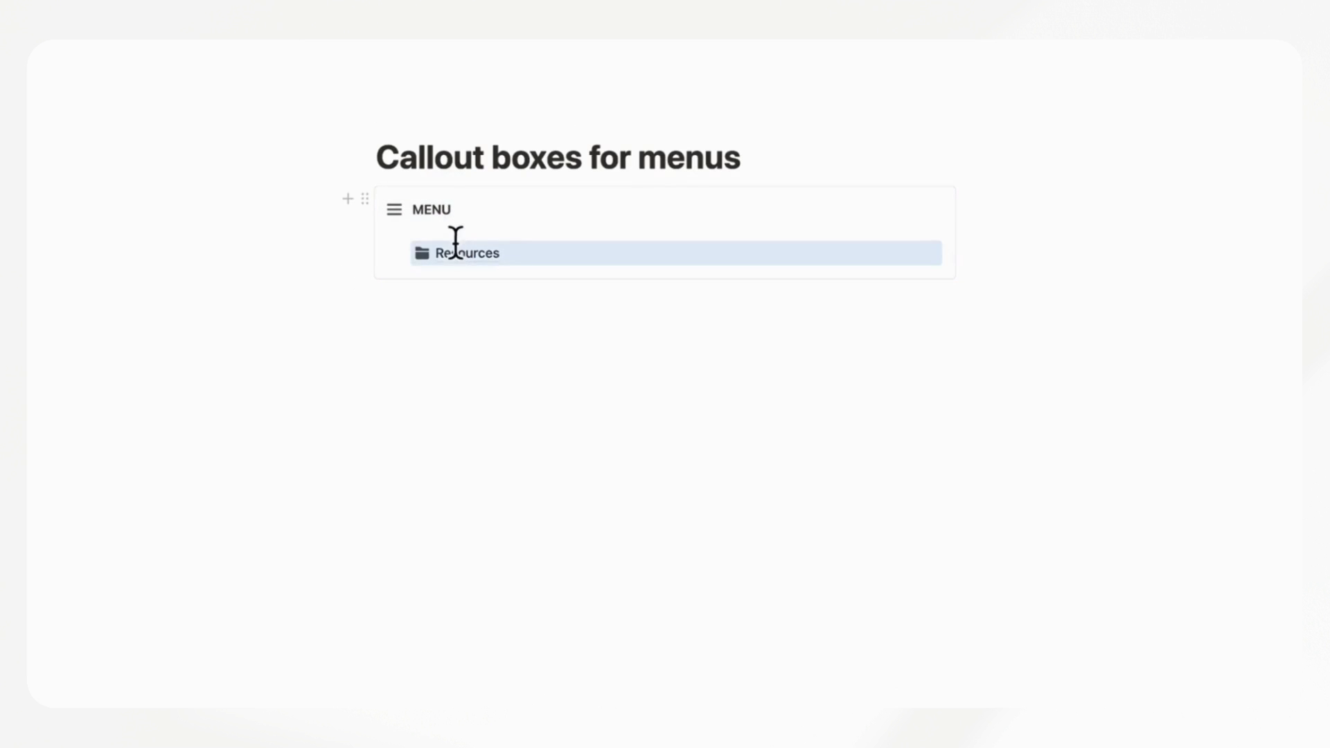
{"action": "mouse_move", "coordinate": [444, 239]}
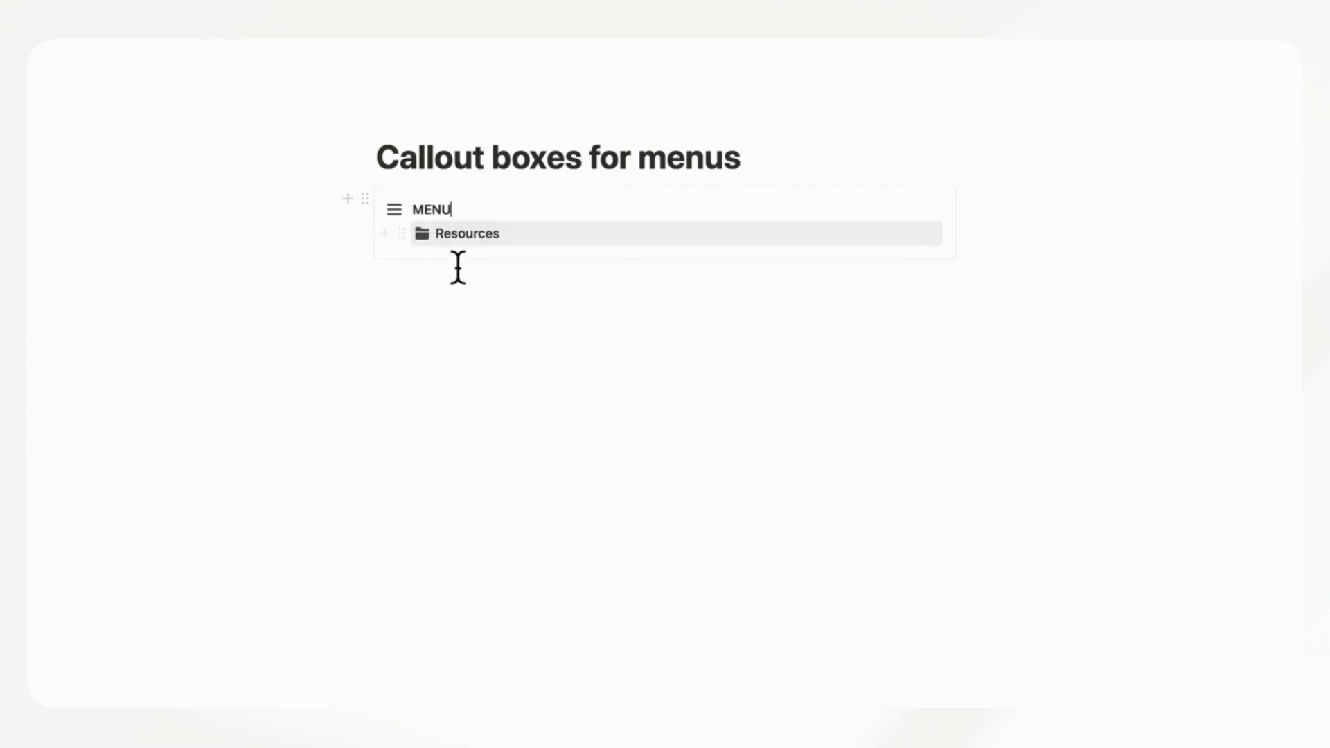
- Duplicate the Resources sub-page twice inside the MENU callout
{"action": "left_click", "coordinate": [402, 233]}
{"action": "left_click", "coordinate": [326, 113]}
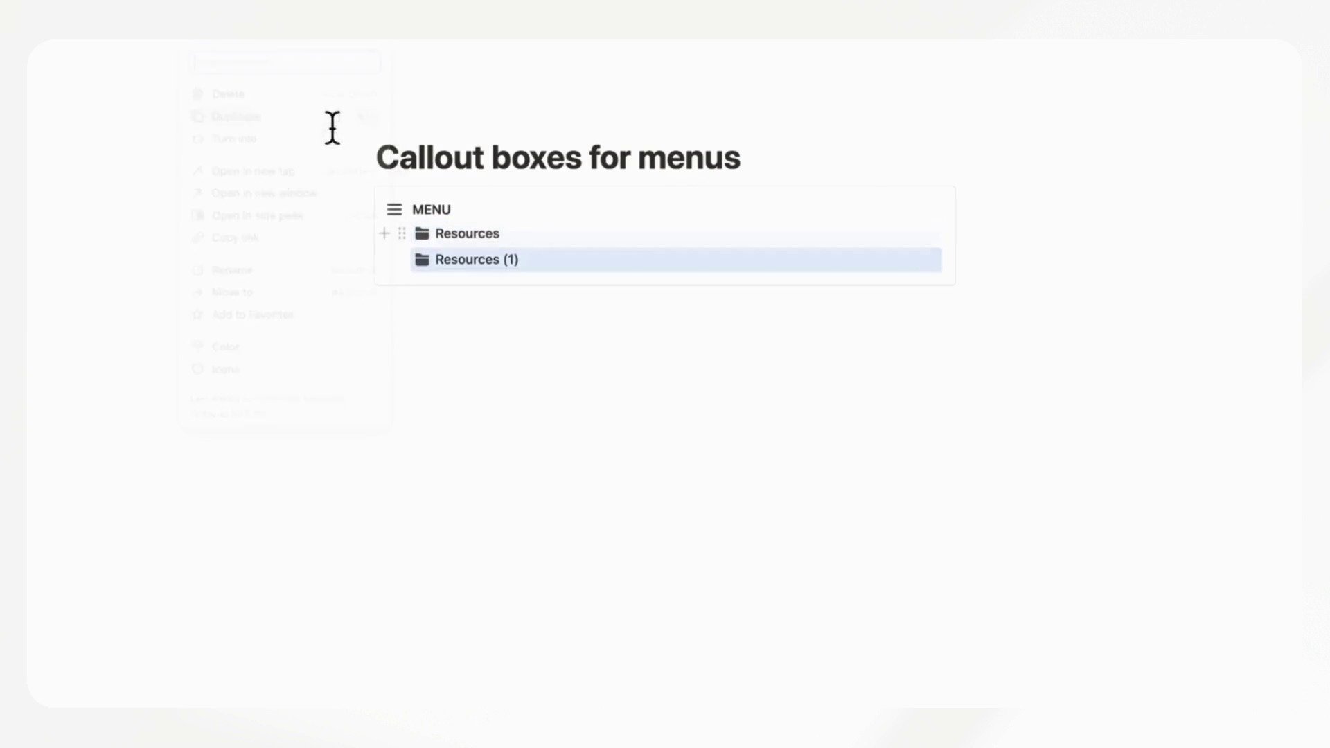
{"action": "left_click", "coordinate": [402, 260]}
{"action": "left_click", "coordinate": [336, 138]}
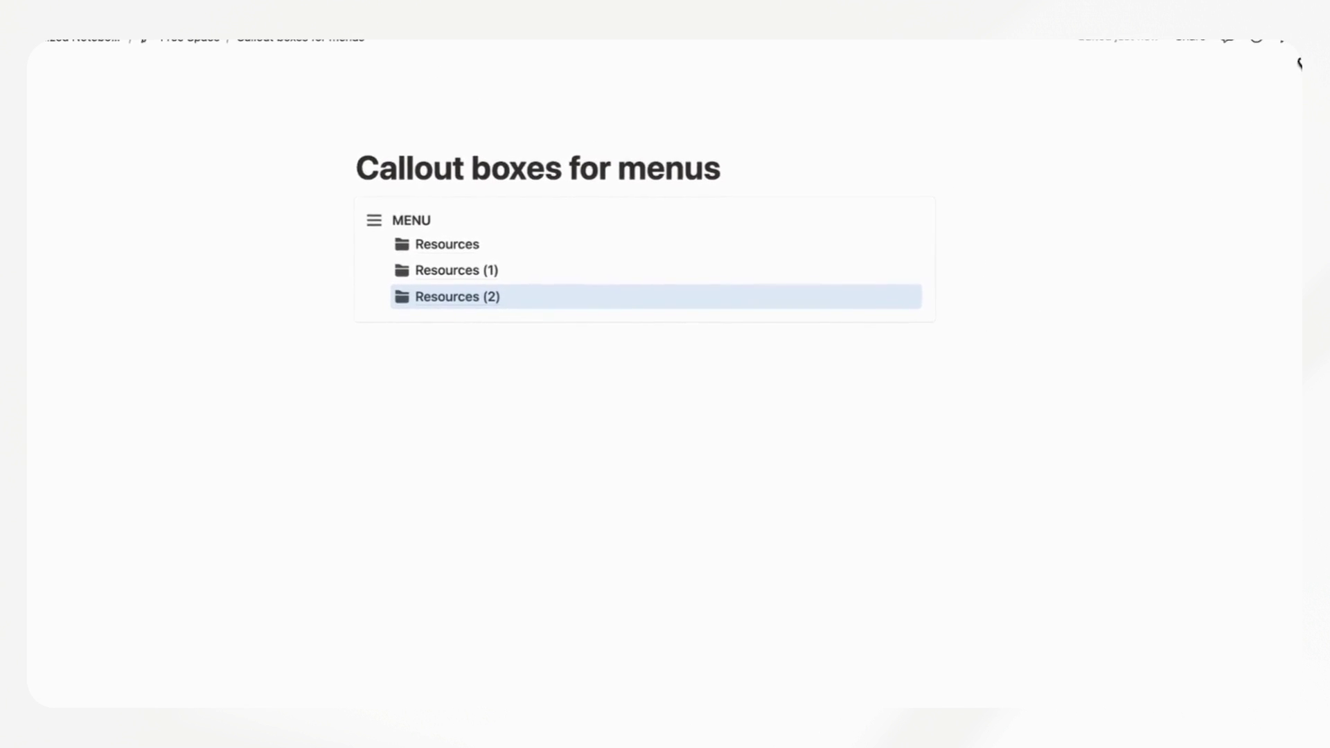
- Turn on small text and full width for the Callout boxes for menus page
{"action": "left_click", "coordinate": [1292, 47]}
{"action": "left_click", "coordinate": [1281, 165]}
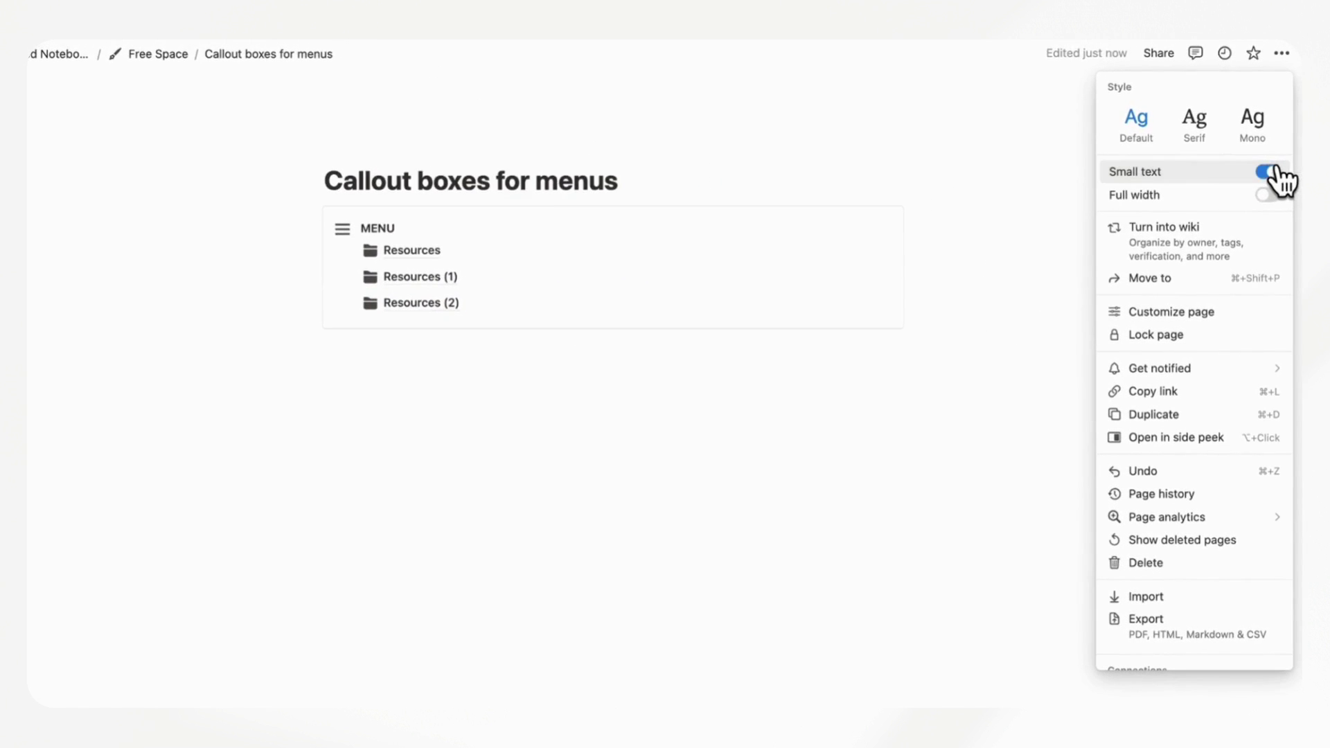
{"action": "left_click", "coordinate": [1281, 188]}
{"action": "left_click", "coordinate": [817, 323]}
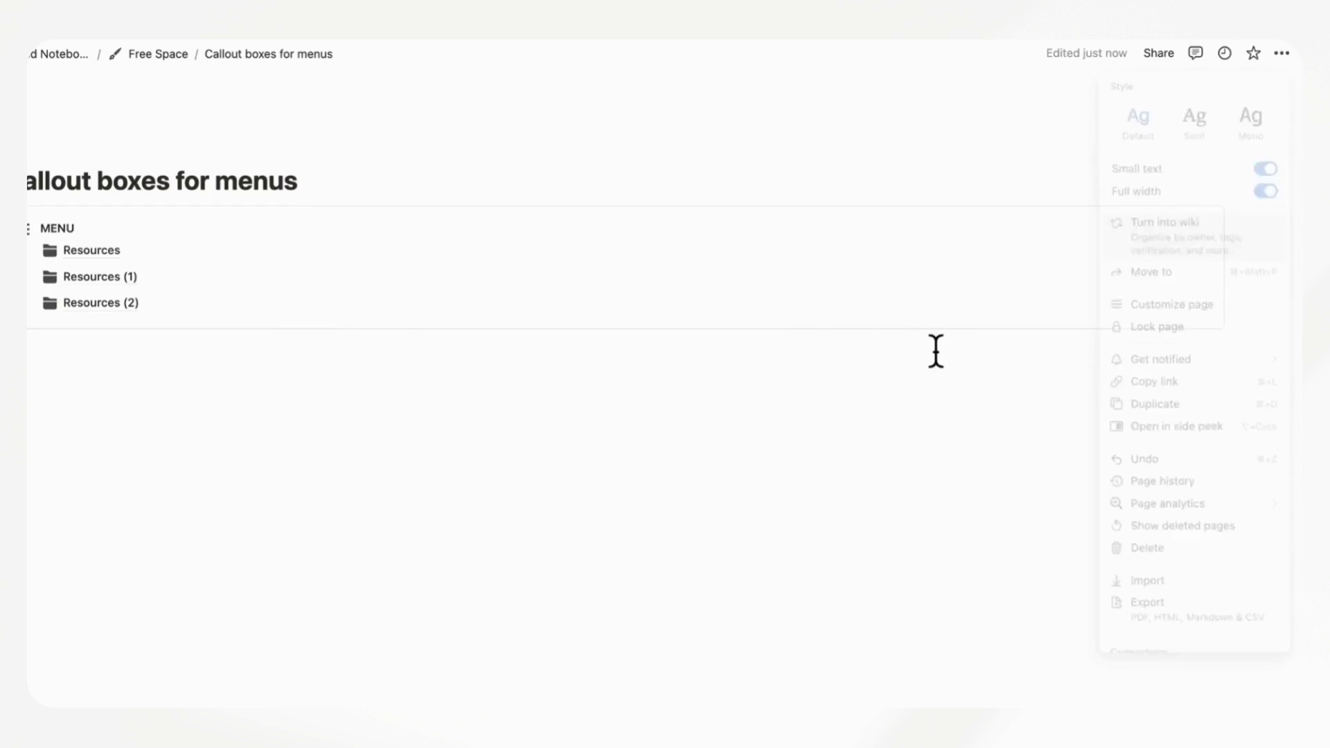
- Insert a two-column layout on a new line between the page title and the MENU callout
{"action": "left_click", "coordinate": [487, 203]}
{"action": "key", "text": "Return"}
{"action": "type", "text": "/column"}
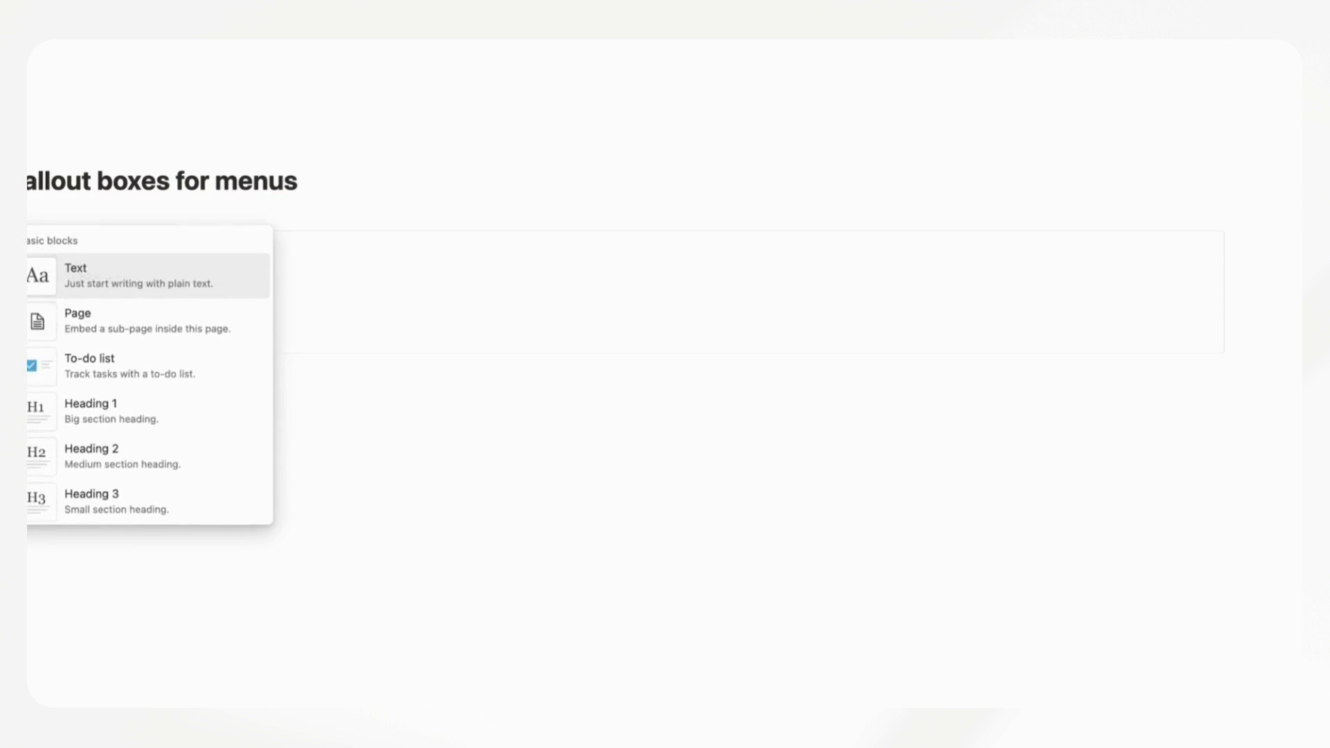
{"action": "left_click", "coordinate": [104, 300]}
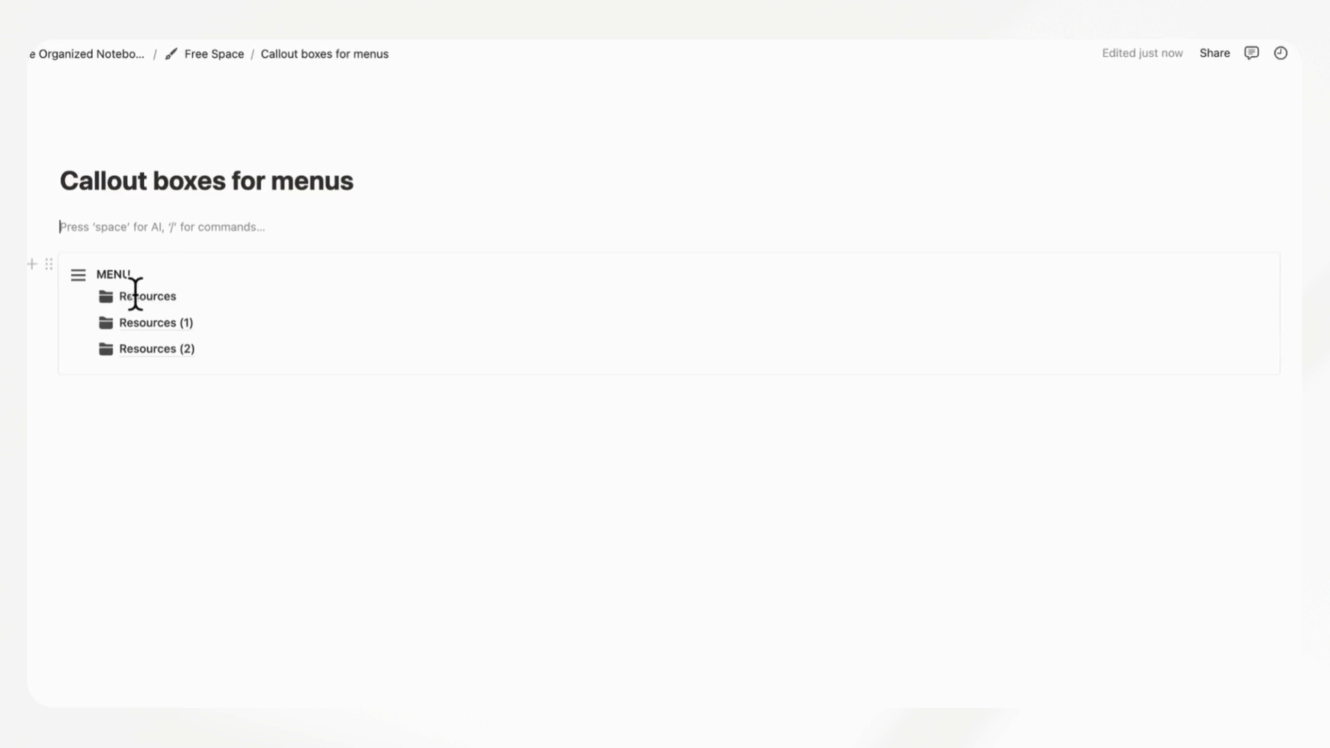
- Move the MENU callout into the first column and narrow that column to a slim sidebar beside the empty second column
{"action": "left_click_drag", "start_coordinate": [21, 270], "coordinate": [132, 225]}
{"action": "left_click_drag", "start_coordinate": [727, 261], "coordinate": [343, 285]}
{"action": "left_click", "coordinate": [466, 242]}
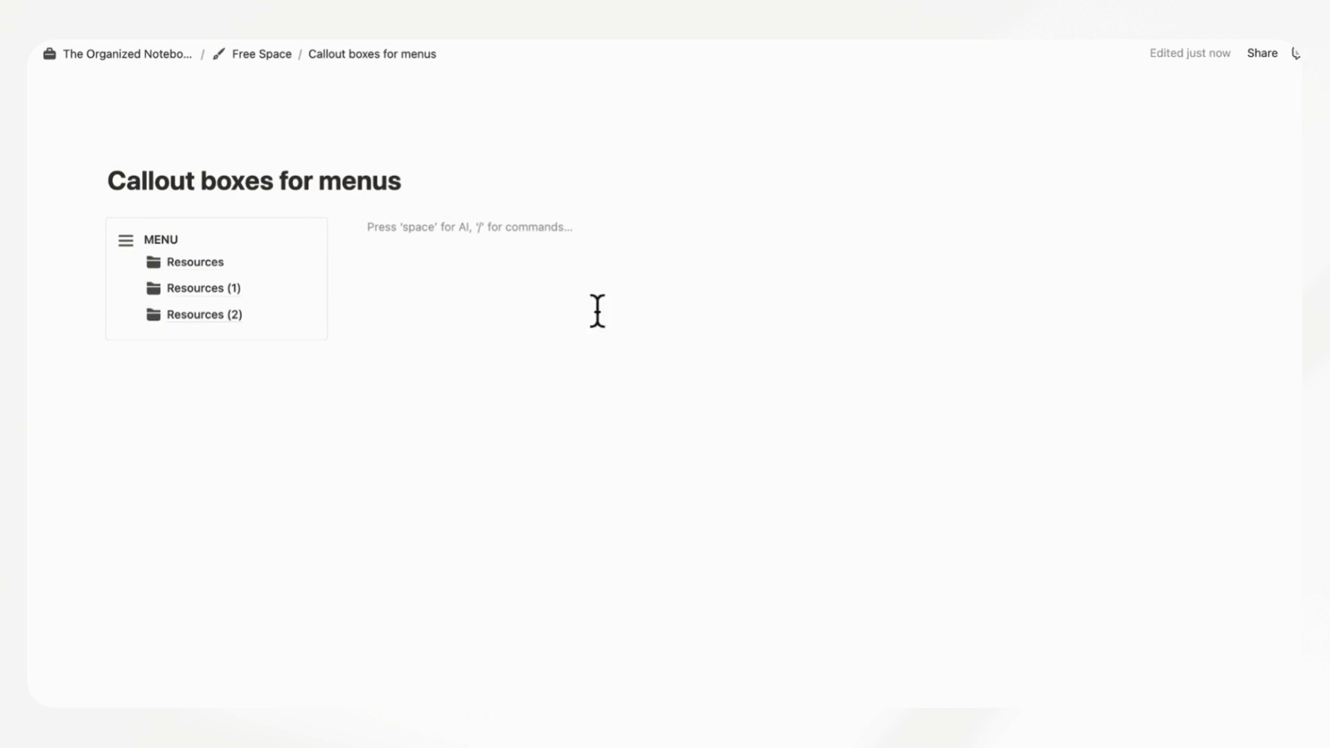
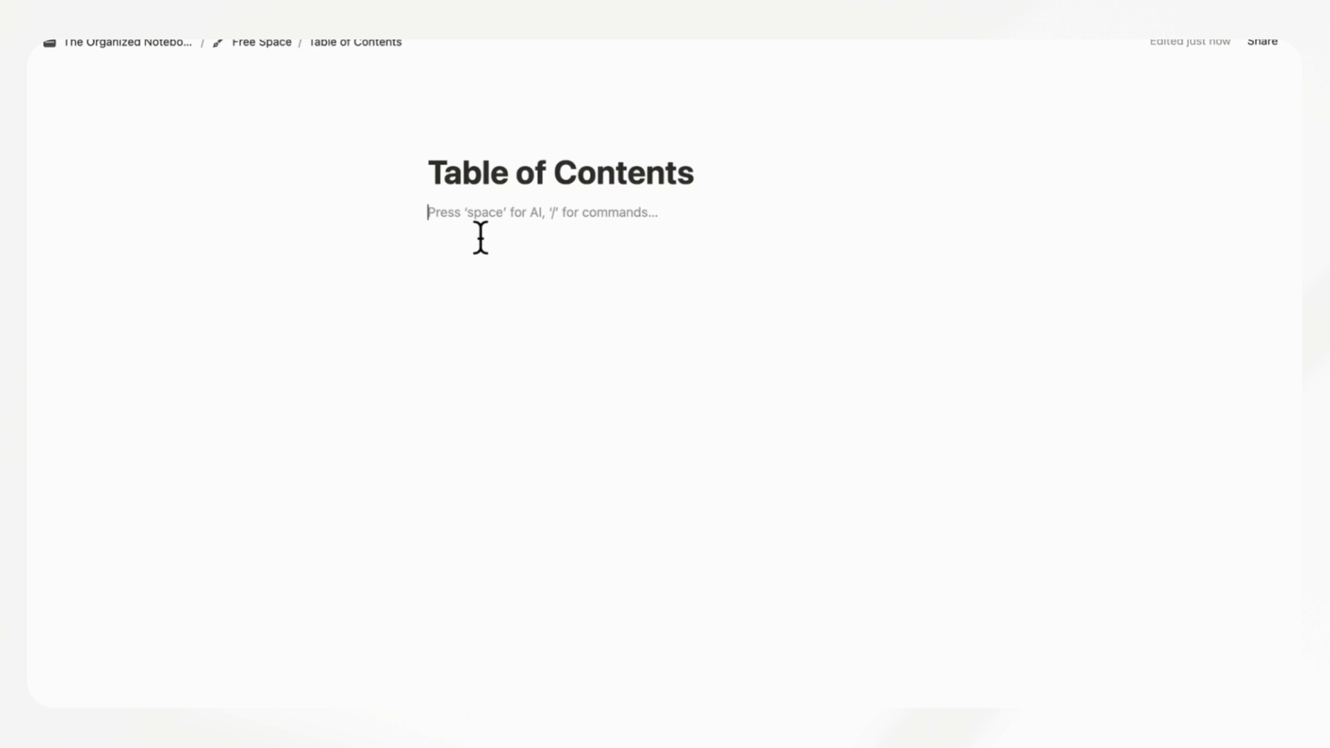
- Add a Heading 3 reading "Calendar" on the Table of Contents page with a divider below it
{"action": "type", "text": "/heading"}
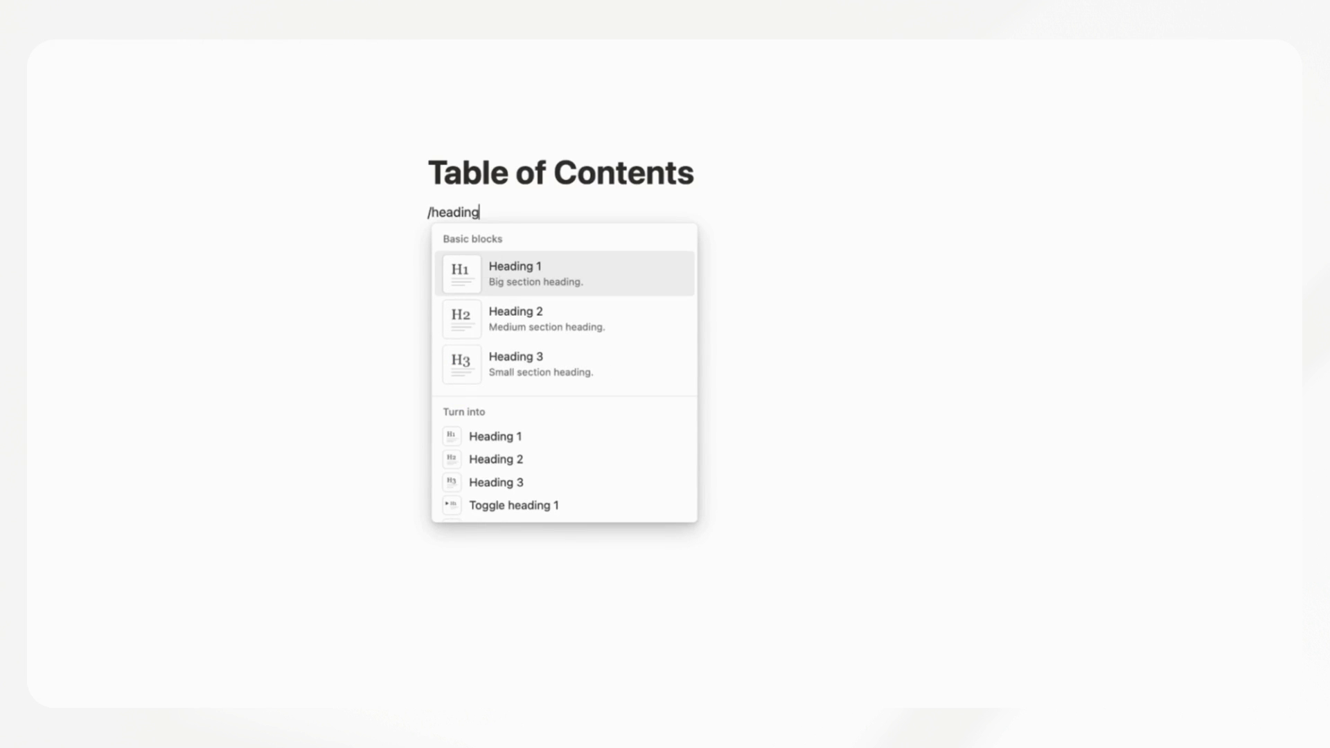
{"action": "left_click", "coordinate": [511, 371]}
{"action": "type", "text": "Calendar"}
{"action": "key", "text": "Return"}
{"action": "type", "text": "/divider"}
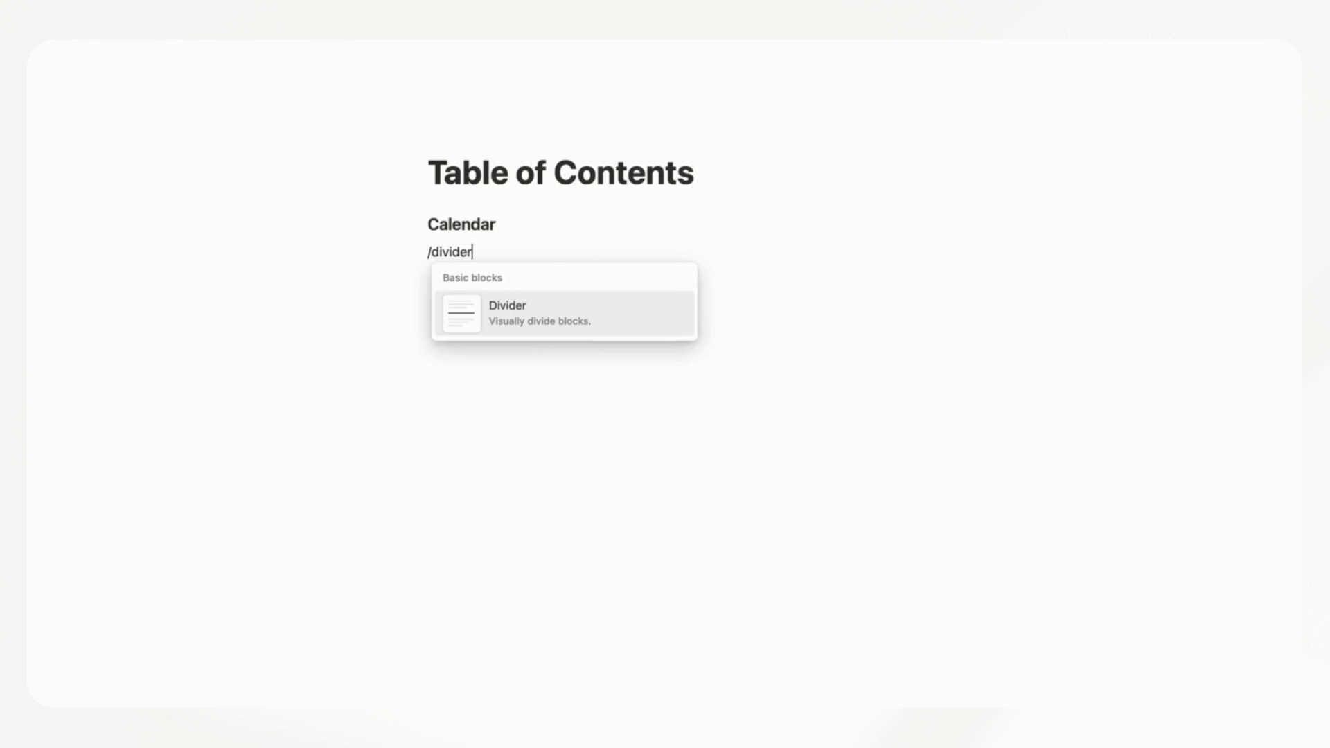
{"action": "key", "text": "Return"}
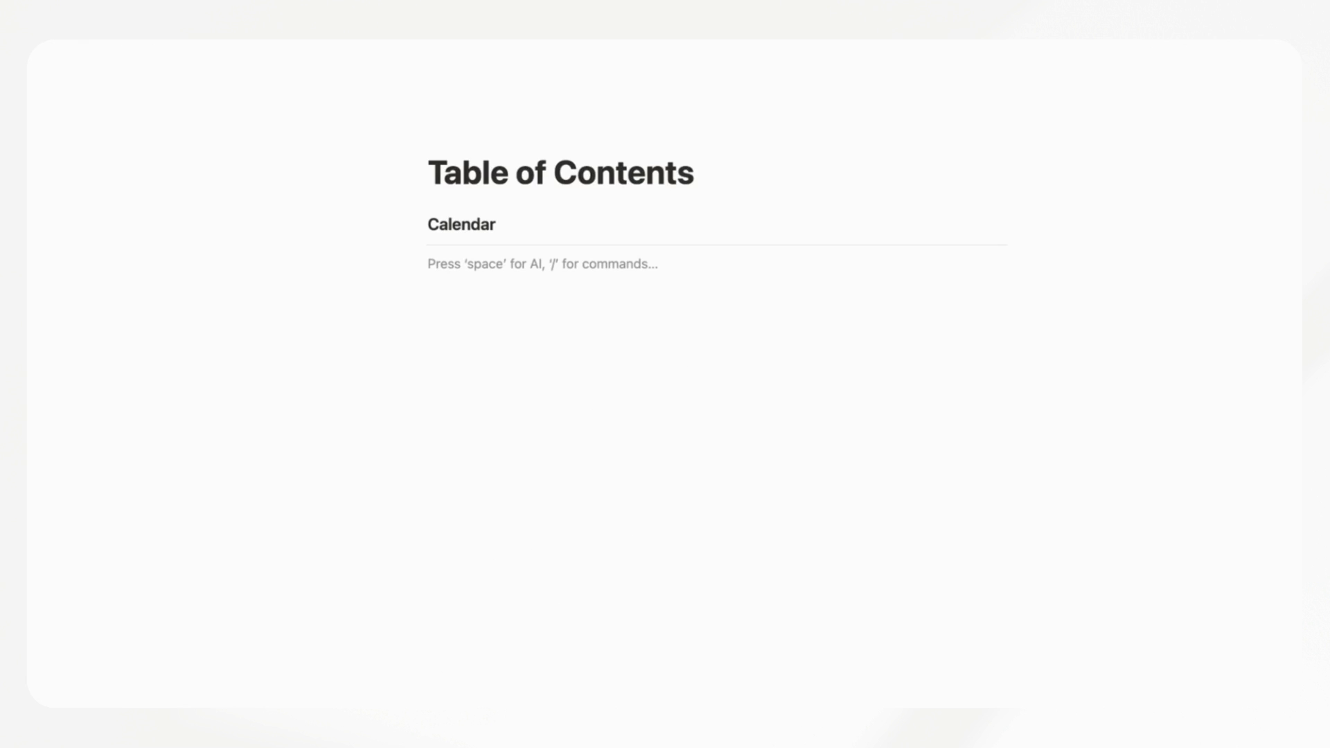
- Insert a calendar view below the divider, using a new database as its source
{"action": "type", "text": "/calen"}
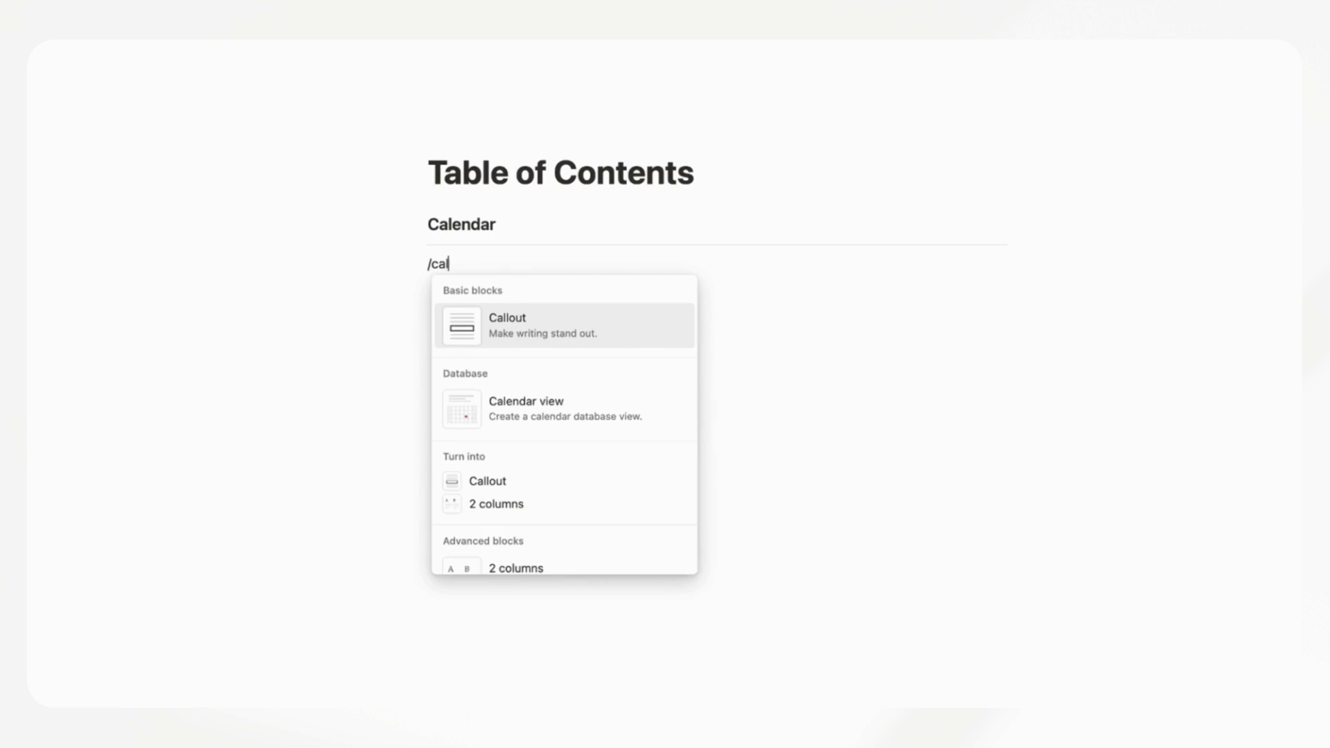
{"action": "left_click", "coordinate": [534, 344]}
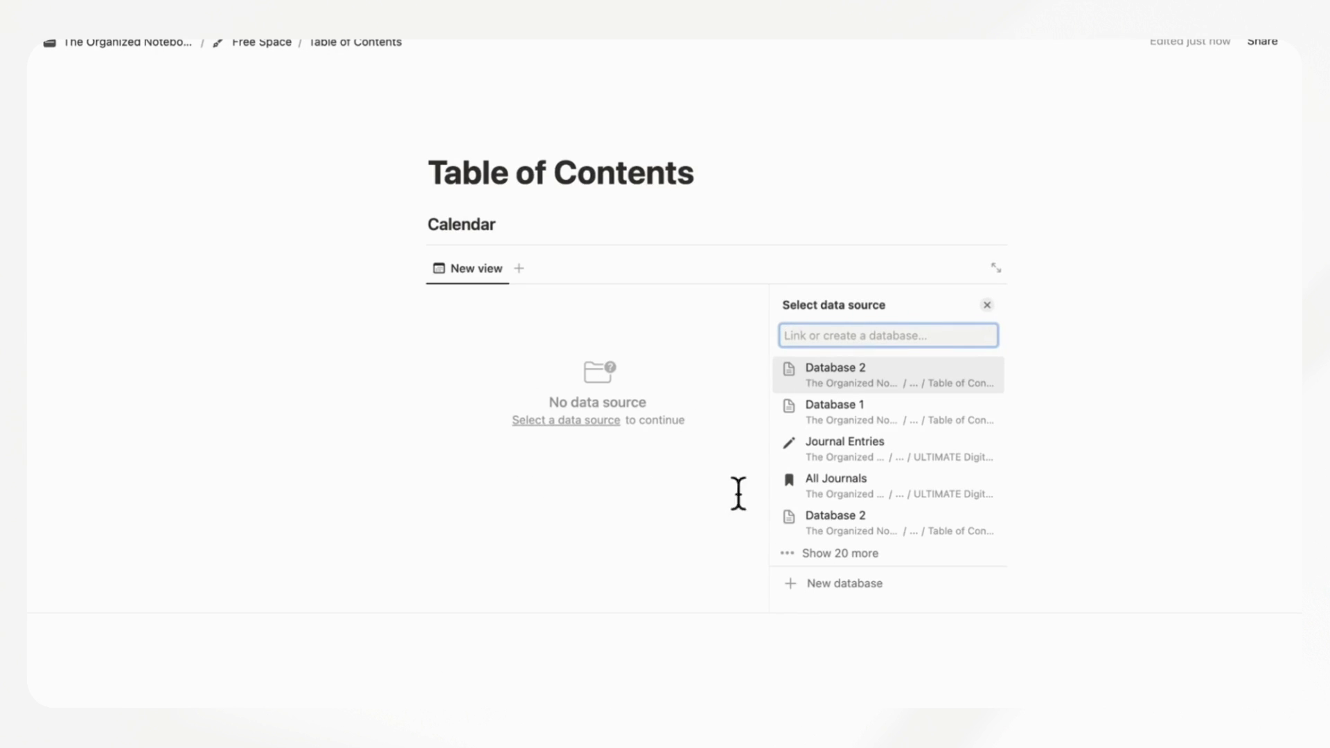
{"action": "left_click", "coordinate": [793, 583]}
- Add a Heading 3 reading "Table" below the calendar, with a divider under it
{"action": "scroll", "coordinate": [808, 398], "scroll_direction": "down", "scroll_amount": 4}
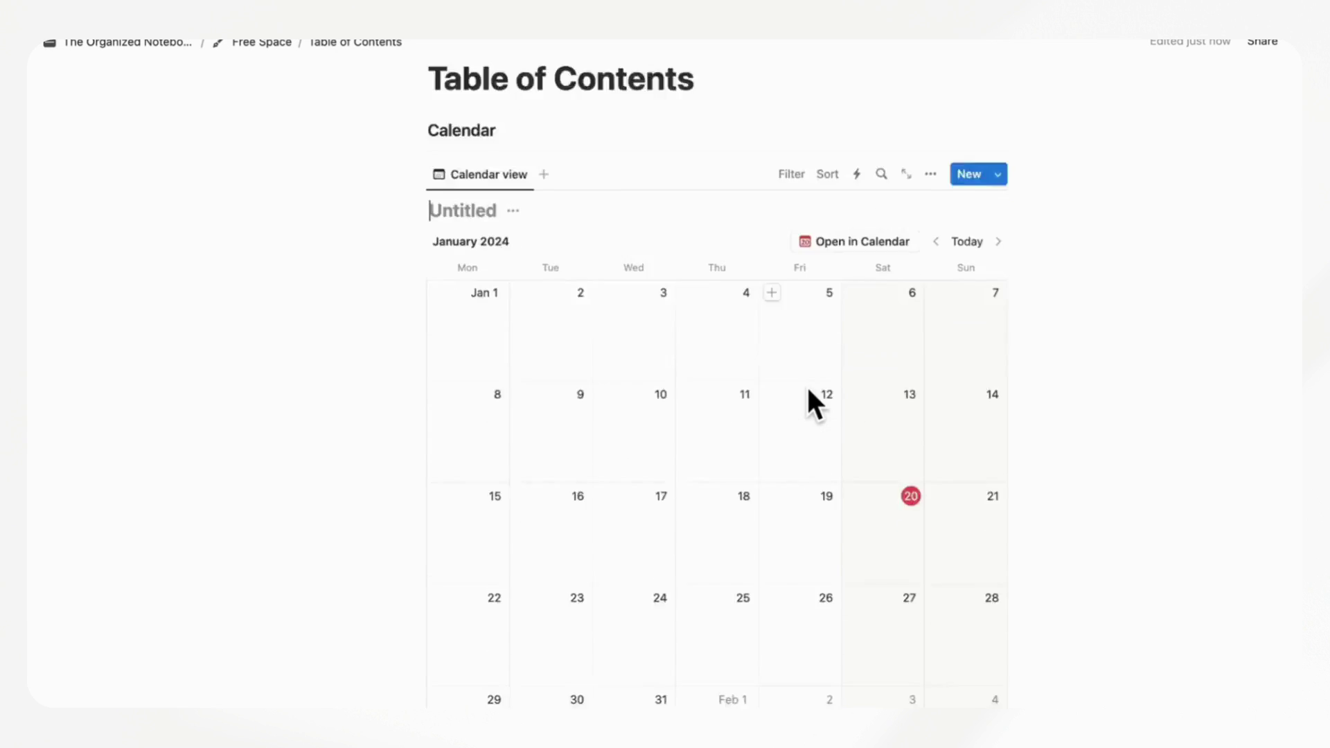
{"action": "left_click", "coordinate": [511, 594]}
{"action": "key", "text": "Return"}
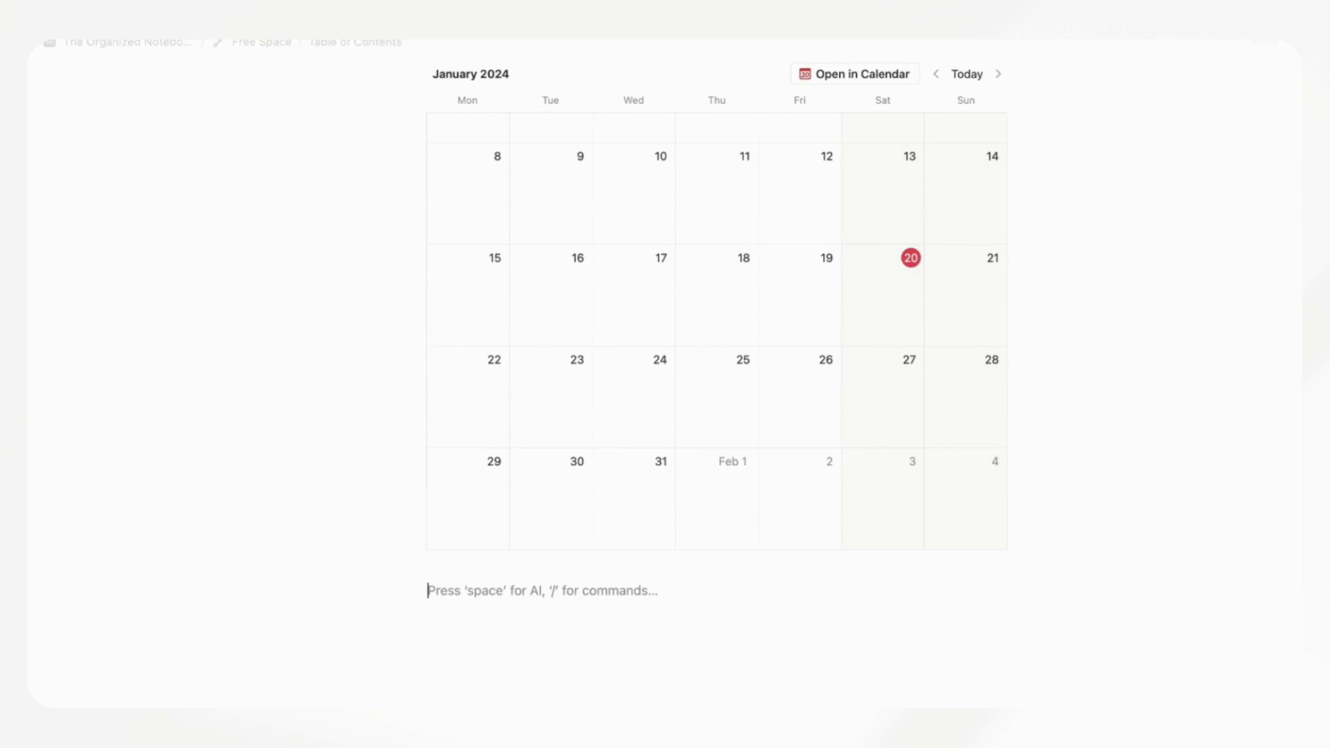
{"action": "type", "text": "Table"}
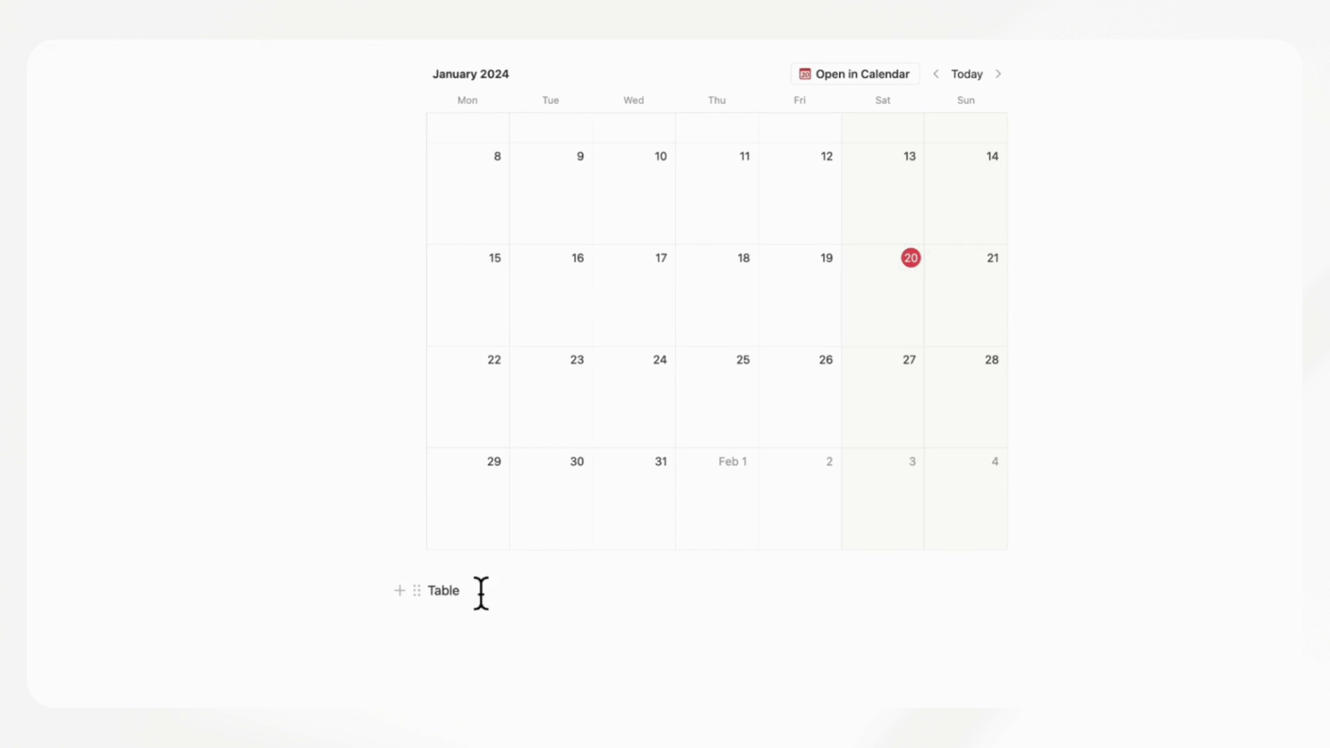
{"action": "left_click", "coordinate": [416, 591]}
{"action": "mouse_move", "coordinate": [365, 547]}
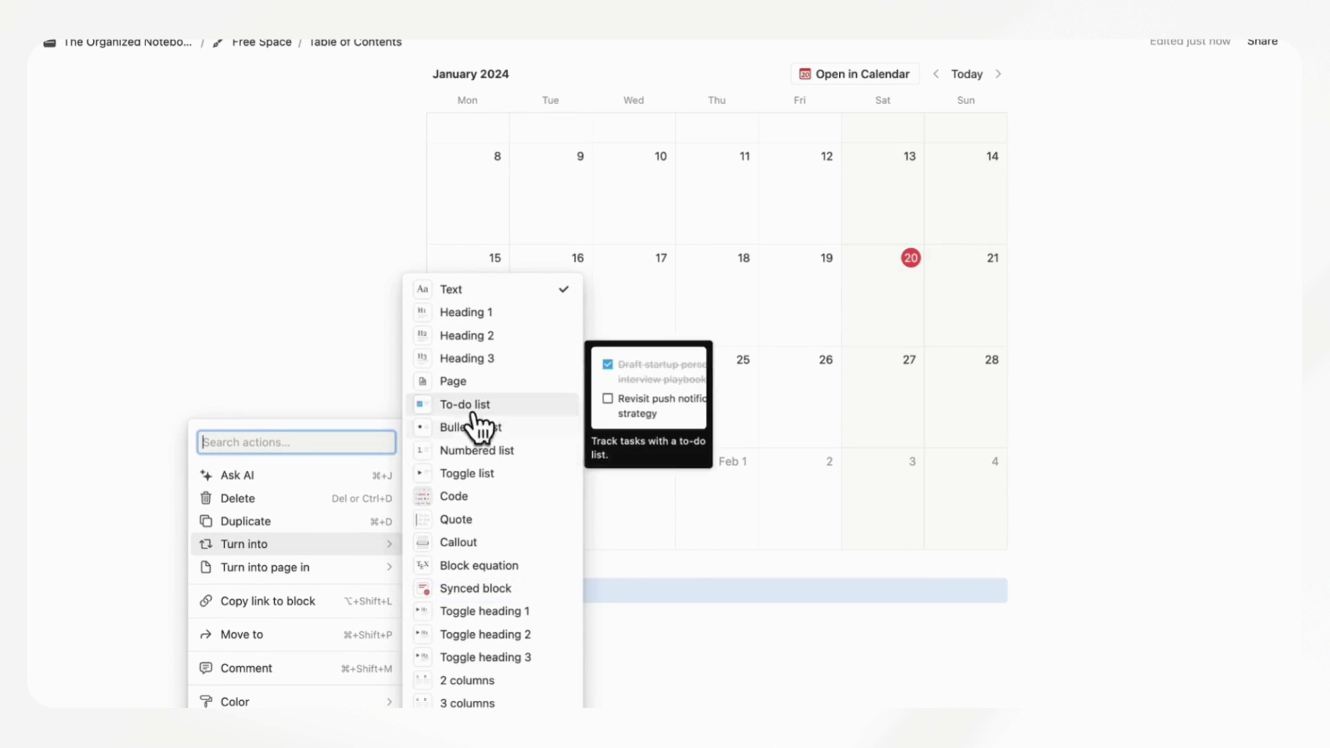
{"action": "left_click", "coordinate": [503, 360]}
{"action": "left_click", "coordinate": [514, 629]}
{"action": "type", "text": "/divide"}
{"action": "key", "text": "Return"}
- Insert a table view below the Table heading's divider, using a new database as its source
{"action": "type", "text": "/table"}
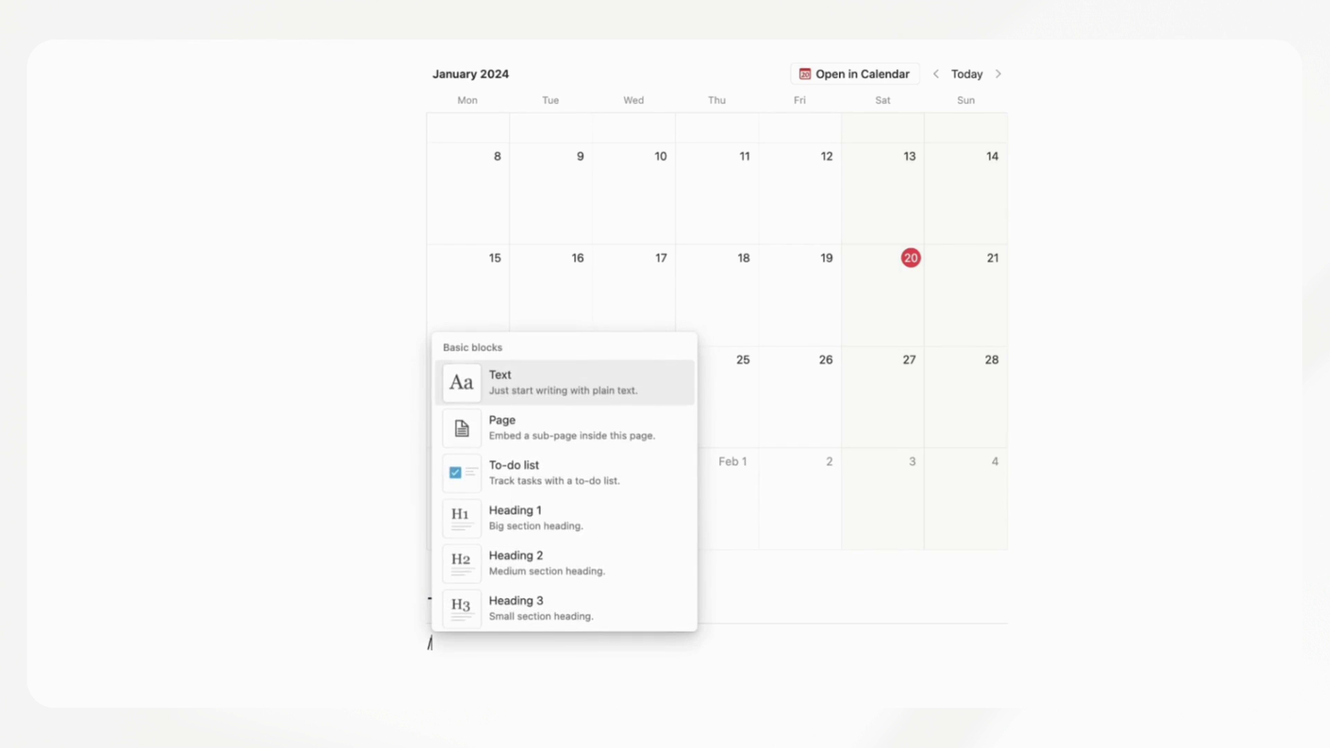
{"action": "left_click", "coordinate": [581, 540]}
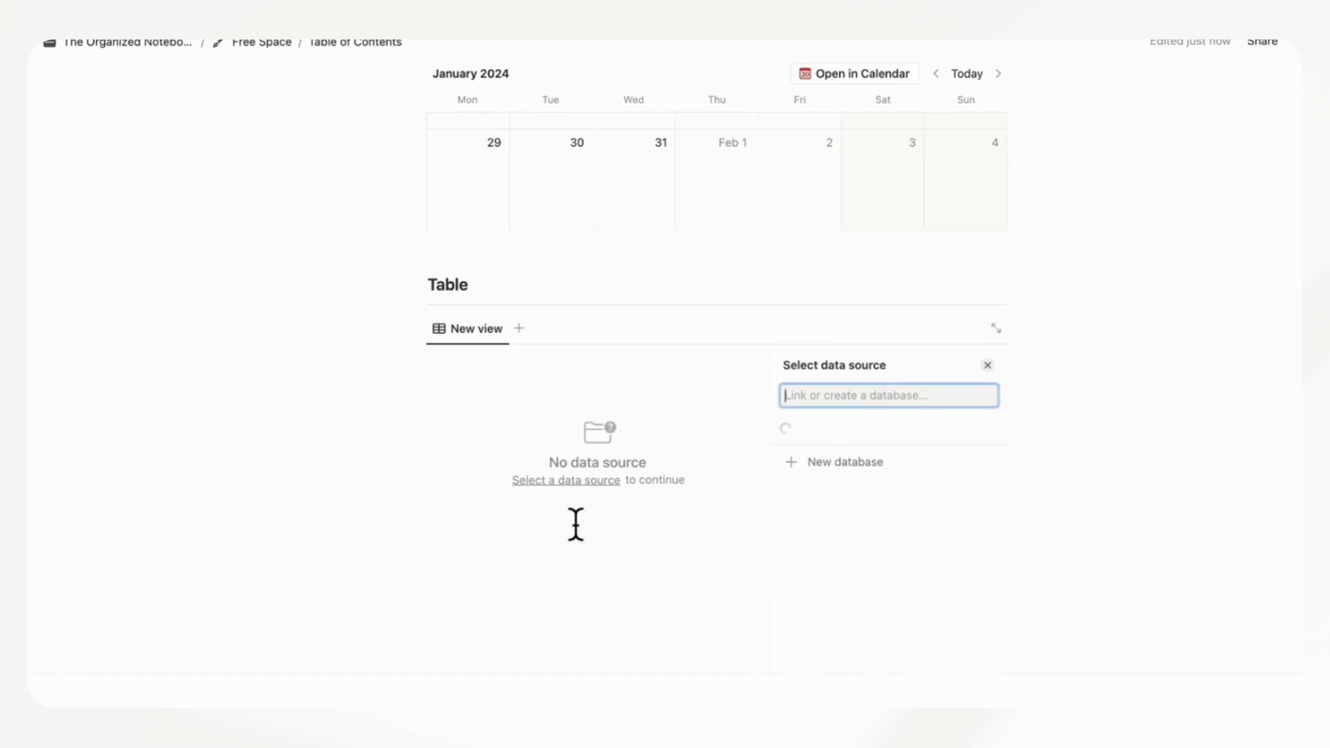
{"action": "left_click", "coordinate": [839, 632]}
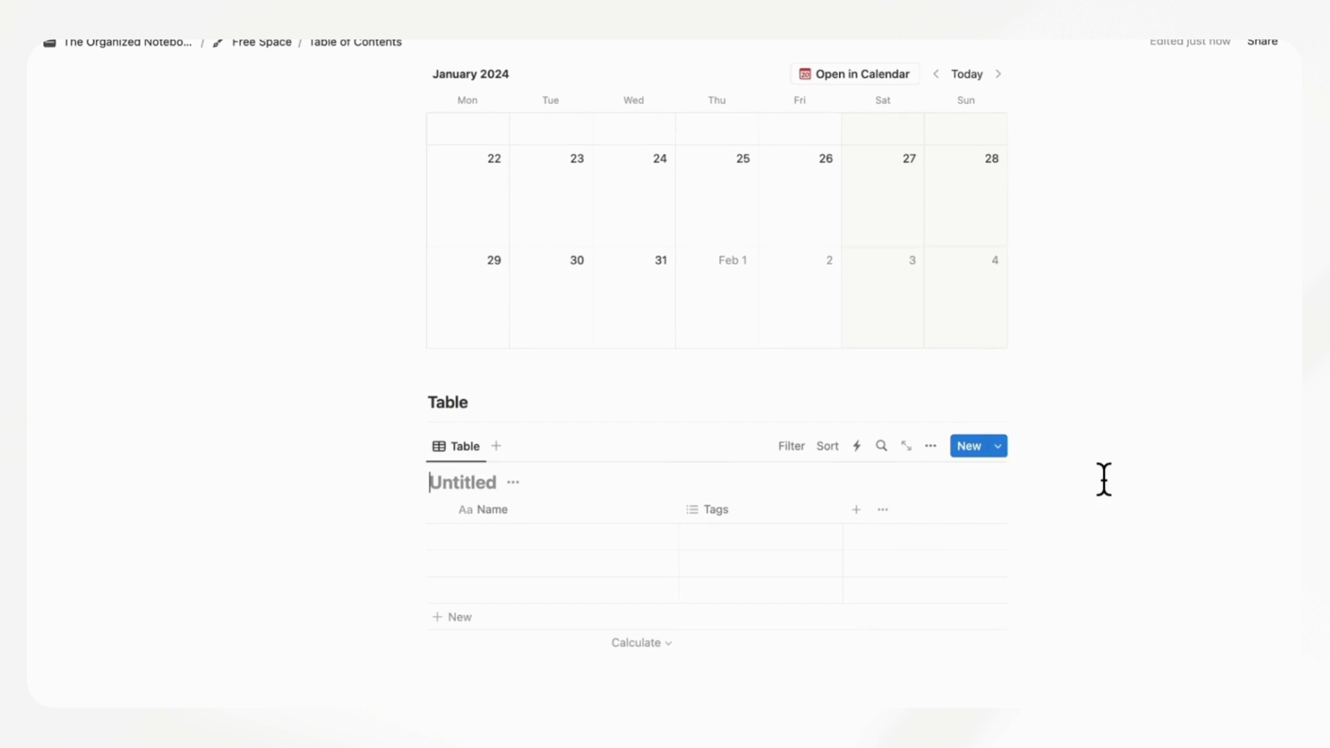
- Insert a table of contents block on a new line directly below the page title
{"action": "scroll", "coordinate": [1101, 478], "scroll_direction": "up", "scroll_amount": 8}
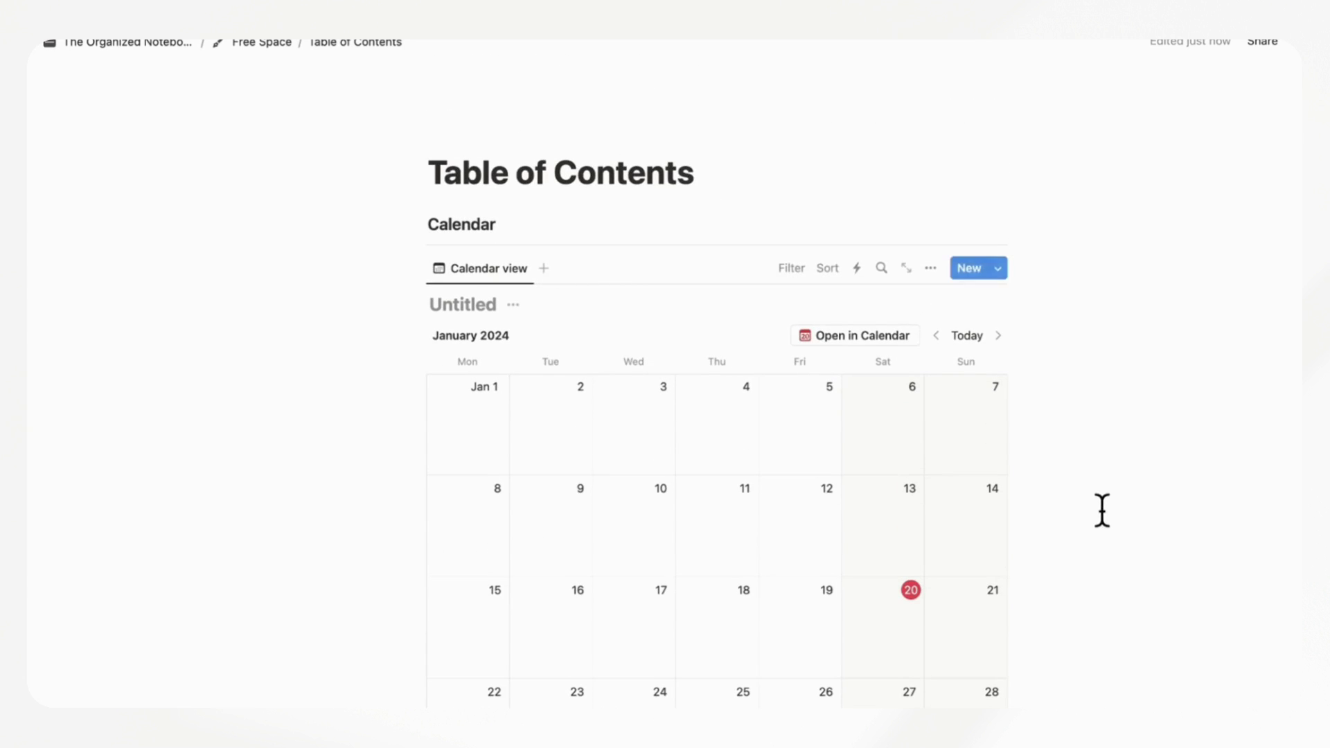
{"action": "scroll", "coordinate": [1102, 509], "scroll_direction": "down", "scroll_amount": 8}
{"action": "scroll", "coordinate": [1102, 508], "scroll_direction": "up", "scroll_amount": 8}
{"action": "scroll", "coordinate": [1102, 508], "scroll_direction": "down", "scroll_amount": 8}
{"action": "scroll", "coordinate": [1101, 507], "scroll_direction": "up", "scroll_amount": 8}
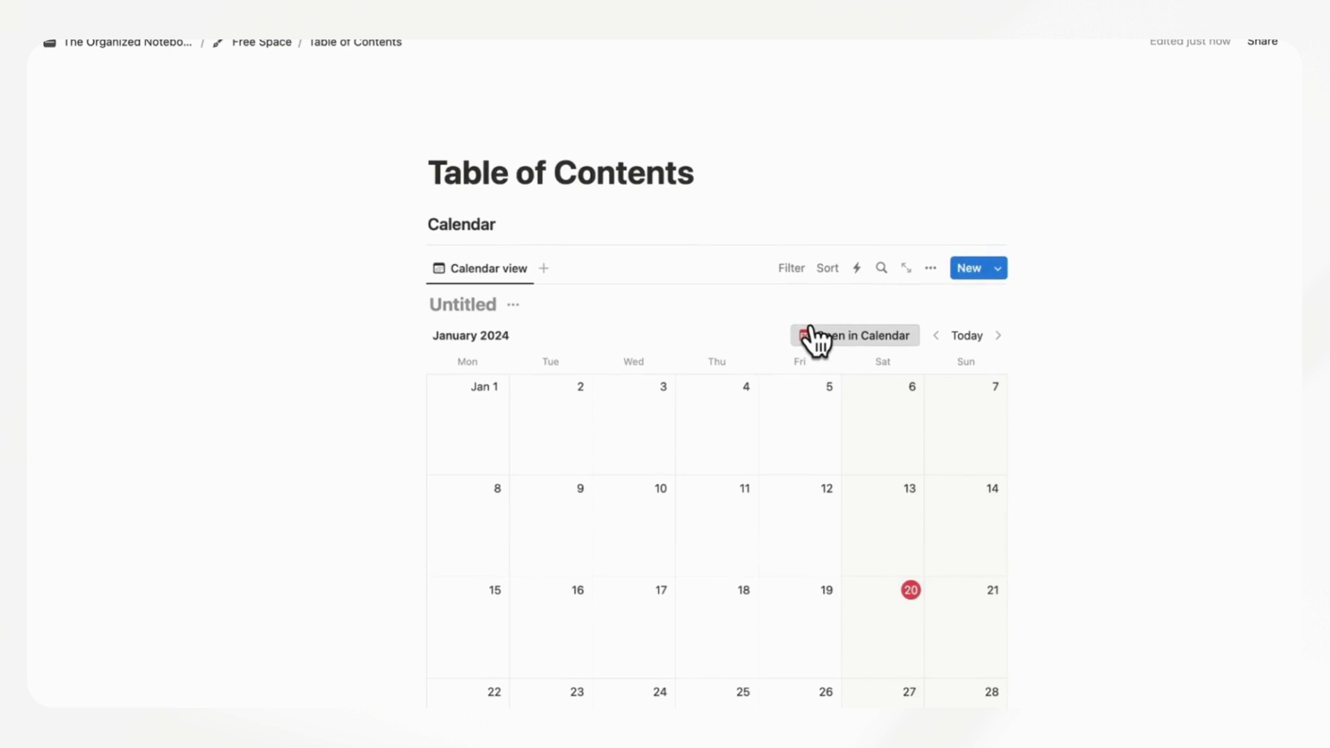
{"action": "left_click", "coordinate": [728, 188]}
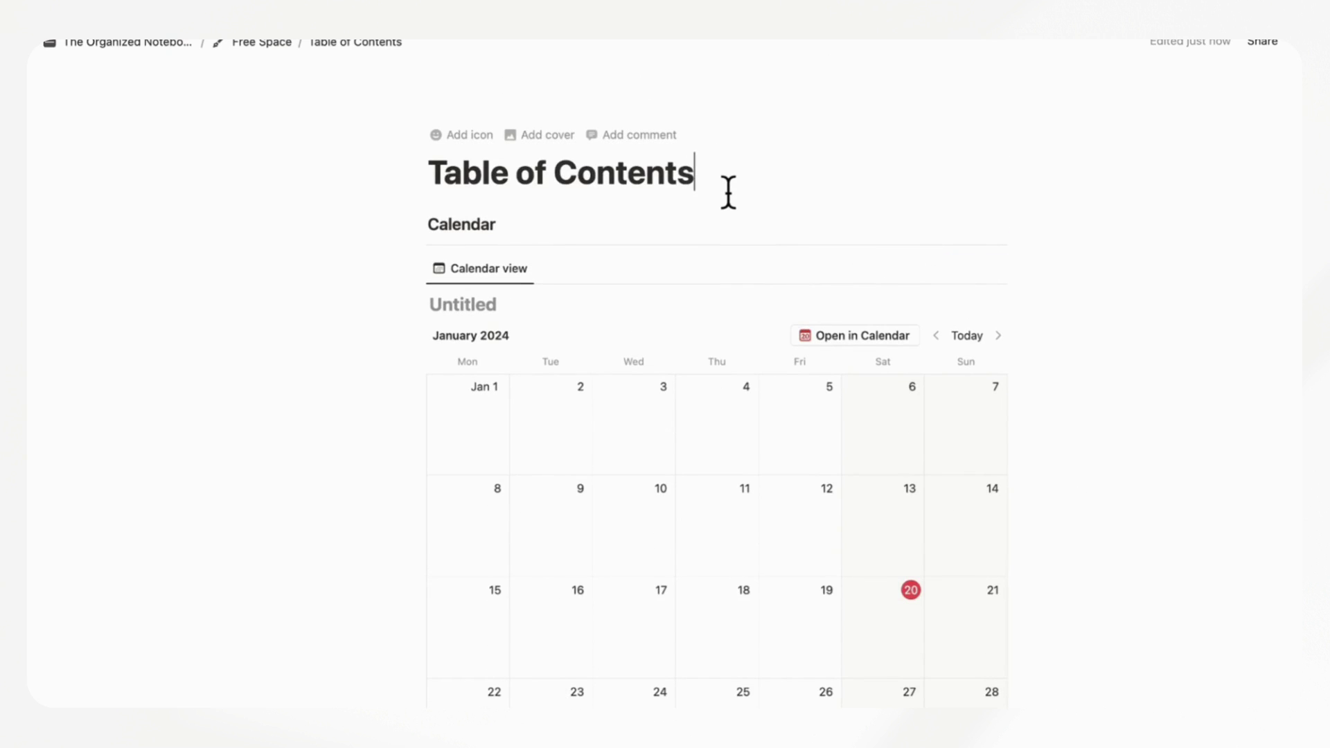
{"action": "key", "text": "Return"}
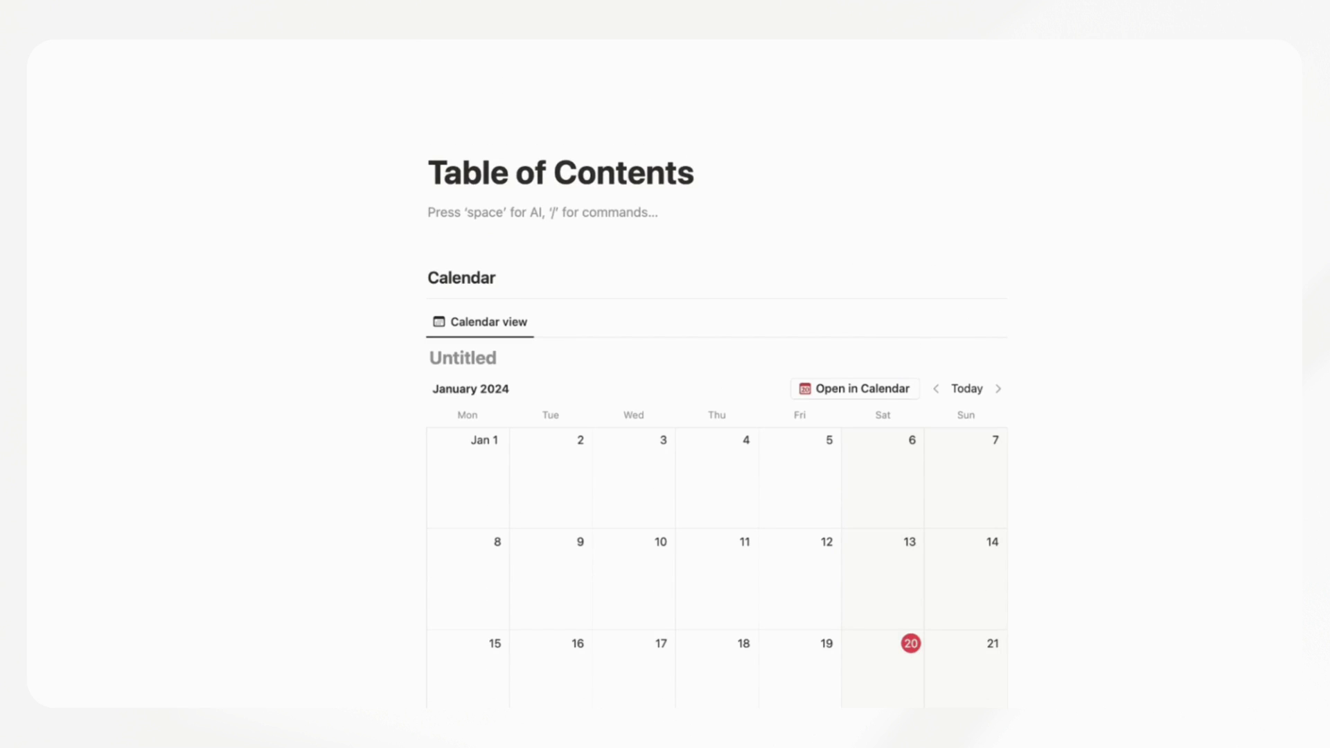
{"action": "type", "text": "/table"}
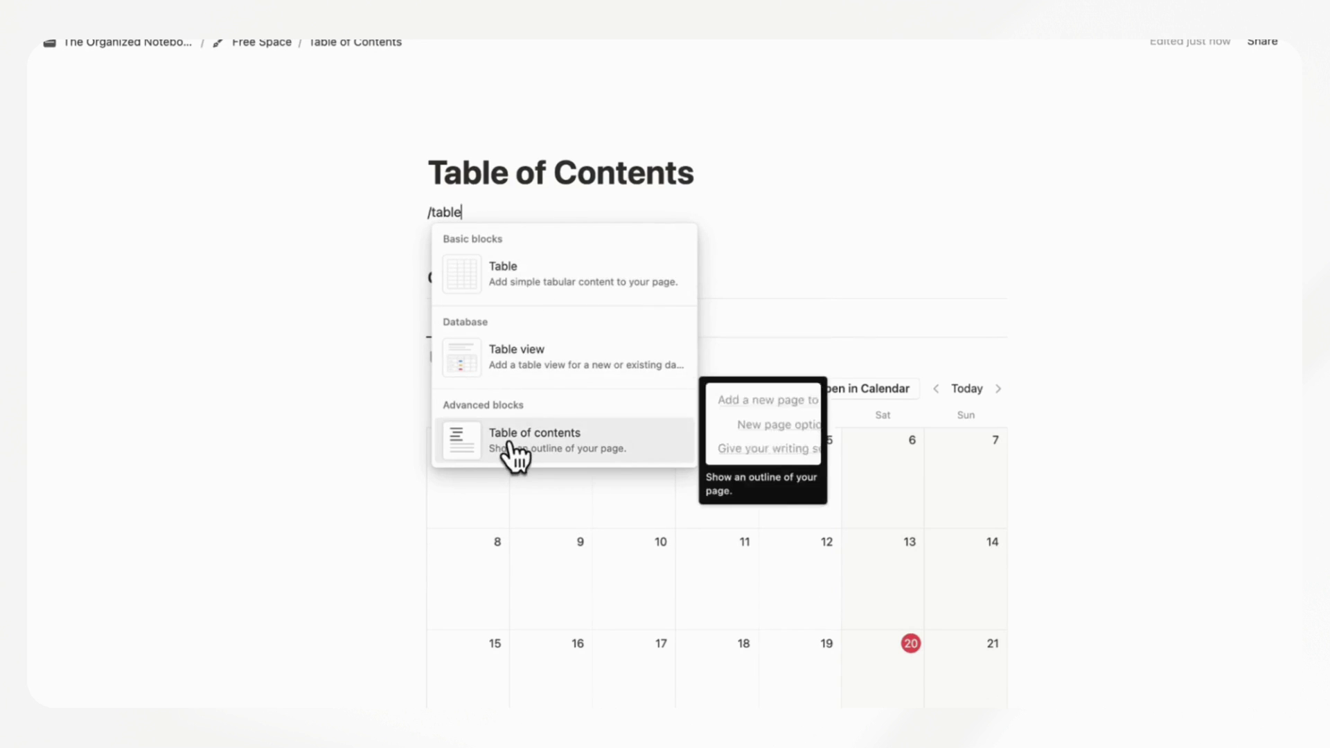
{"action": "left_click", "coordinate": [510, 445]}
- Test the Calendar and Table links in the table of contents, then return to the start of the page
{"action": "left_click", "coordinate": [458, 216]}
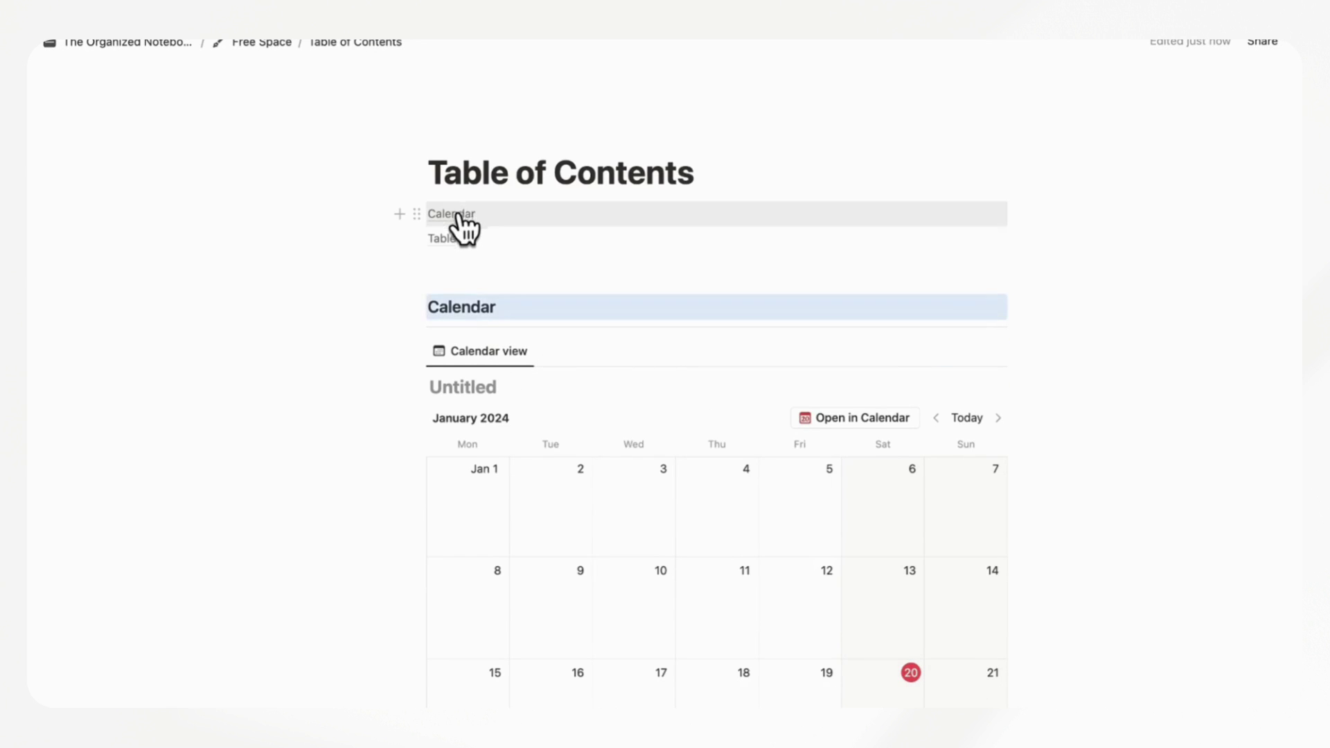
{"action": "left_click", "coordinate": [458, 239]}
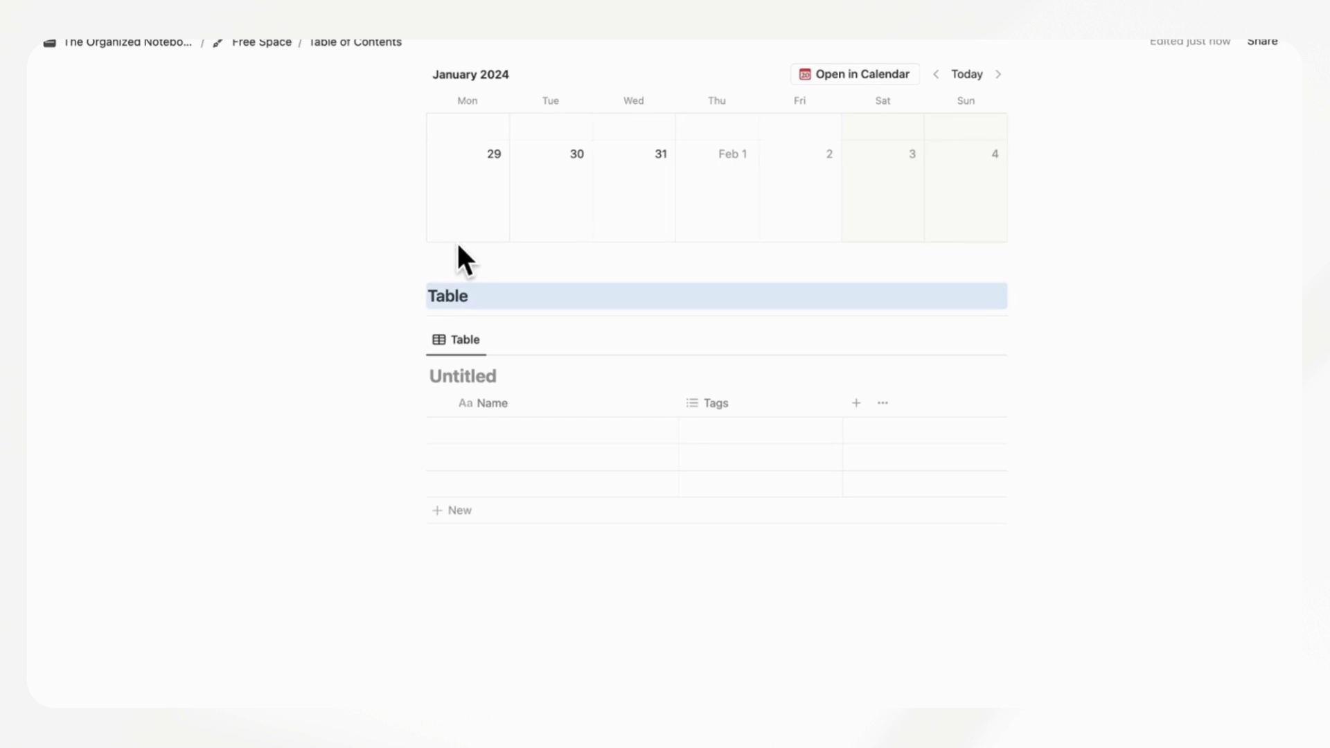
{"action": "scroll", "coordinate": [459, 258], "scroll_direction": "up", "scroll_amount": 10}
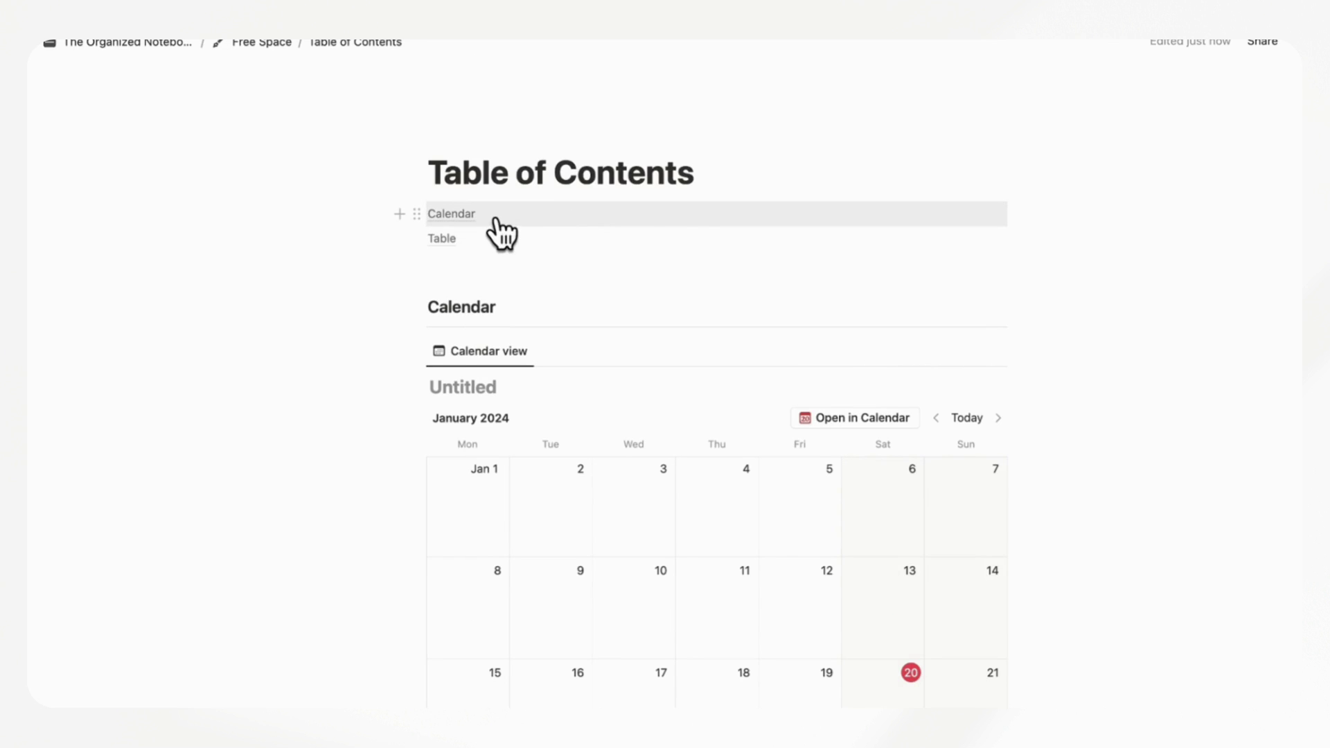
- Add a Heading 3 reading "Table of Contents" between the page title and the table of contents block
{"action": "left_click", "coordinate": [720, 178]}
{"action": "key", "text": "Return"}
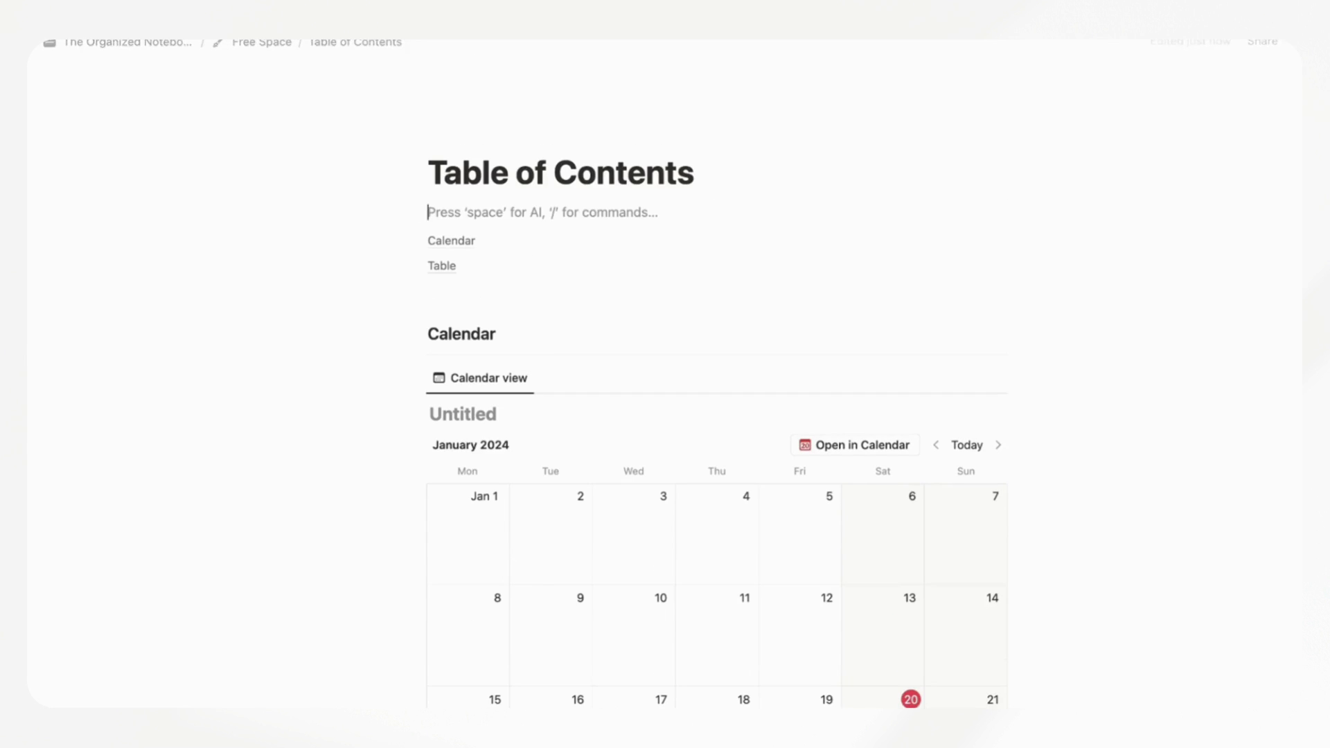
{"action": "type", "text": "/heading"}
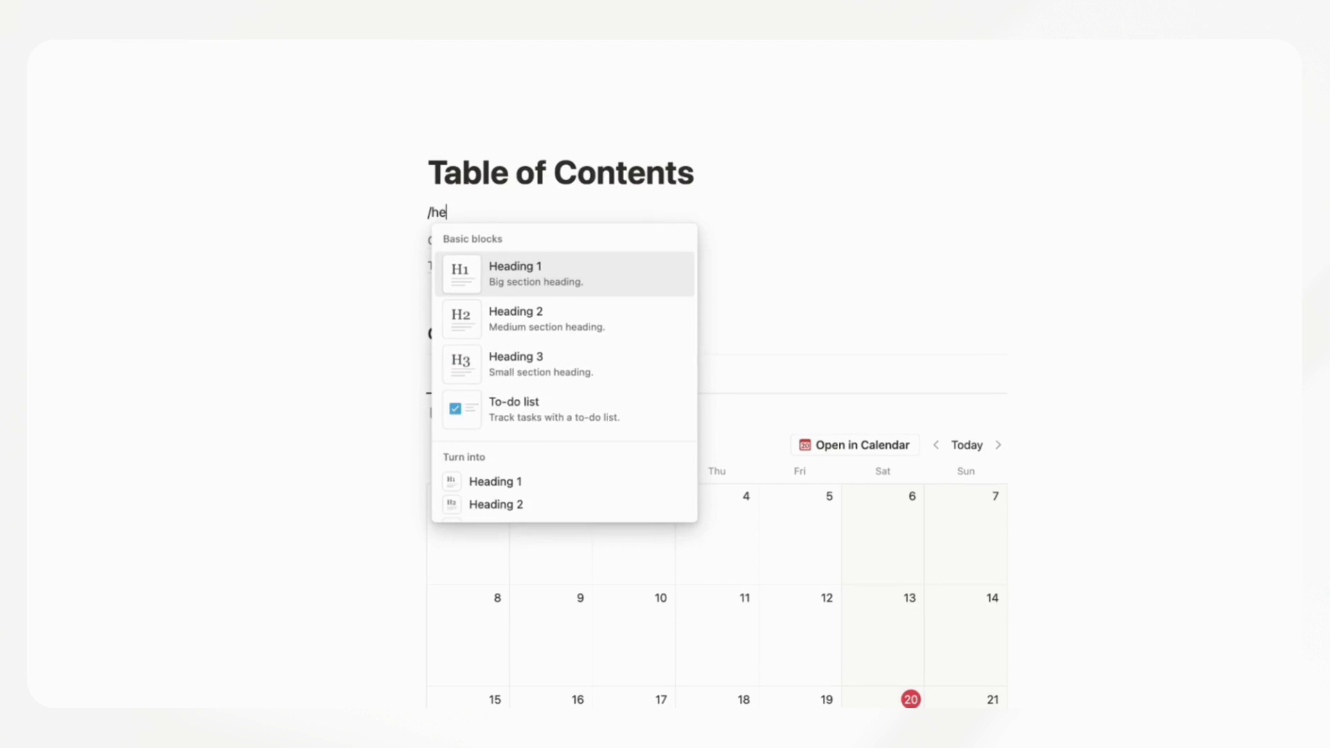
{"action": "left_click", "coordinate": [627, 369]}
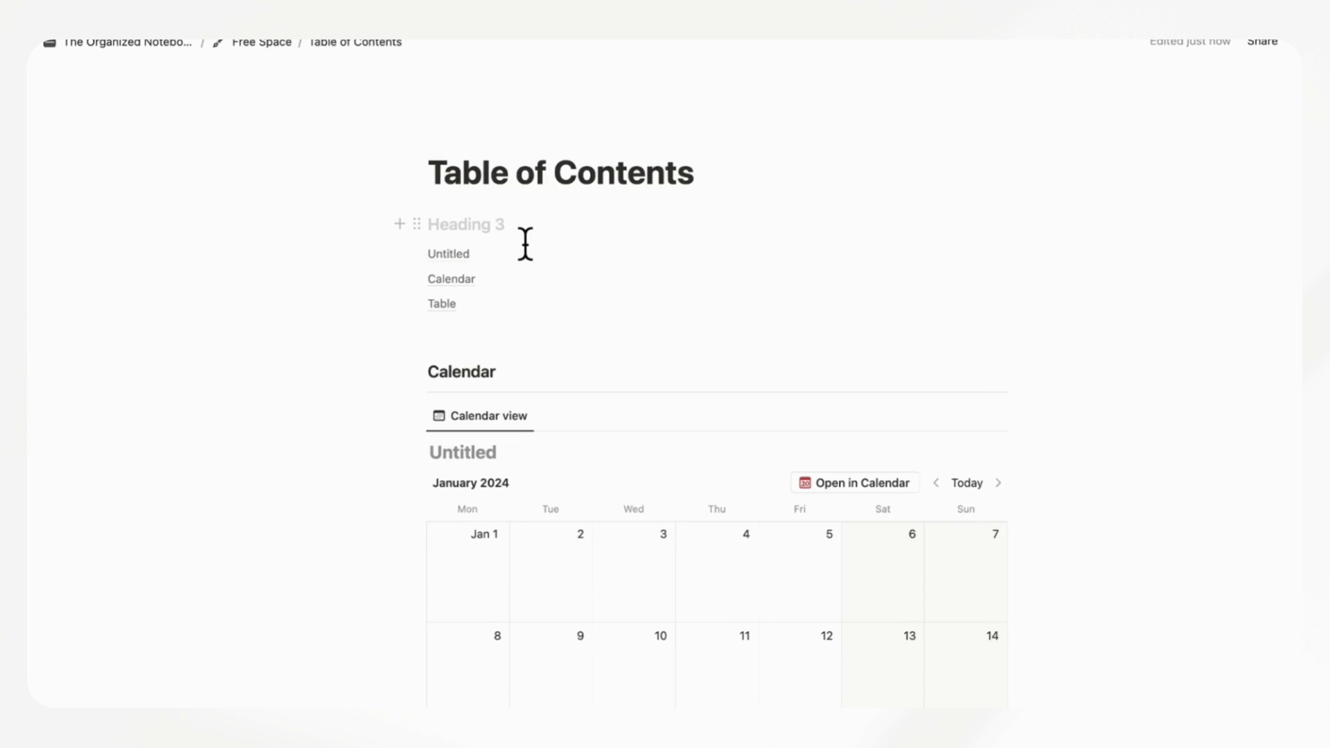
{"action": "type", "text": "Table of Contents"}
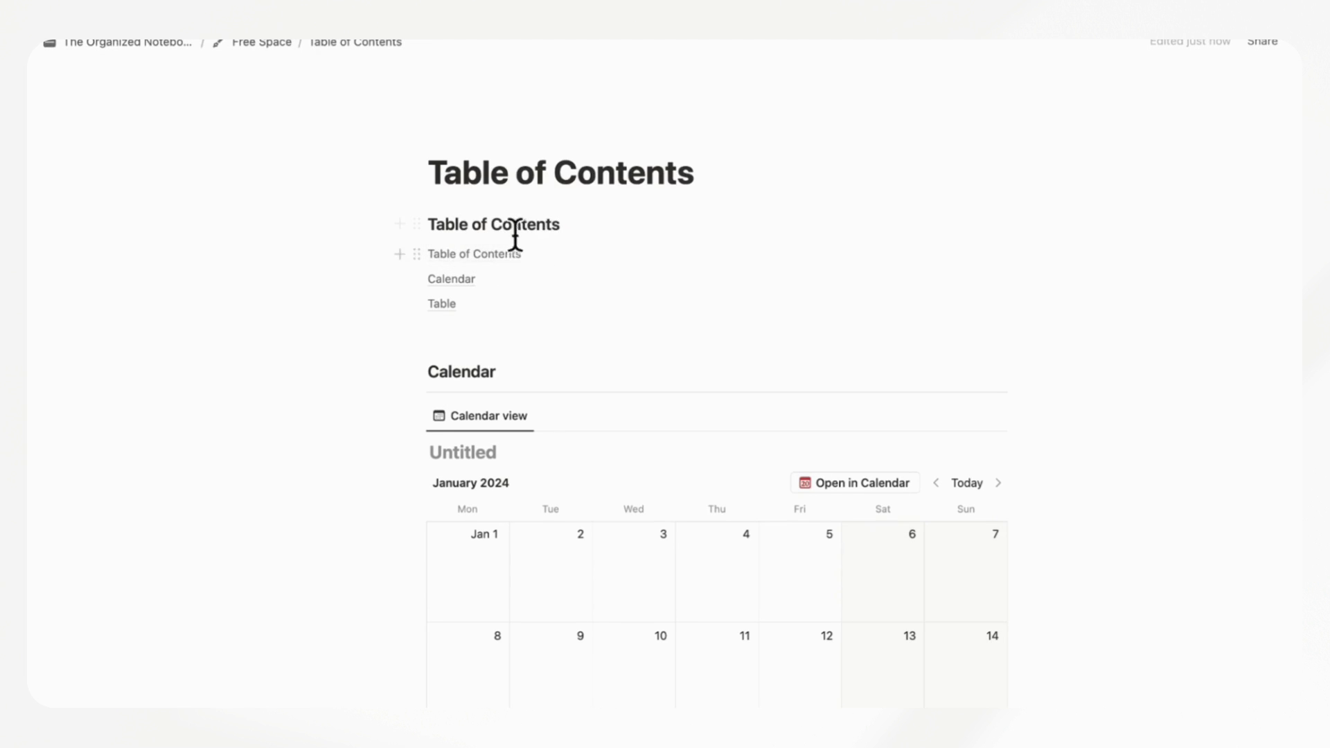
- Clear the text of the Table of Contents heading and insert a callout box from that line
{"action": "triple_click", "coordinate": [479, 236]}
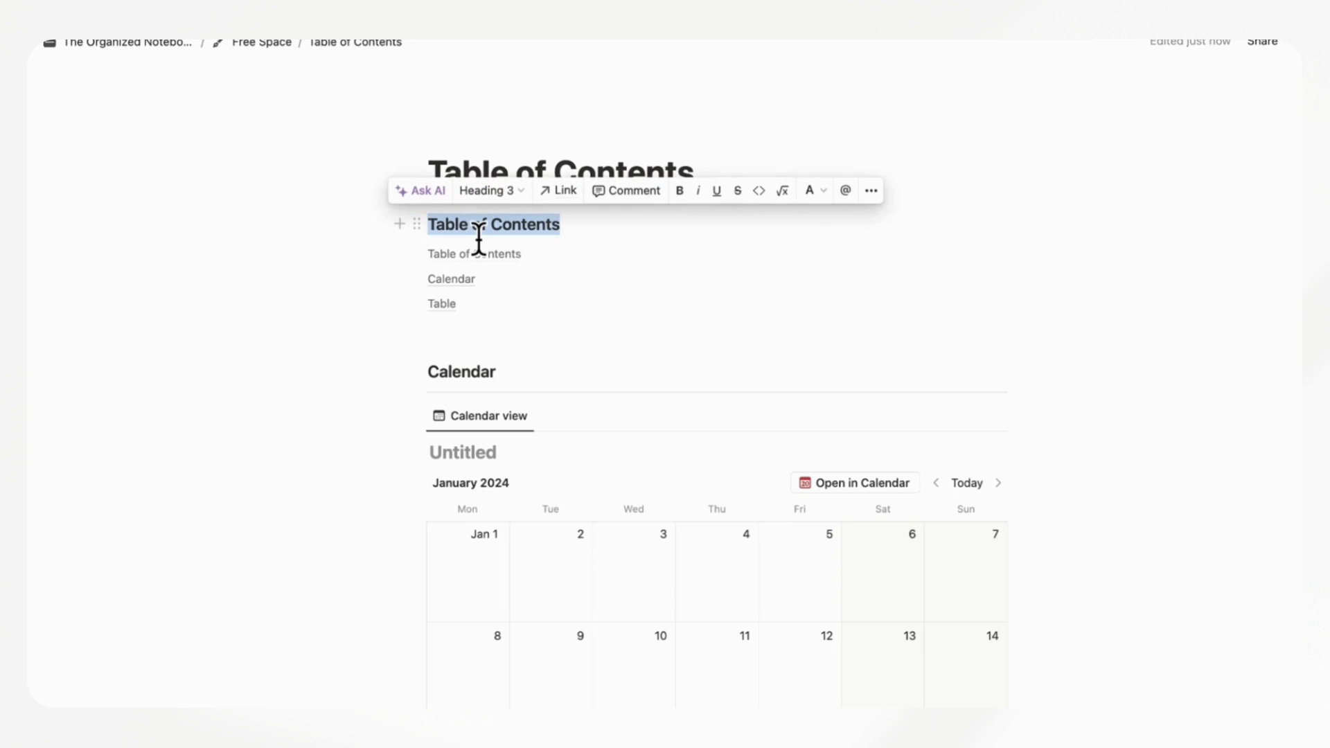
{"action": "type", "text": "/cal"}
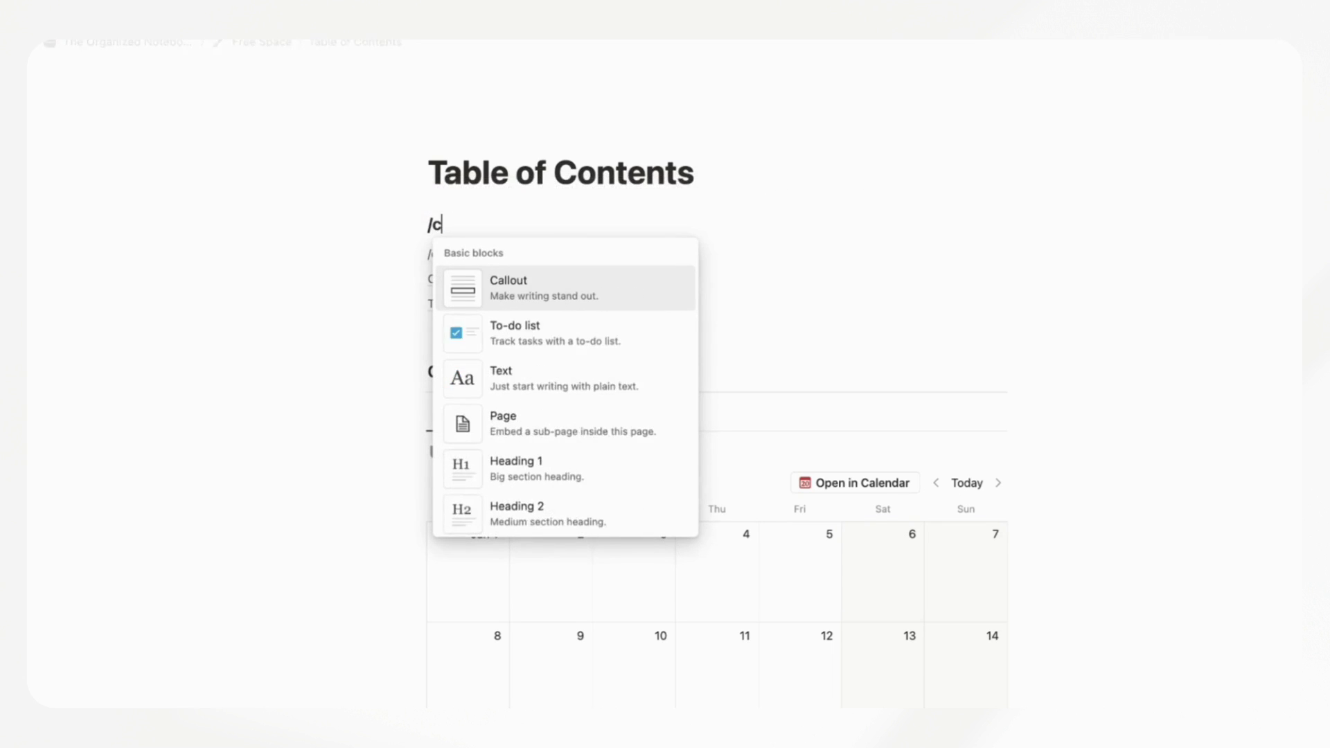
{"action": "left_click", "coordinate": [501, 290]}
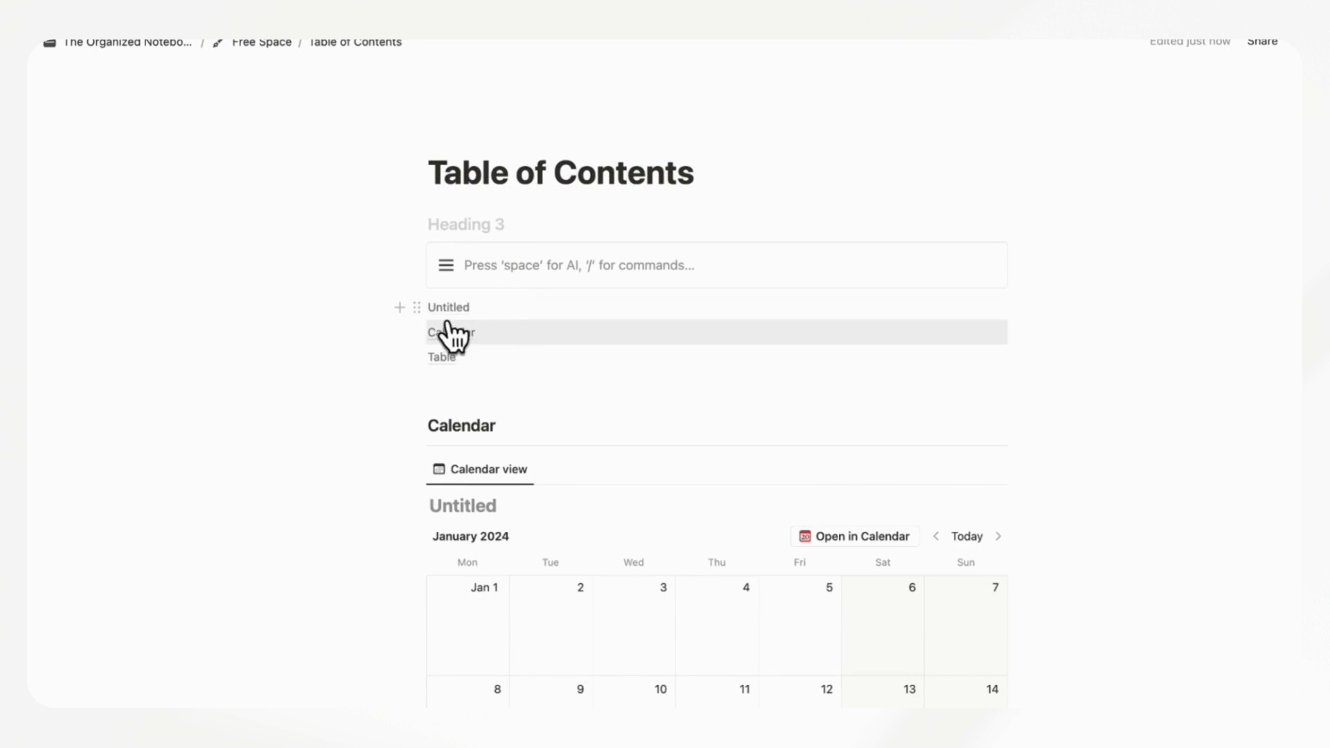
- Remove the empty heading line above the callout box and move the table of contents block into the callout
{"action": "left_click", "coordinate": [476, 227]}
{"action": "key", "text": "BackSpace"}
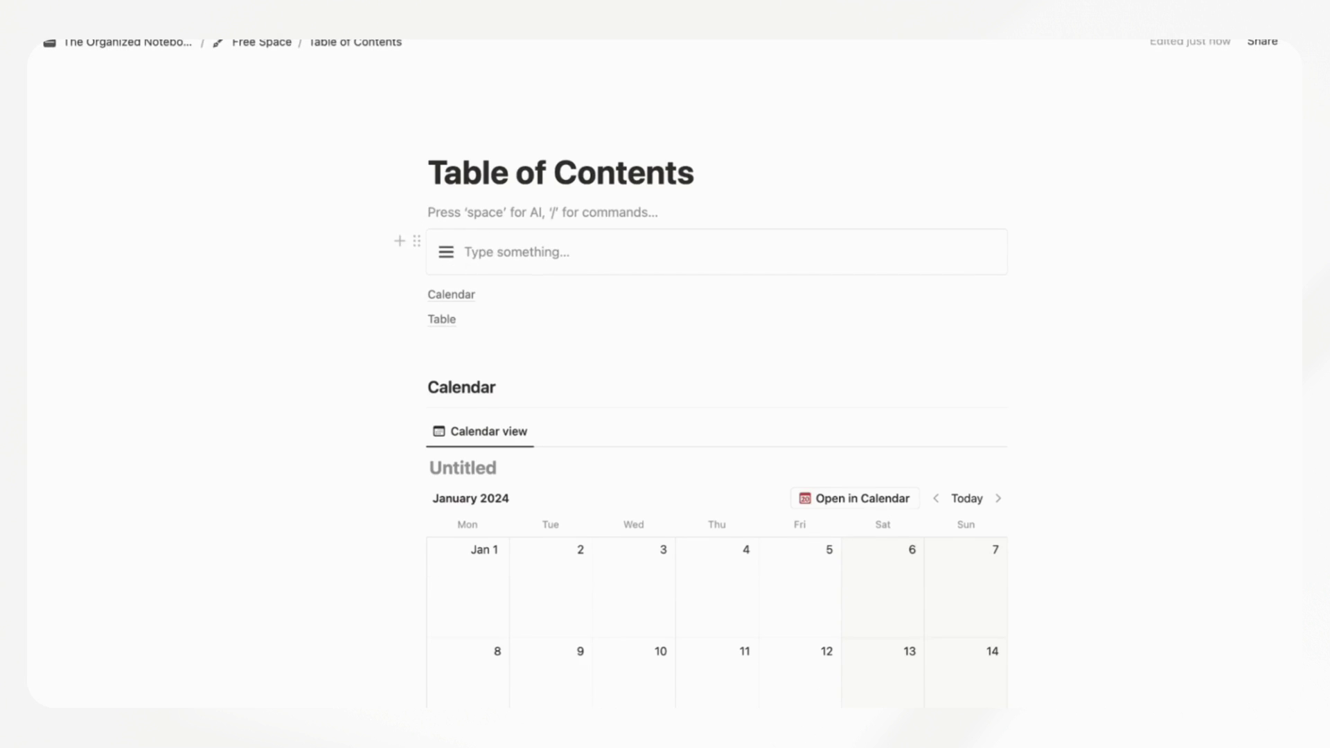
{"action": "key", "text": "BackSpace"}
{"action": "left_click_drag", "start_coordinate": [416, 267], "coordinate": [516, 231]}
- Enter "MENU" as the callout box's text above the table of contents and make it bold
{"action": "left_click", "coordinate": [516, 234]}
{"action": "type", "text": "MENU"}
{"action": "double_click", "coordinate": [487, 229]}
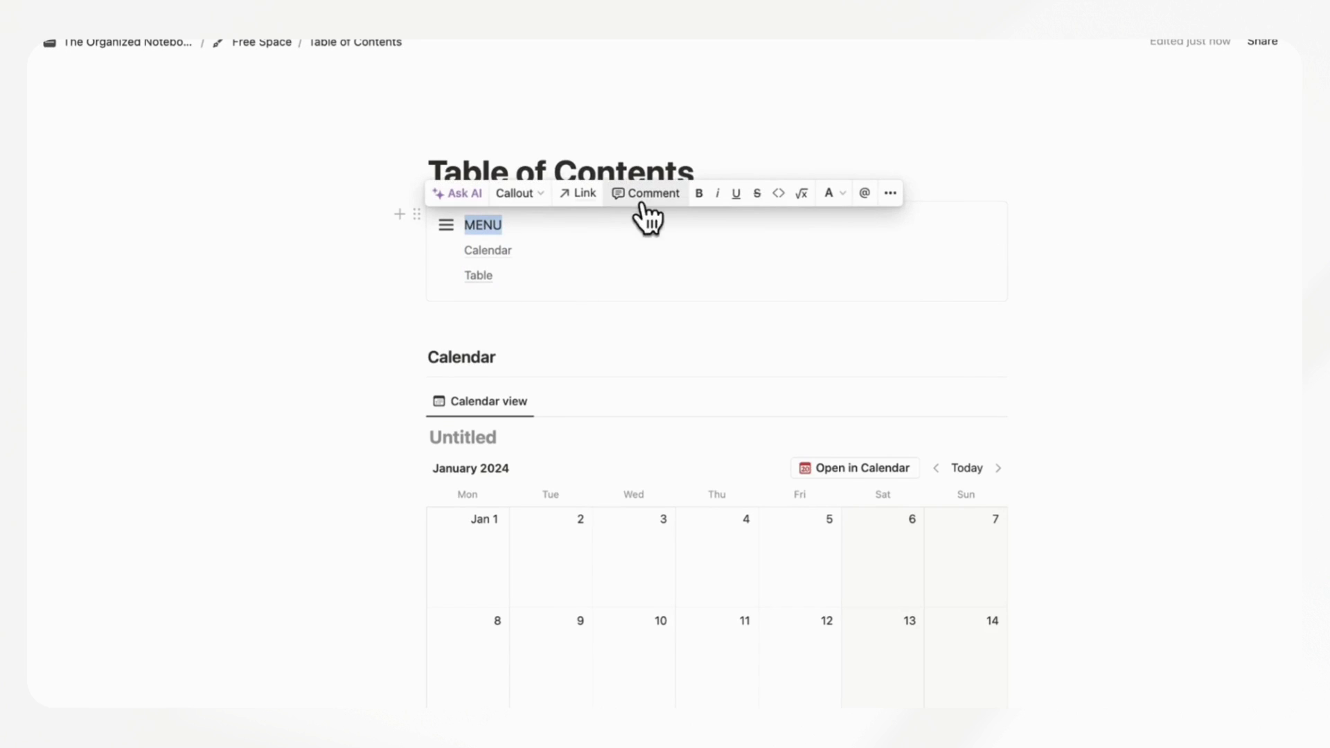
{"action": "left_click", "coordinate": [699, 194]}
- Test the Calendar and Table links inside the MENU callout, then return to the start of the page
{"action": "left_click", "coordinate": [510, 241]}
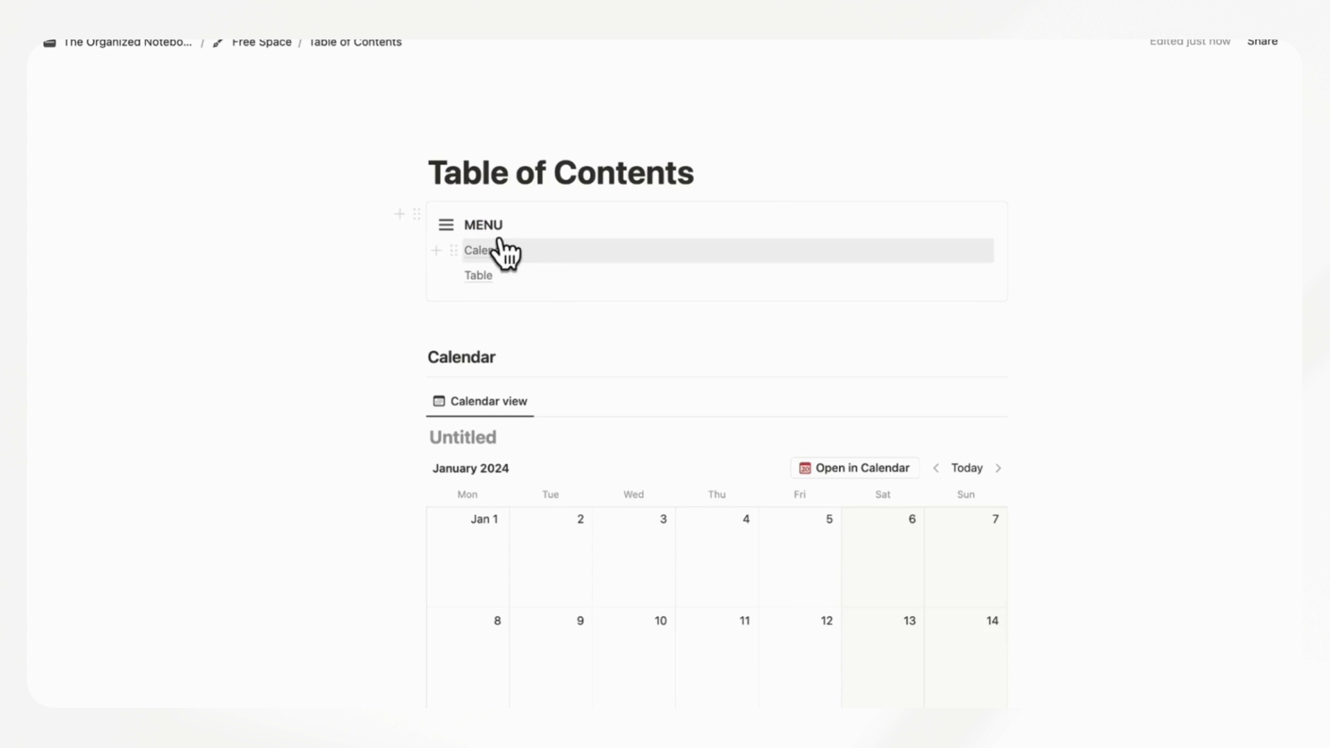
{"action": "left_click", "coordinate": [487, 277]}
{"action": "scroll", "coordinate": [493, 309], "scroll_direction": "up", "scroll_amount": 10}
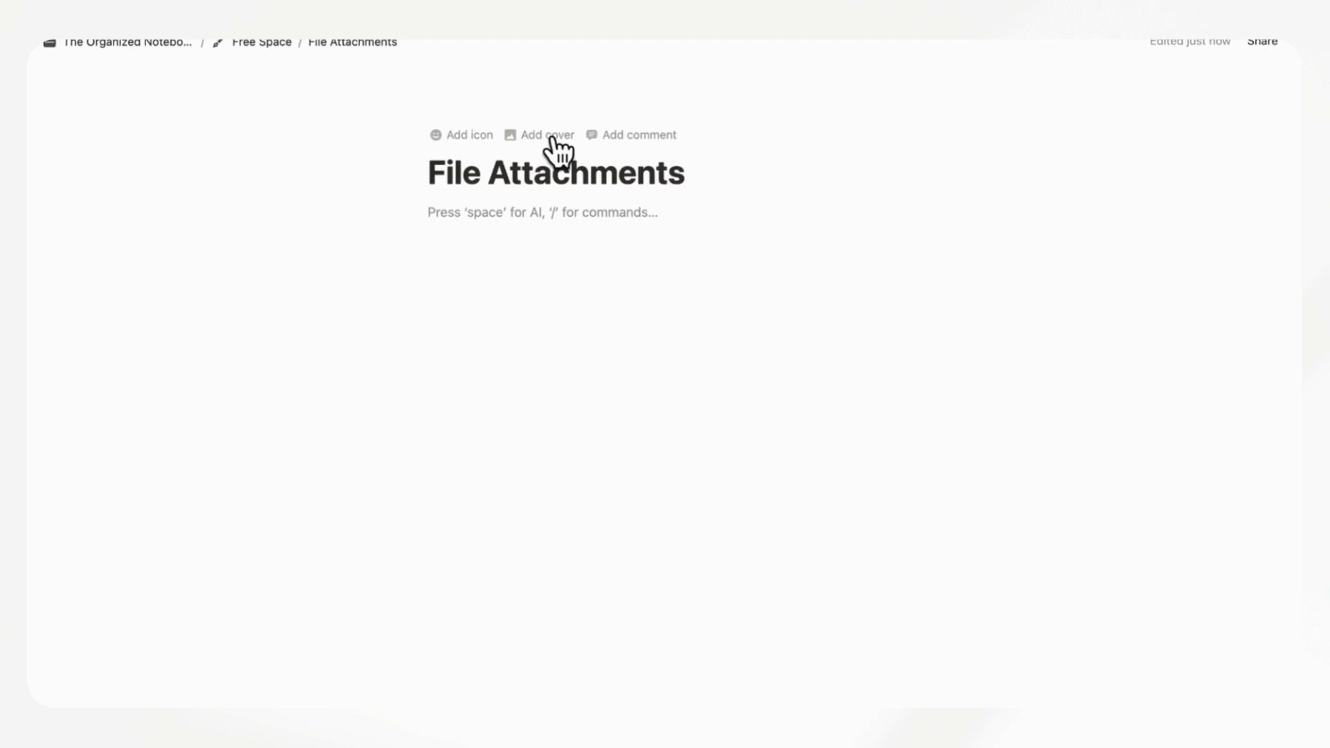
- Insert a gallery view with a new database on the File Attachments page
{"action": "type", "text": "/gall"}
{"action": "left_click", "coordinate": [533, 280]}
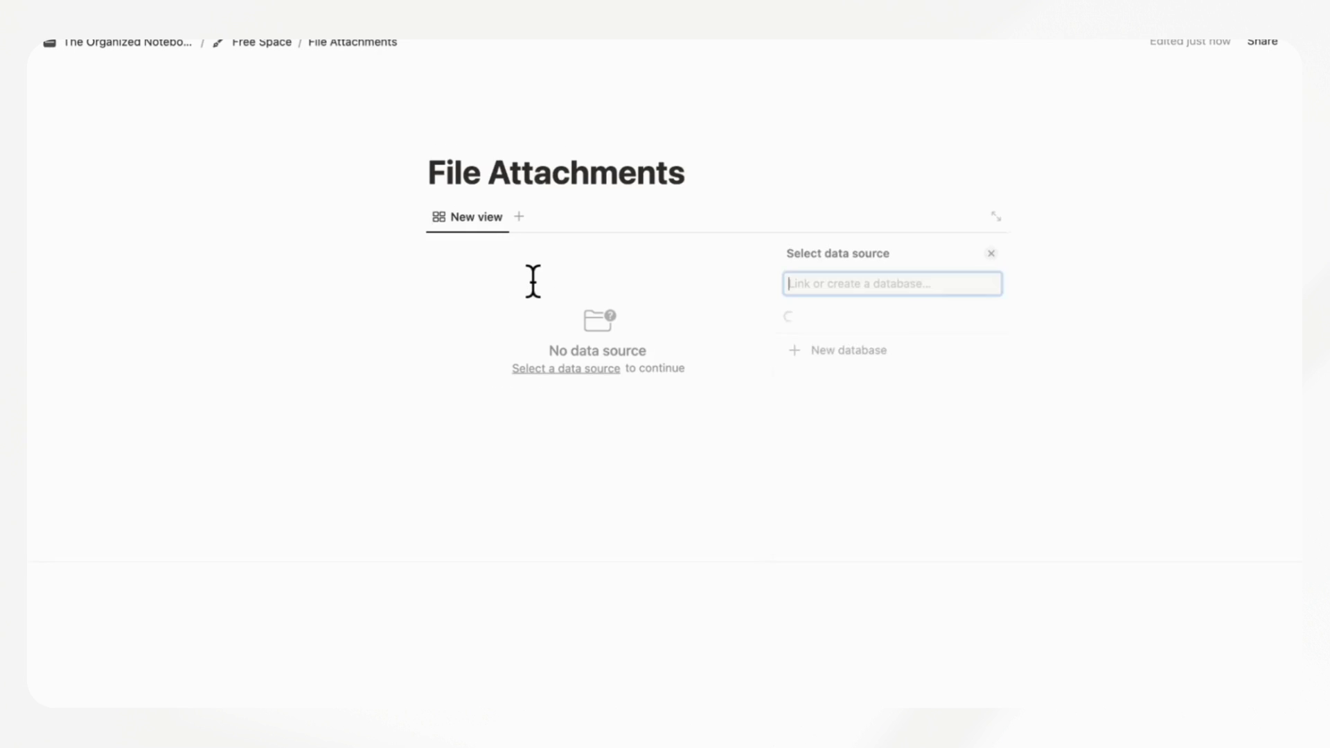
{"action": "left_click", "coordinate": [797, 512]}
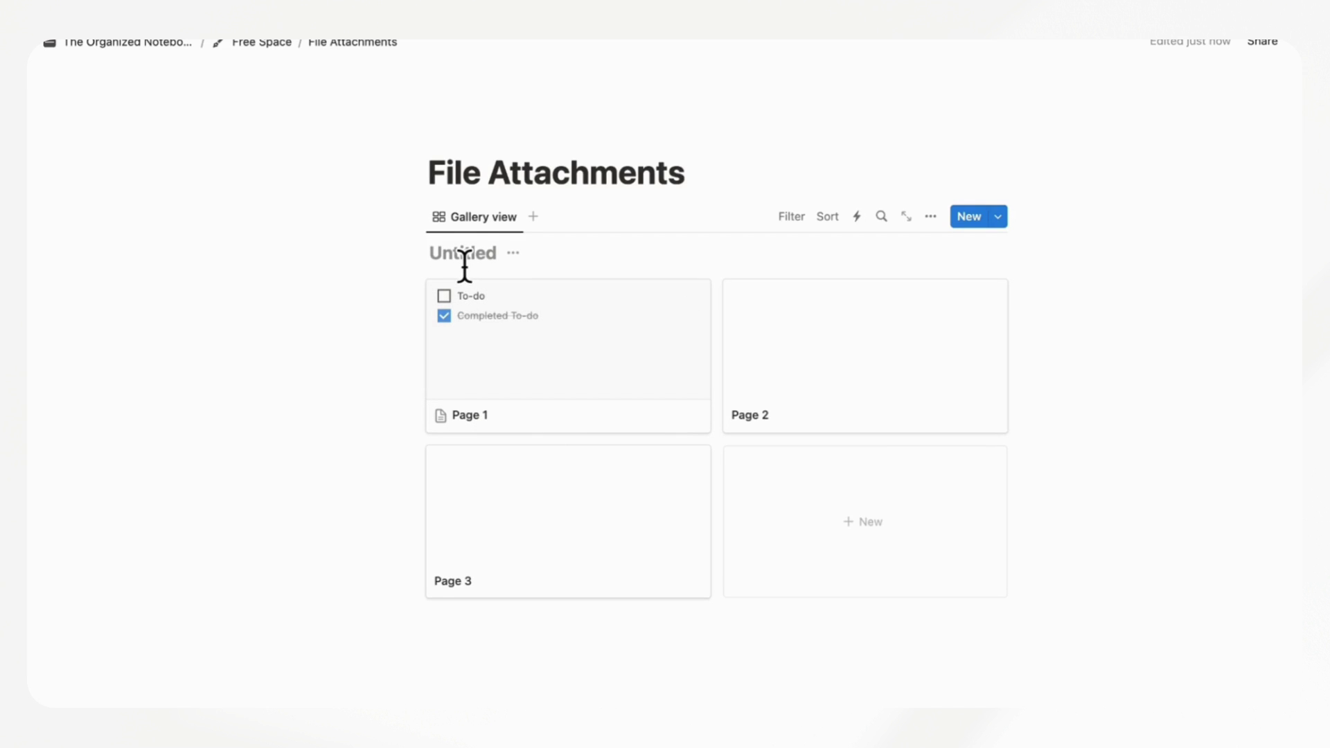
- Add a Files & media property to Page 1 of the gallery database, then close the page
{"action": "left_click", "coordinate": [627, 381]}
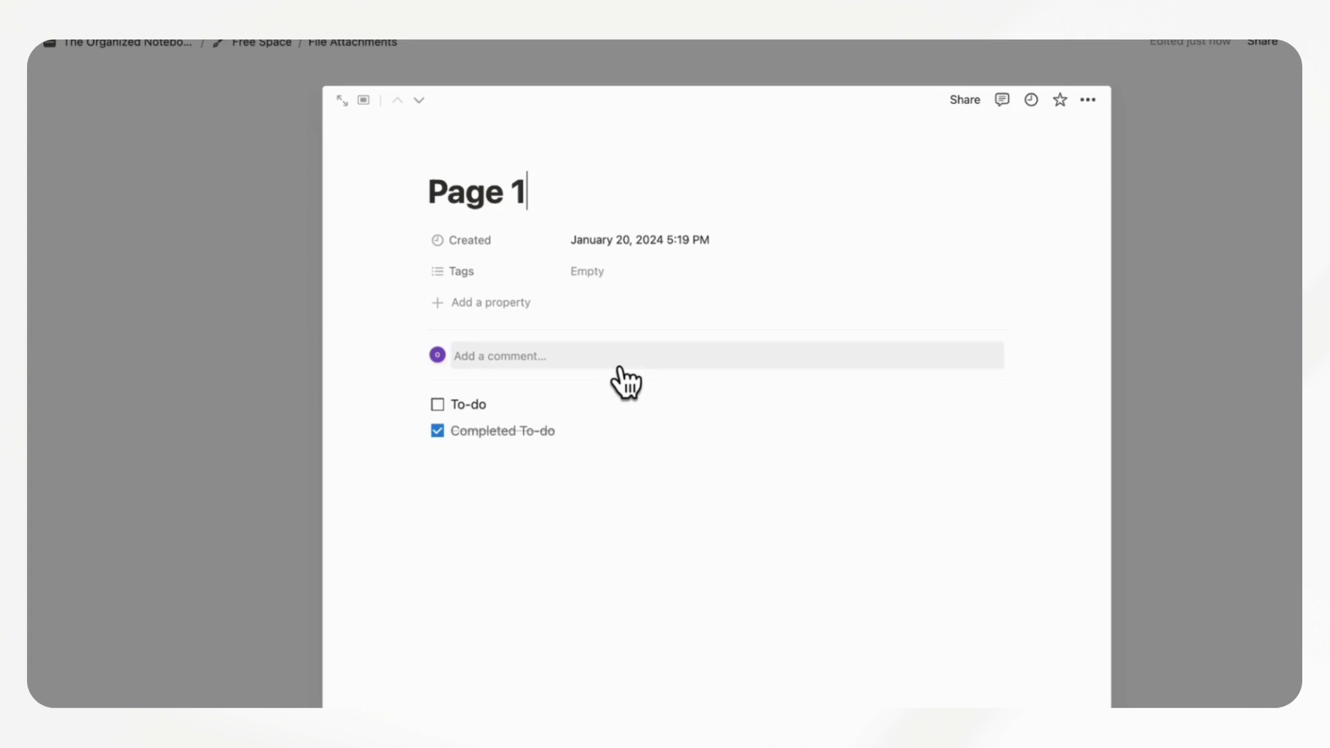
{"action": "left_click", "coordinate": [505, 304]}
{"action": "type", "text": "files"}
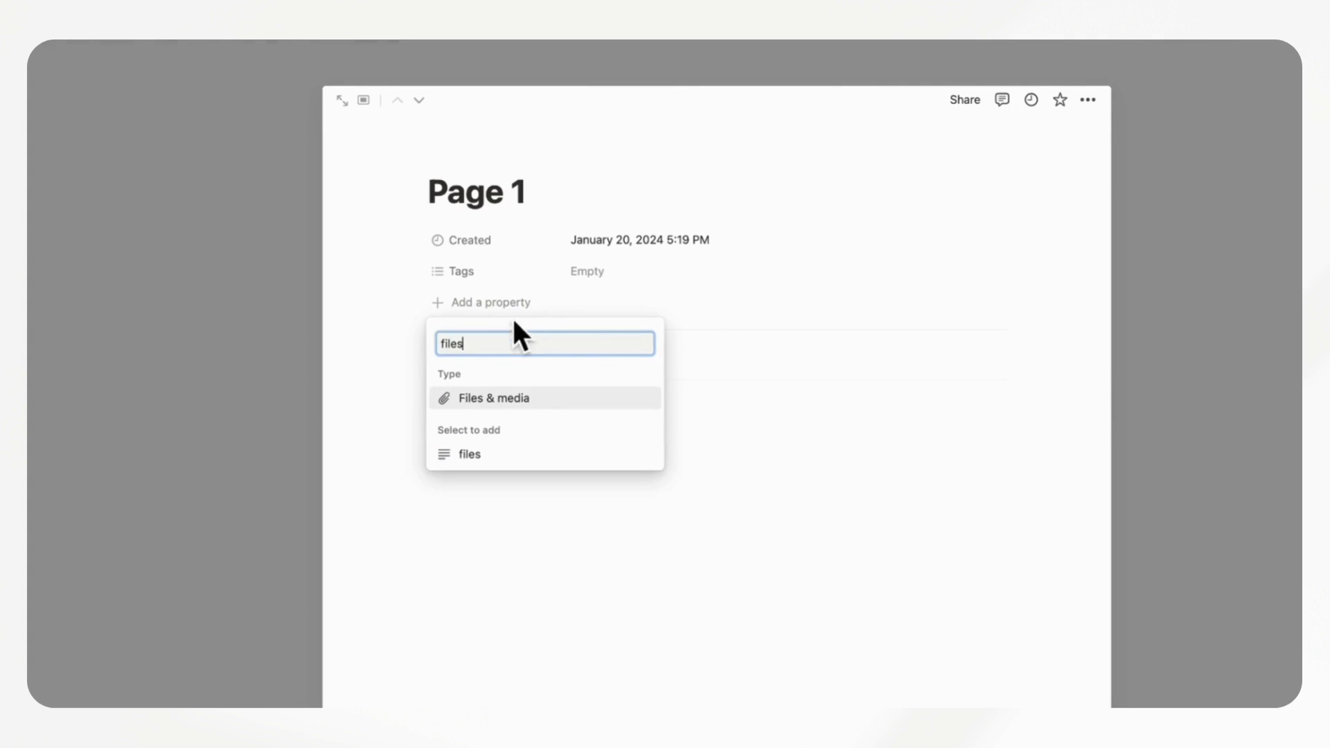
{"action": "left_click", "coordinate": [516, 398]}
{"action": "left_click", "coordinate": [647, 288]}
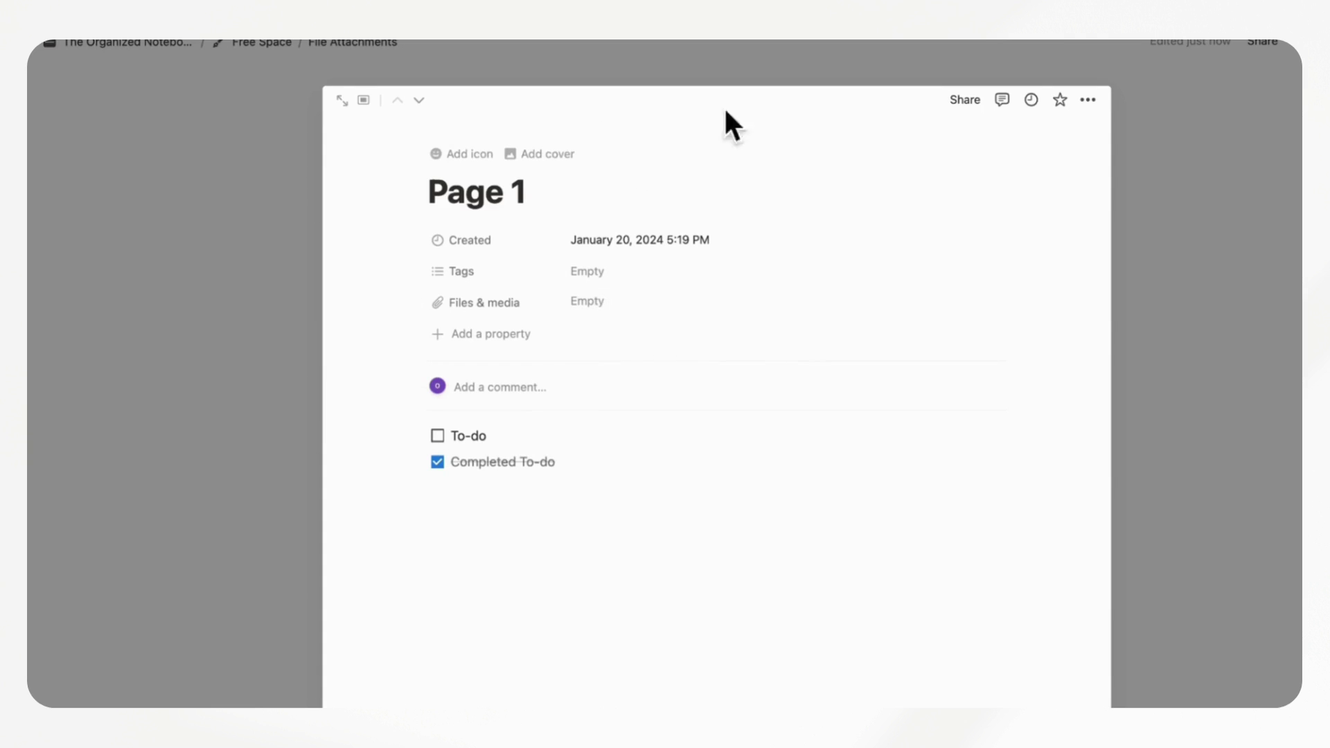
{"action": "left_click", "coordinate": [1212, 253]}
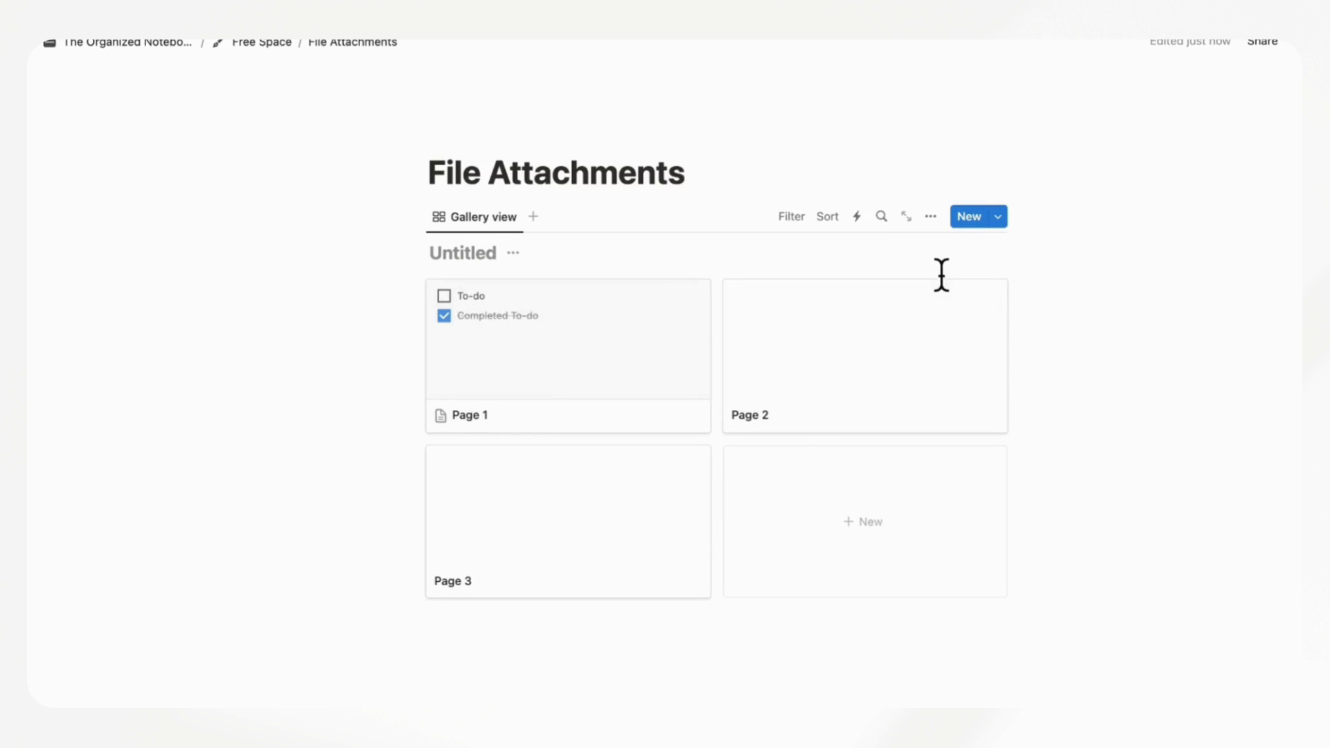
- Set the gallery layout's card preview to Files & media and close the view options
{"action": "left_click", "coordinate": [930, 216]}
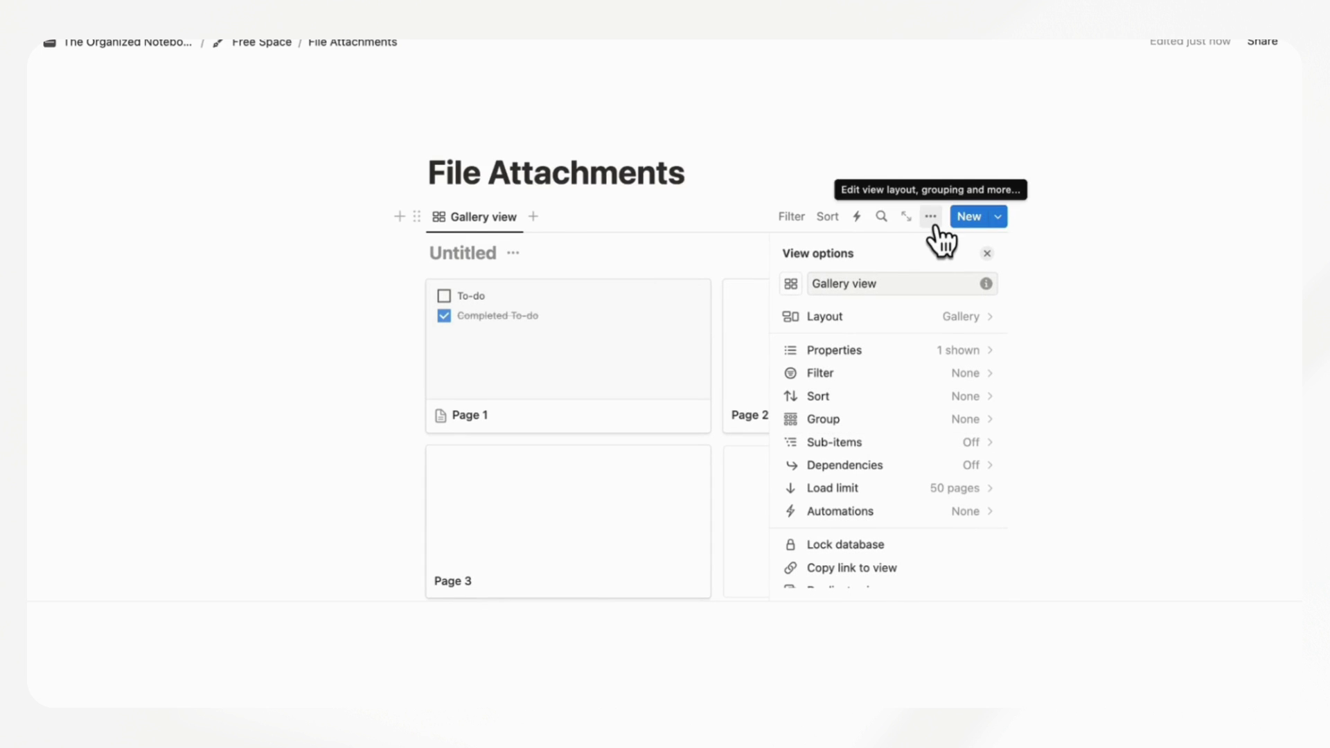
{"action": "left_click", "coordinate": [954, 318]}
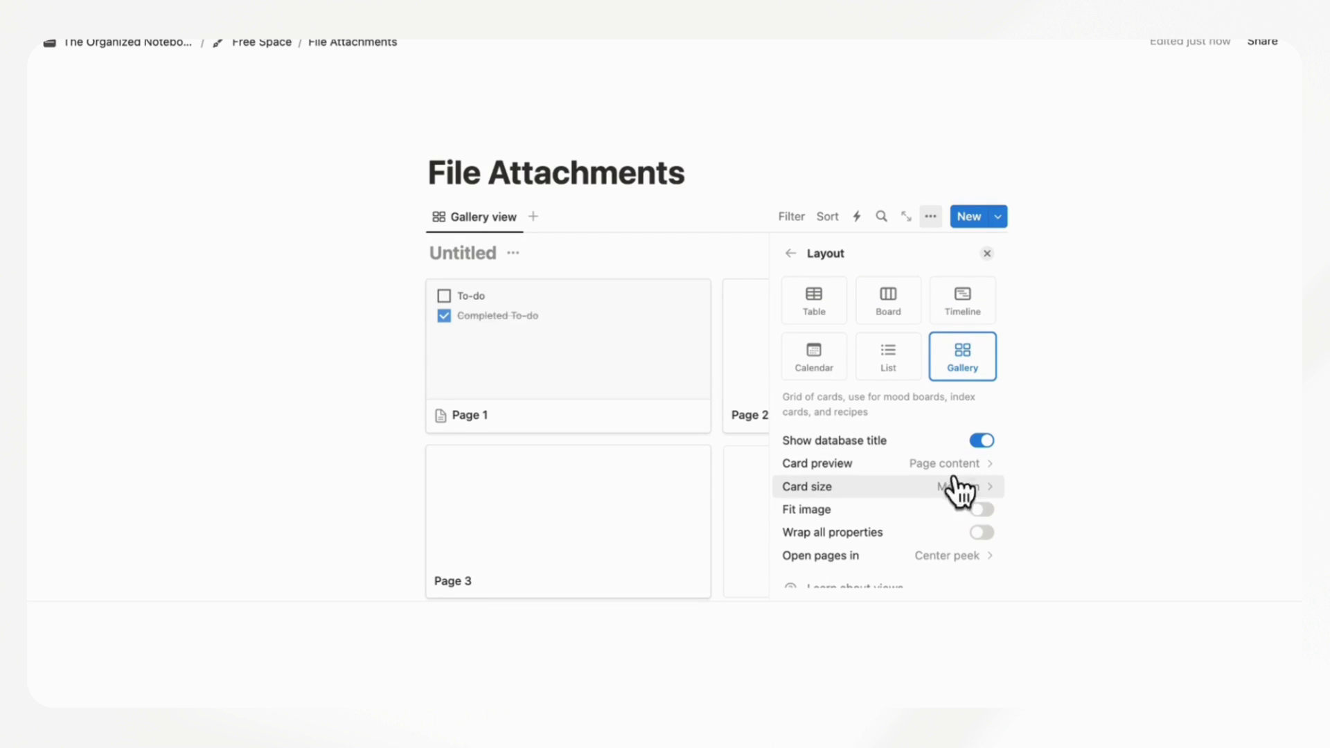
{"action": "scroll", "coordinate": [928, 489], "scroll_direction": "down", "scroll_amount": 1}
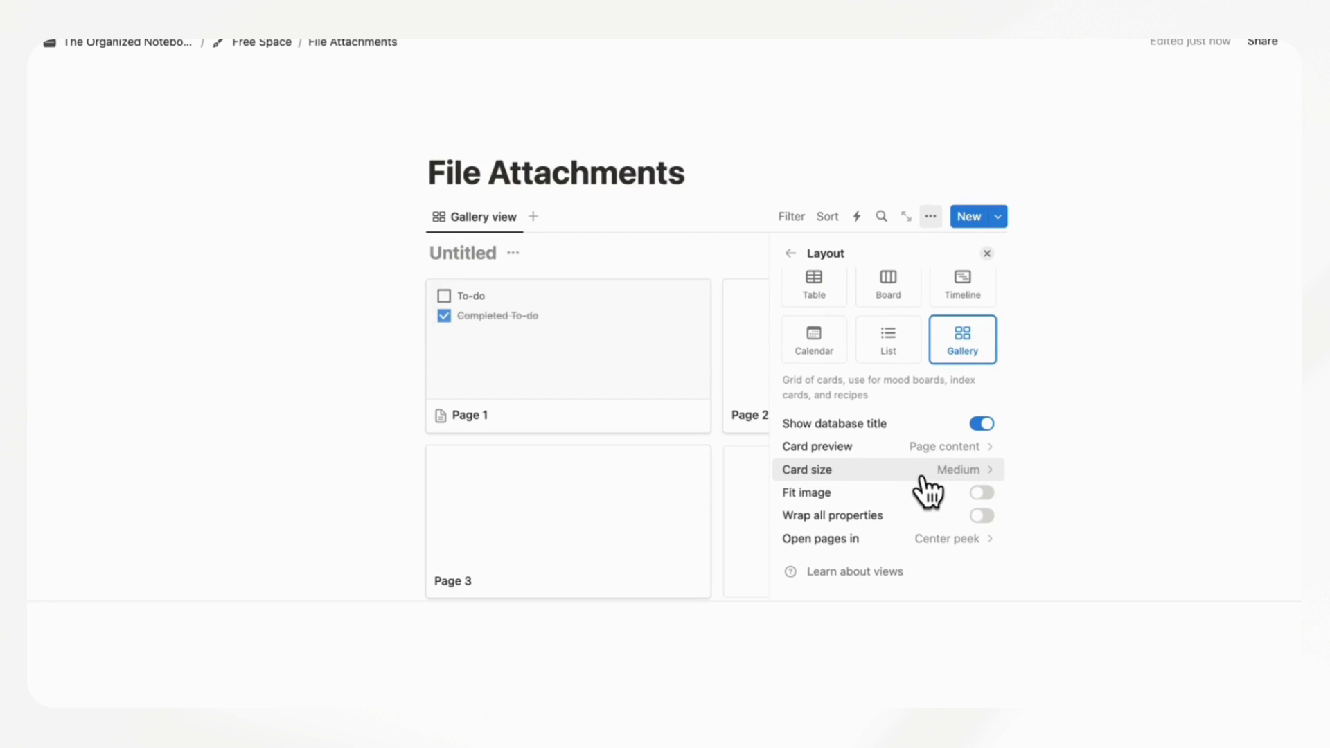
{"action": "left_click", "coordinate": [912, 454]}
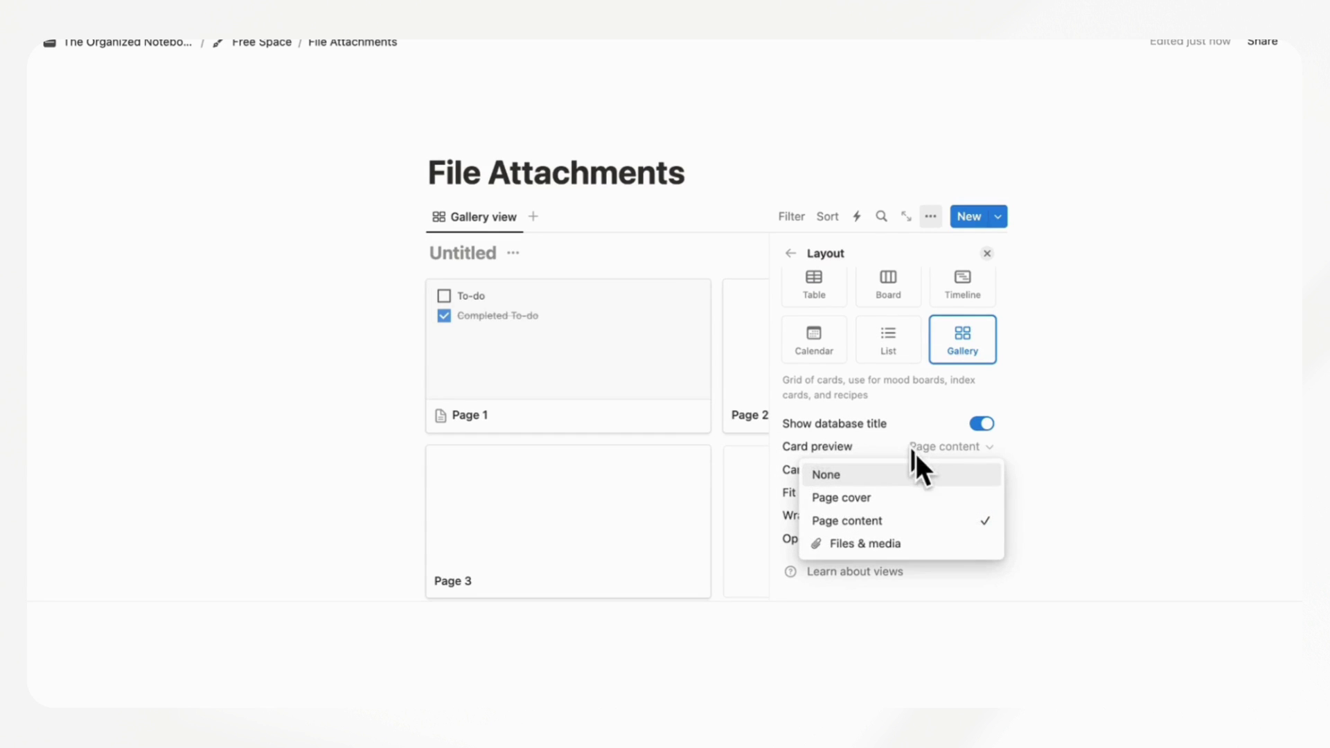
{"action": "left_click", "coordinate": [926, 546]}
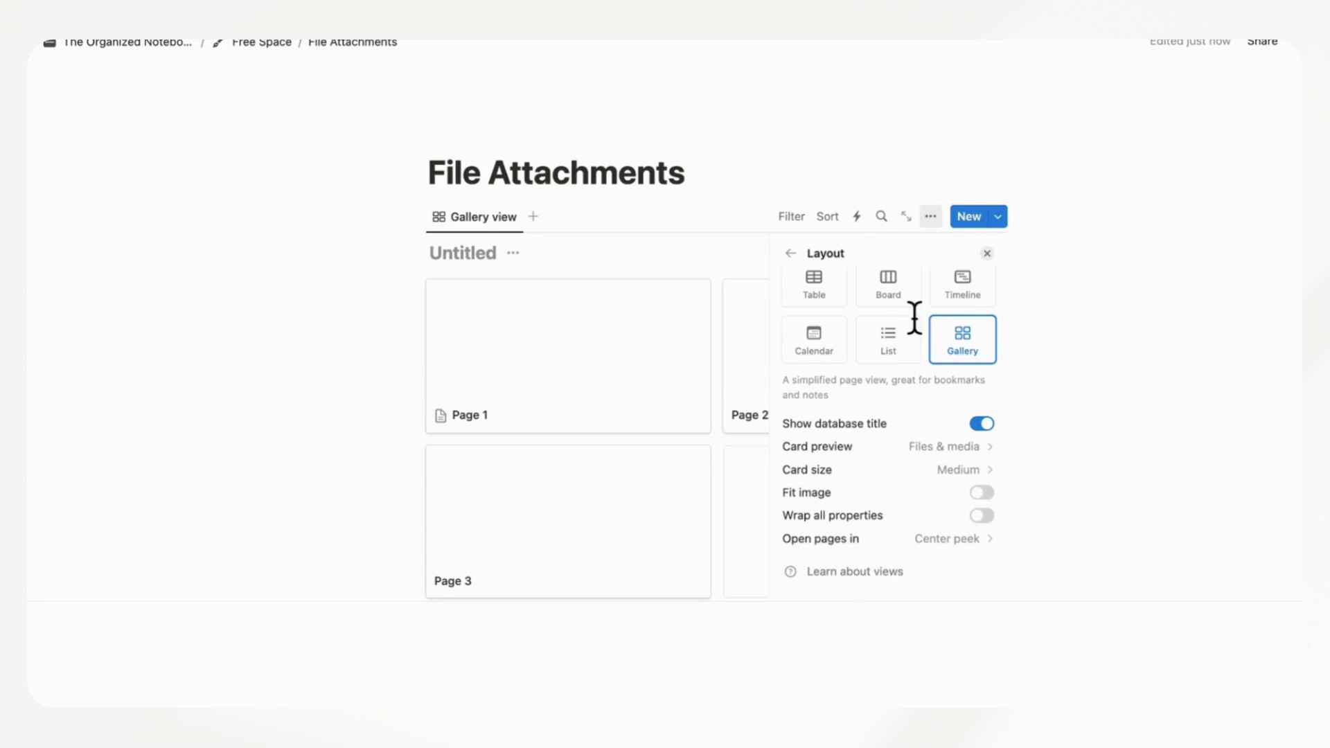
{"action": "left_click", "coordinate": [987, 254]}
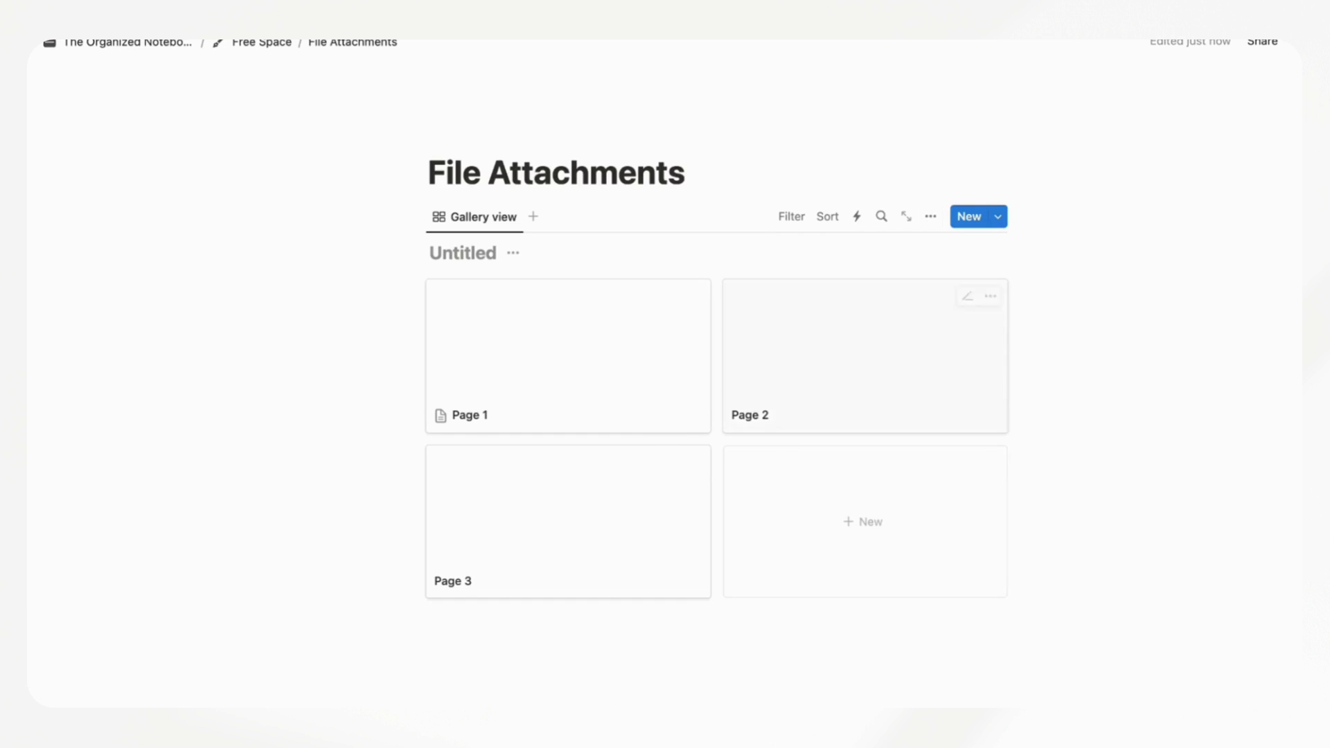
- Upload the Family Organizer & Planner image to Page 1's Files & media property and return to the gallery
{"action": "left_click", "coordinate": [627, 407]}
{"action": "left_click", "coordinate": [588, 302]}
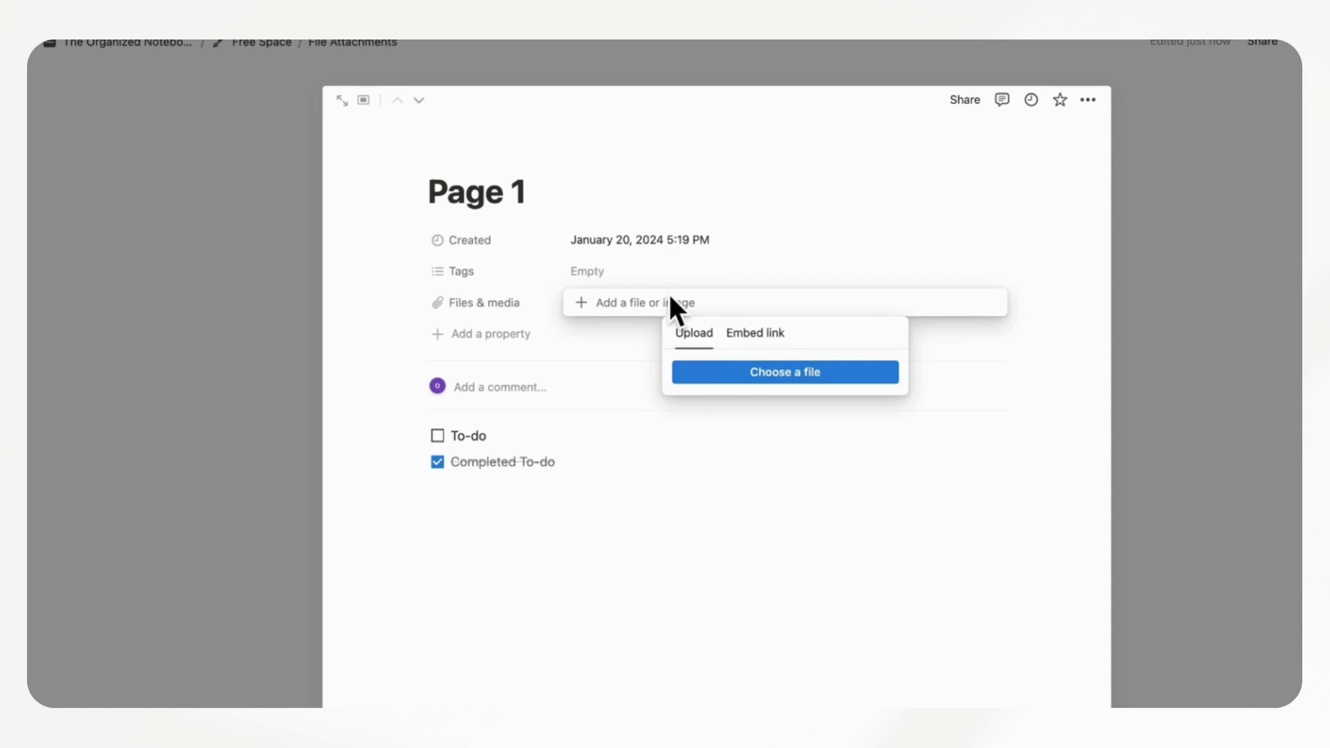
{"action": "left_click", "coordinate": [769, 374]}
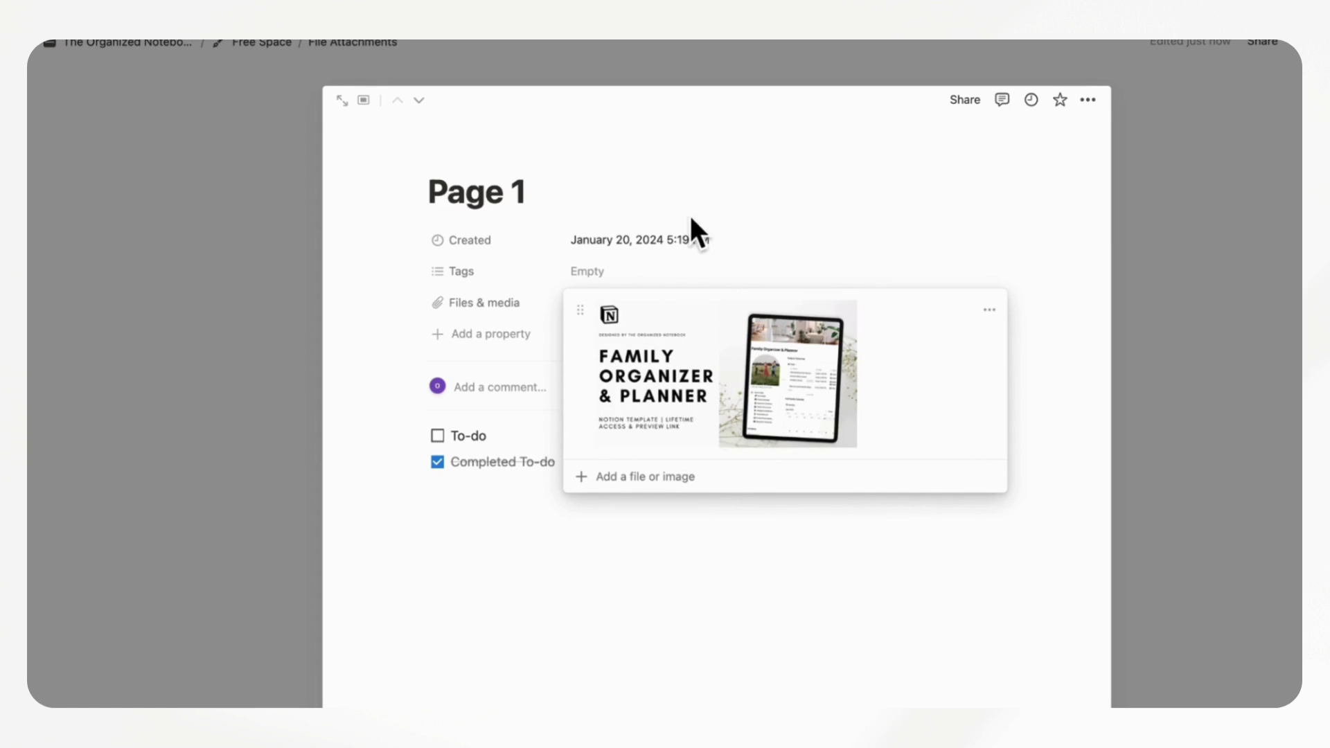
{"action": "left_click", "coordinate": [998, 225]}
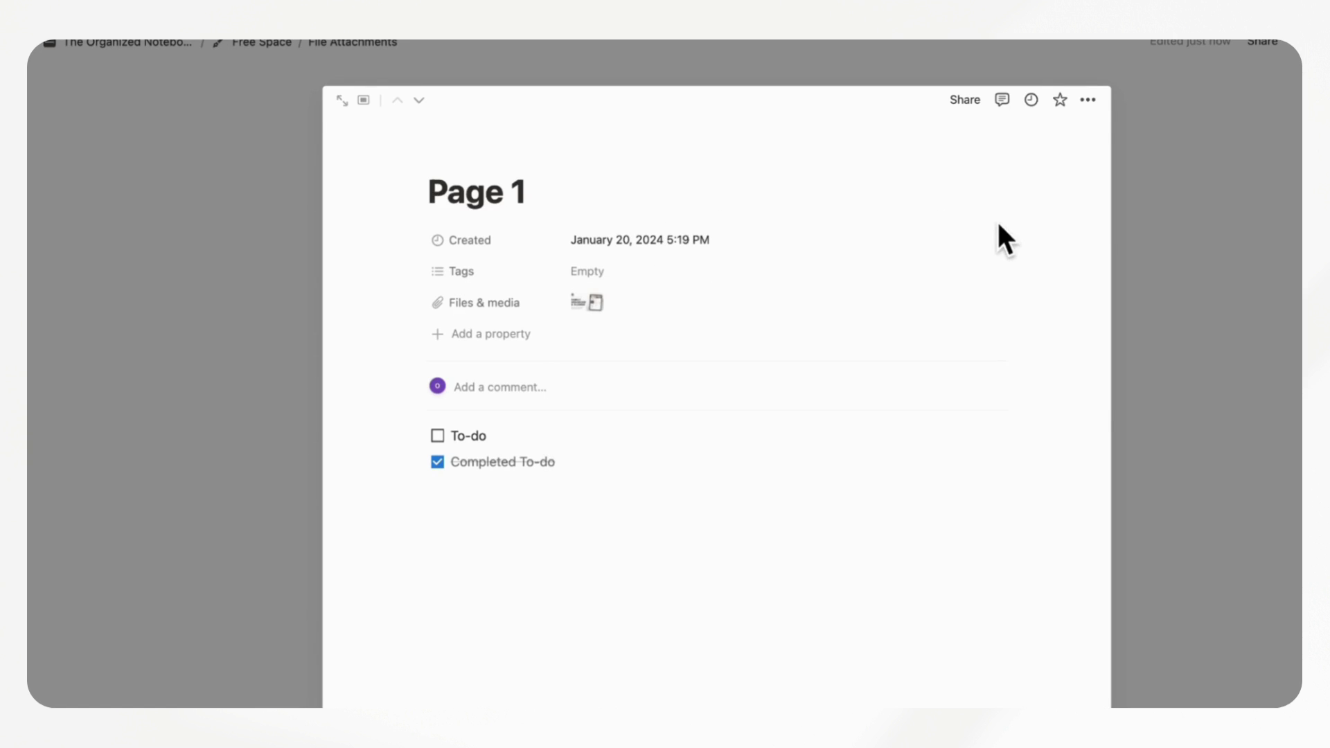
{"action": "left_click", "coordinate": [1273, 304]}
- Reposition the preview image on the Page 1 gallery card
{"action": "left_click", "coordinate": [624, 296]}
{"action": "left_click_drag", "start_coordinate": [582, 341], "coordinate": [630, 402]}
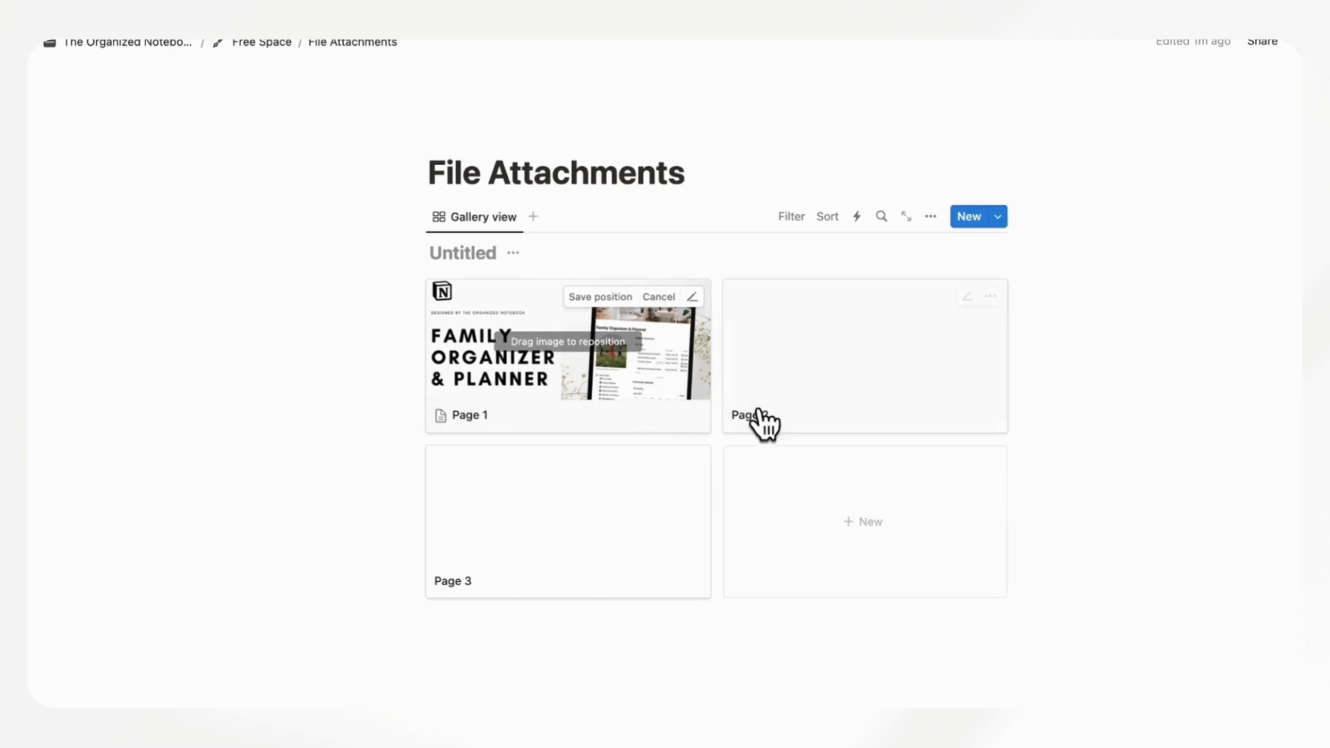
{"action": "left_click", "coordinate": [1136, 402]}
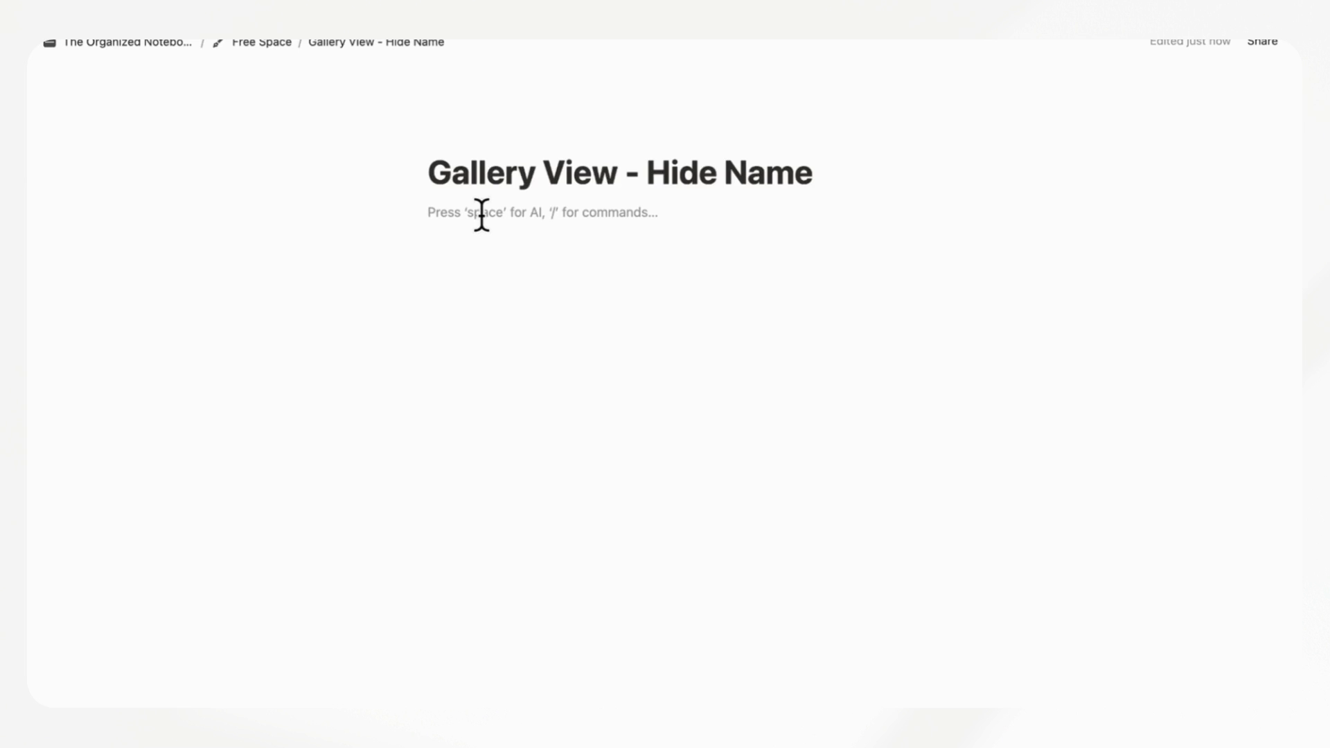
- Insert a gallery view with a new database on the Gallery View - Hide Name page
{"action": "type", "text": "/galle"}
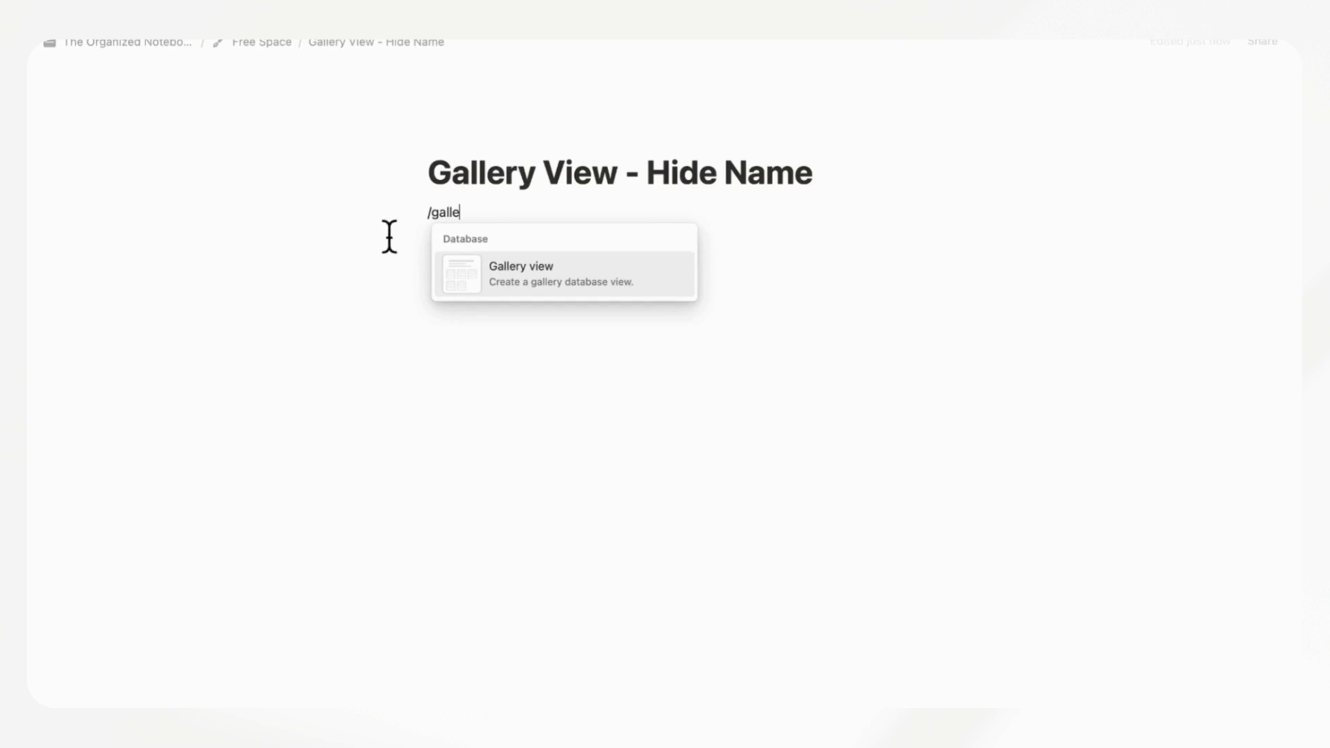
{"action": "left_click", "coordinate": [482, 294]}
{"action": "left_click", "coordinate": [820, 530]}
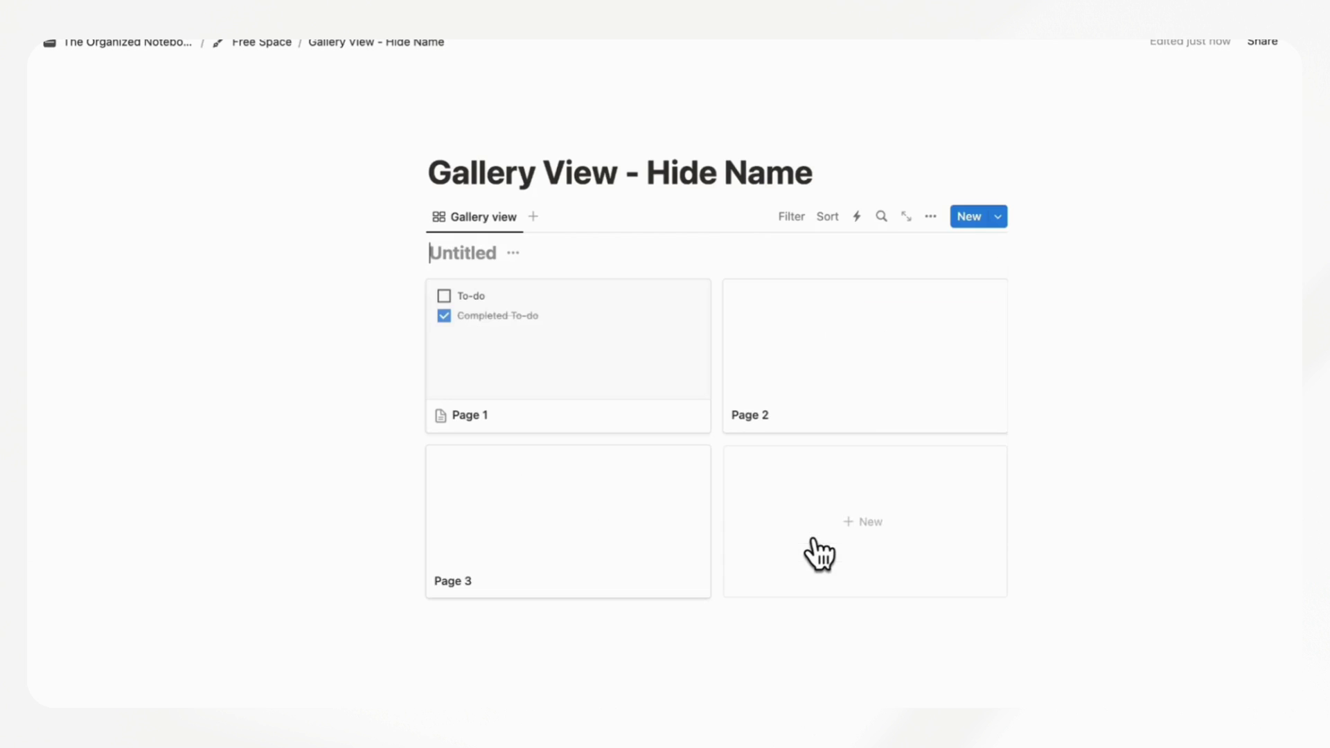
- Set the gallery's card preview to Page cover and close the layout options
{"action": "left_click", "coordinate": [931, 217]}
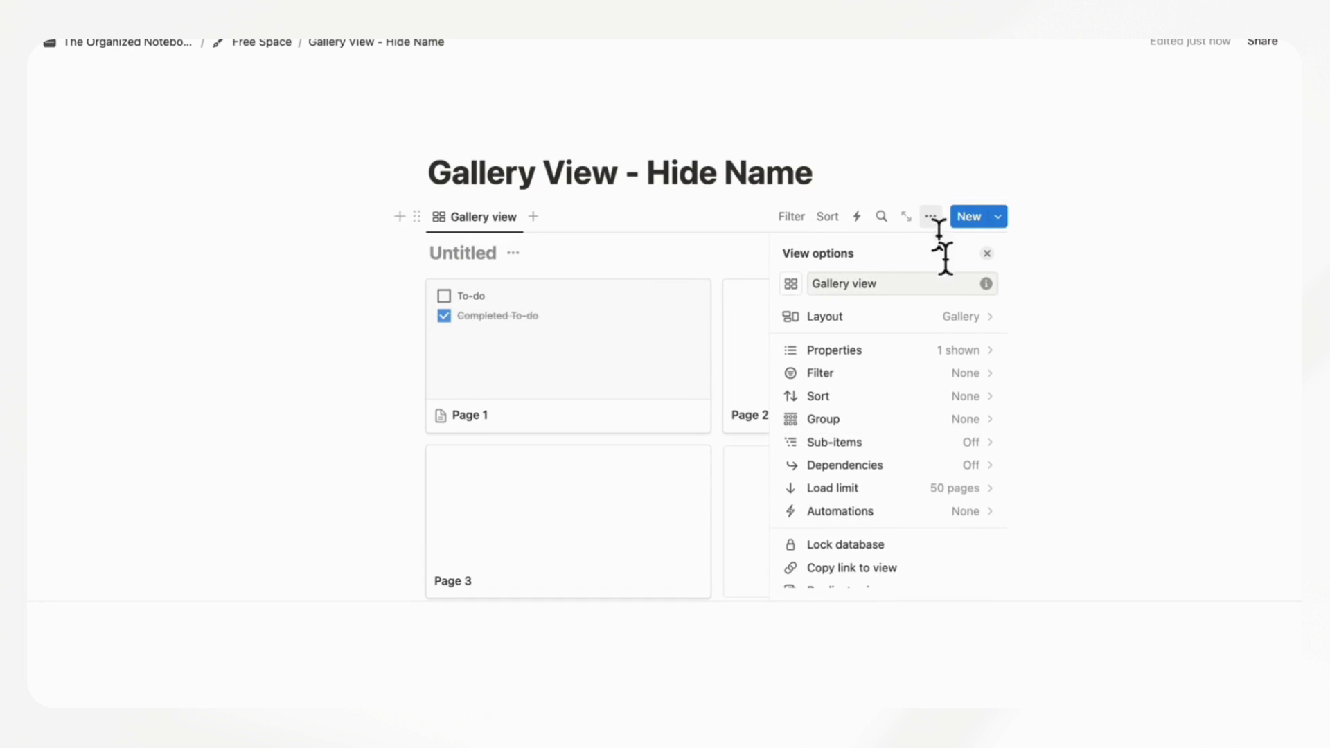
{"action": "left_click", "coordinate": [940, 320]}
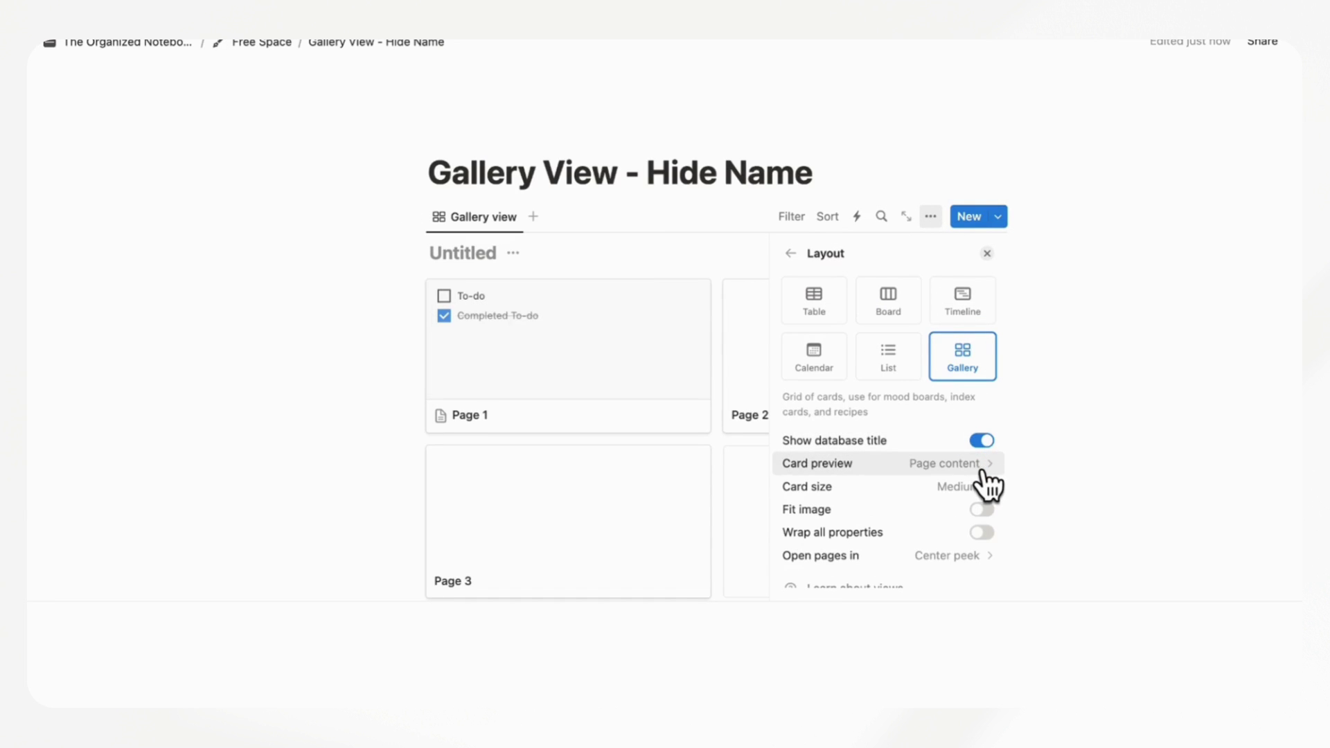
{"action": "left_click", "coordinate": [986, 466]}
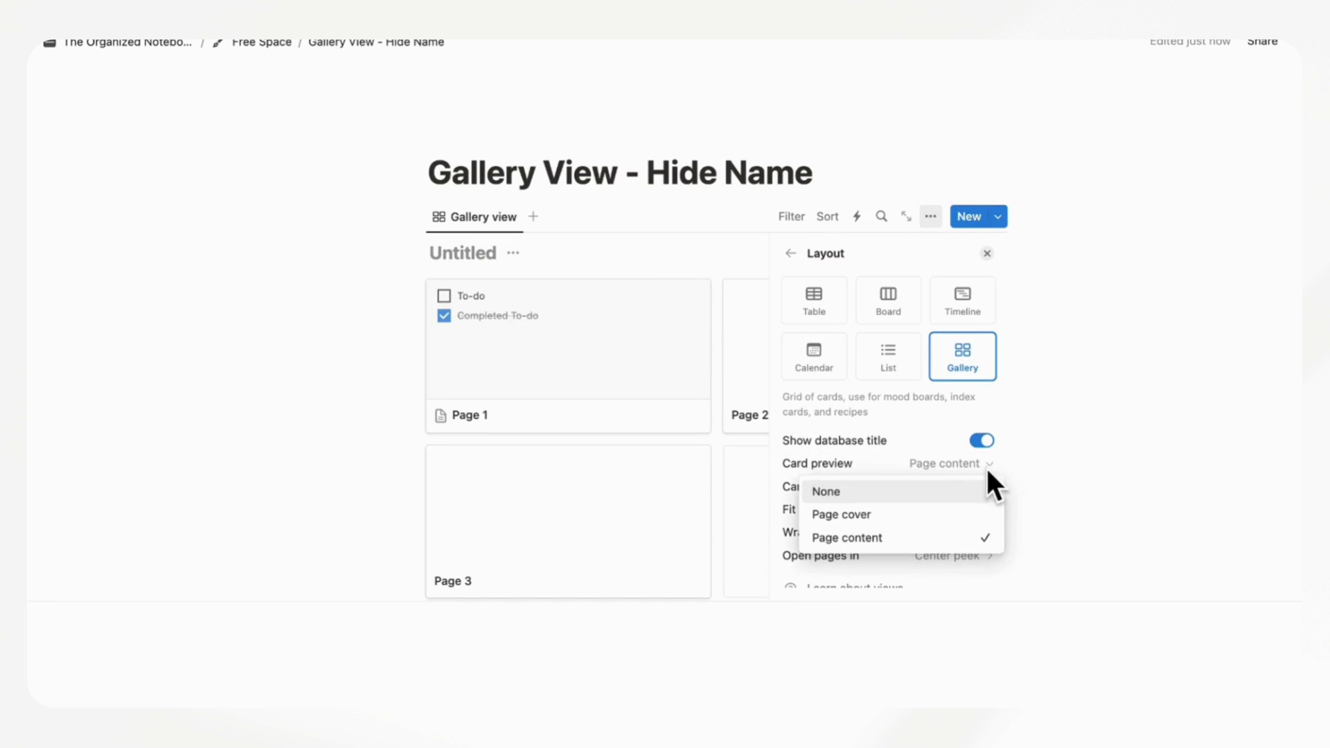
{"action": "left_click", "coordinate": [987, 520]}
{"action": "left_click", "coordinate": [990, 255]}
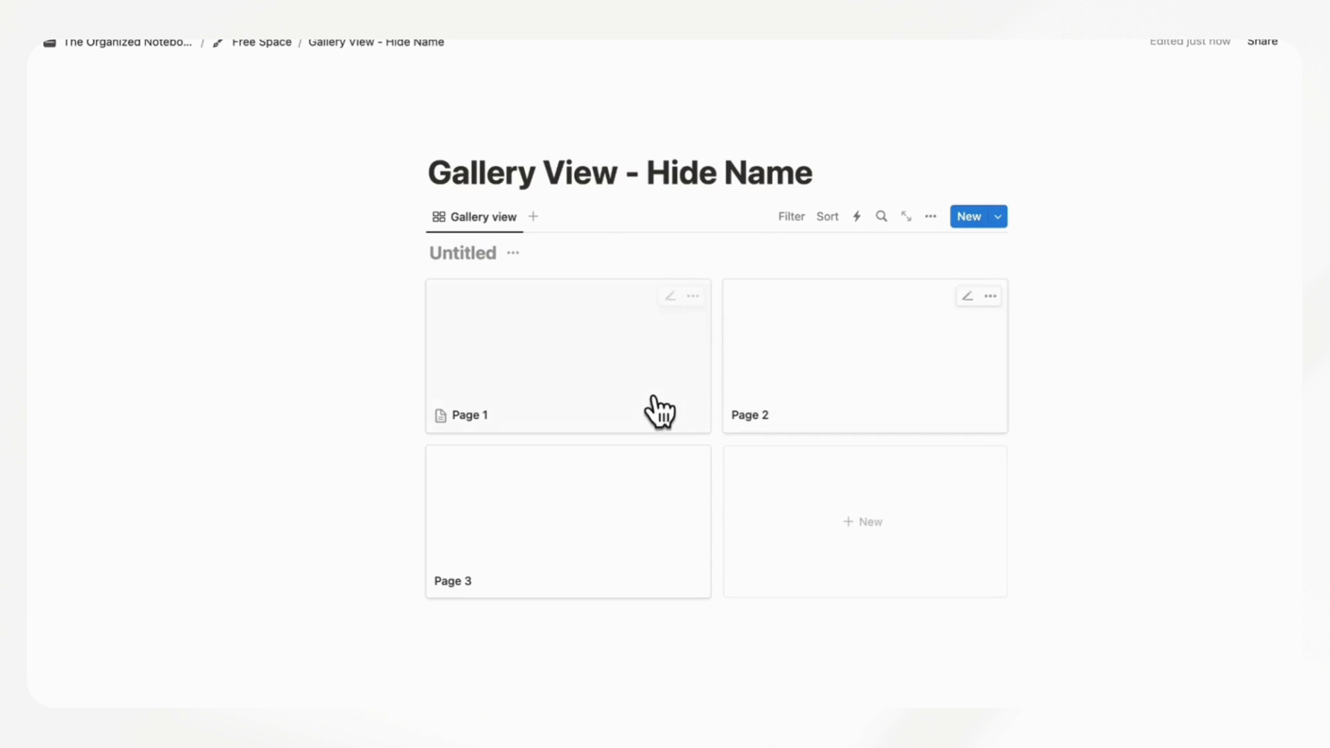
- Open Page 1 from the gallery, add a cover to it, and return to the gallery
{"action": "left_click", "coordinate": [659, 409]}
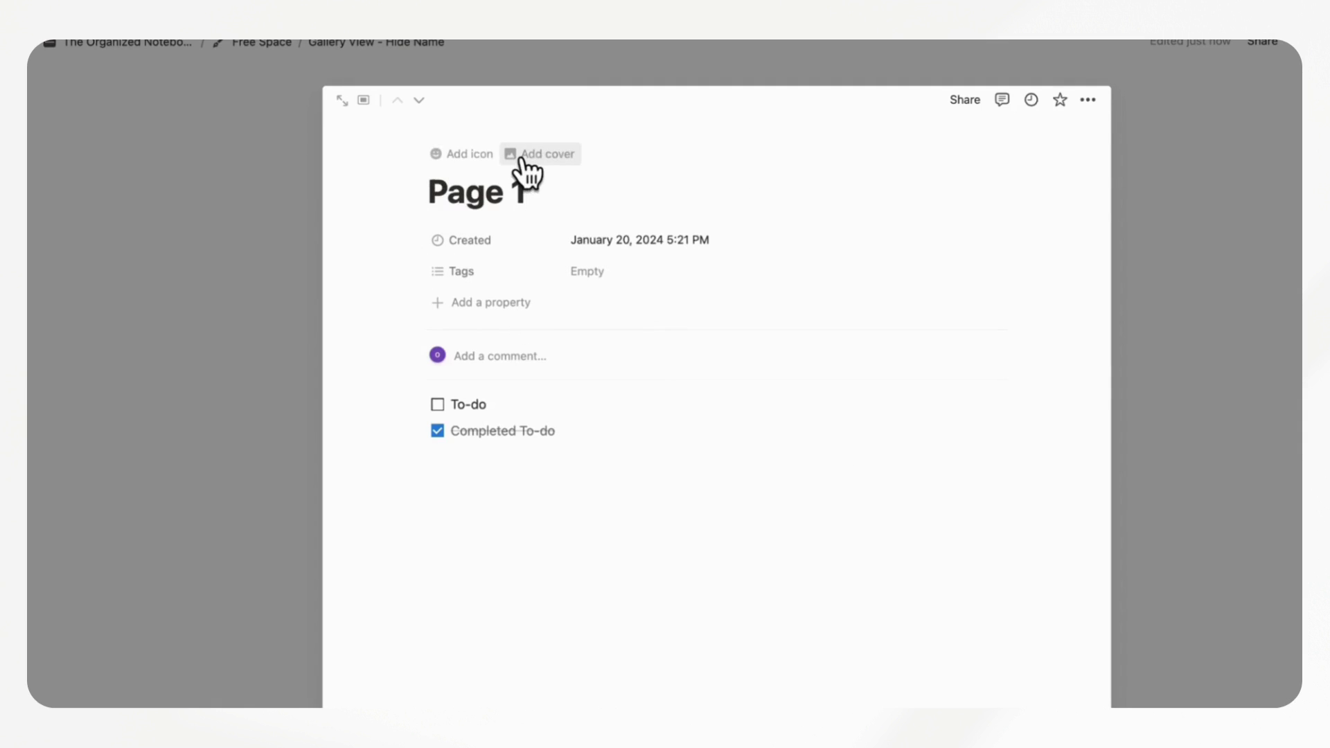
{"action": "left_click", "coordinate": [472, 154]}
{"action": "left_click", "coordinate": [1107, 296]}
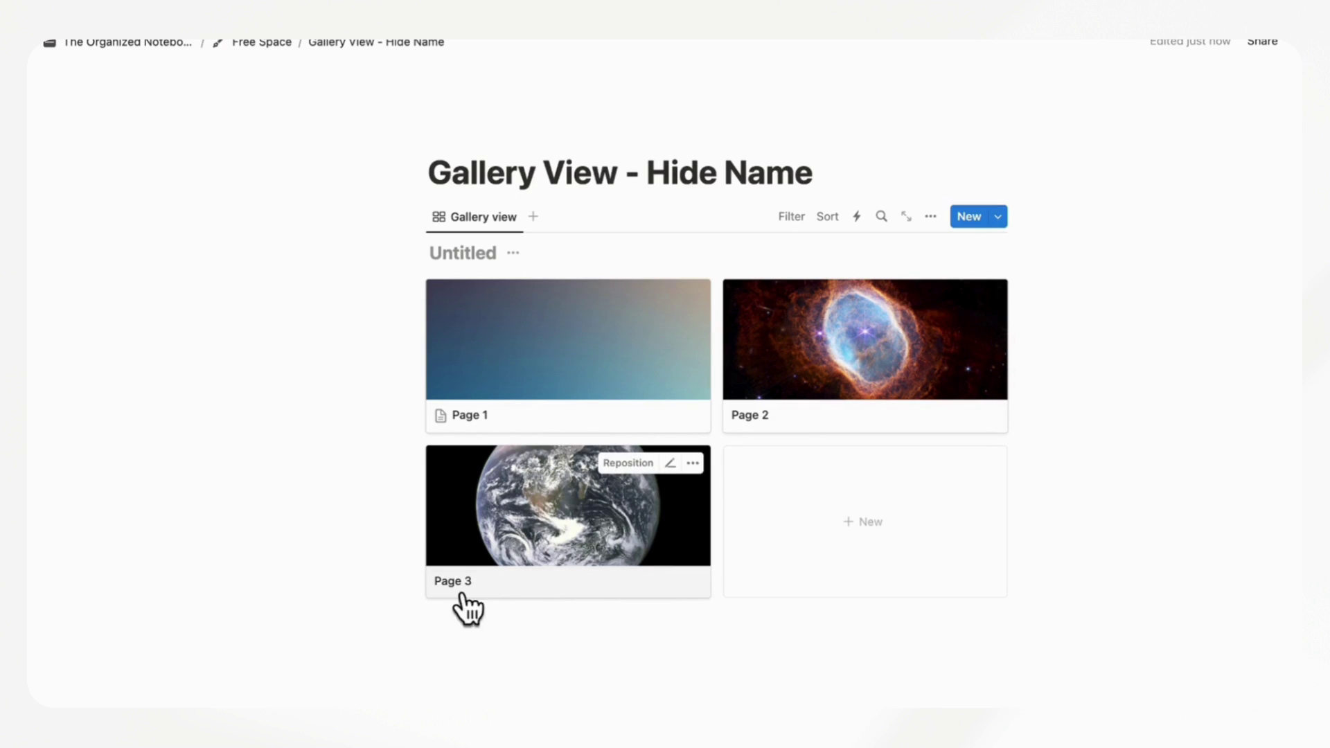
- Hide the Name property in the gallery view and enter a database title beginning with "Pho"
{"action": "left_click", "coordinate": [932, 219]}
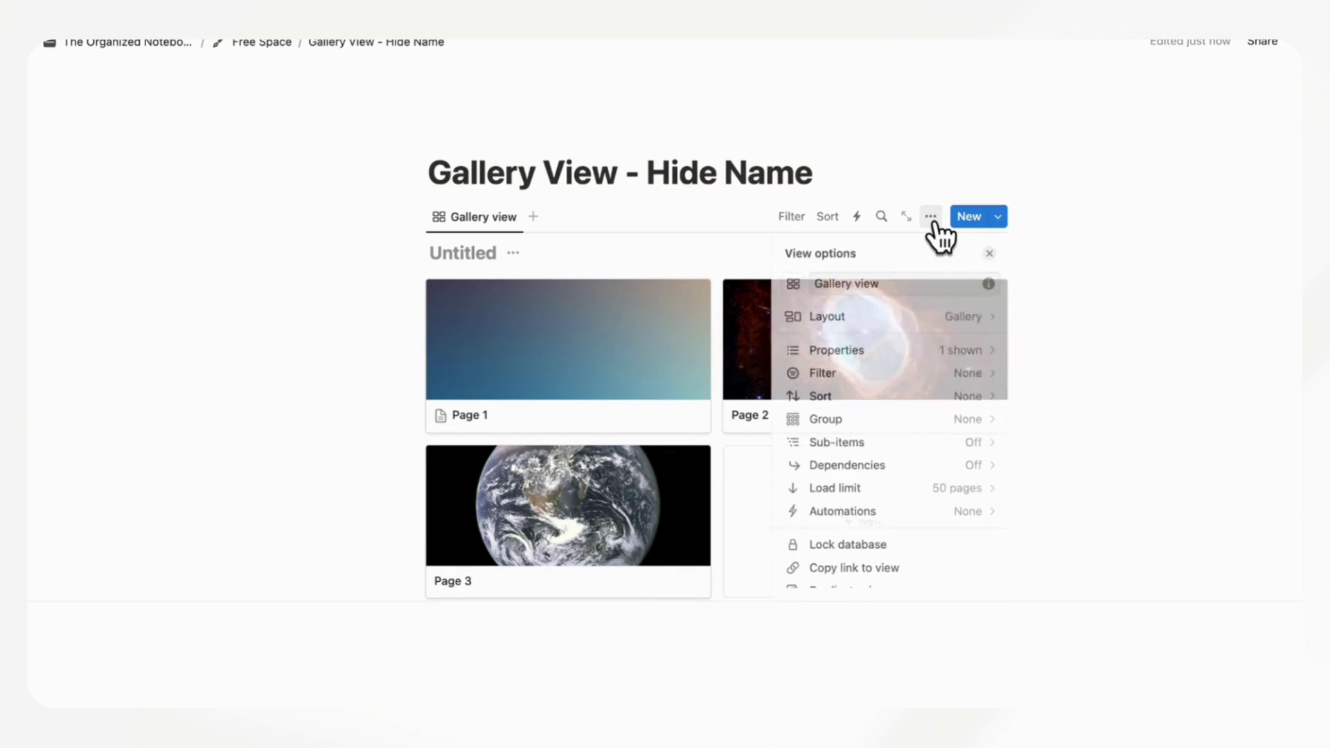
{"action": "left_click", "coordinate": [967, 352]}
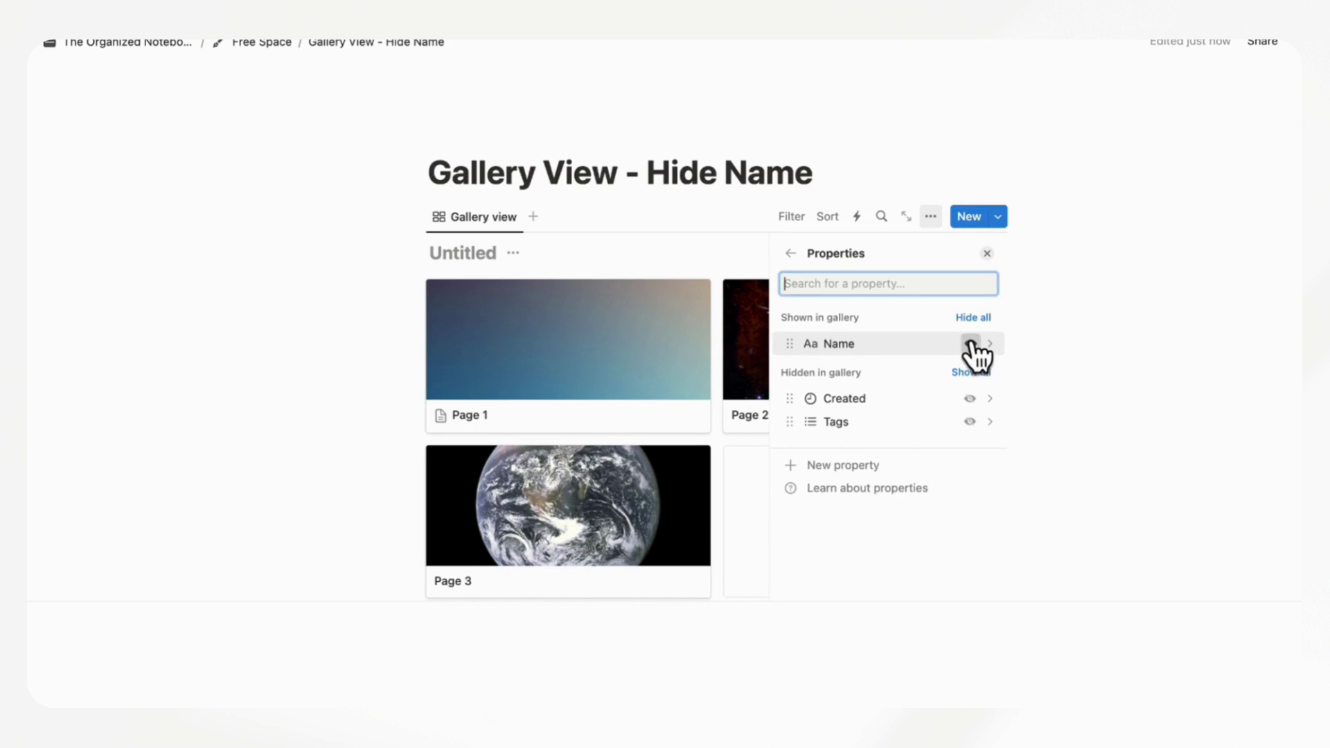
{"action": "left_click", "coordinate": [970, 343]}
{"action": "left_click", "coordinate": [989, 253]}
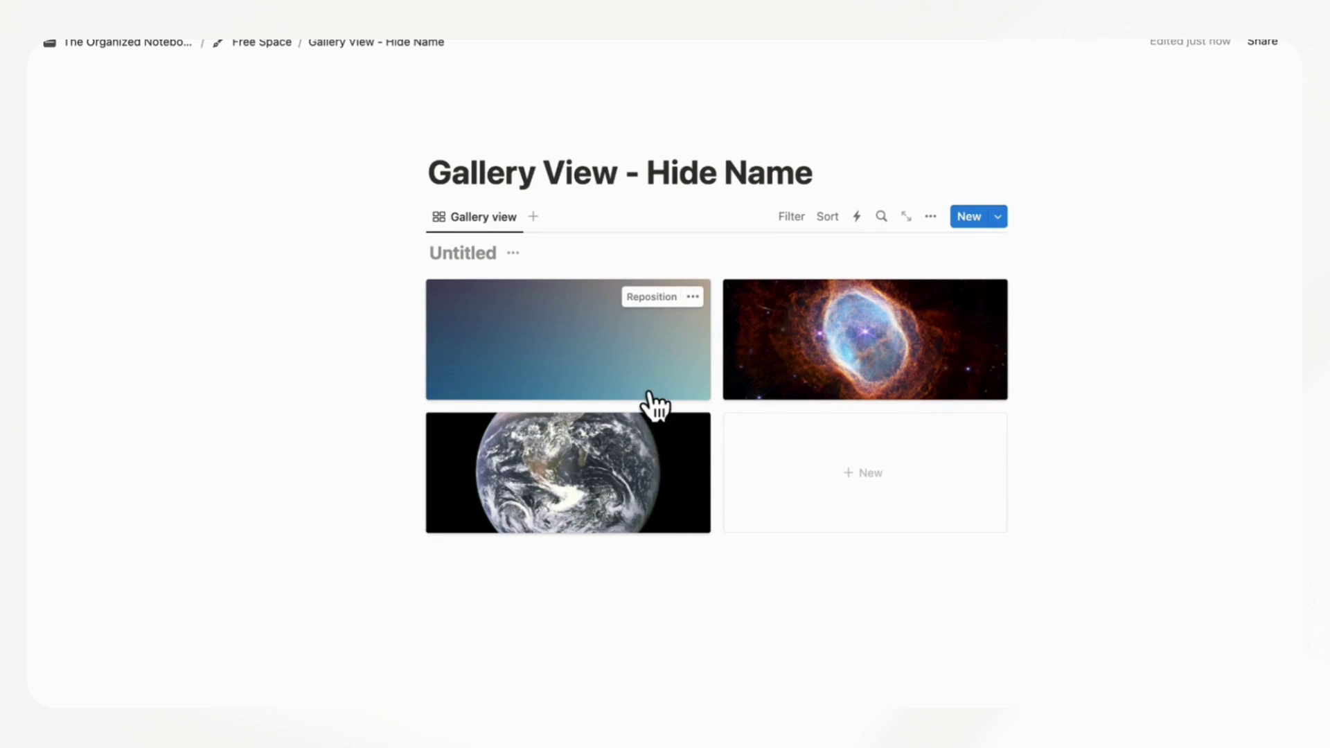
{"action": "left_click", "coordinate": [469, 255]}
{"action": "type", "text": "Pho"}
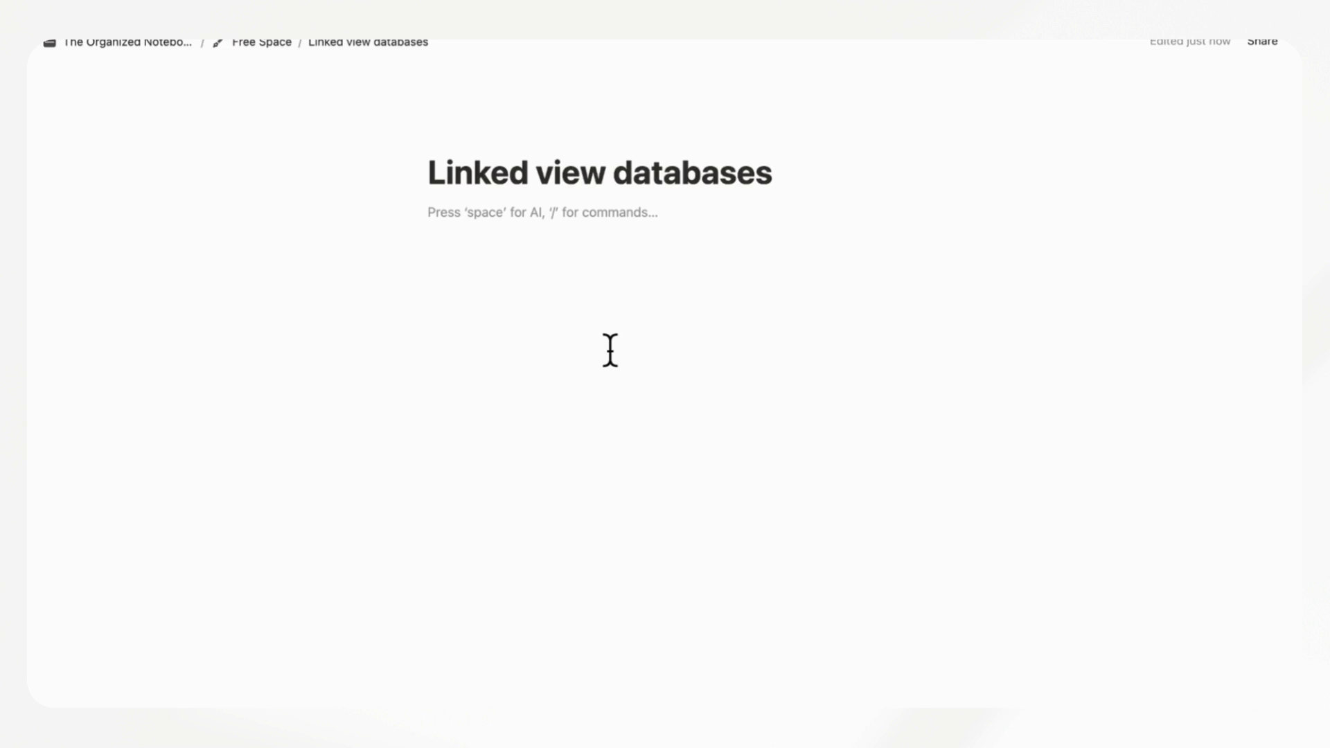
- Insert a callout on the Linked view databases page reading "DATABASES - Do not delete" in bold
{"action": "type", "text": "/call"}
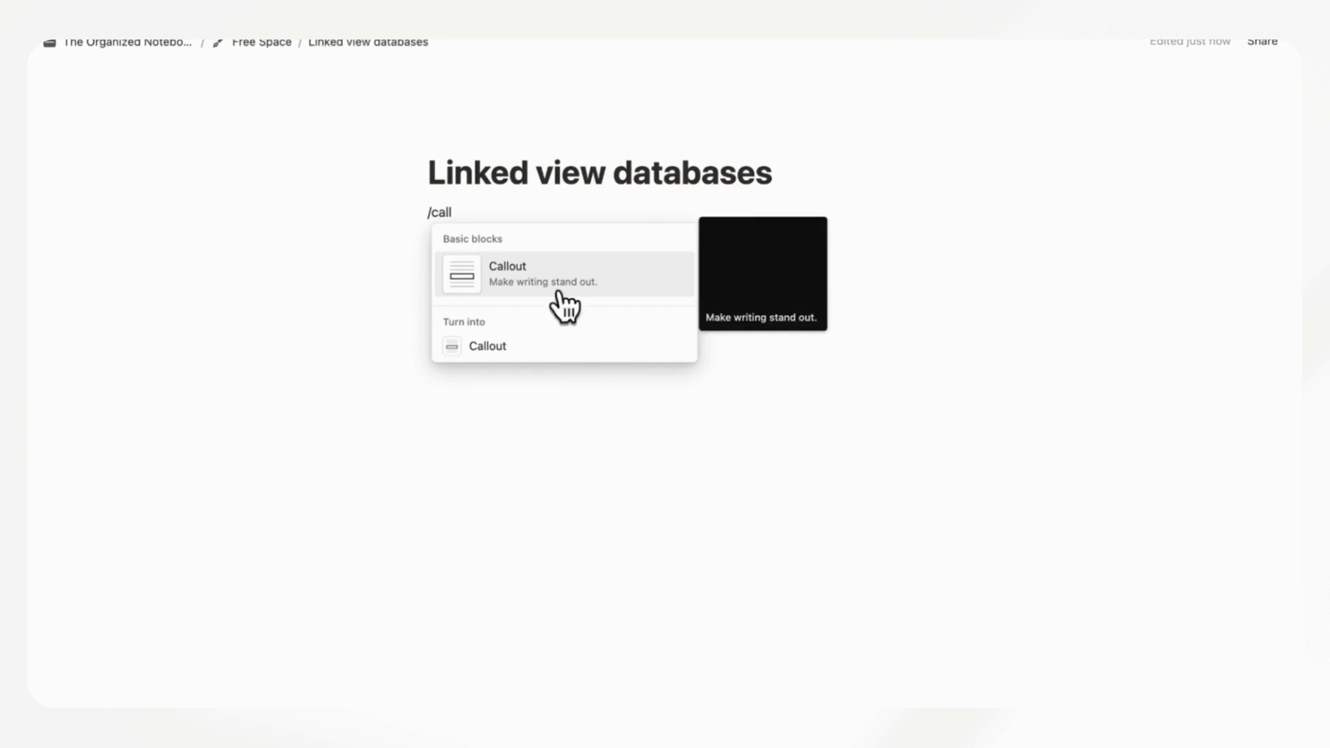
{"action": "left_click", "coordinate": [558, 288]}
{"action": "type", "text": "DATABAS"}
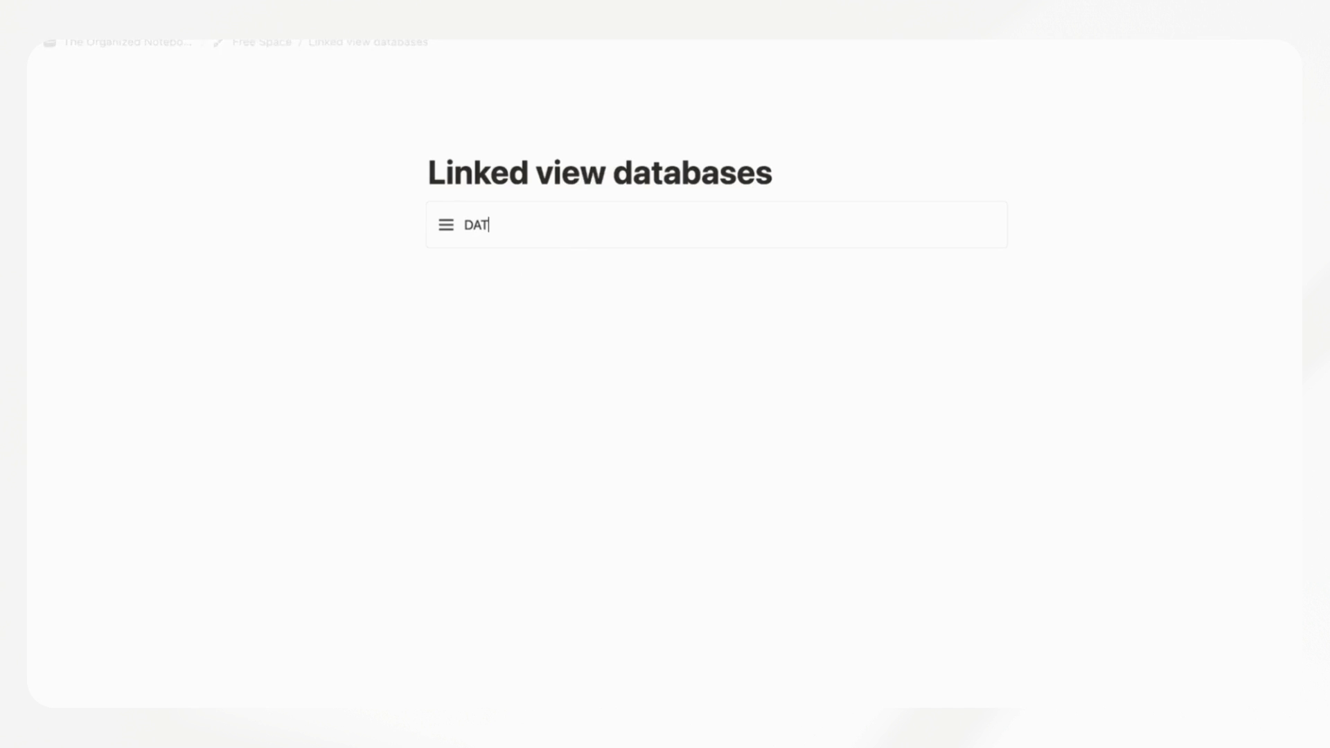
{"action": "key", "text": "Escape"}
{"action": "double_click", "coordinate": [492, 229]}
{"action": "left_click", "coordinate": [699, 198]}
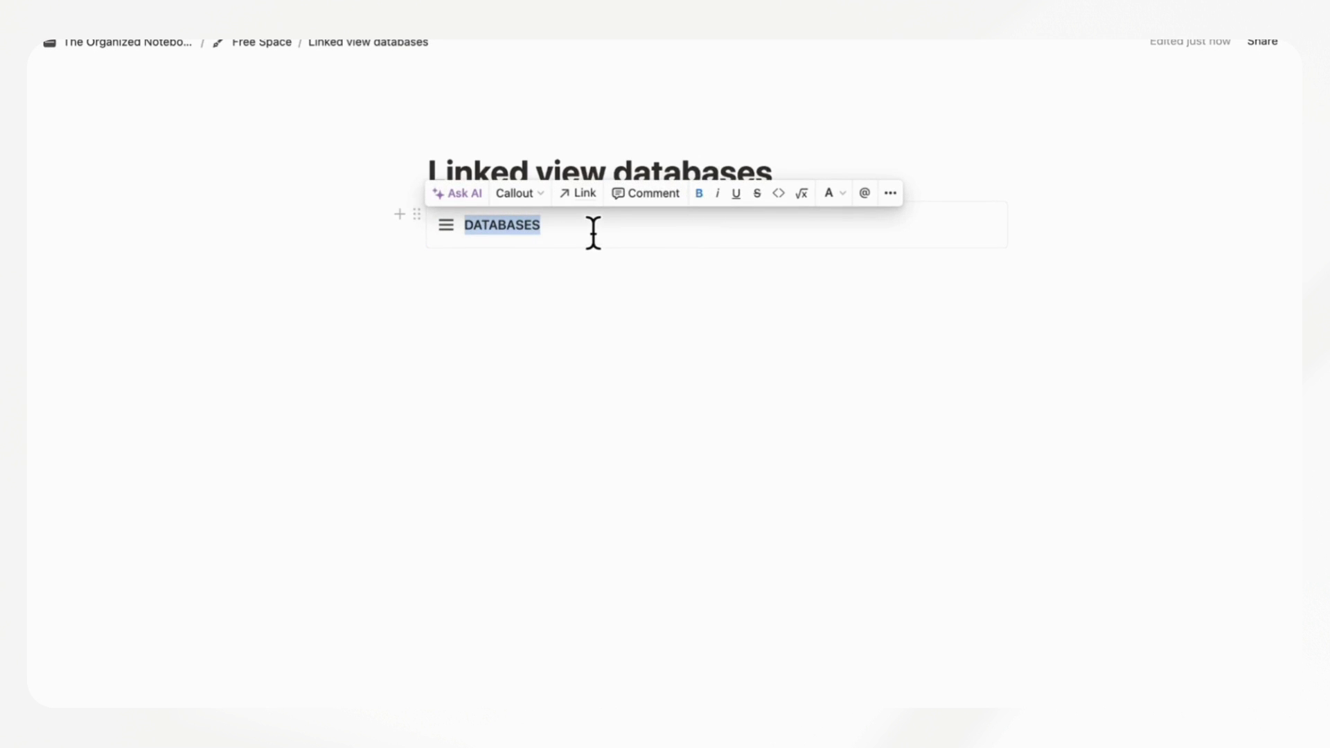
{"action": "left_click", "coordinate": [591, 231]}
{"action": "type", "text": "- Do not delete"}
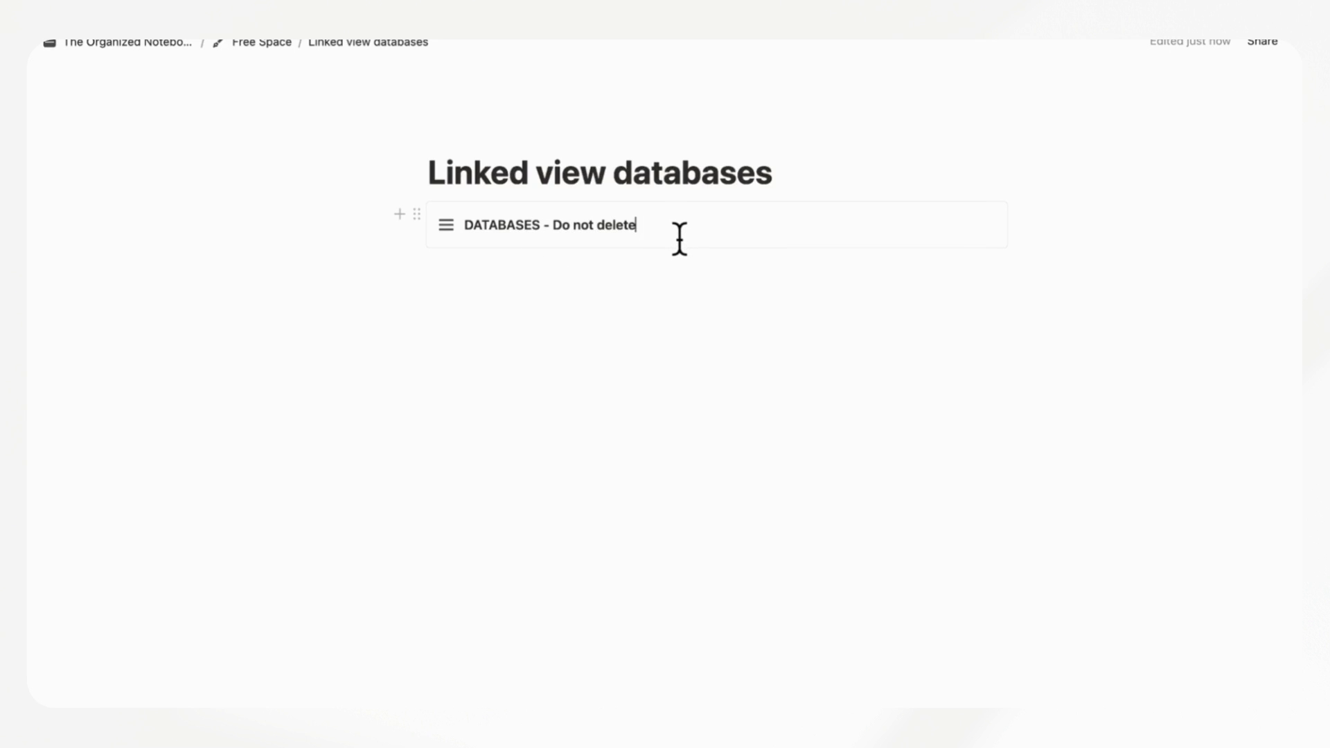
- Create a subpage below the callout as a new table database titled "Table View" and move it into the callout
{"action": "left_click", "coordinate": [551, 279]}
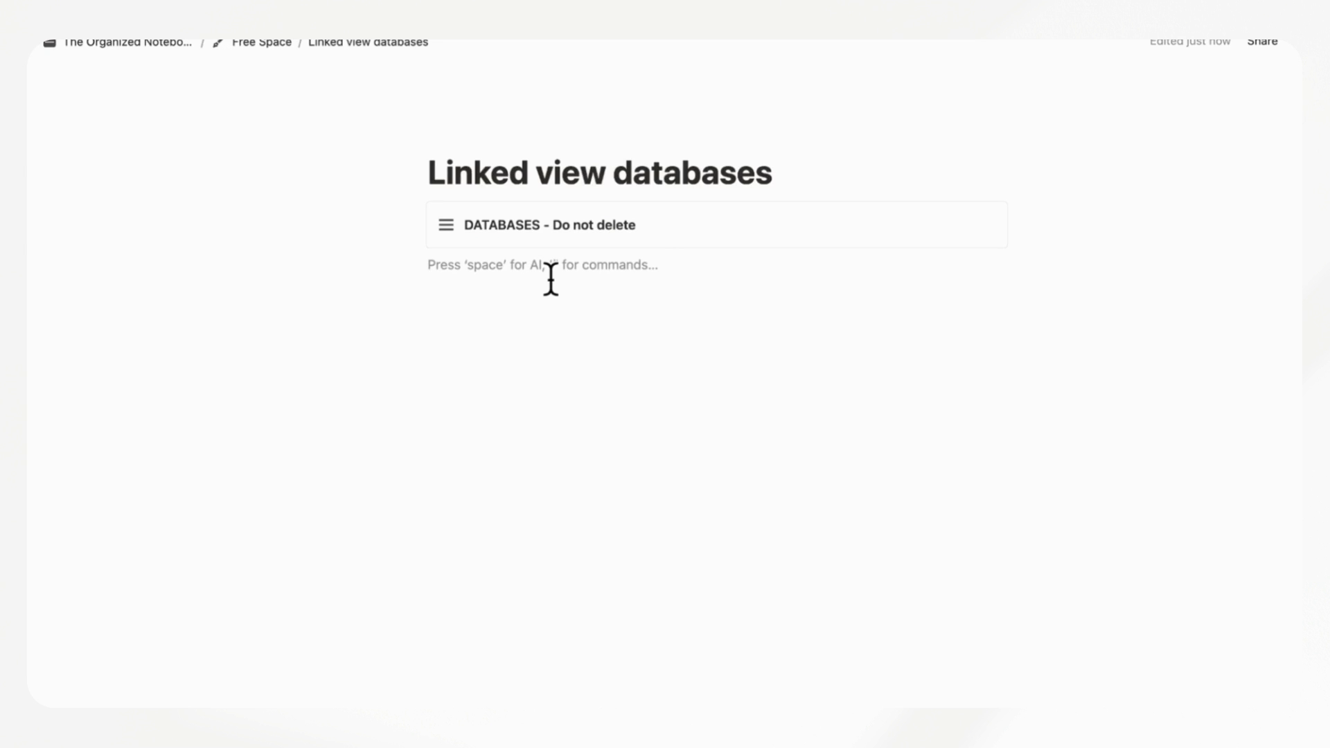
{"action": "type", "text": "/pages"}
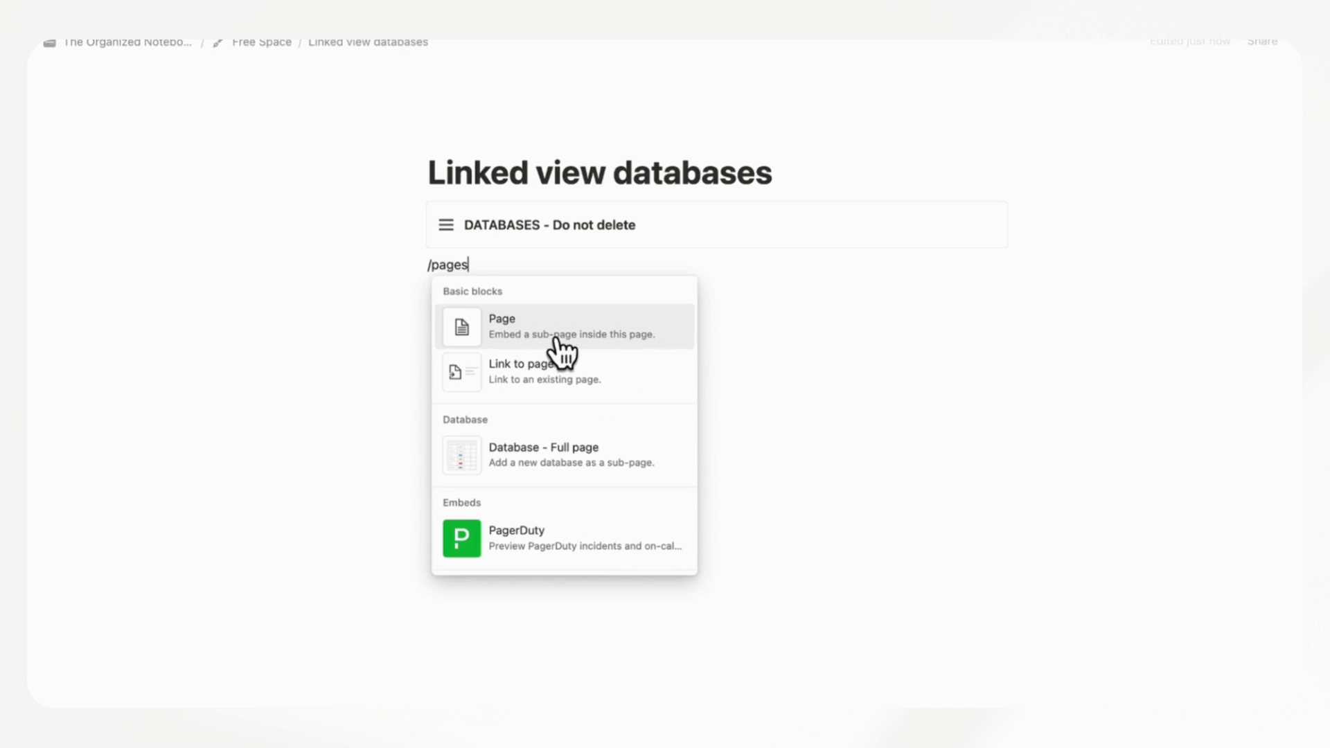
{"action": "left_click", "coordinate": [552, 343]}
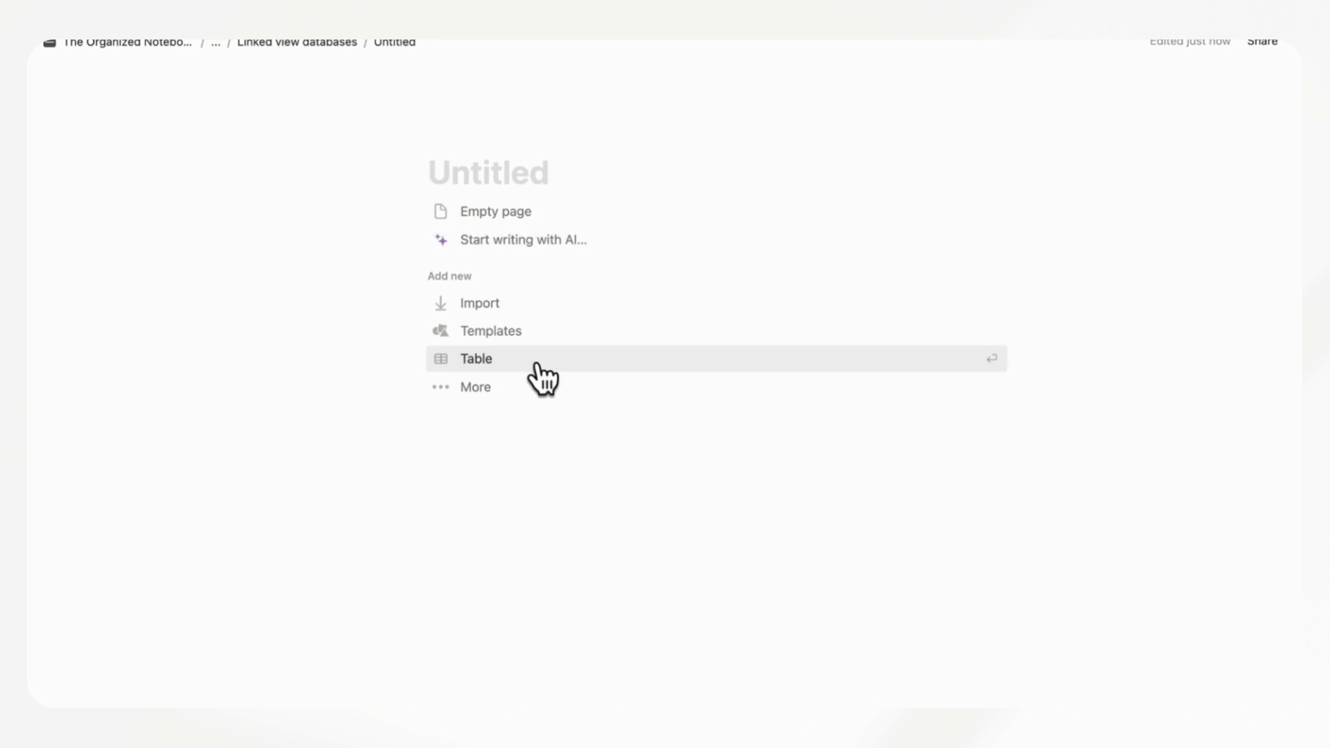
{"action": "left_click", "coordinate": [540, 359]}
{"action": "left_click", "coordinate": [1115, 430]}
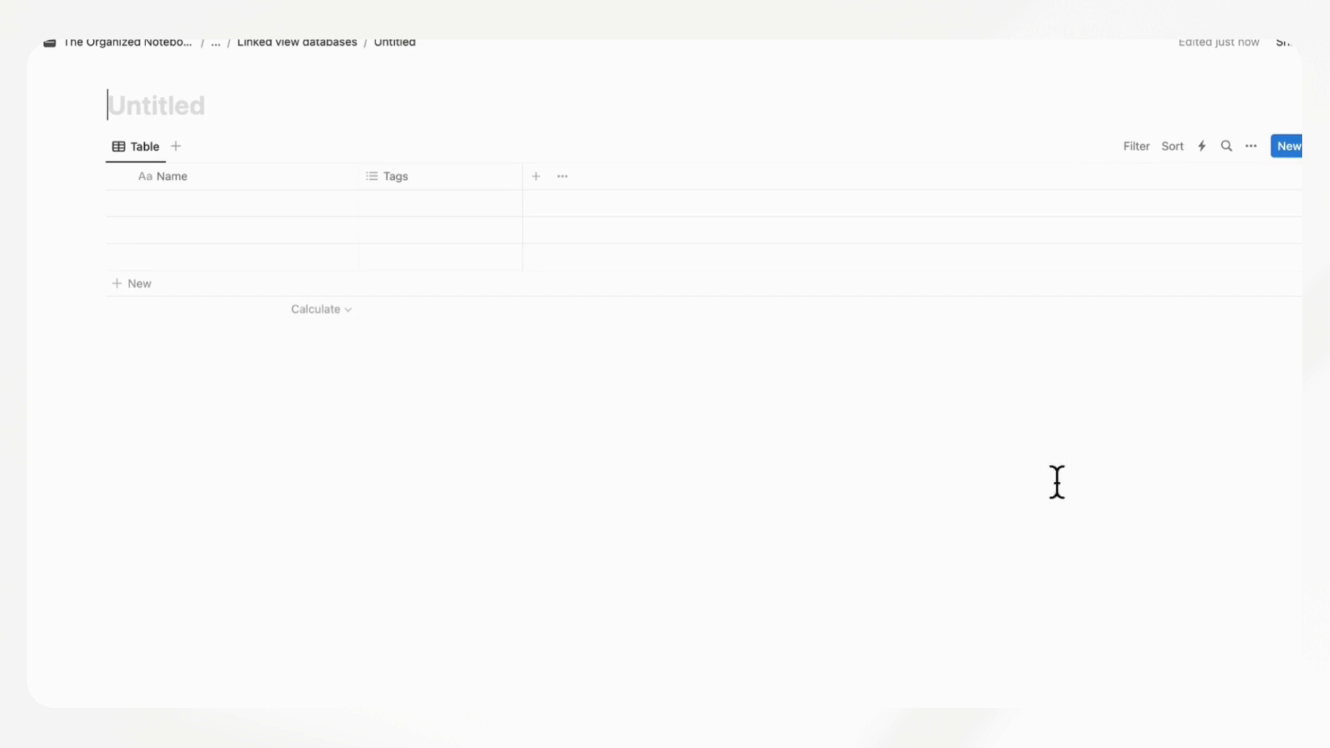
{"action": "type", "text": "Table View"}
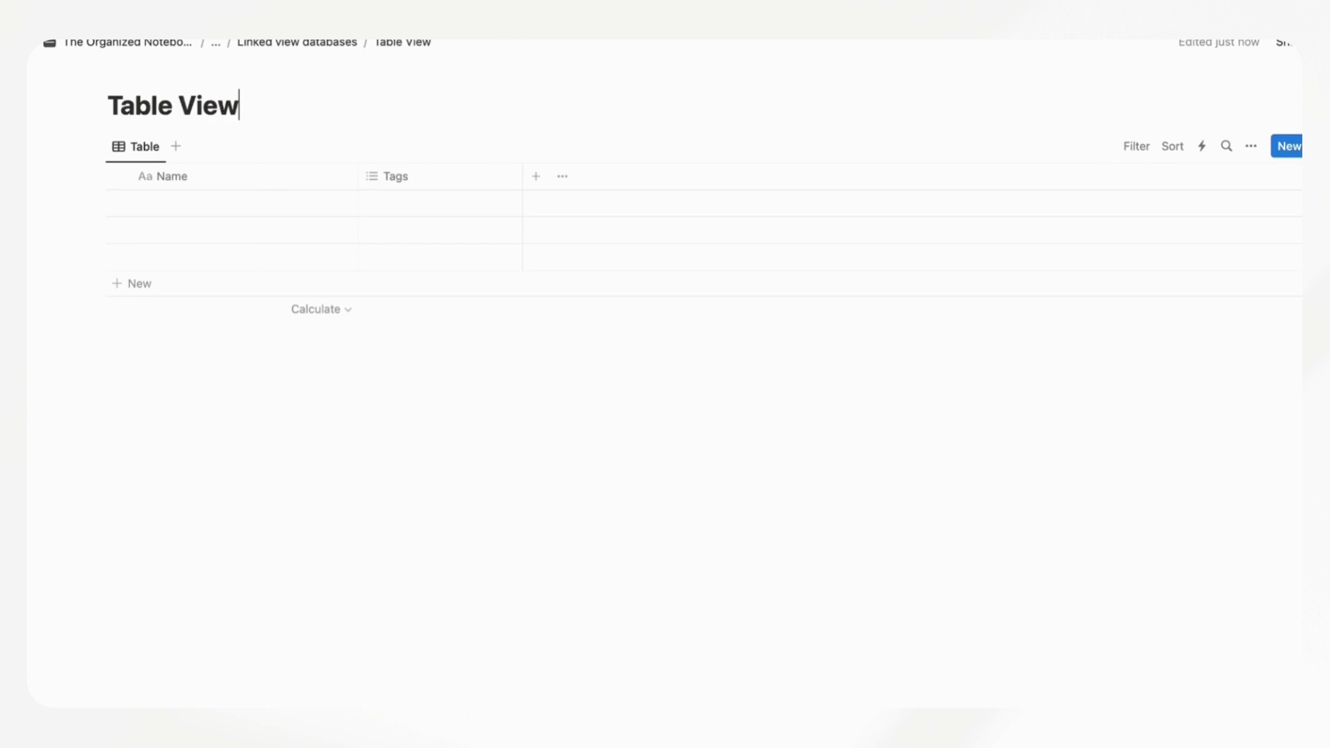
{"action": "left_click", "coordinate": [290, 43]}
{"action": "left_click_drag", "start_coordinate": [424, 266], "coordinate": [522, 229]}
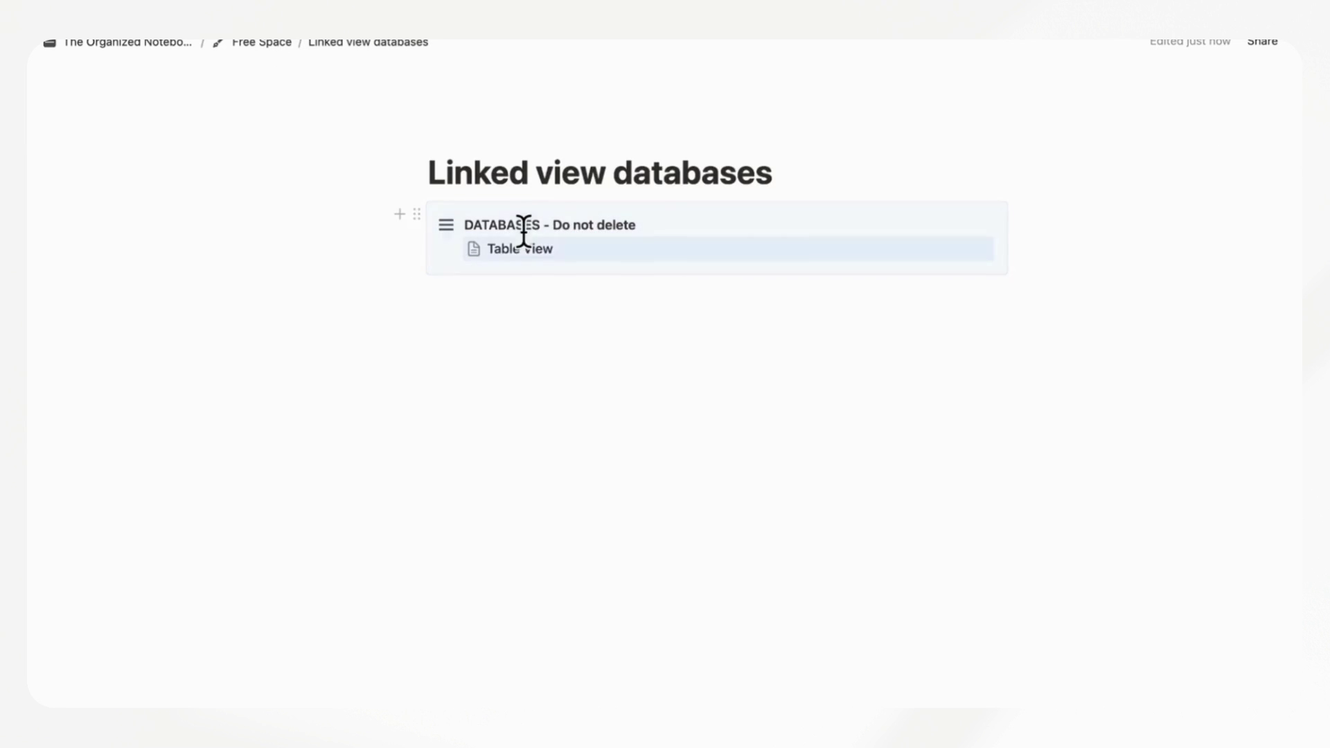
- Add a subpage titled "Calendar" inside the callout as a new calendar database and return to the Linked view databases page
{"action": "left_click", "coordinate": [522, 304]}
{"action": "type", "text": "/page"}
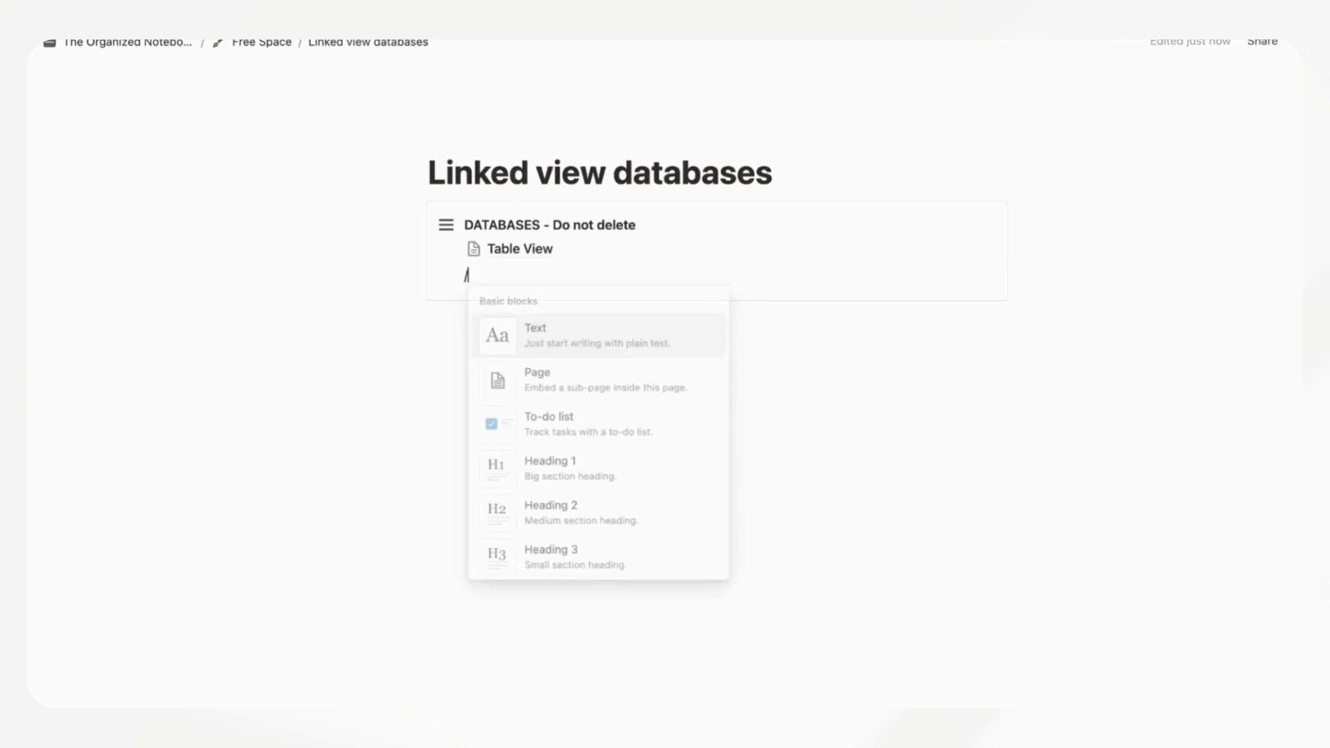
{"action": "key", "text": "Return"}
{"action": "type", "text": "Calendar"}
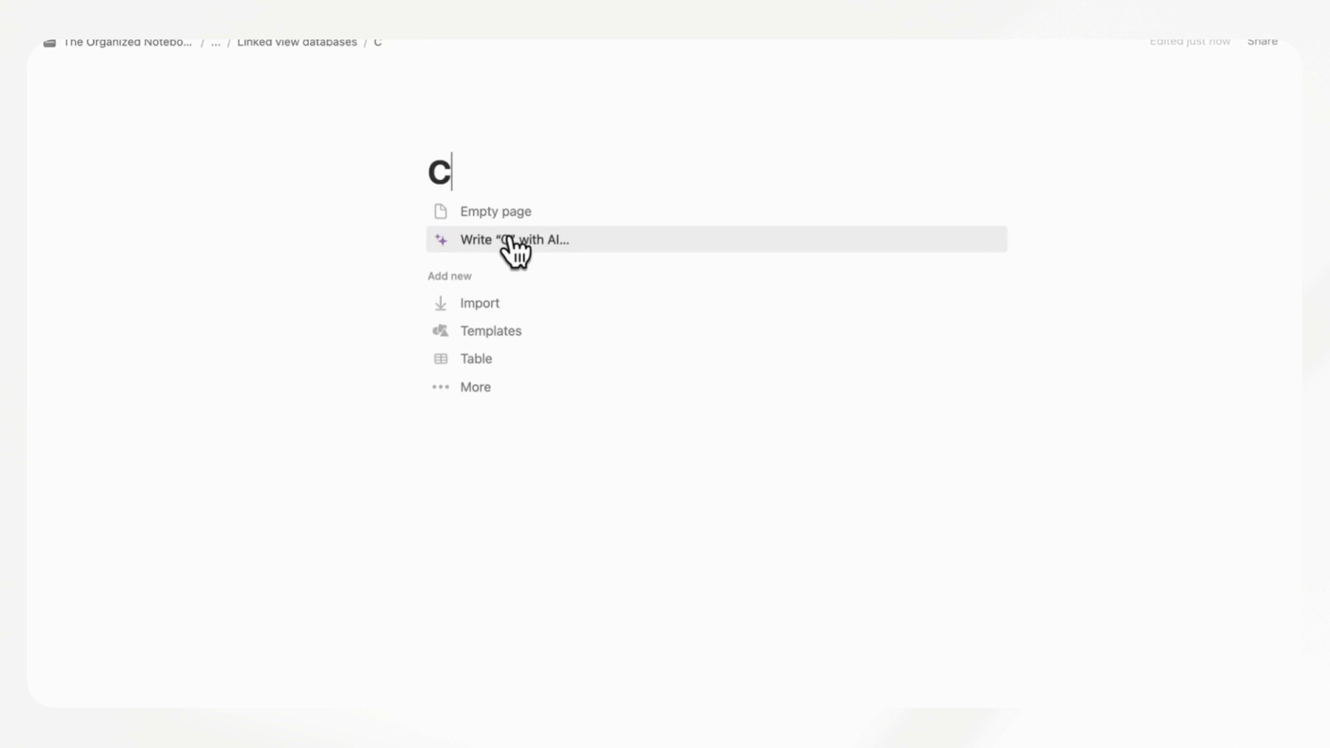
{"action": "left_click", "coordinate": [532, 388]}
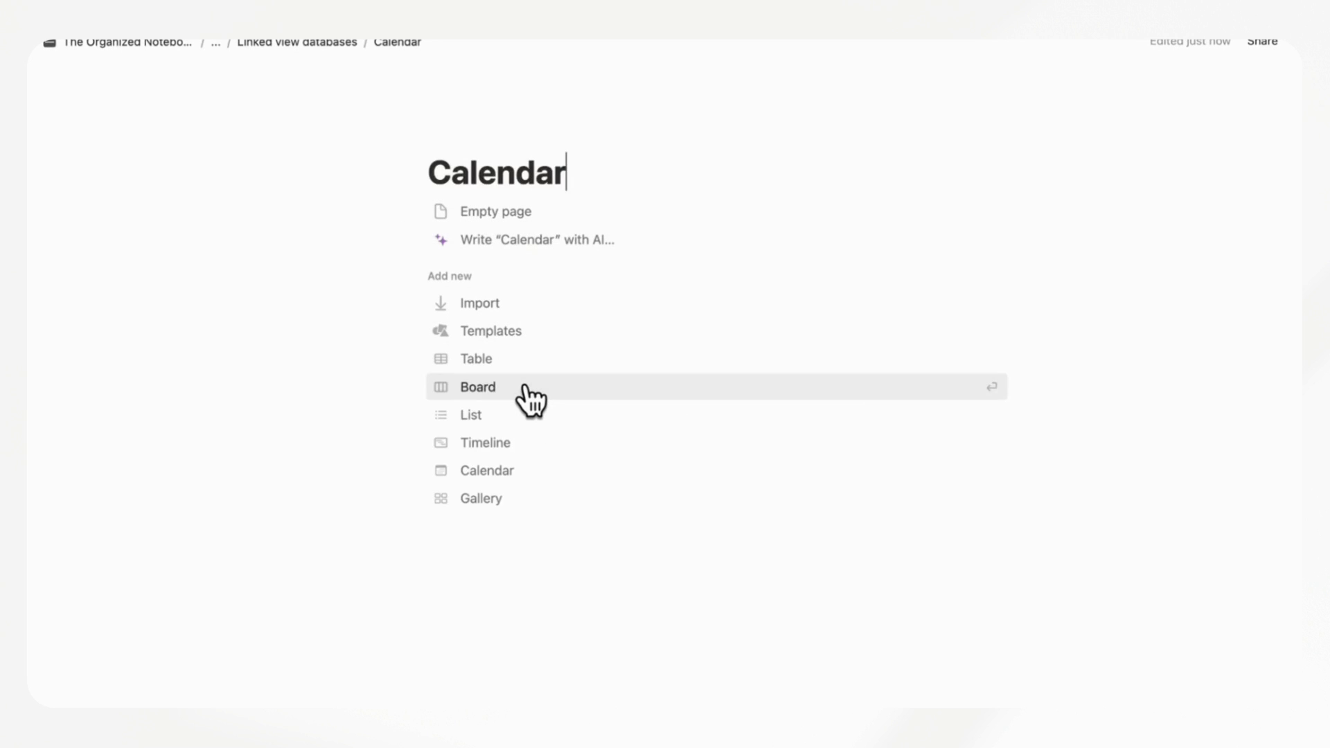
{"action": "left_click", "coordinate": [526, 474]}
{"action": "left_click", "coordinate": [1171, 454]}
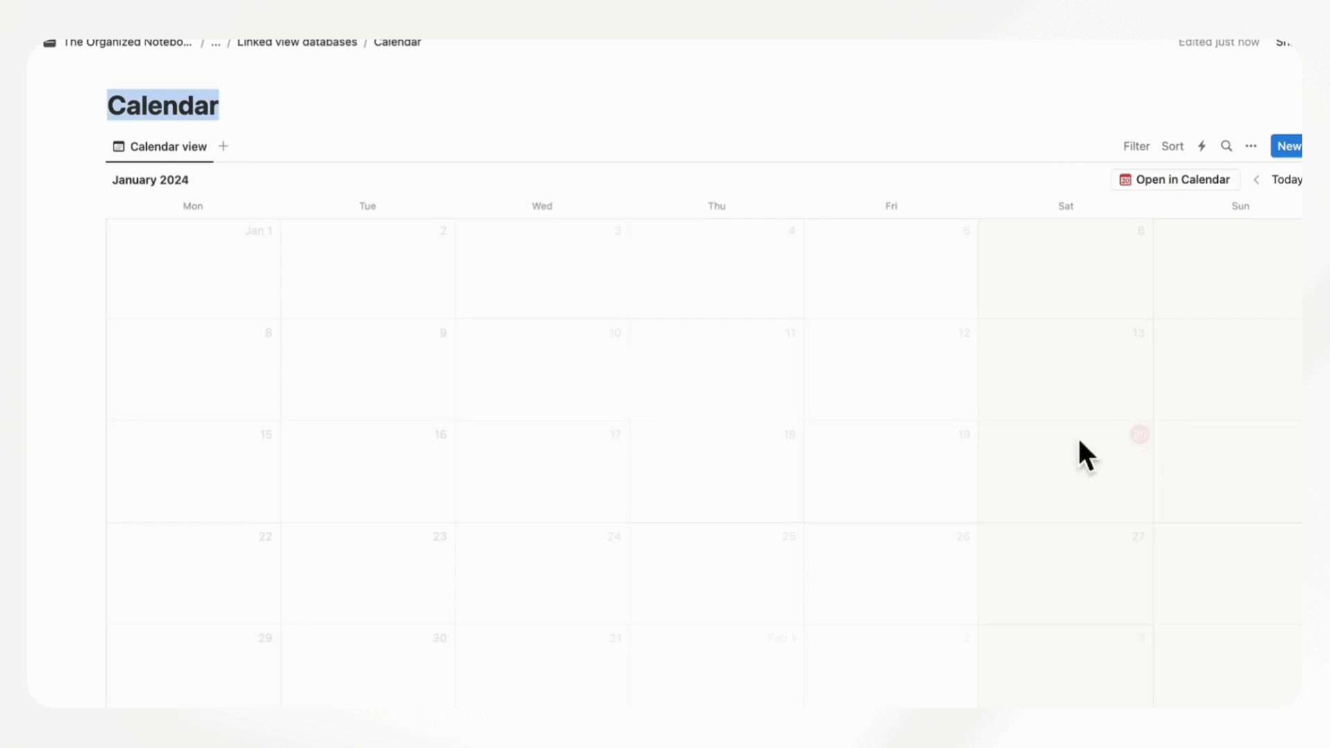
{"action": "left_click", "coordinate": [312, 43]}
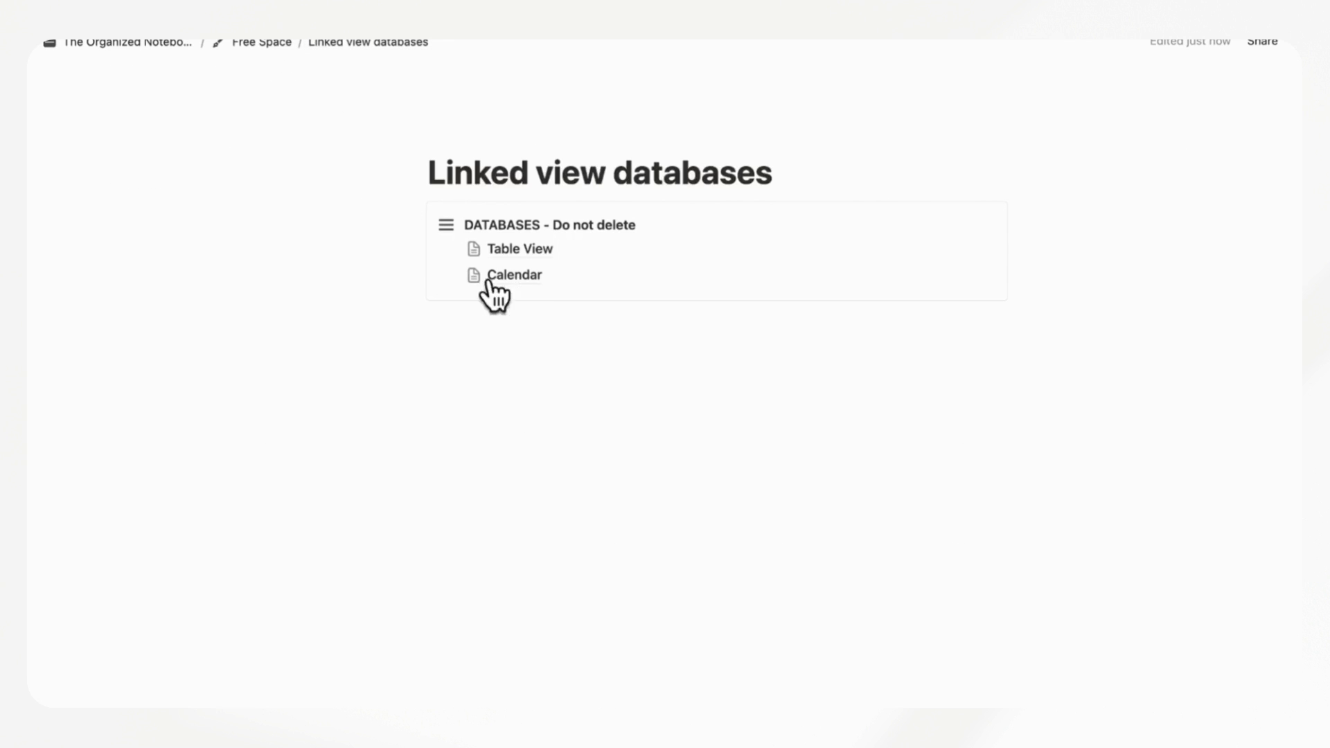
- Insert a linked view of the Calendar database below the callout, copying its existing Calendar view
{"action": "left_click", "coordinate": [520, 338]}
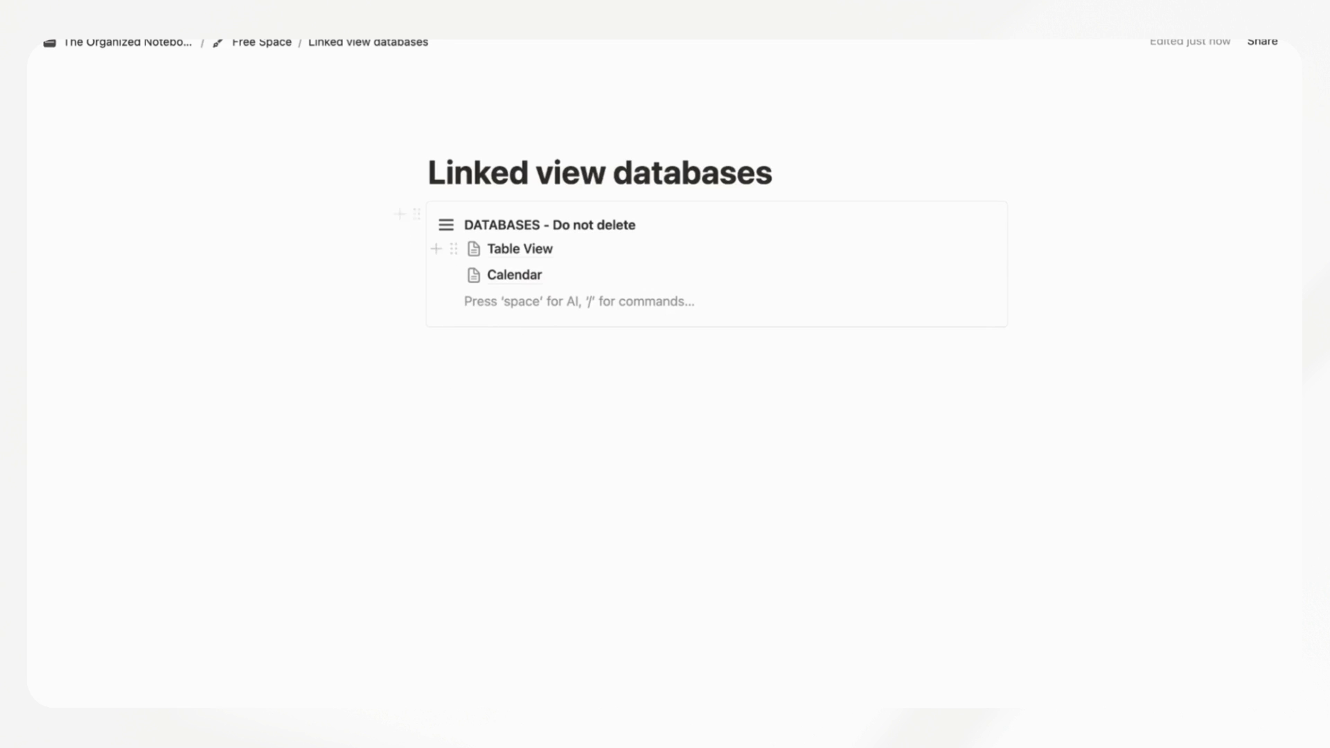
{"action": "left_click", "coordinate": [400, 213]}
{"action": "left_click", "coordinate": [444, 354]}
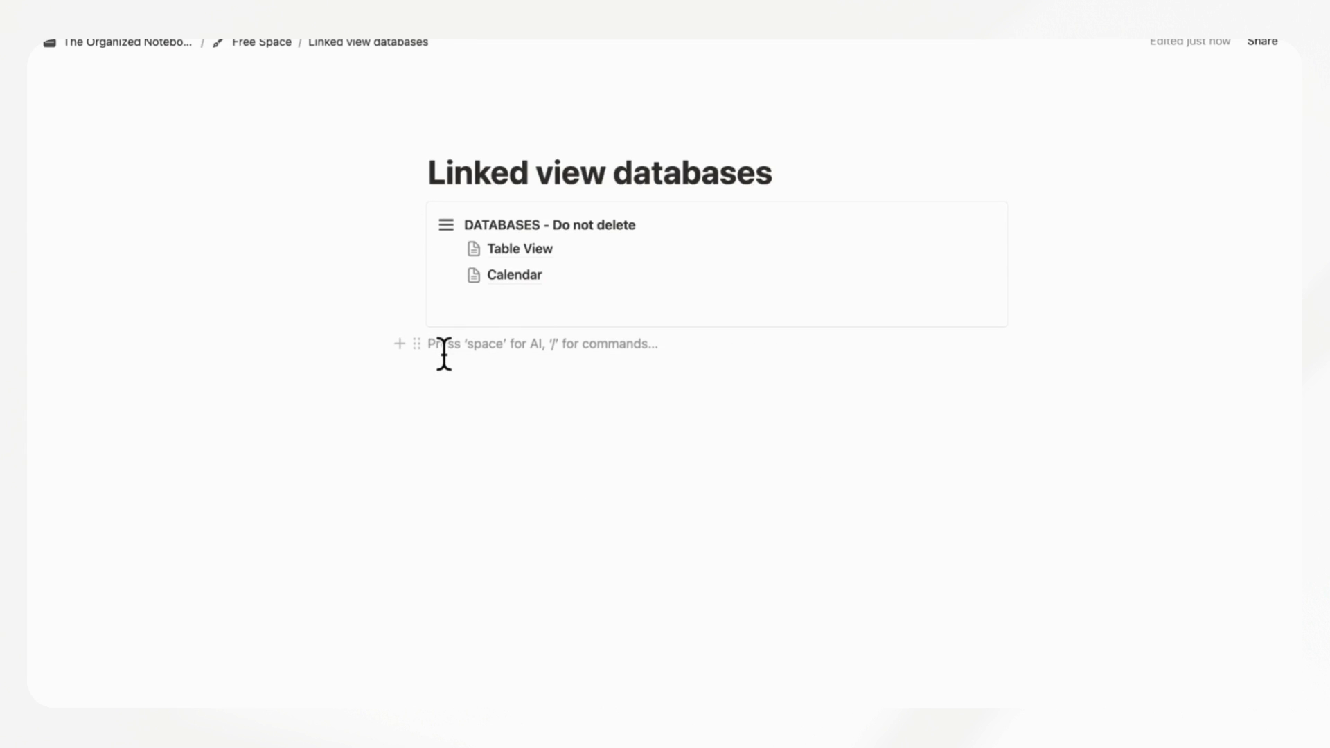
{"action": "type", "text": "/linked"}
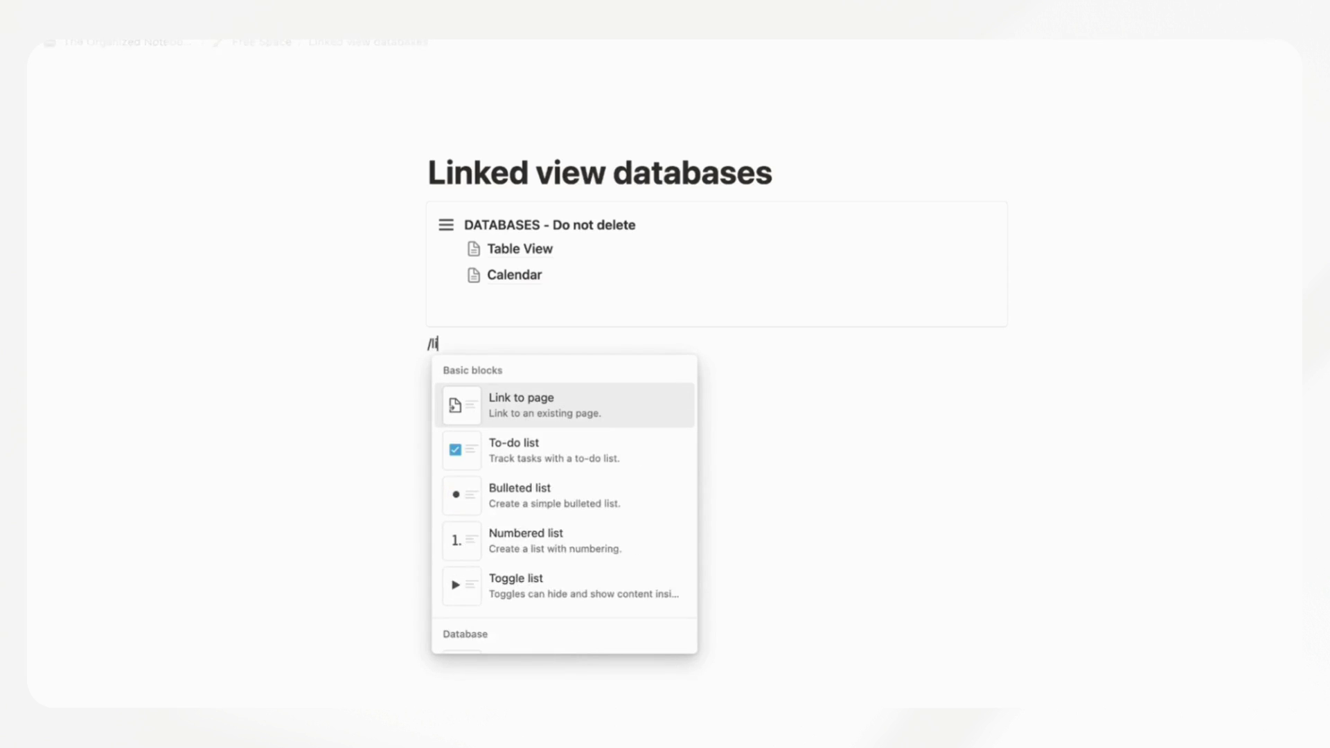
{"action": "left_click", "coordinate": [471, 409]}
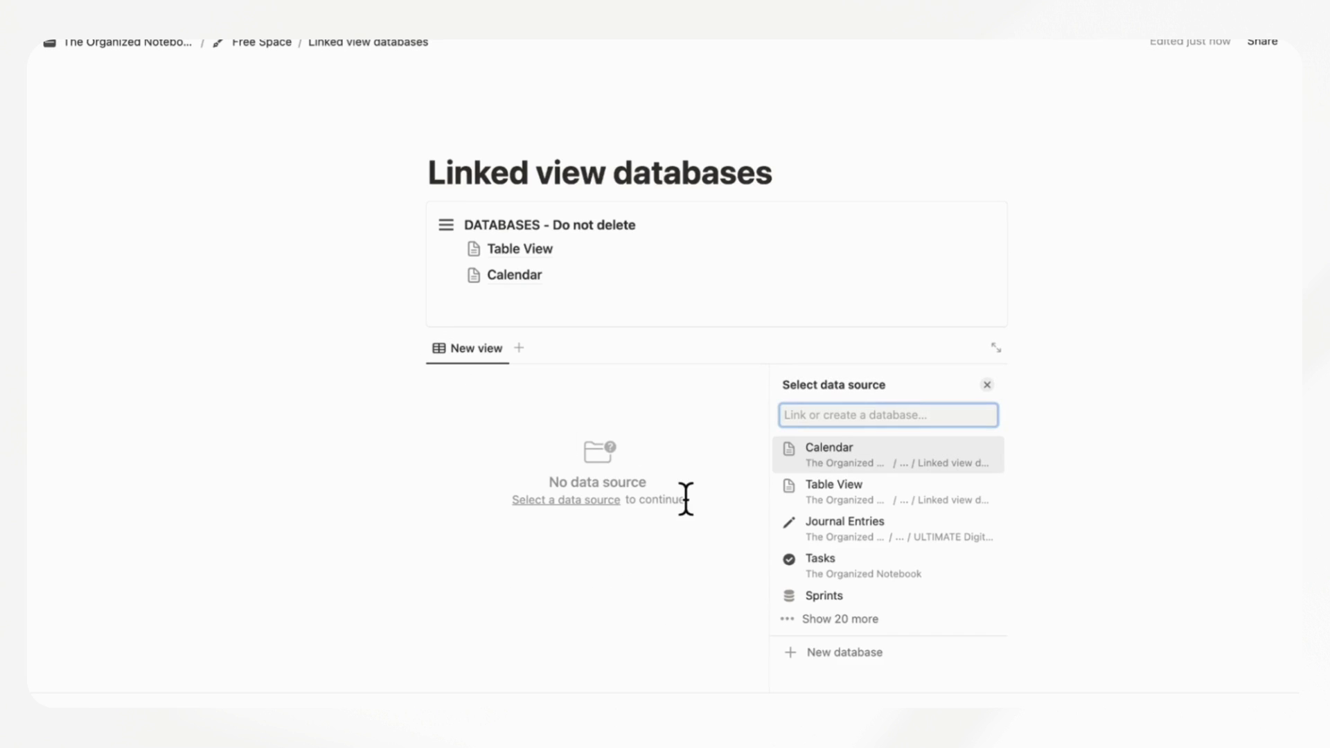
{"action": "left_click", "coordinate": [837, 461]}
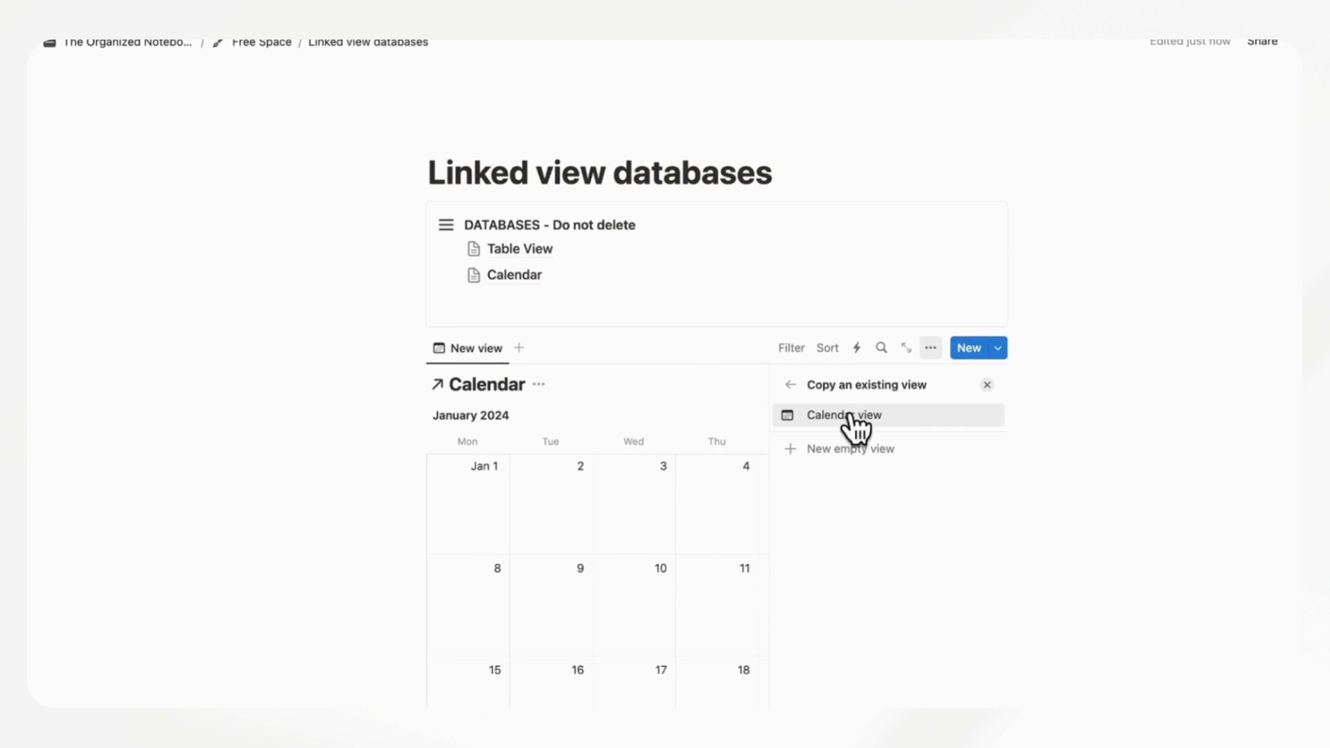
{"action": "left_click", "coordinate": [987, 384]}
- Insert a linked view of the Table View database below the calendar
{"action": "scroll", "coordinate": [1007, 443], "scroll_direction": "down", "scroll_amount": 5}
{"action": "left_click", "coordinate": [647, 596]}
{"action": "type", "text": "/linked"}
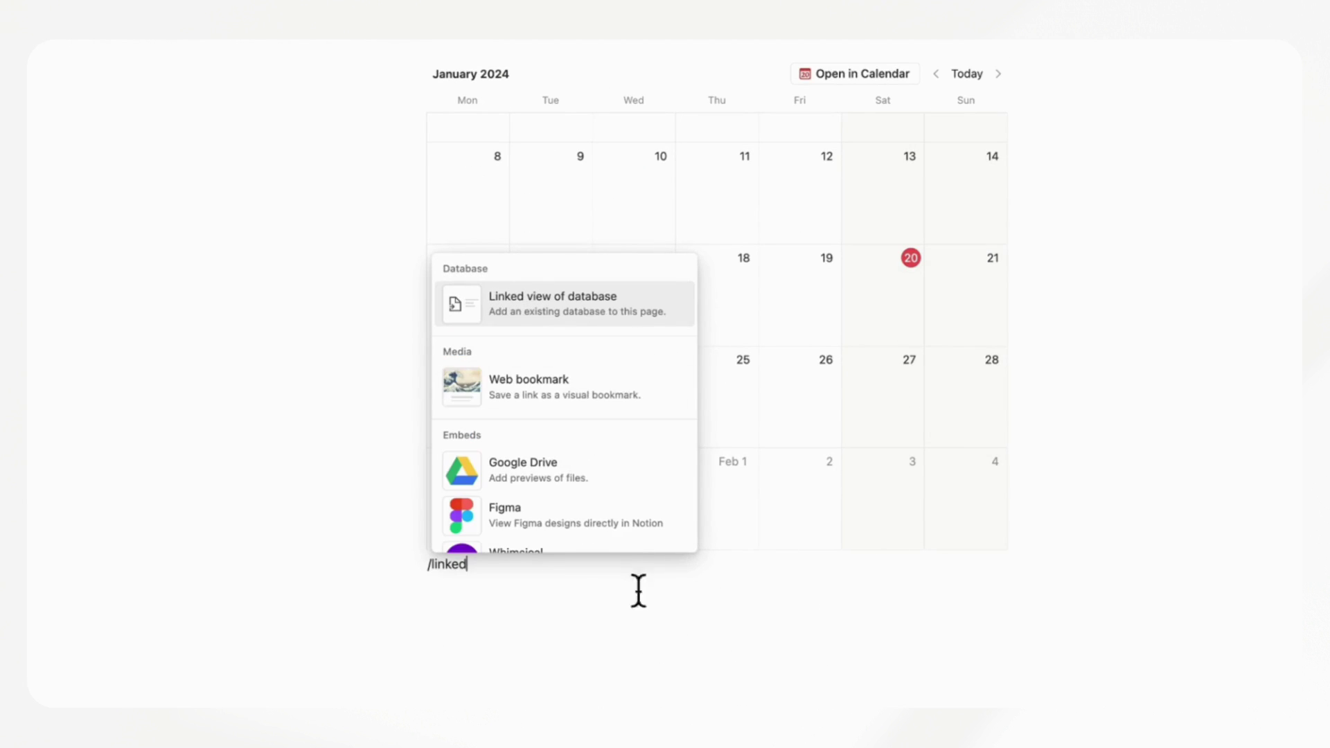
{"action": "left_click", "coordinate": [615, 305]}
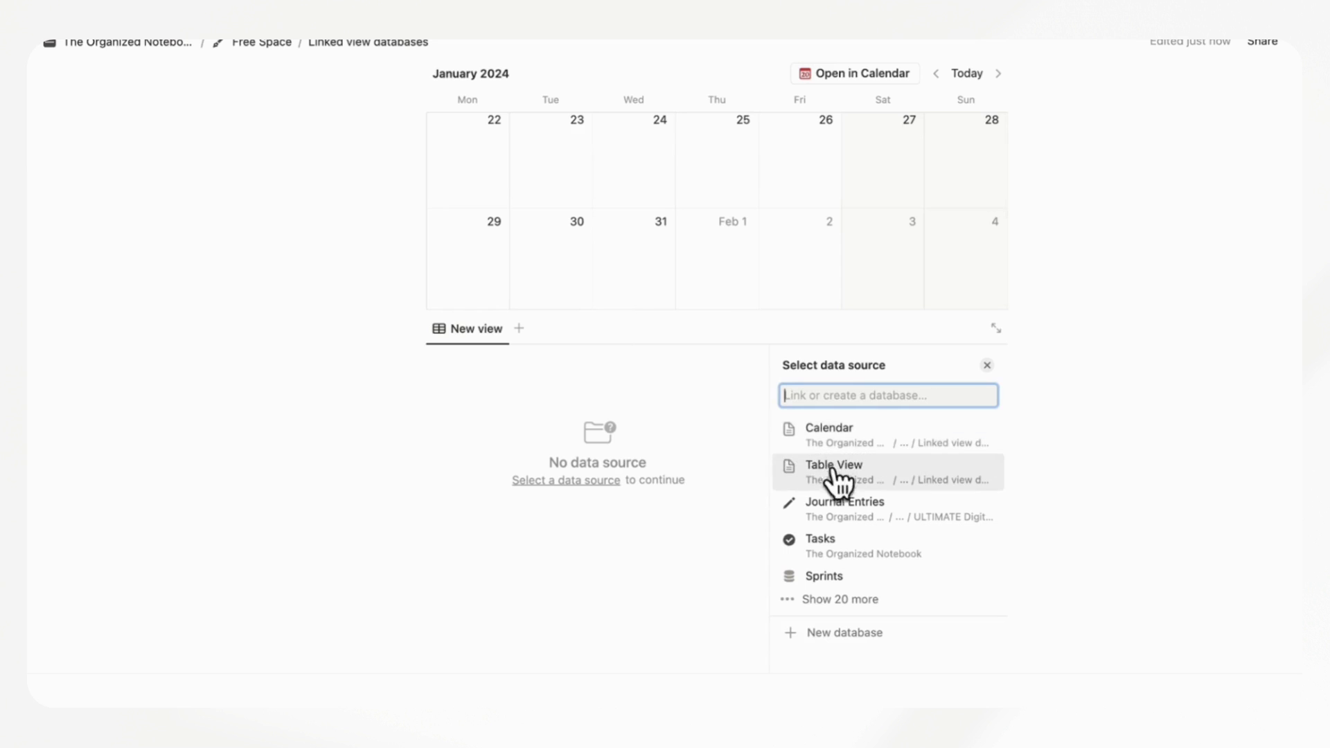
{"action": "left_click", "coordinate": [838, 471]}
{"action": "left_click", "coordinate": [987, 365]}
- Remove the empty line under the Calendar page link, closing the gap between the callout and the calendar view
{"action": "scroll", "coordinate": [904, 415], "scroll_direction": "up", "scroll_amount": 7}
{"action": "scroll", "coordinate": [426, 593], "scroll_direction": "down", "scroll_amount": 6}
{"action": "scroll", "coordinate": [460, 490], "scroll_direction": "up", "scroll_amount": 7}
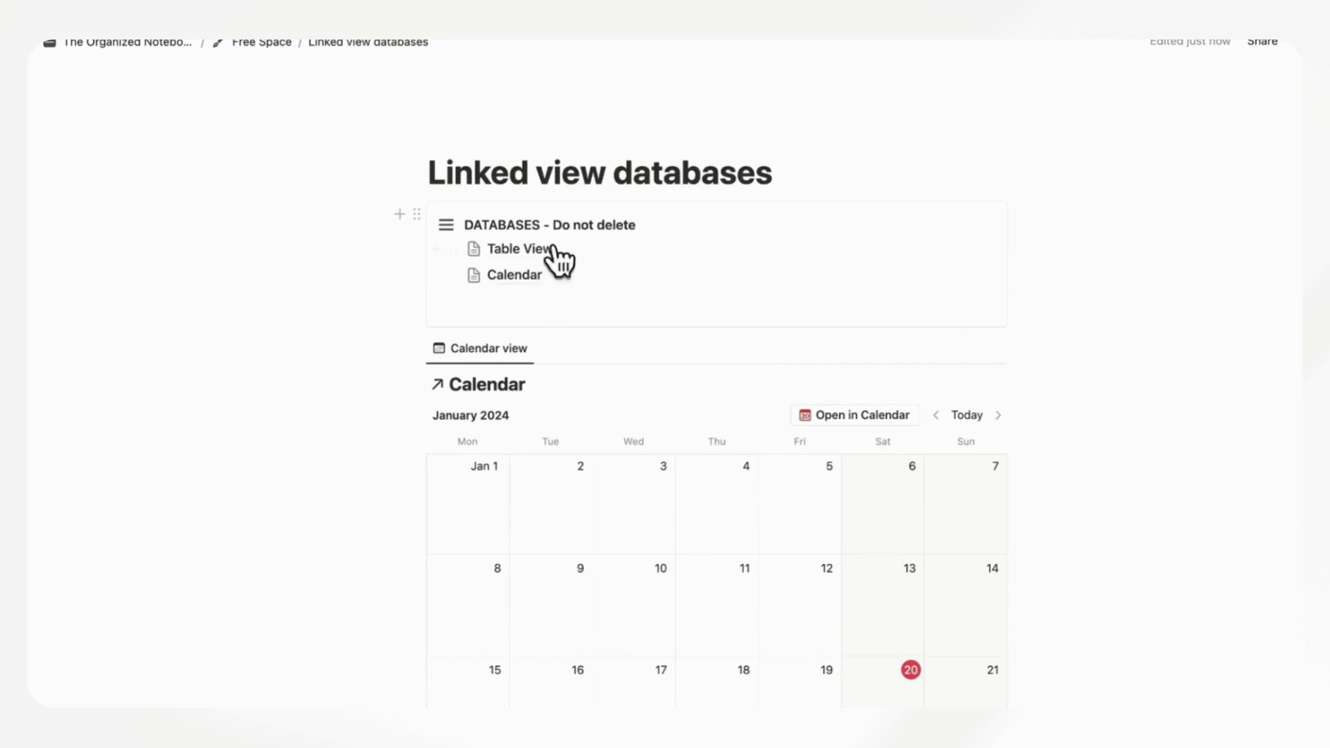
{"action": "left_click", "coordinate": [501, 309]}
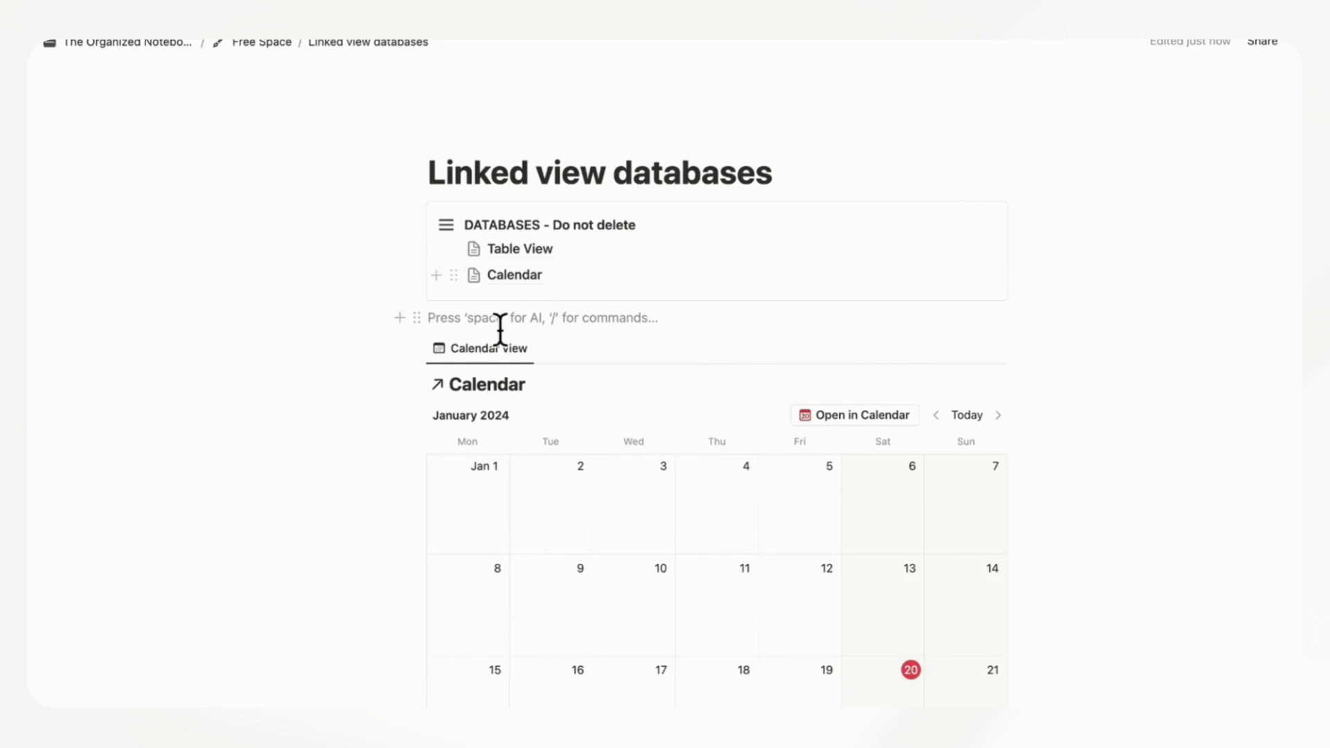
{"action": "key", "text": "BackSpace"}
{"action": "left_click_drag", "start_coordinate": [520, 260], "coordinate": [565, 301]}
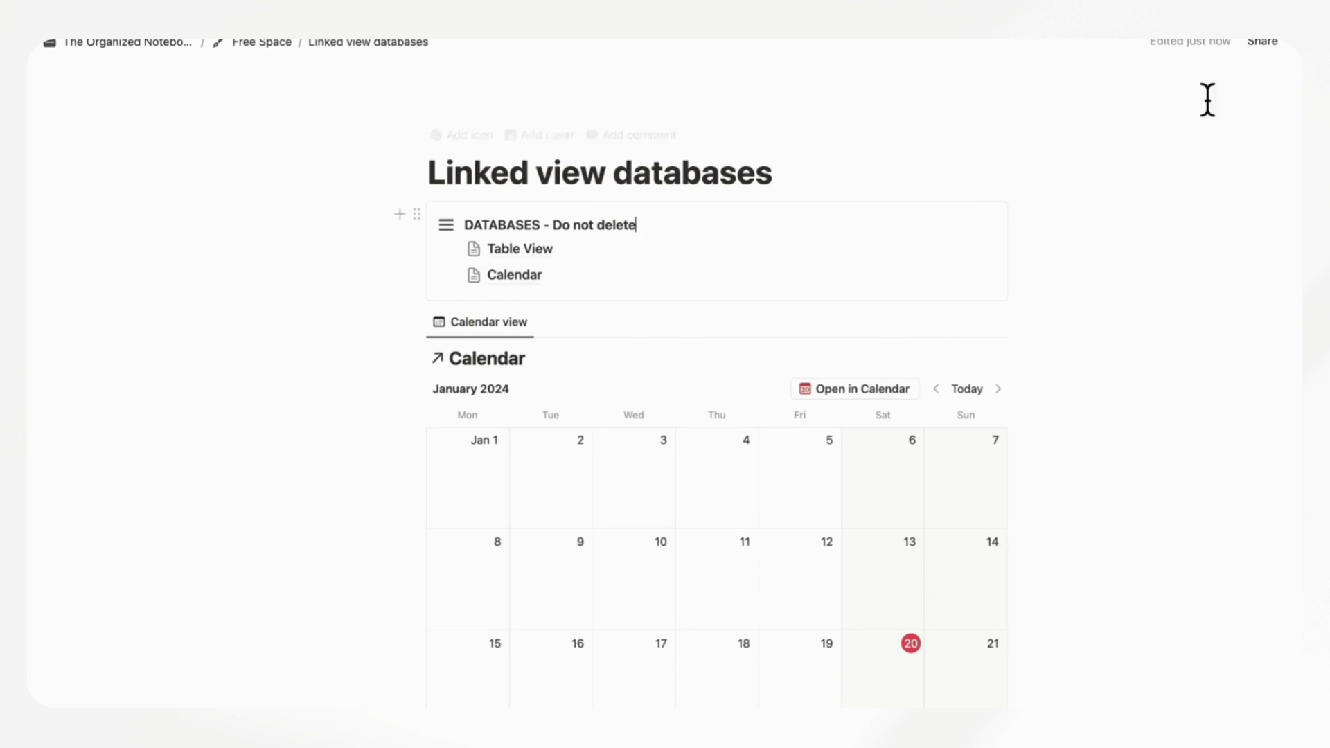
- Turn on small text and full width for the Linked view databases page
{"action": "left_click", "coordinate": [1324, 41]}
{"action": "left_click", "coordinate": [1286, 160]}
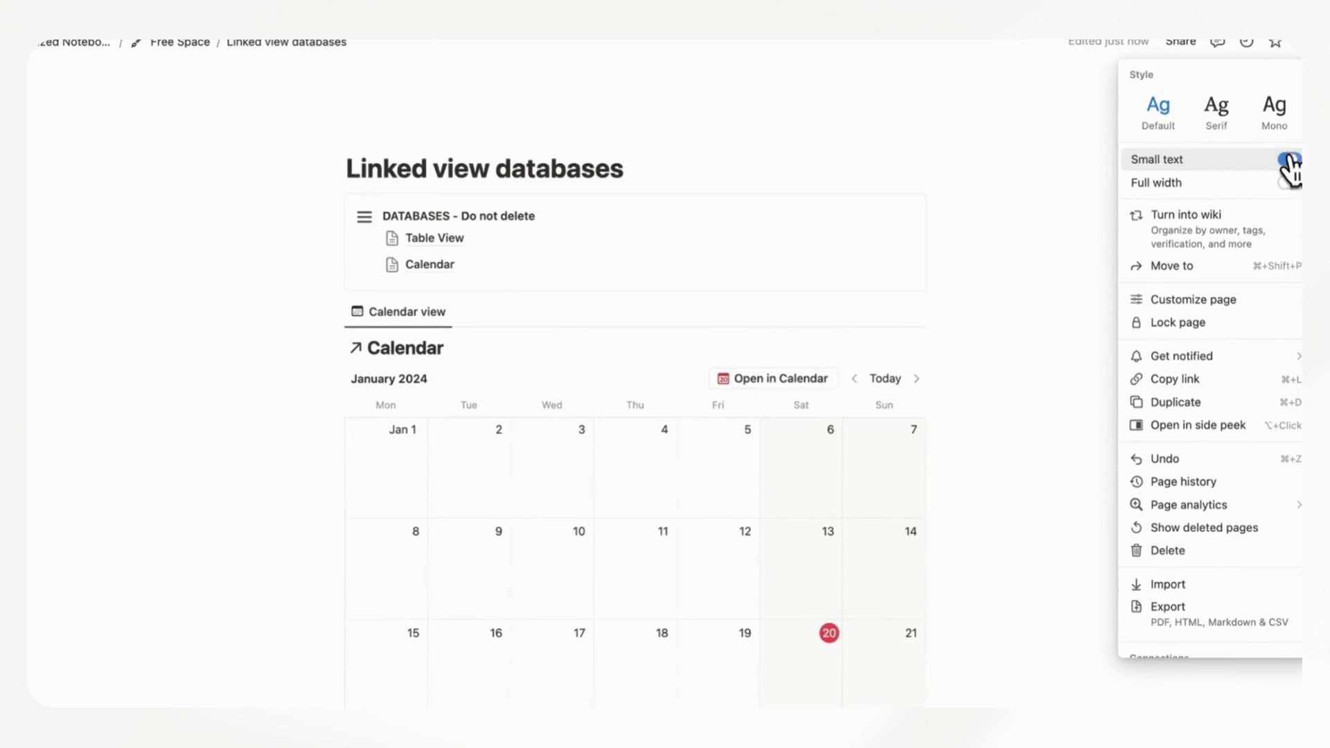
{"action": "left_click", "coordinate": [1268, 183]}
{"action": "left_click", "coordinate": [182, 338]}
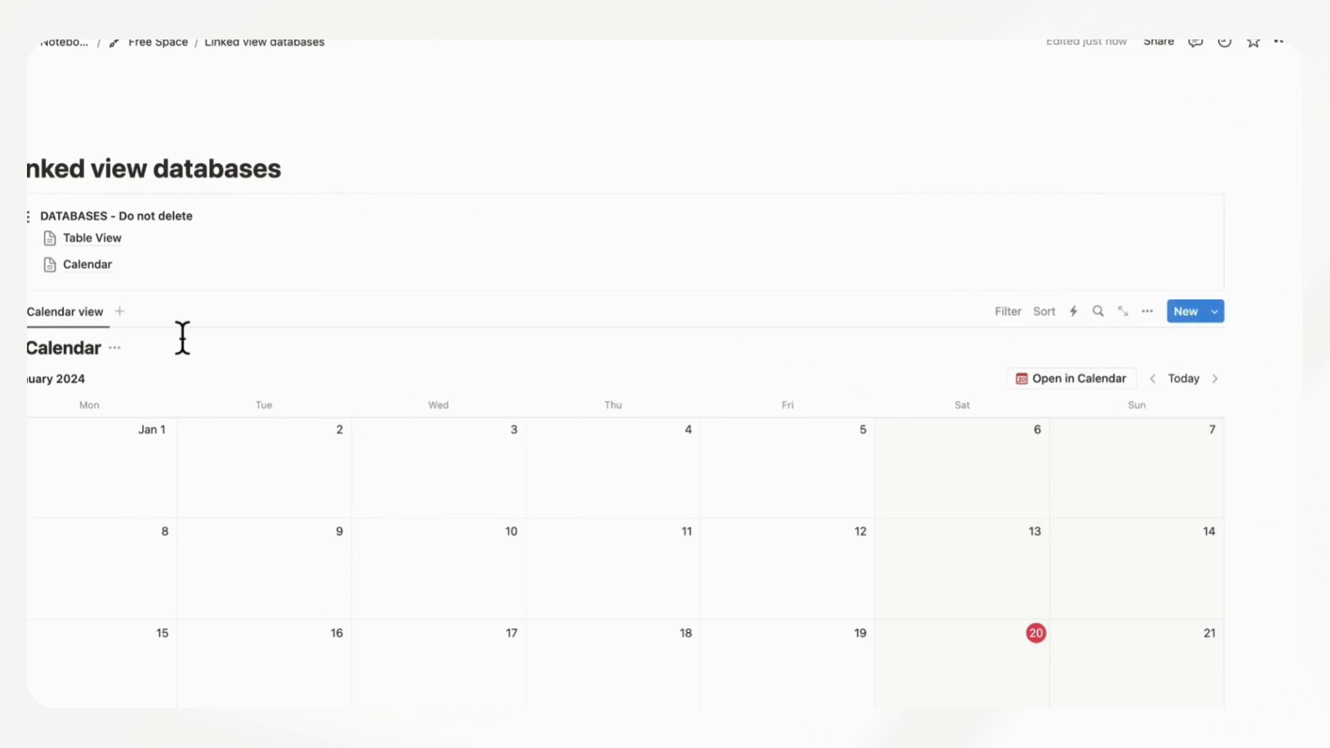
- Add an empty line under the page title and place the Calendar linked view beside it as a second column
{"action": "left_click", "coordinate": [345, 172]}
{"action": "key", "text": "Return"}
{"action": "type", "text": "/col"}
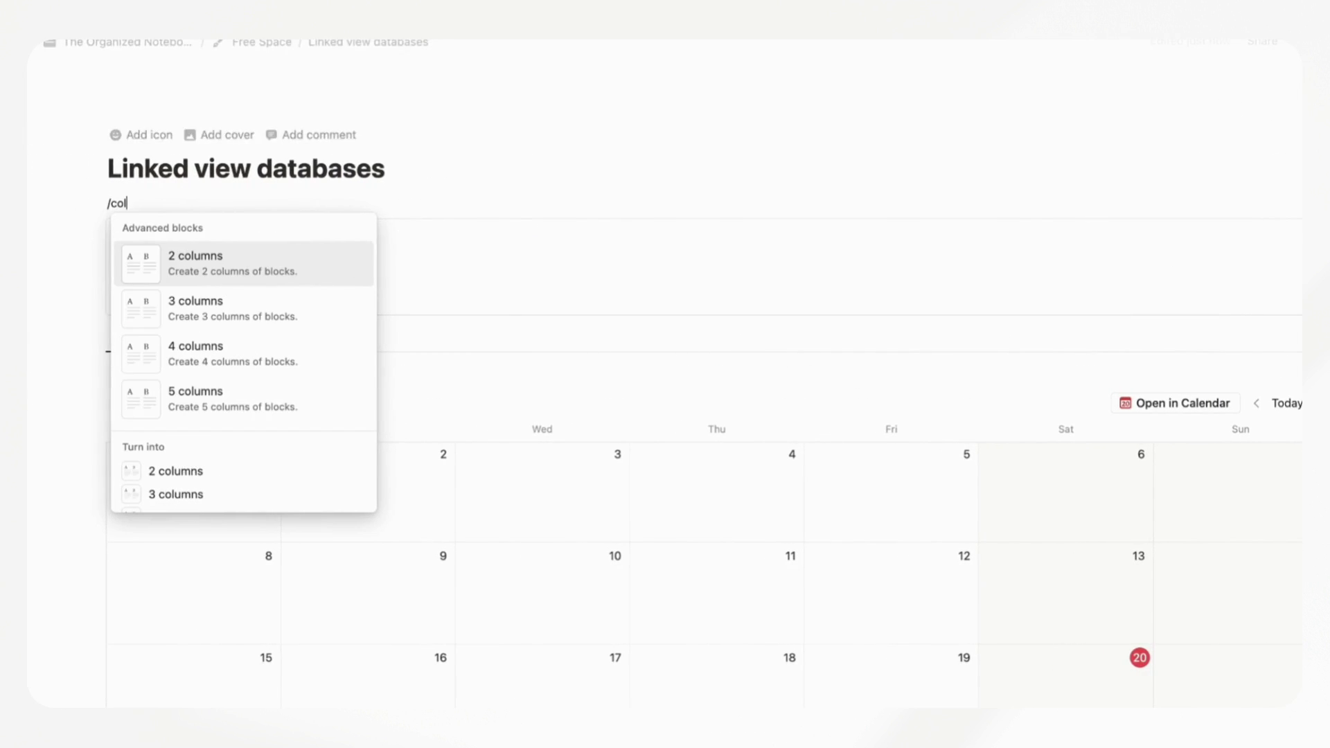
{"action": "key", "text": "BackSpace"}
{"action": "key", "text": "BackSpace"}
{"action": "key", "text": "BackSpace"}
{"action": "key", "text": "BackSpace"}
{"action": "left_click_drag", "start_coordinate": [92, 356], "coordinate": [940, 214]}
- Move the DATABASES callout into the column beside the calendar and narrow that column
{"action": "scroll", "coordinate": [665, 528], "scroll_direction": "down", "scroll_amount": 8}
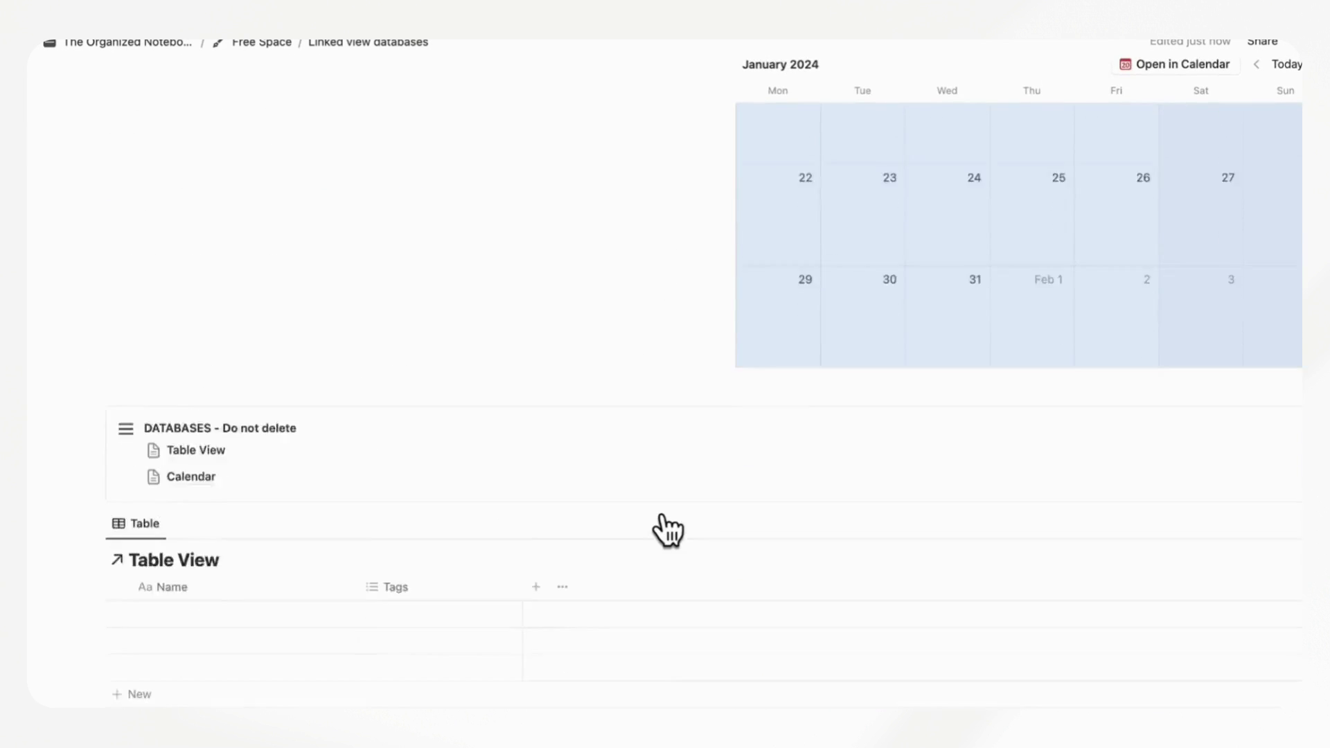
{"action": "scroll", "coordinate": [315, 385], "scroll_direction": "up", "scroll_amount": 3}
{"action": "left_click_drag", "start_coordinate": [93, 498], "coordinate": [258, 303]}
{"action": "left_click_drag", "start_coordinate": [736, 300], "coordinate": [377, 320]}
- Move the Table View linked view into the calendar's column, directly beneath the calendar
{"action": "scroll", "coordinate": [520, 436], "scroll_direction": "down", "scroll_amount": 8}
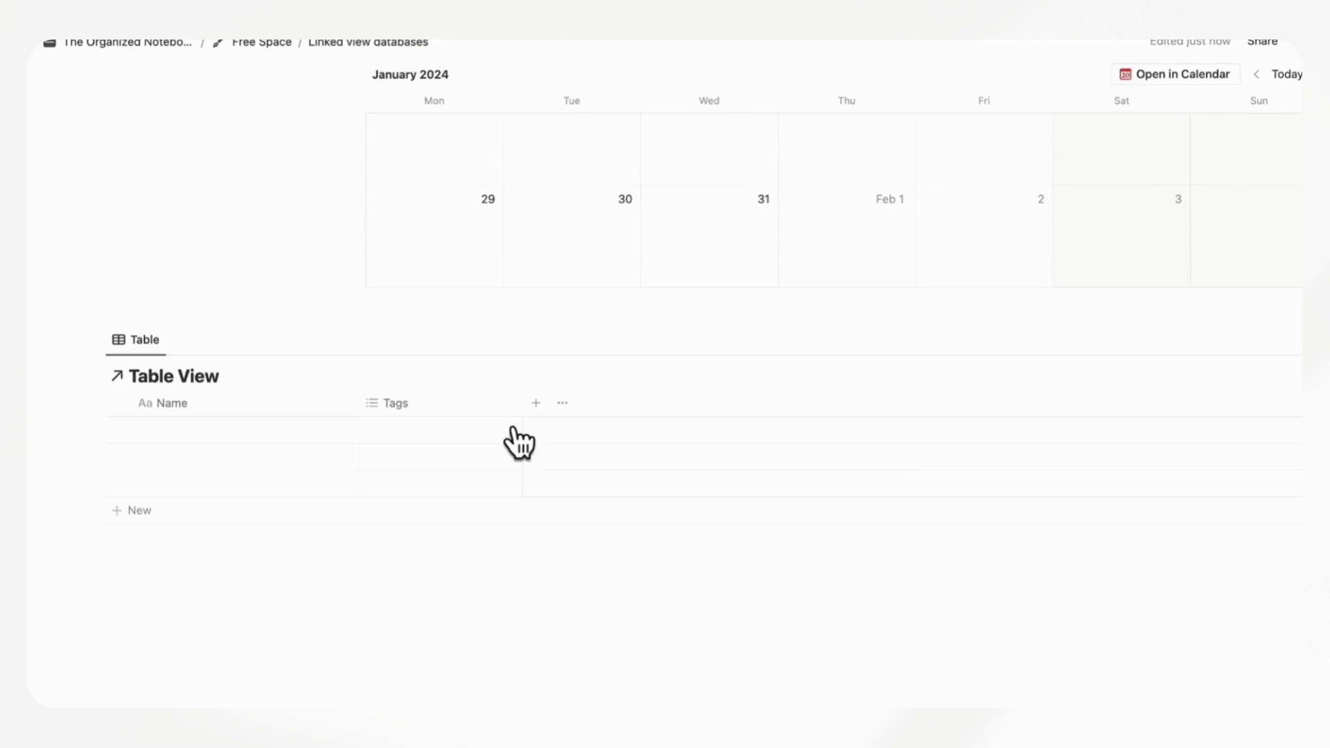
{"action": "left_click_drag", "start_coordinate": [97, 343], "coordinate": [505, 318]}
{"action": "scroll", "coordinate": [493, 492], "scroll_direction": "up", "scroll_amount": 6}
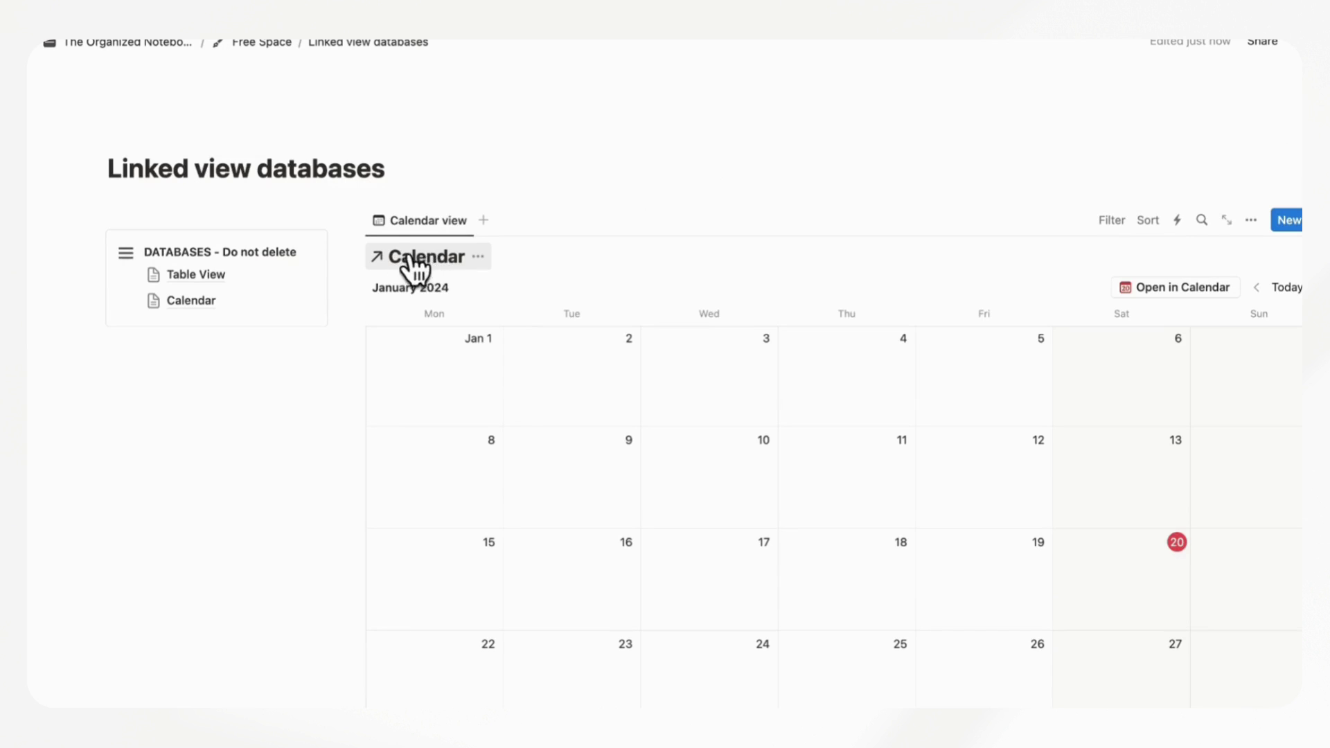
{"action": "scroll", "coordinate": [423, 270], "scroll_direction": "down", "scroll_amount": 5}
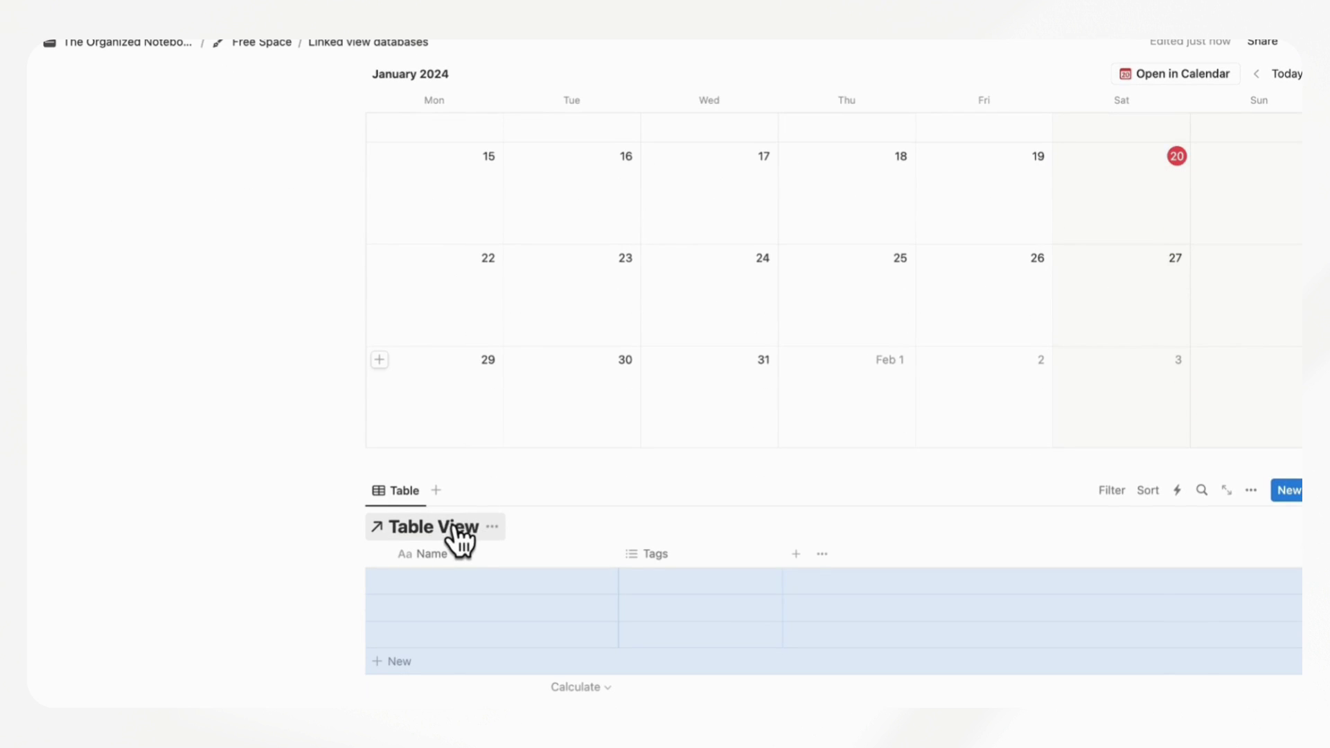
{"action": "key", "text": "Escape"}
- Hide the database title of the linked Calendar view in its layout options
{"action": "scroll", "coordinate": [475, 555], "scroll_direction": "up", "scroll_amount": 5}
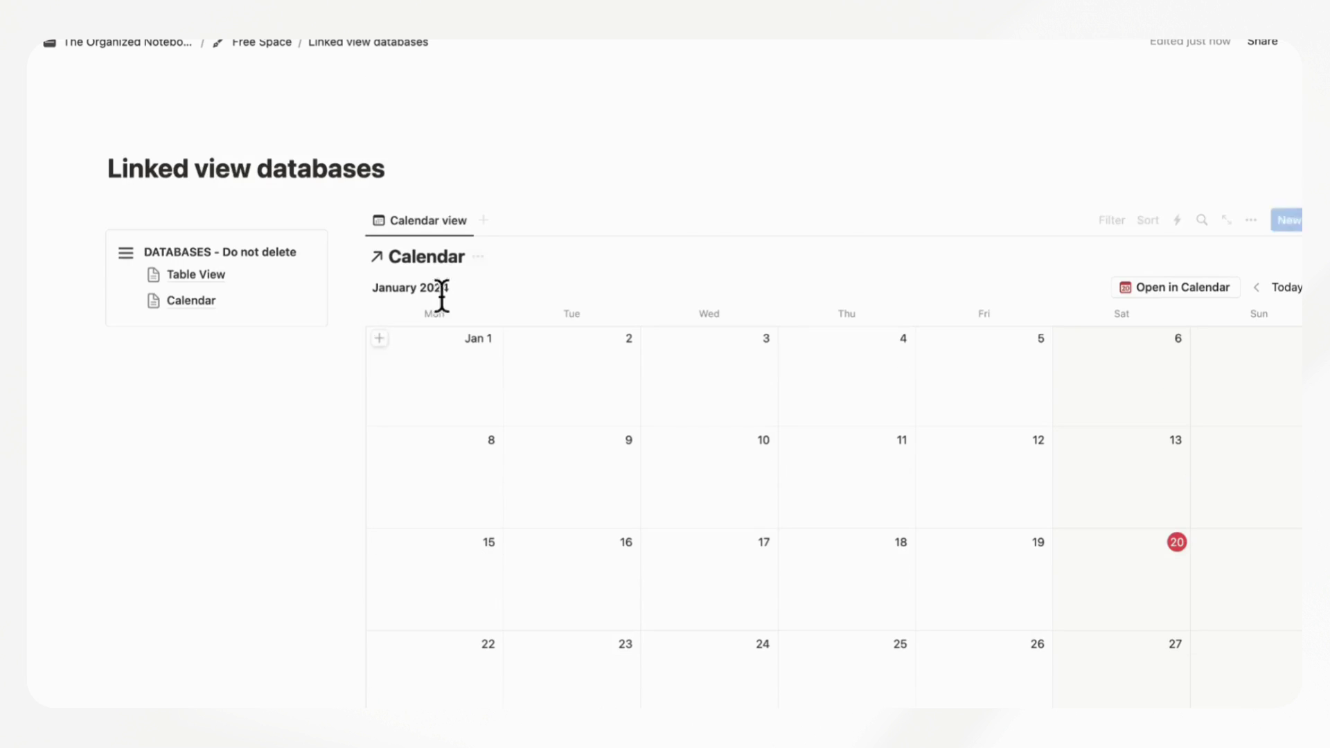
{"action": "left_click", "coordinate": [1251, 221]}
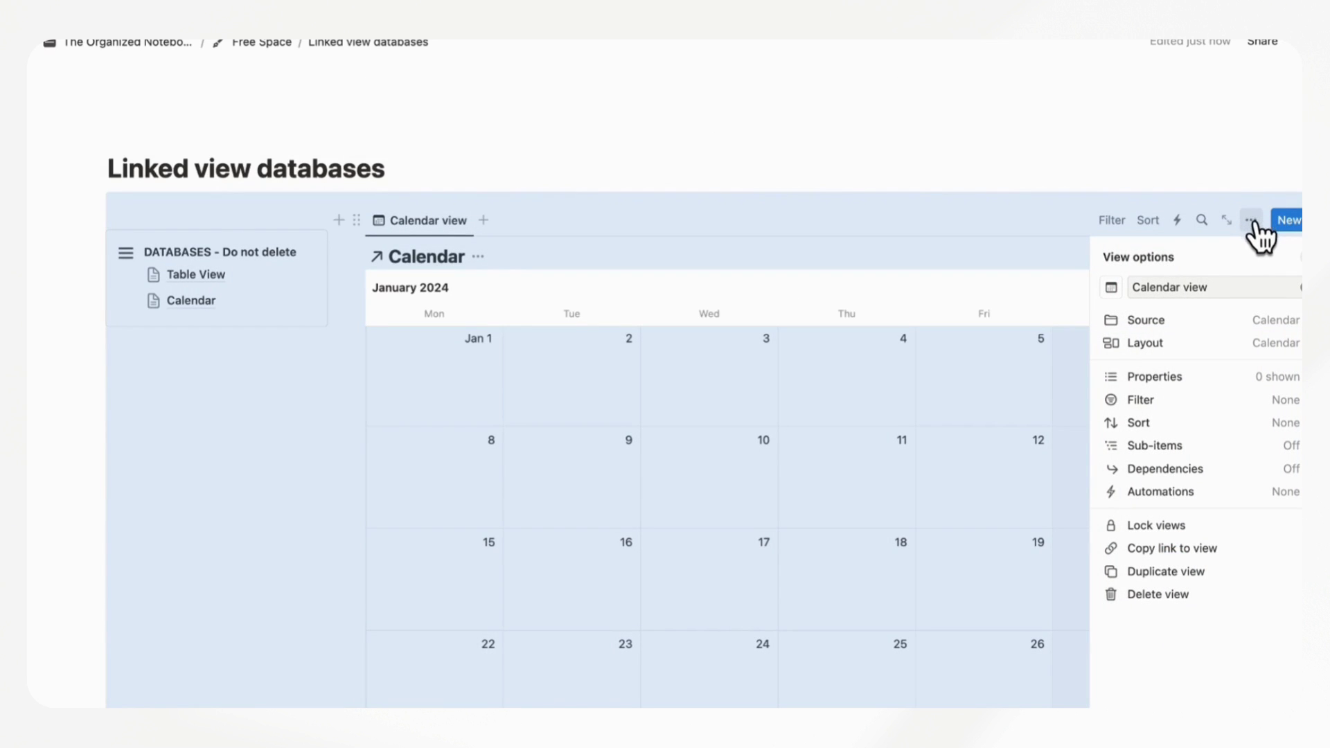
{"action": "left_click", "coordinate": [1247, 344]}
{"action": "left_click", "coordinate": [1295, 445]}
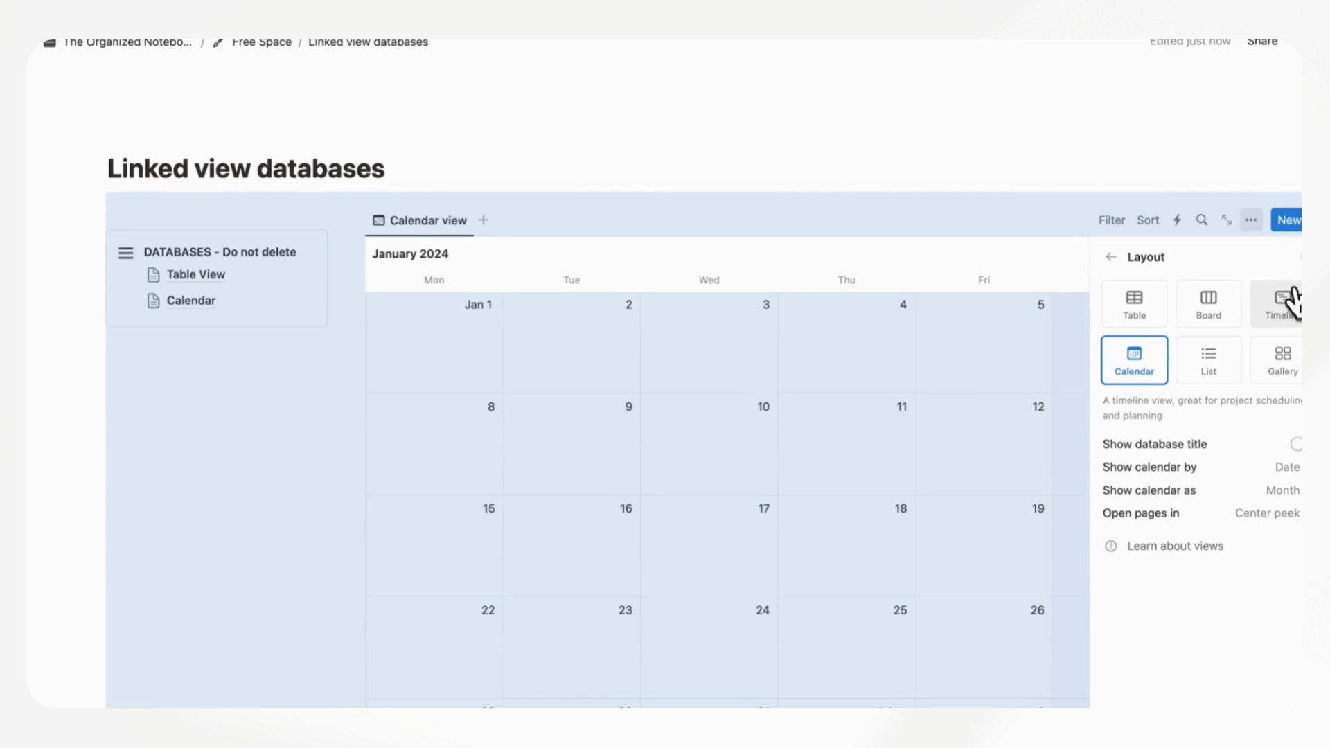
- Close the linked Calendar view's layout options and clear the block selection on the page
{"action": "left_click", "coordinate": [1299, 258]}
{"action": "left_click", "coordinate": [780, 374]}
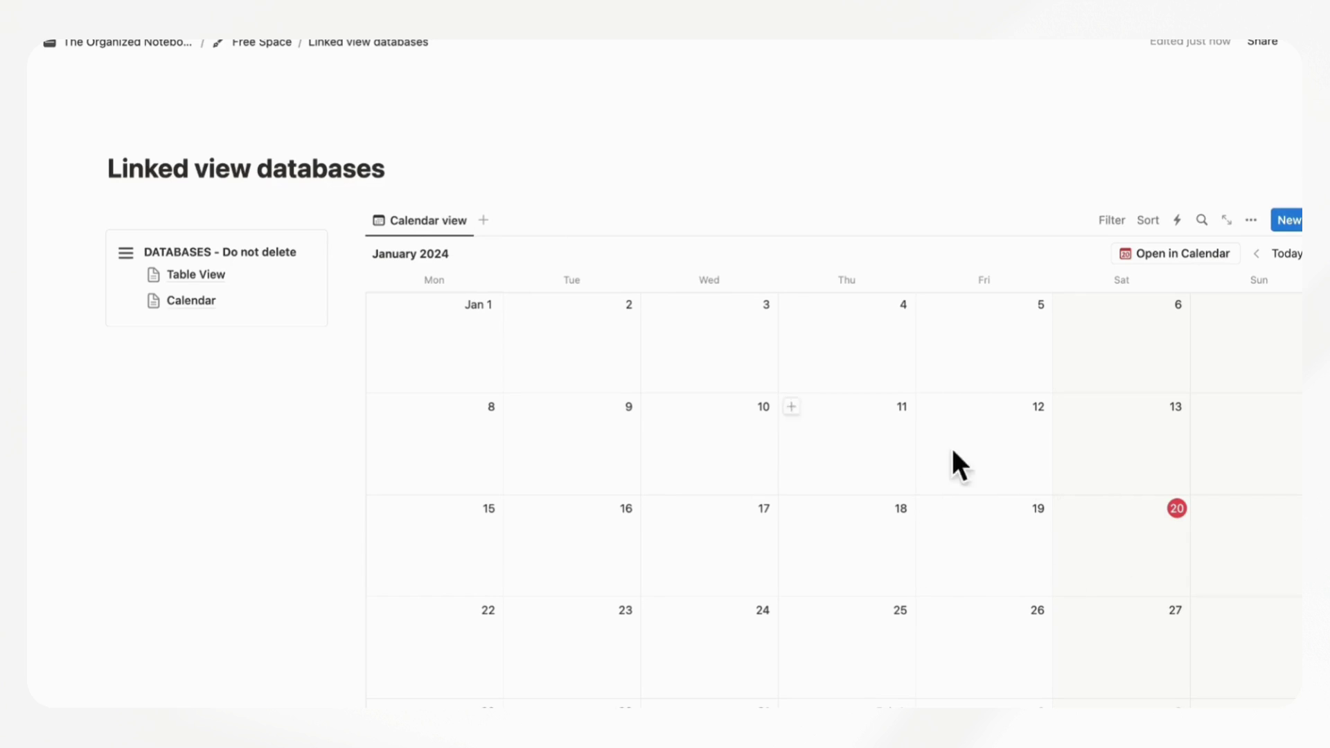
{"action": "scroll", "coordinate": [962, 445], "scroll_direction": "down", "scroll_amount": 1}
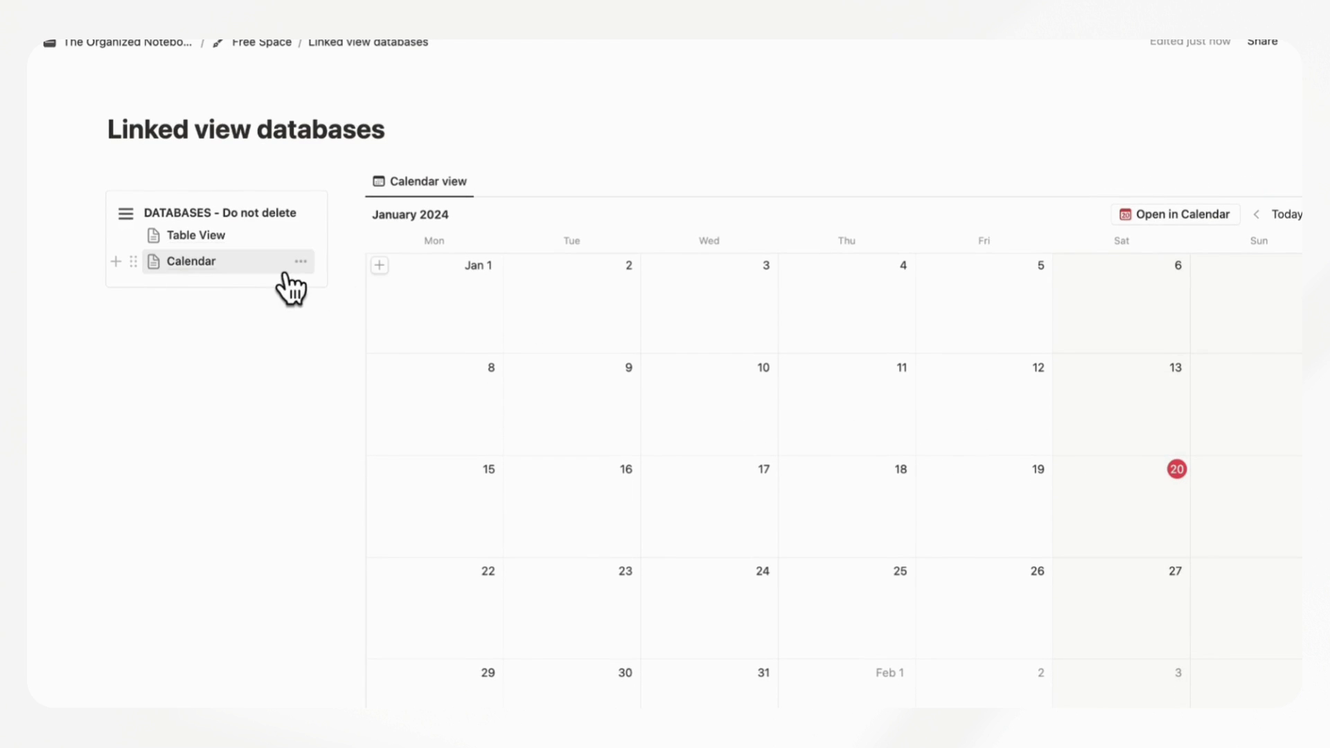
{"action": "mouse_move", "coordinate": [203, 262]}
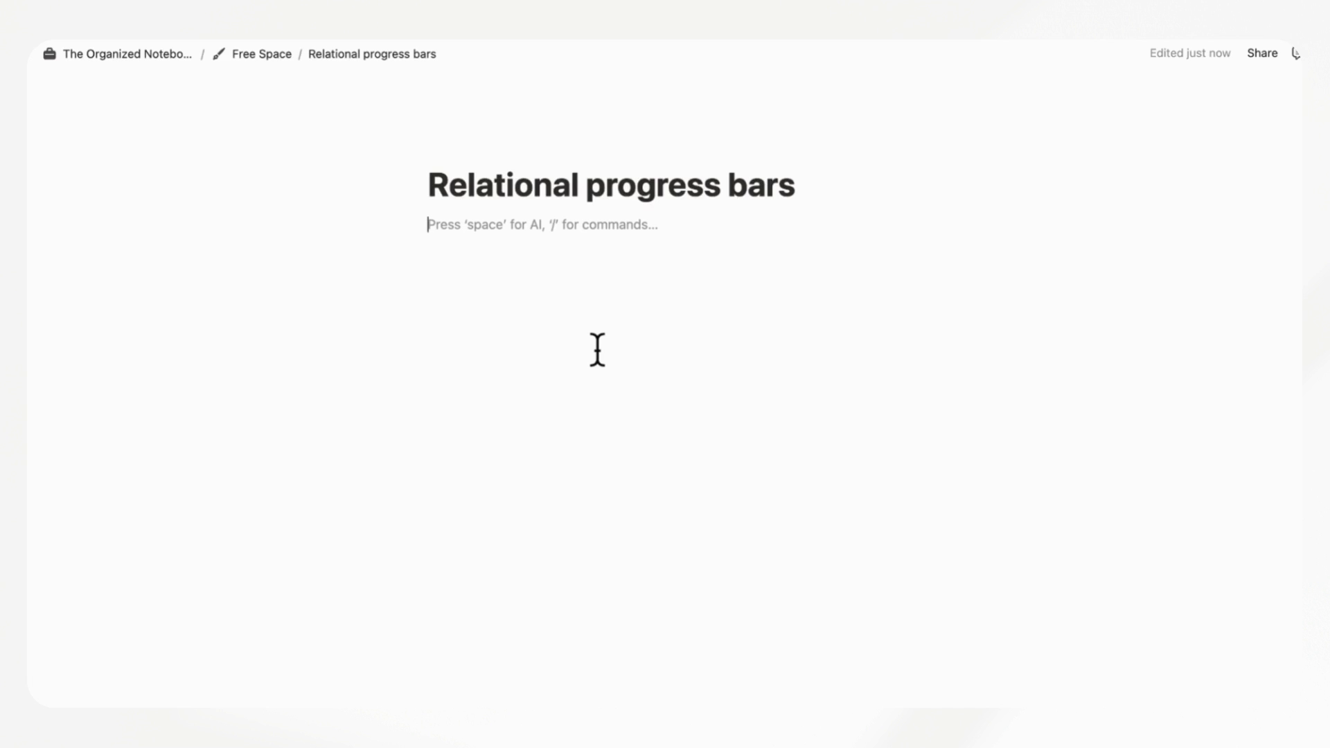
- Insert two table views stacked under the Relational progress bars title, each backed by a new database
{"action": "type", "text": "/data"}
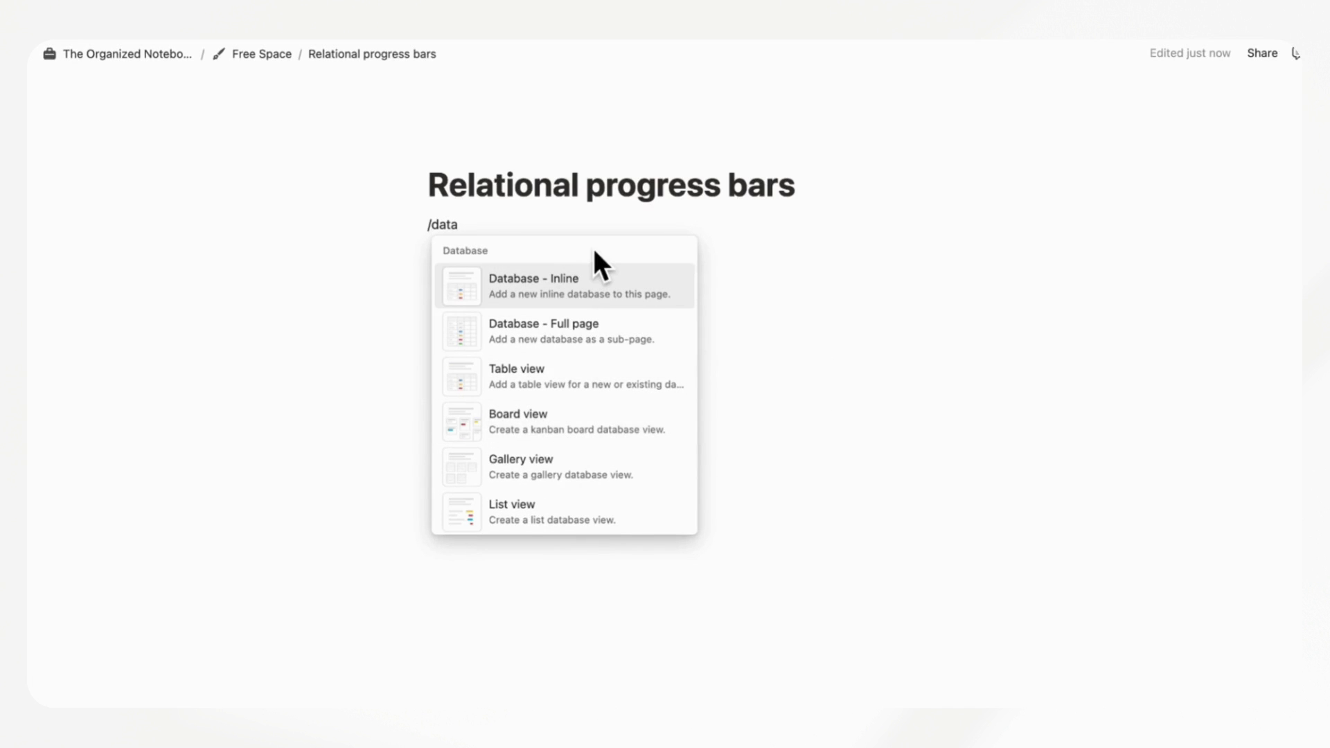
{"action": "left_click", "coordinate": [597, 382]}
{"action": "left_click", "coordinate": [824, 507]}
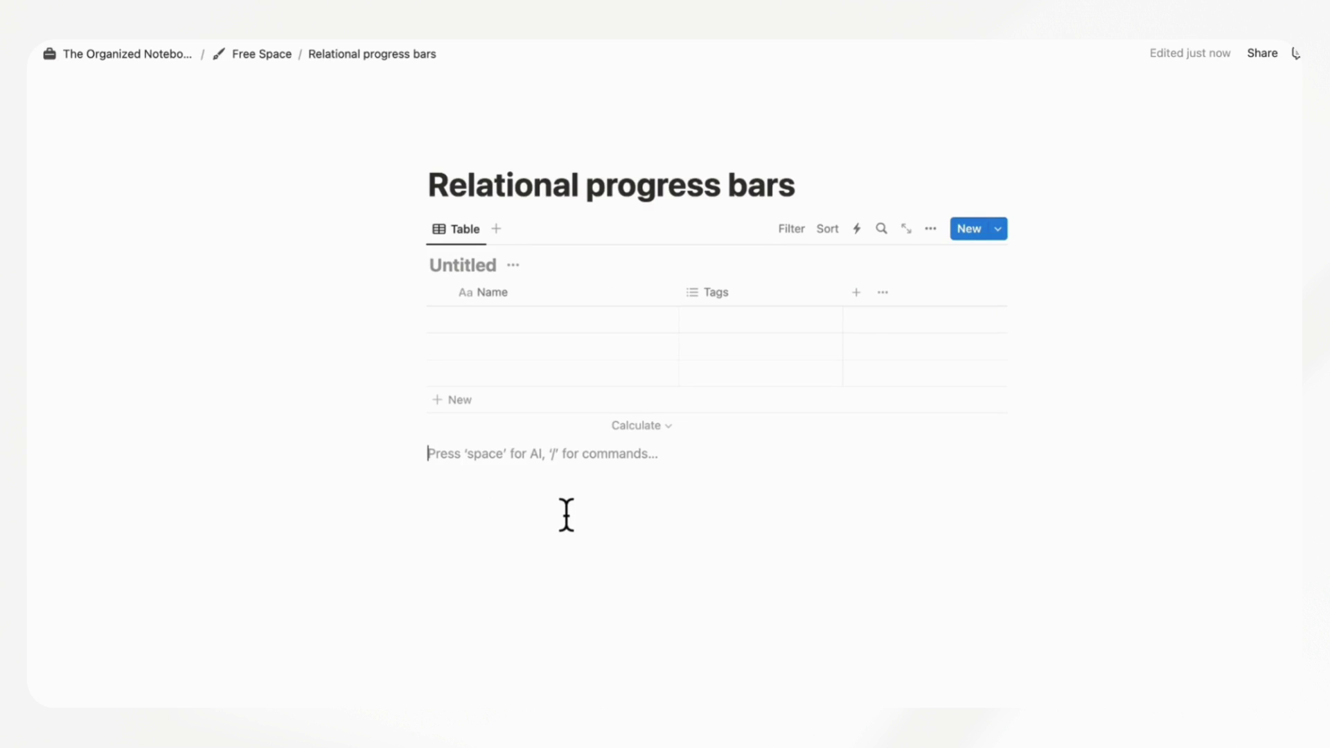
{"action": "type", "text": "/data"}
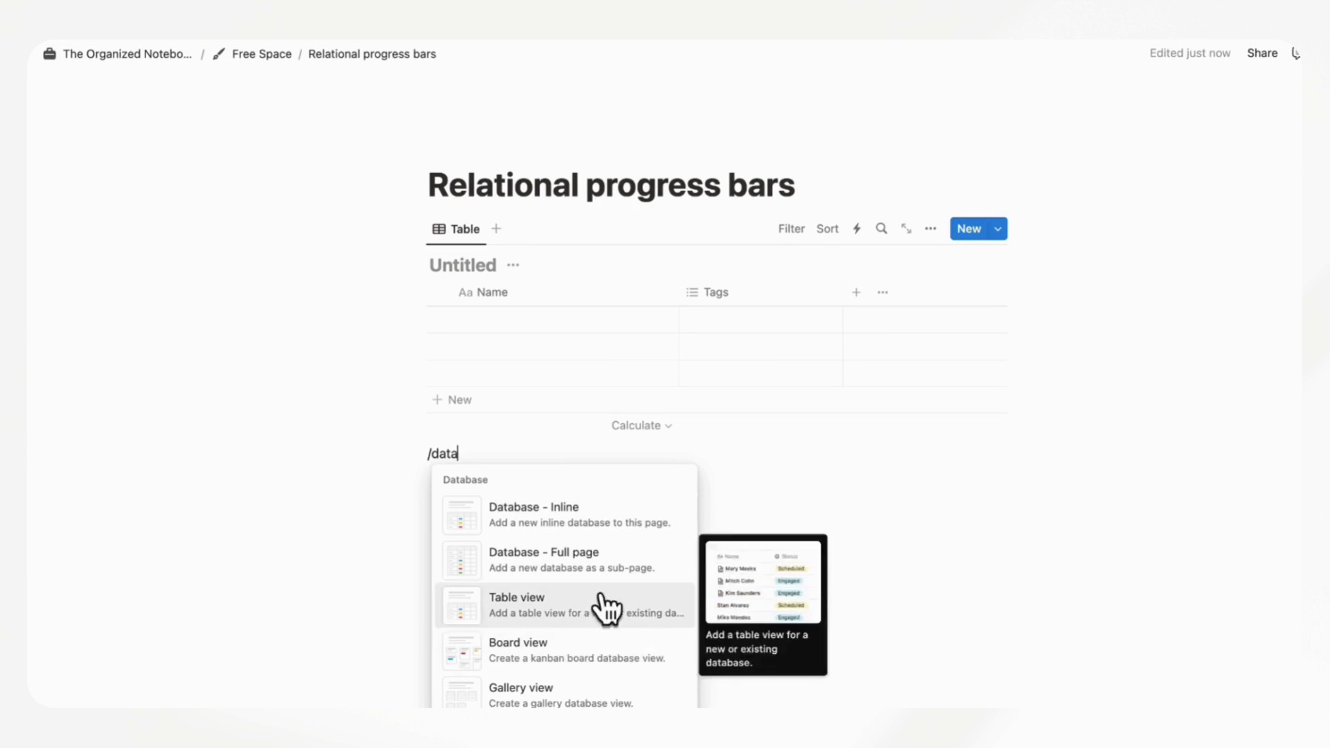
{"action": "left_click", "coordinate": [616, 614]}
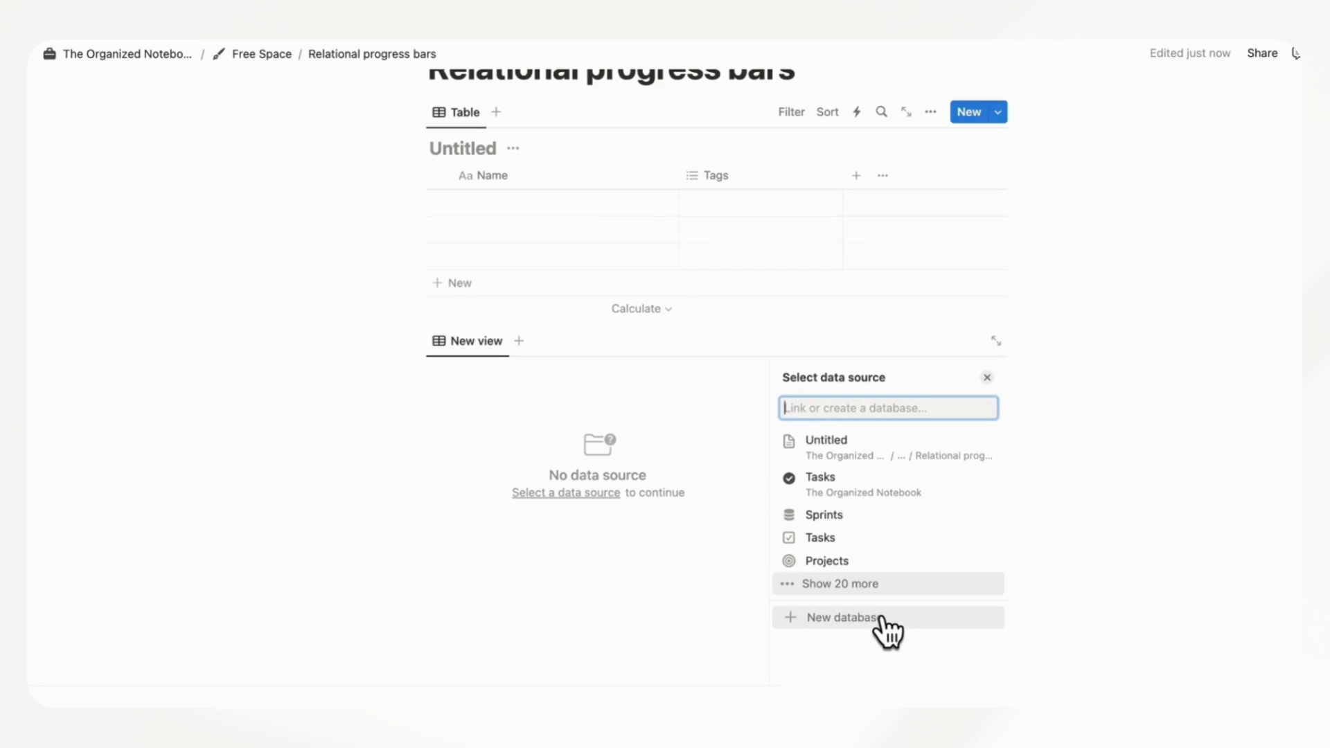
{"action": "left_click", "coordinate": [881, 619]}
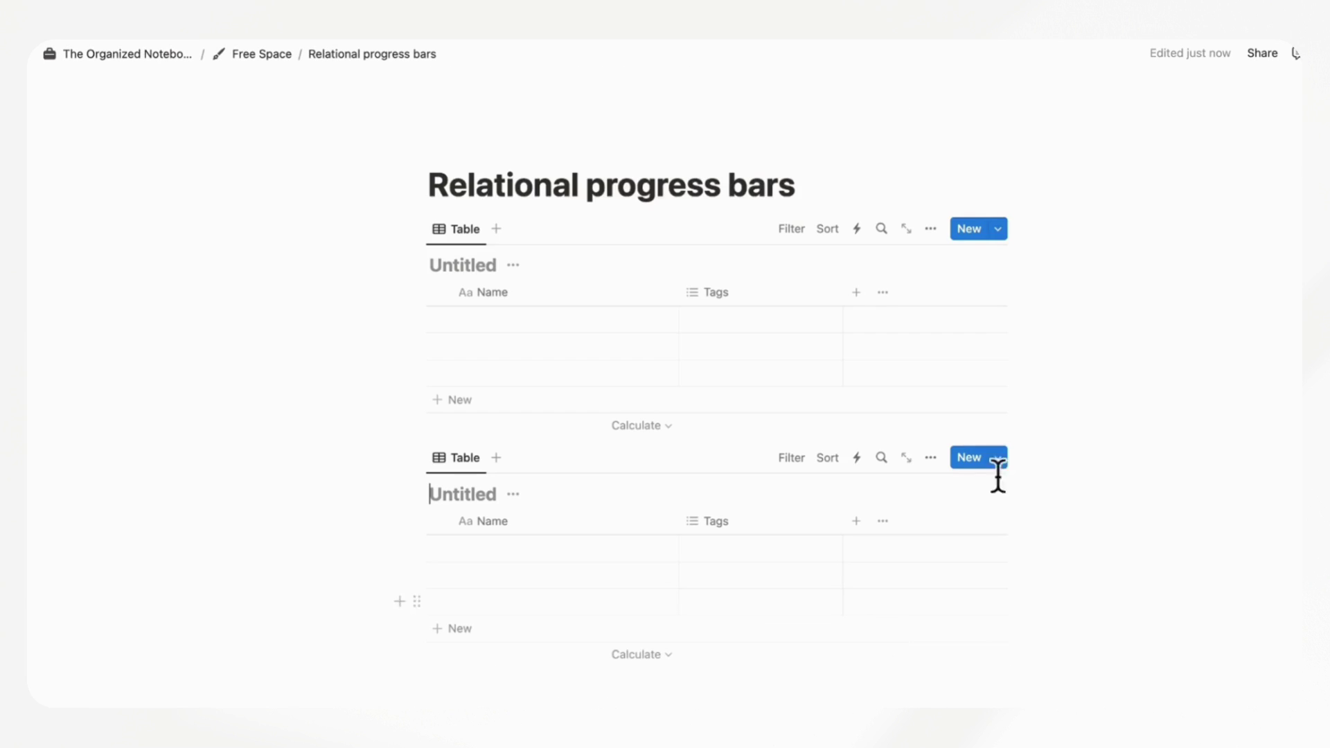
- Name the upper database Goals and the lower one Tasks
{"action": "left_click", "coordinate": [472, 275]}
{"action": "type", "text": "Goals"}
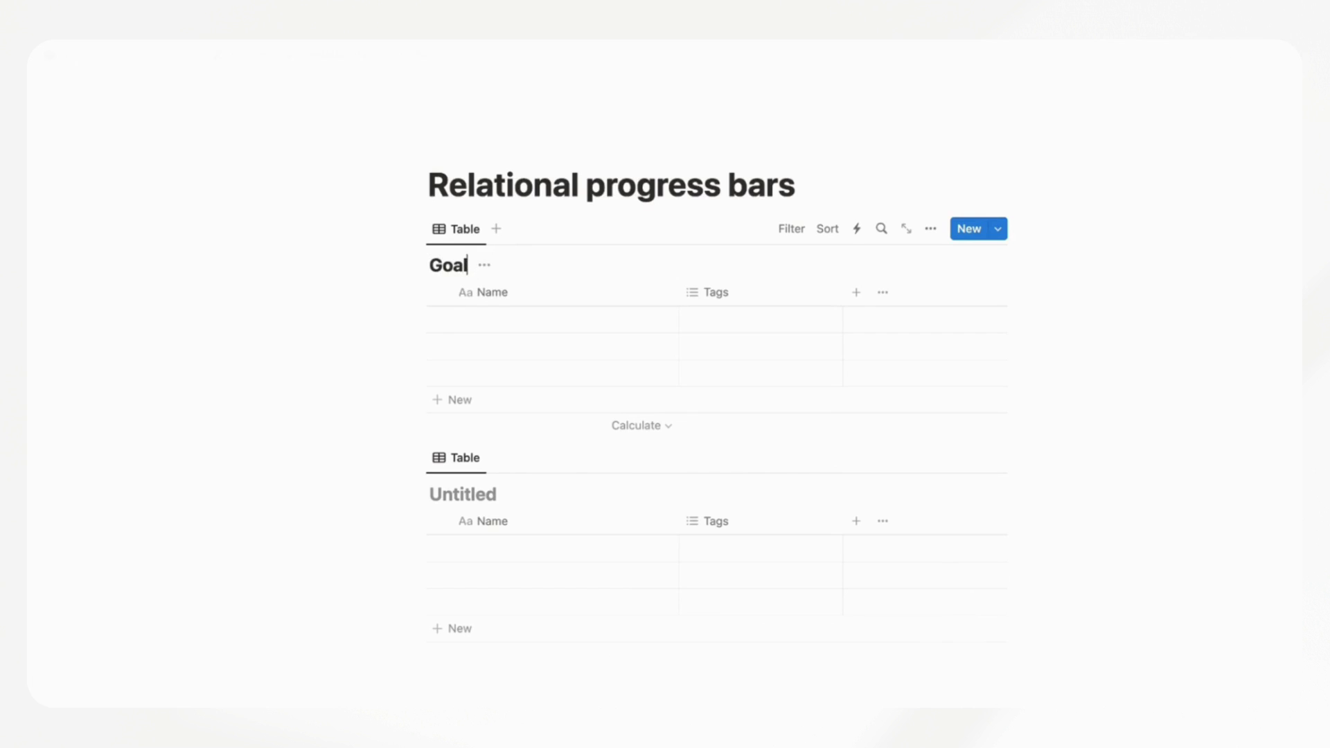
{"action": "left_click", "coordinate": [469, 497]}
{"action": "type", "text": "Tasks"}
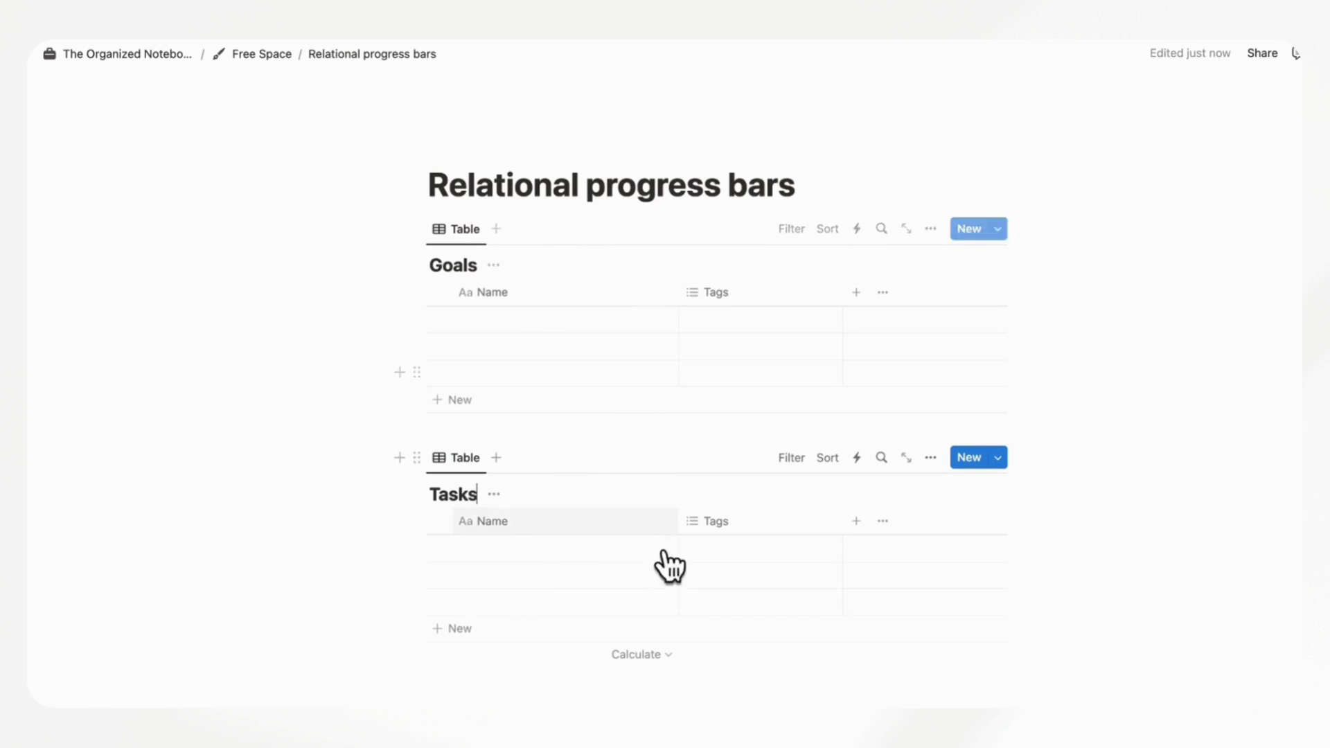
- Add a two-way relation property to Goals linked to this page's Tasks database, with Show on Tasks enabled
{"action": "left_click", "coordinate": [857, 295]}
{"action": "type", "text": "relation"}
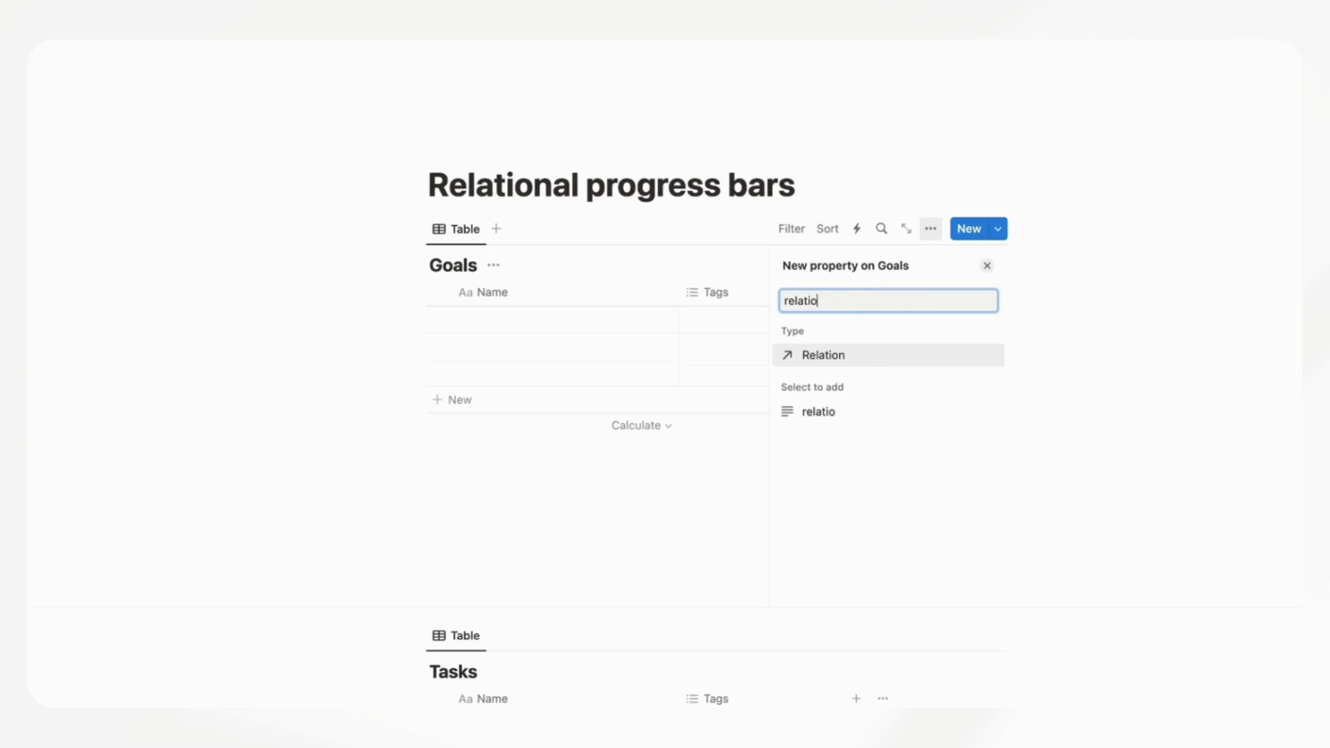
{"action": "left_click", "coordinate": [850, 356]}
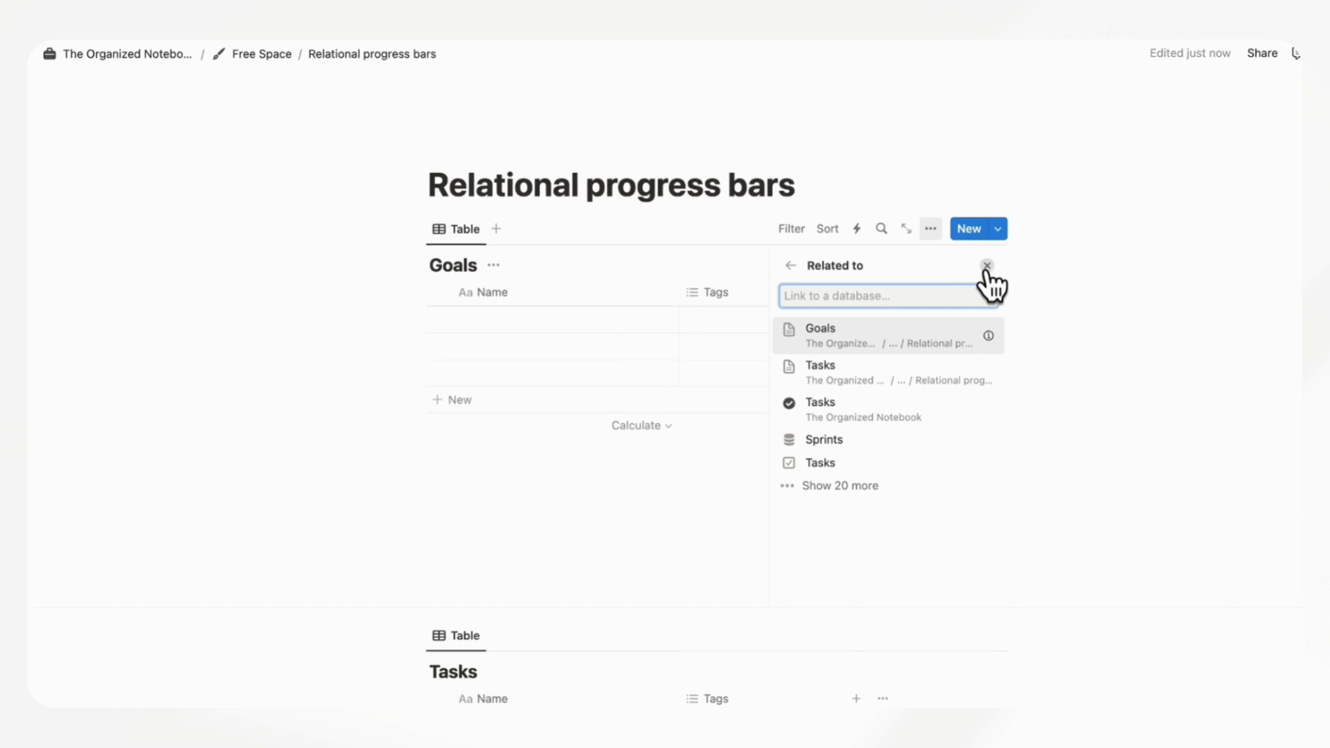
{"action": "left_click", "coordinate": [945, 378]}
{"action": "left_click", "coordinate": [983, 372]}
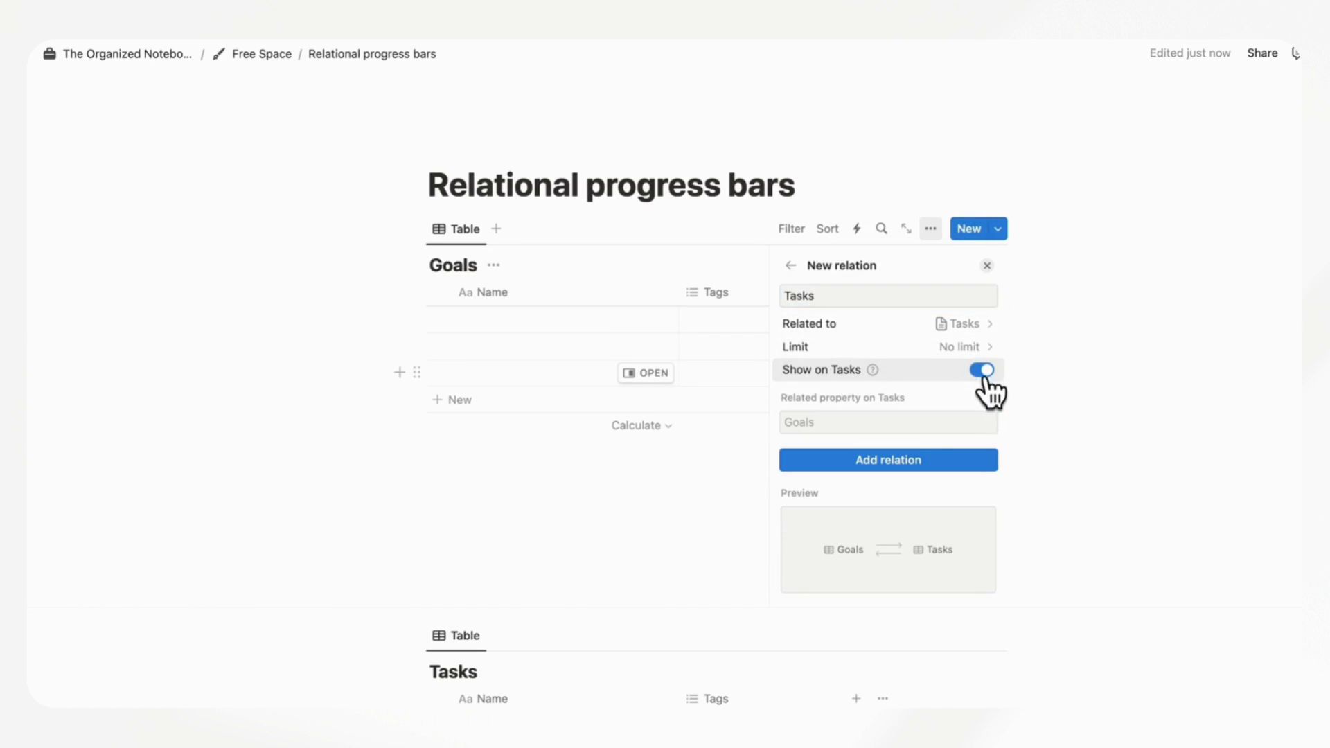
{"action": "left_click", "coordinate": [979, 463]}
{"action": "left_click", "coordinate": [987, 266]}
- Name the first entry in the Goals table "Reading one book"
{"action": "scroll", "coordinate": [989, 404], "scroll_direction": "down", "scroll_amount": 2}
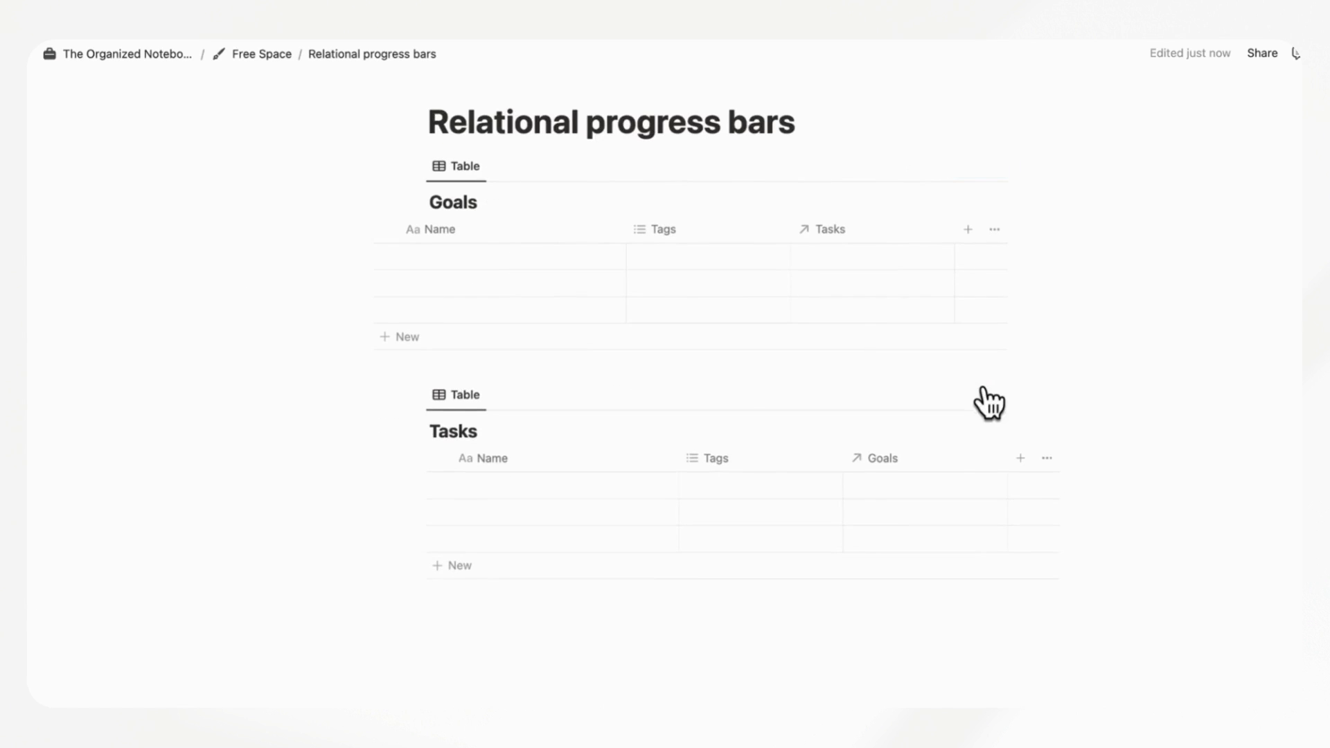
{"action": "left_click", "coordinate": [519, 255]}
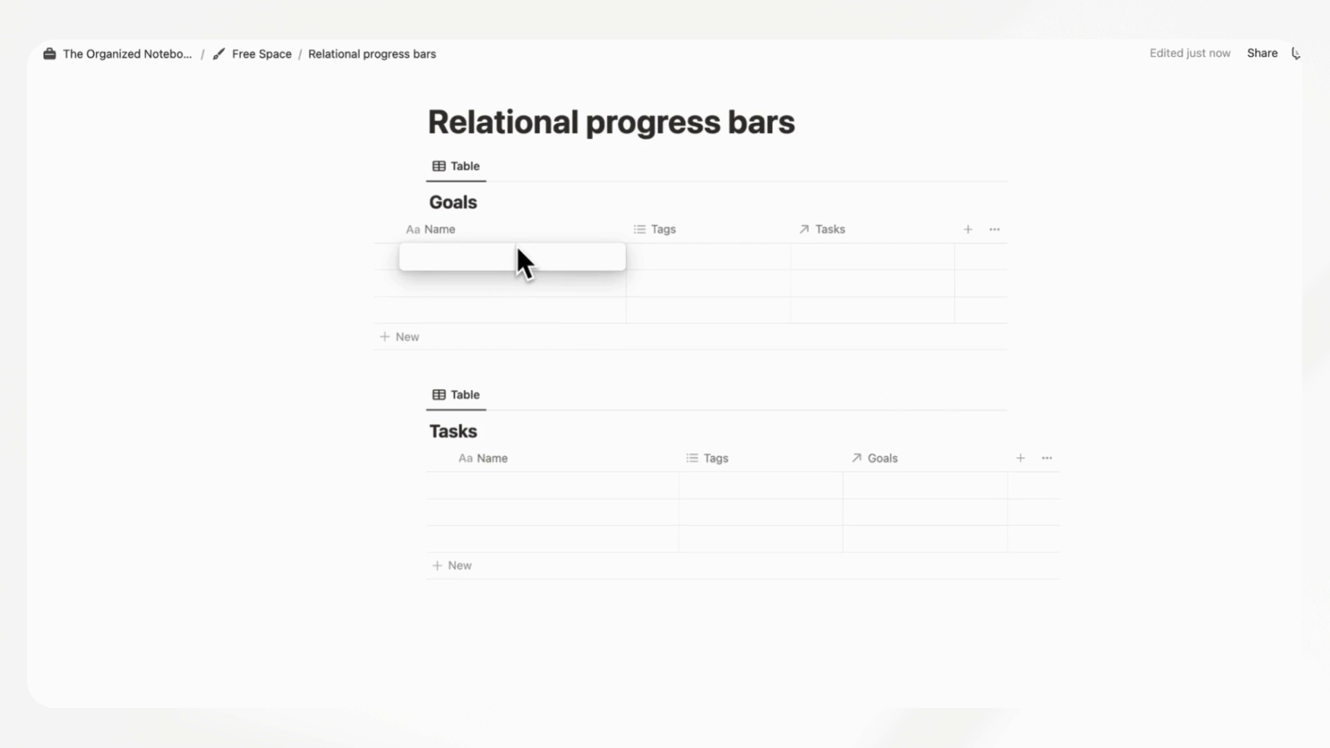
{"action": "type", "text": "Reading one book"}
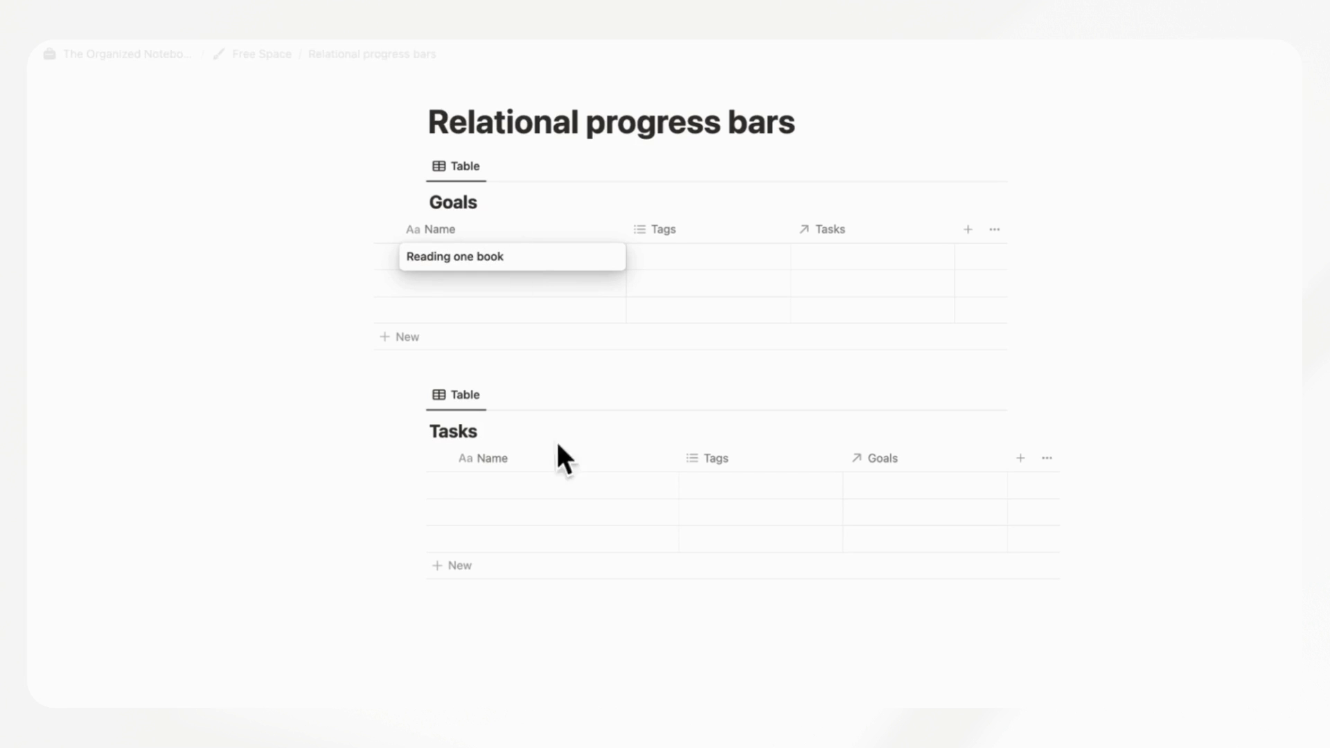
{"action": "key", "text": "Escape"}
- Fill the Tasks table with four entries: Read chapter 1, Read chapter 2, Read chapter 3 and Read chapter 4
{"action": "left_click", "coordinate": [533, 485]}
{"action": "type", "text": "Read chapter 1"}
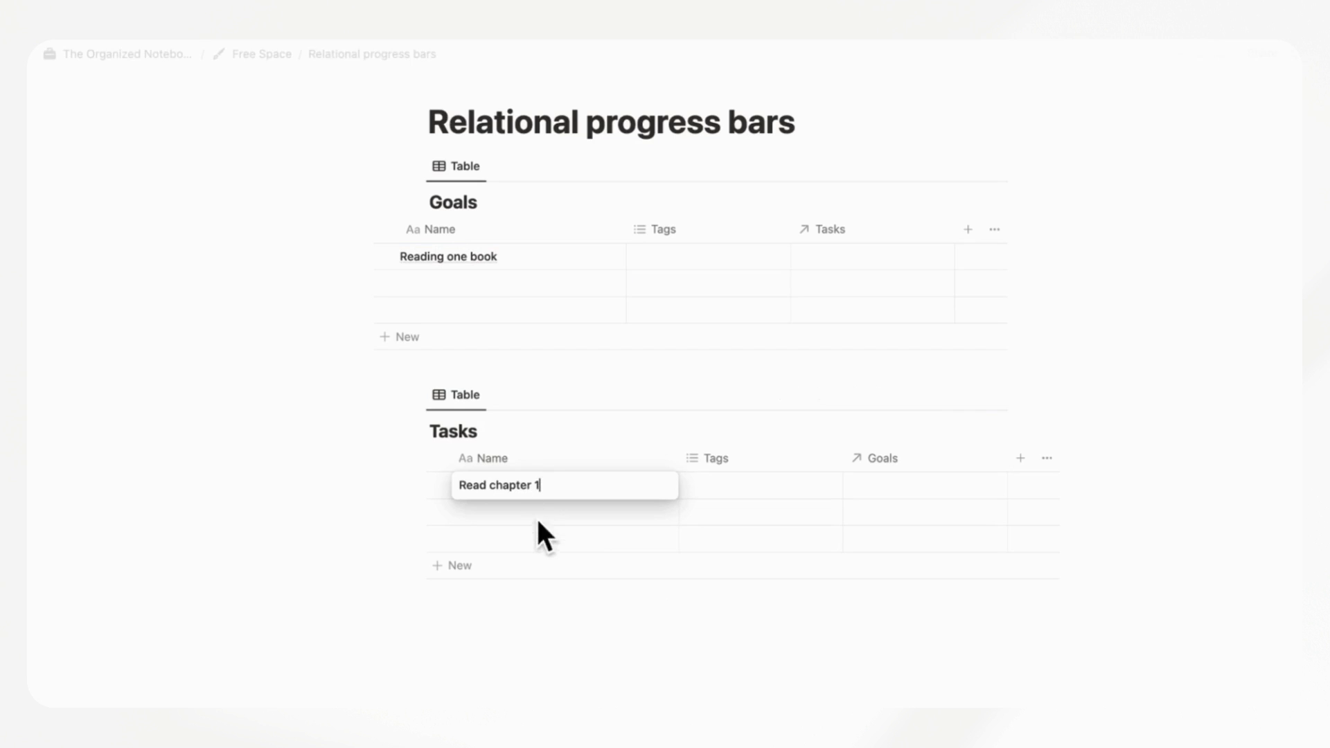
{"action": "left_click", "coordinate": [521, 514]}
{"action": "type", "text": "Read chapter 2"}
{"action": "left_click", "coordinate": [522, 542]}
{"action": "type", "text": "Read"}
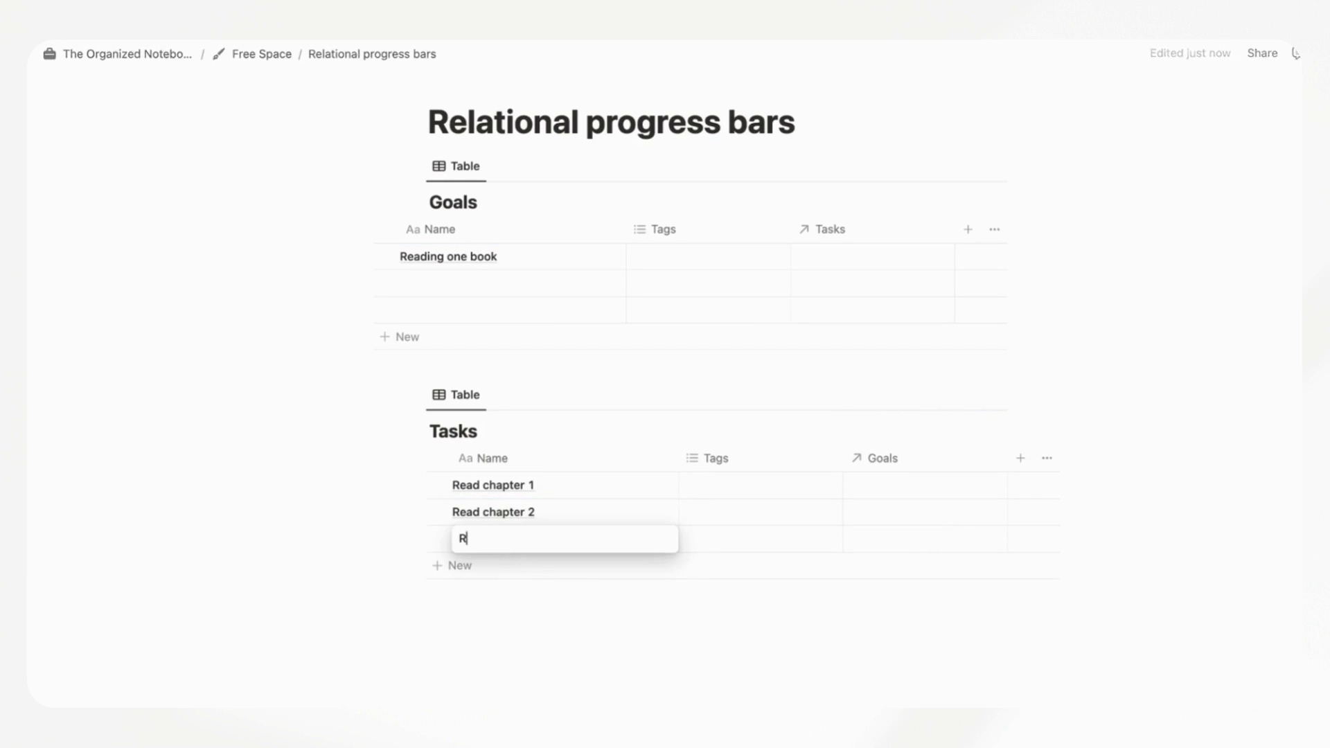
{"action": "key", "text": "Escape"}
{"action": "left_click", "coordinate": [530, 572]}
{"action": "type", "text": "Read "}
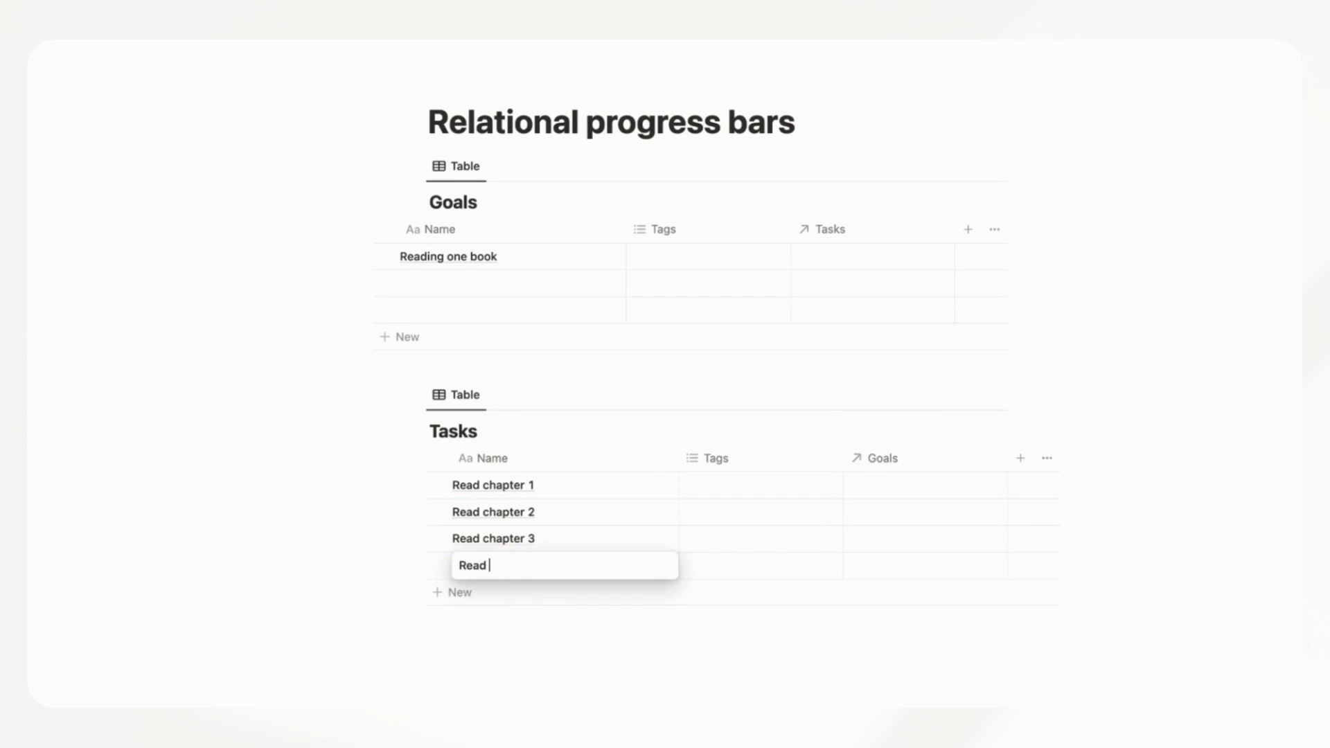
{"action": "type", "text": "chapter 4"}
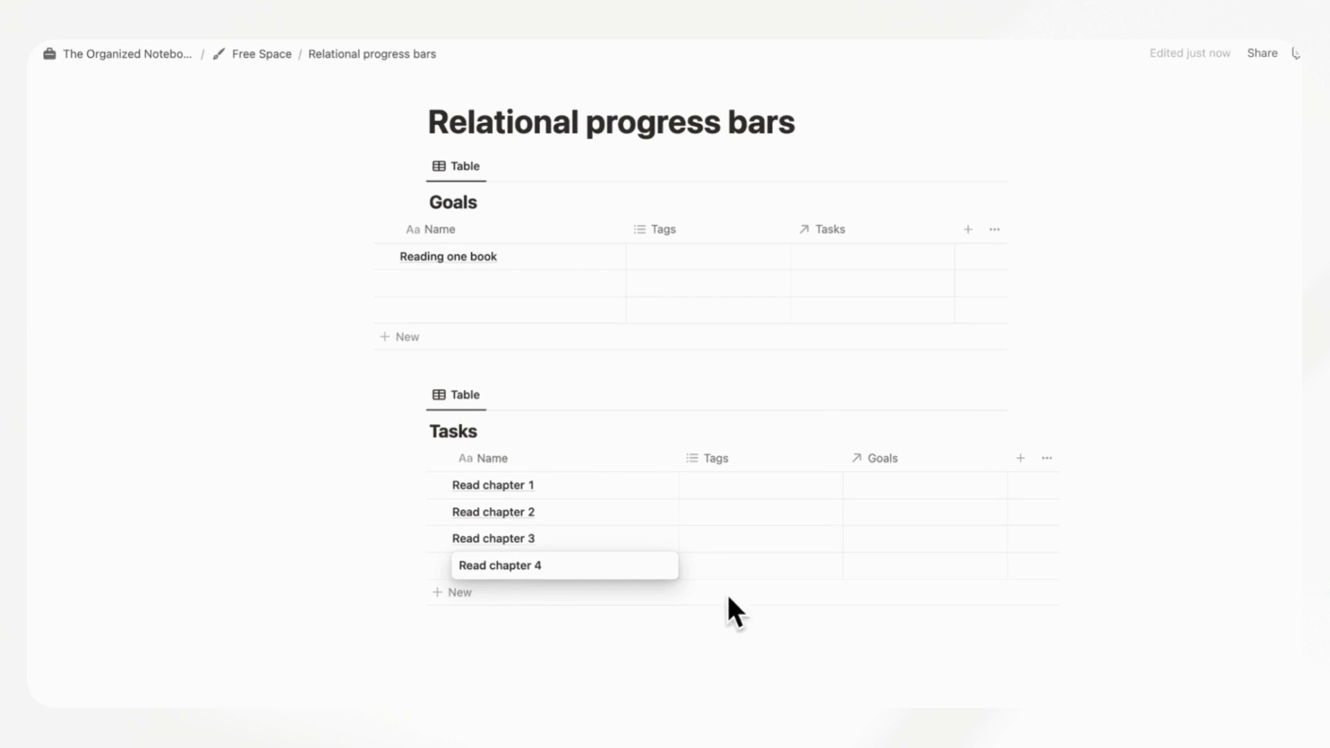
{"action": "key", "text": "Escape"}
- Place the Goals column before Tags in the Tasks table and link all four chapter tasks to Reading one book
{"action": "left_click_drag", "start_coordinate": [901, 461], "coordinate": [746, 451]}
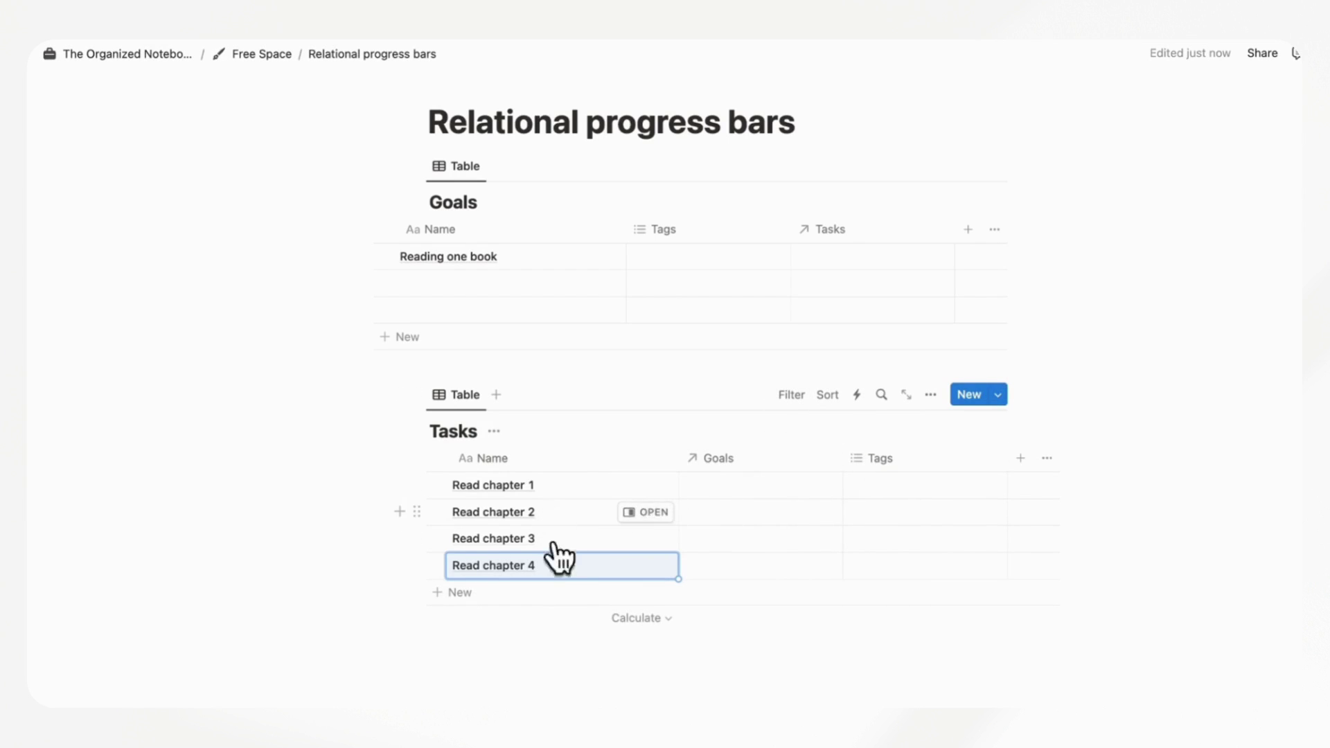
{"action": "left_click", "coordinate": [750, 488]}
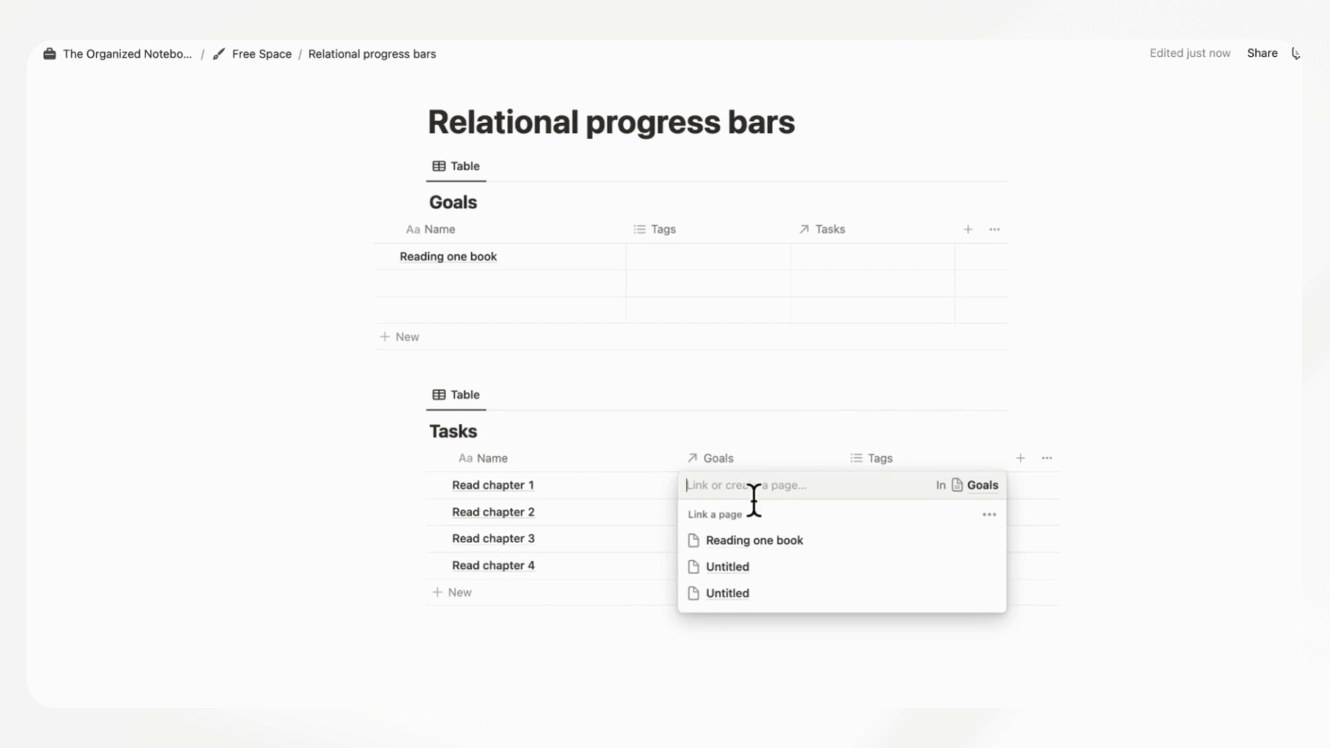
{"action": "left_click", "coordinate": [790, 545]}
{"action": "key", "text": "Escape"}
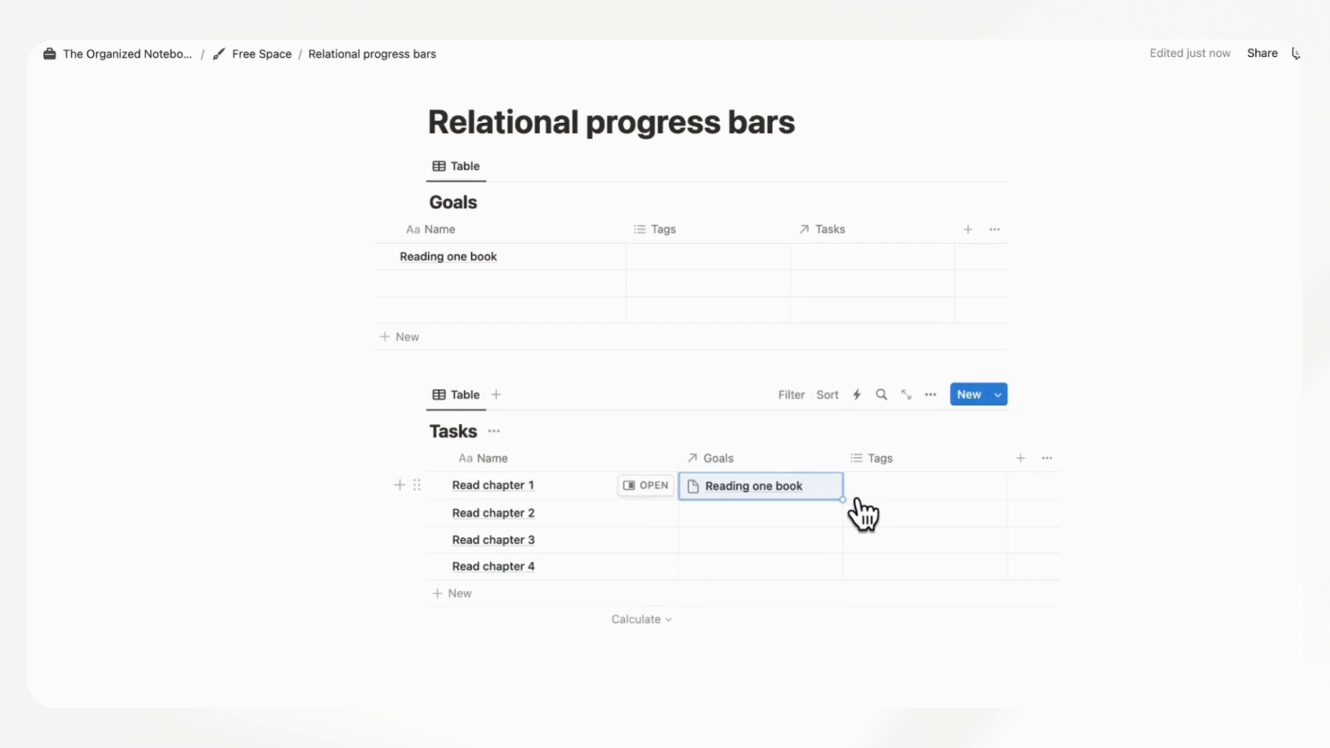
{"action": "left_click_drag", "start_coordinate": [843, 501], "coordinate": [840, 604]}
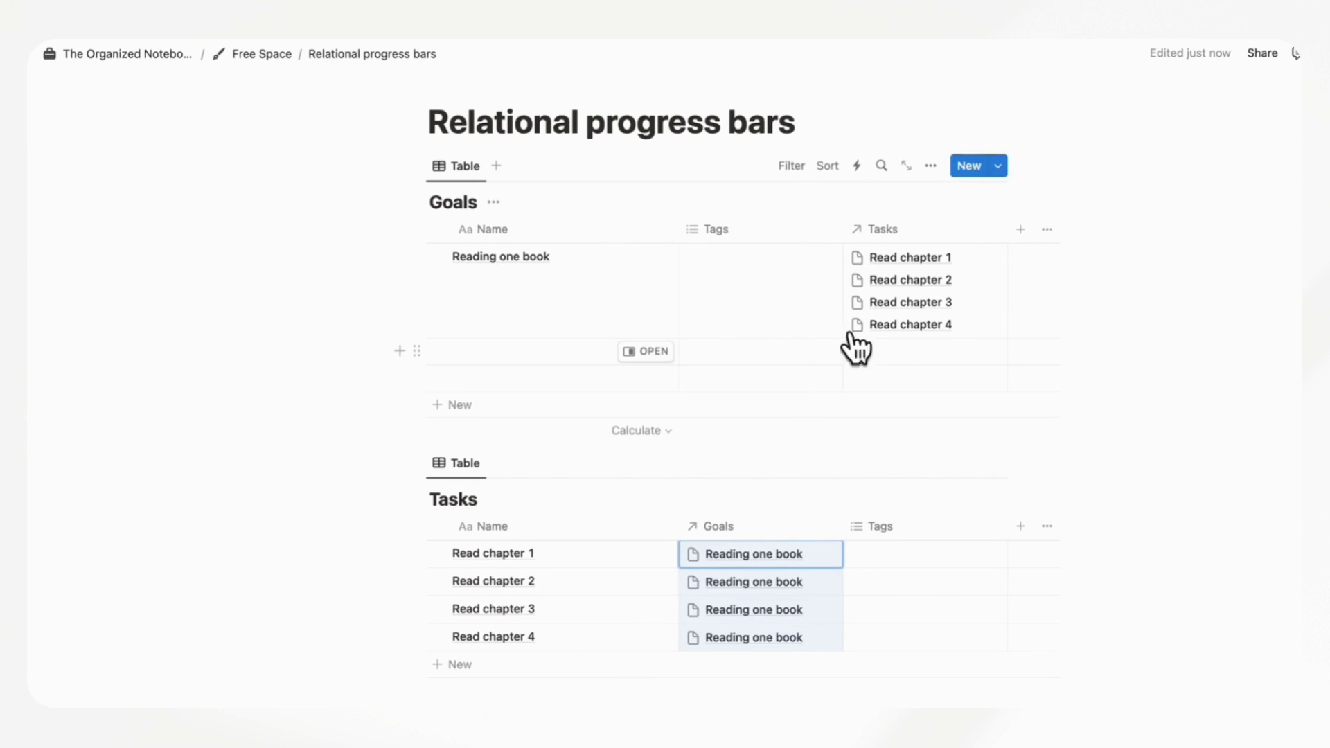
- Add a Checkbox property to the Tasks table and make it the first column, before Name
{"action": "scroll", "coordinate": [874, 329], "scroll_direction": "right", "scroll_amount": 2}
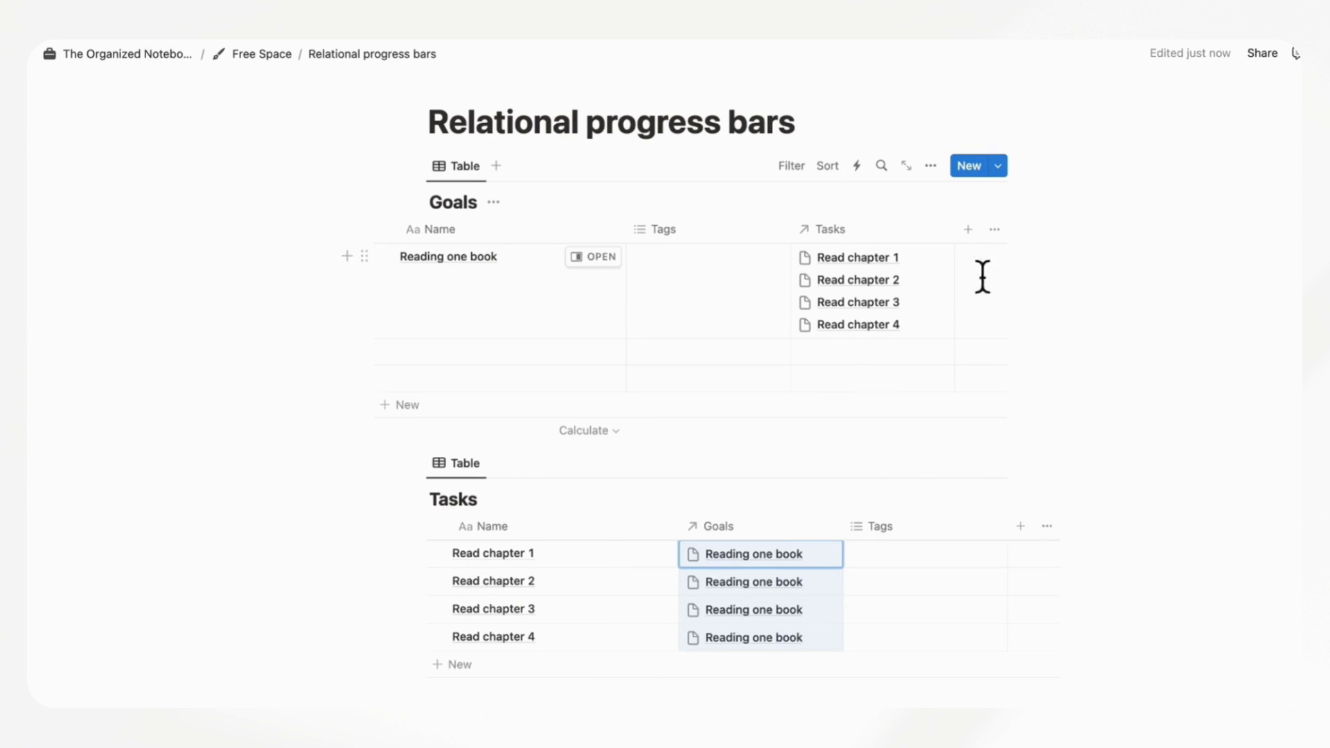
{"action": "left_click", "coordinate": [1021, 526]}
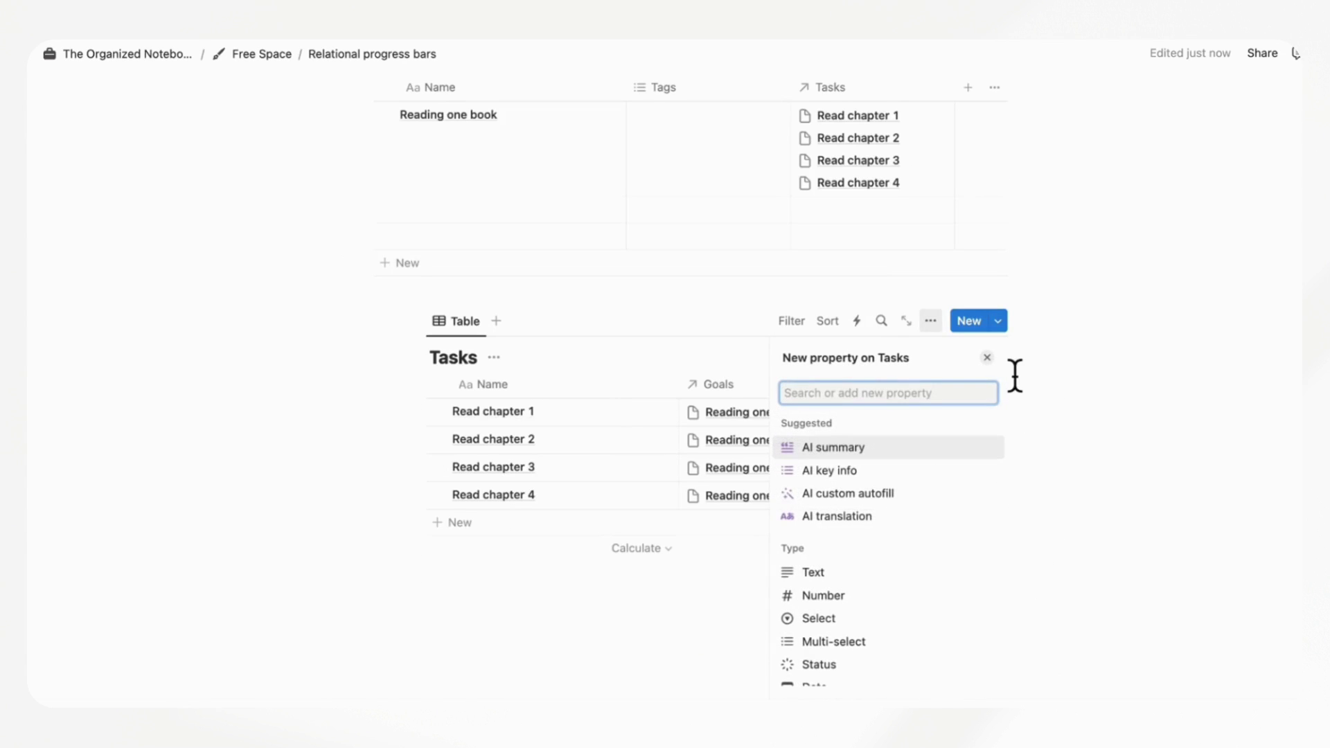
{"action": "type", "text": "check"}
{"action": "left_click", "coordinate": [951, 449]}
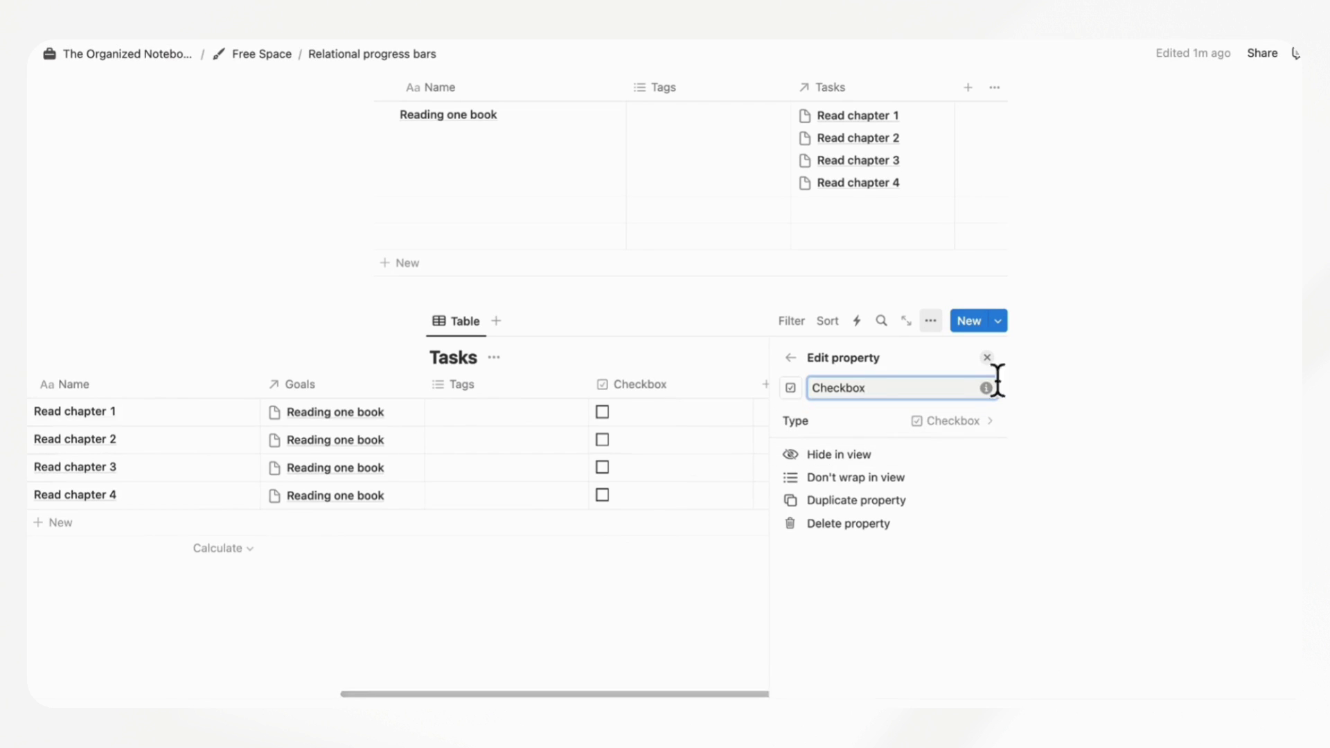
{"action": "left_click", "coordinate": [986, 359]}
{"action": "left_click_drag", "start_coordinate": [814, 384], "coordinate": [348, 398]}
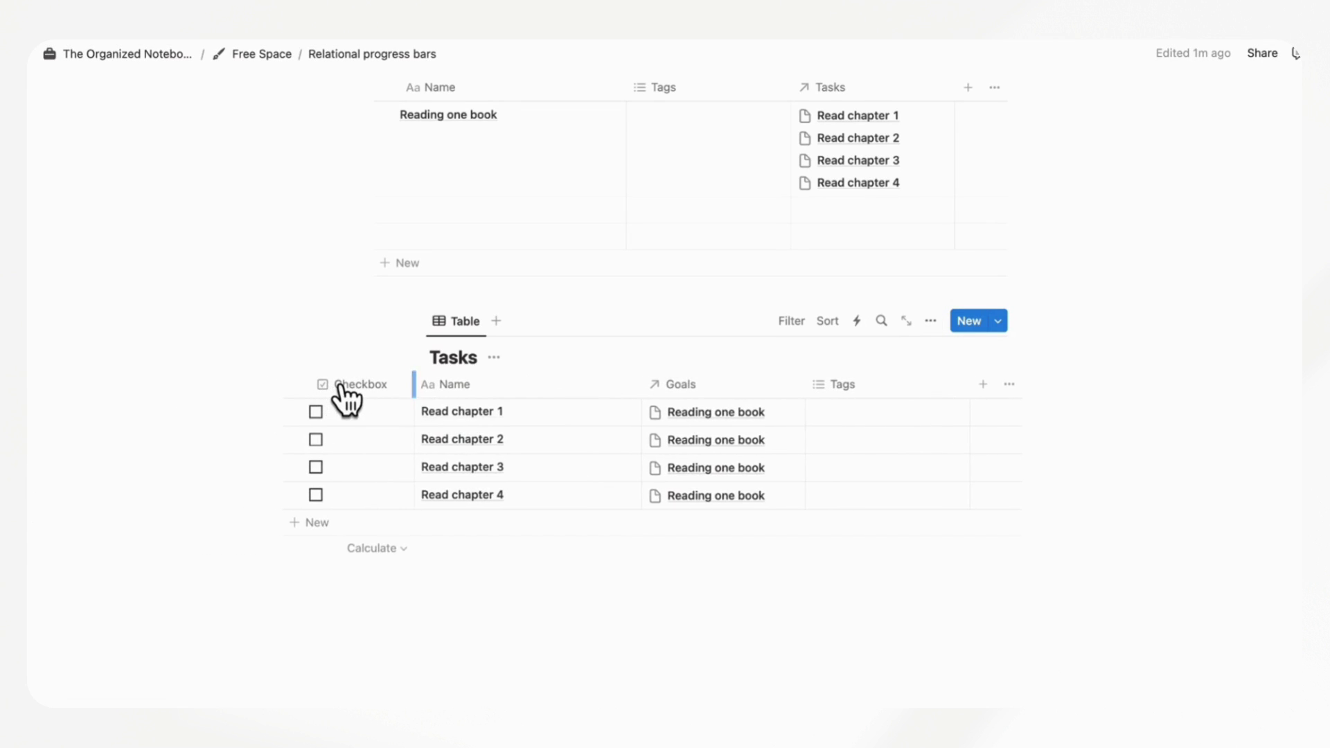
- Add a Formula property to the Goals table
{"action": "scroll", "coordinate": [423, 437], "scroll_direction": "up", "scroll_amount": 3}
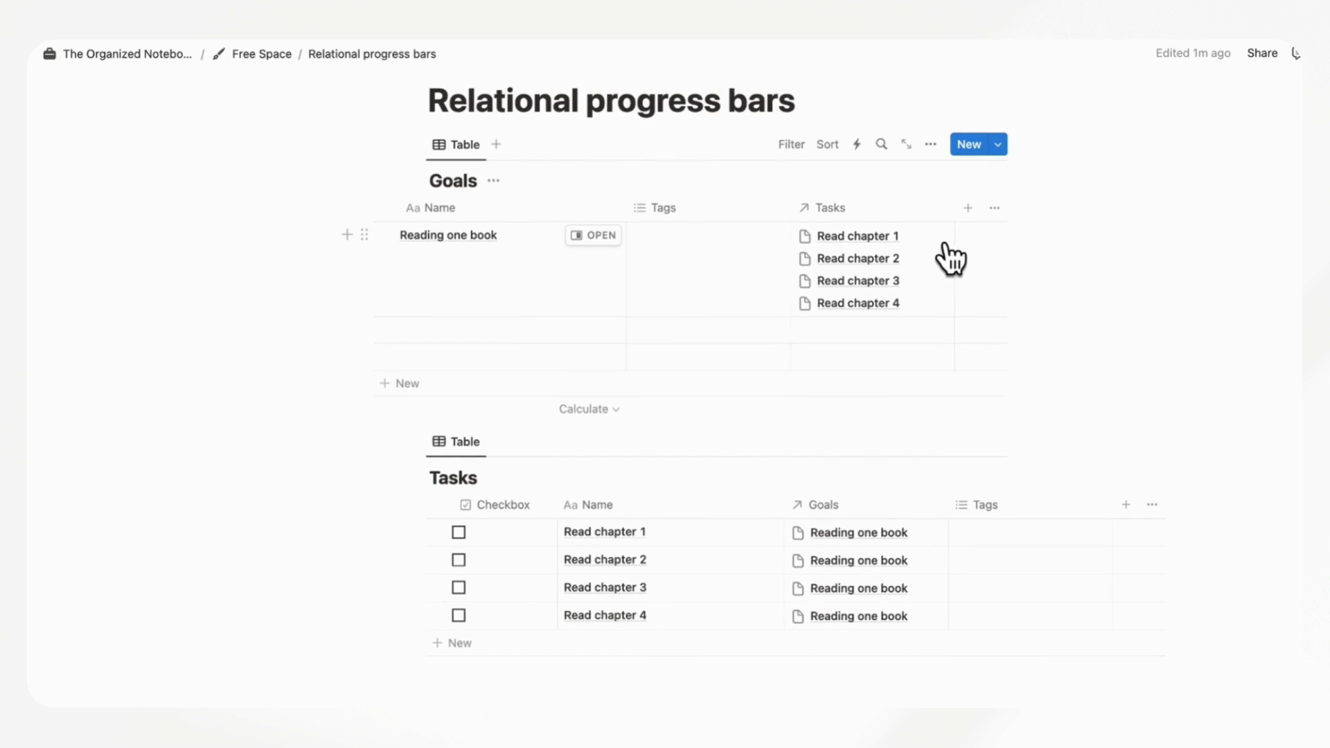
{"action": "left_click", "coordinate": [969, 209]}
{"action": "type", "text": "form"}
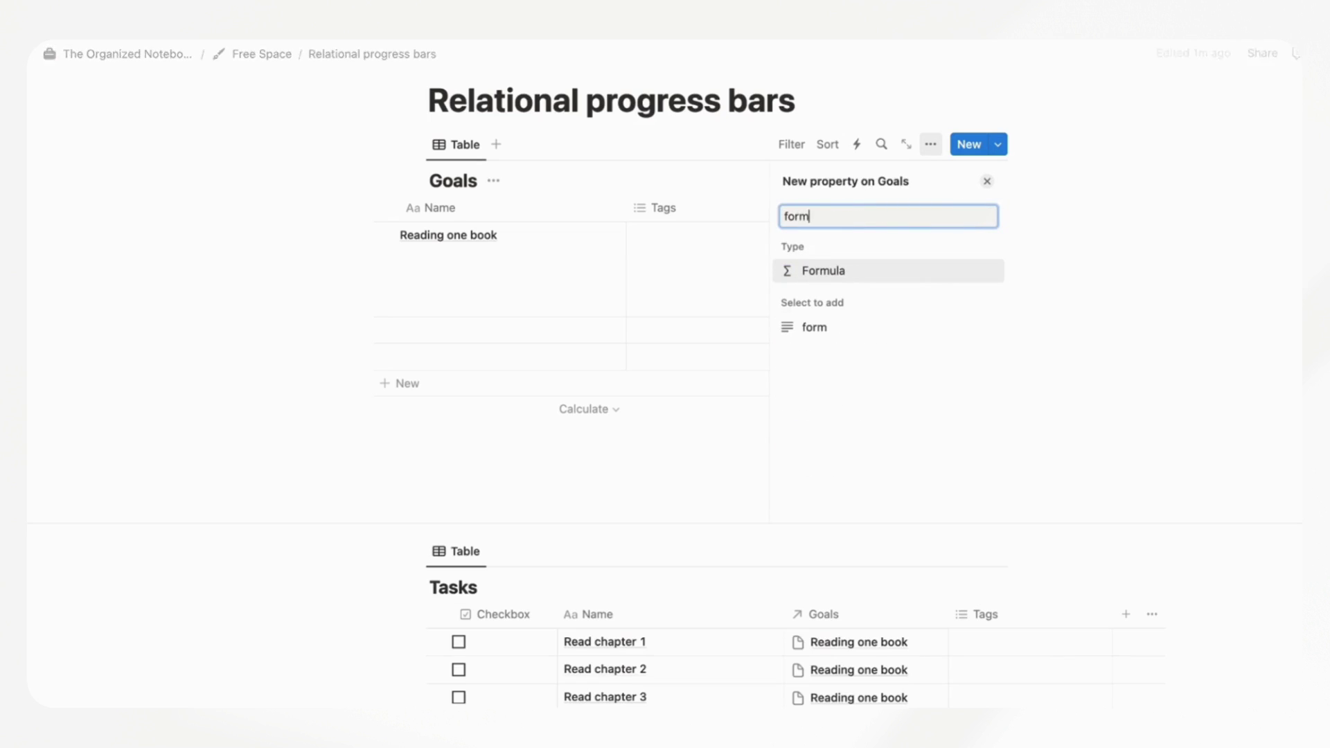
{"action": "left_click", "coordinate": [955, 290]}
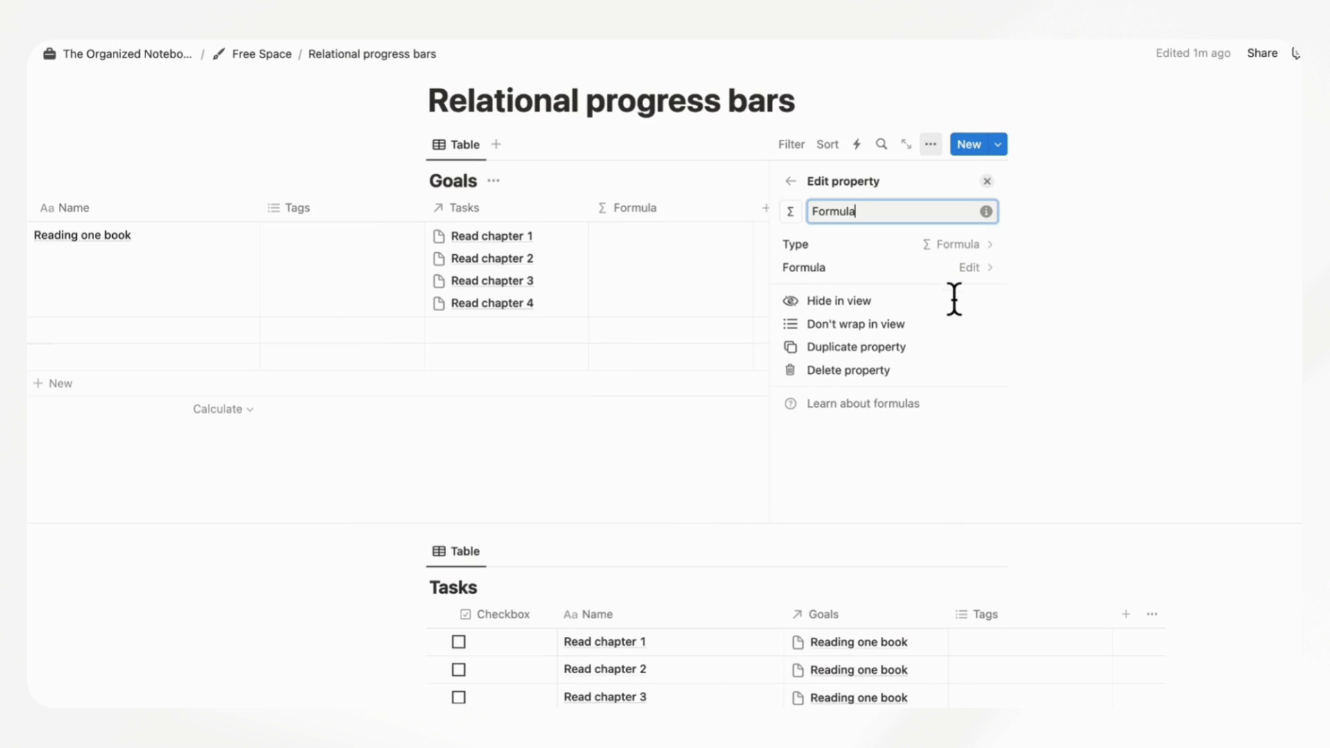
- Begin the Goals table's formula with the count of checked tasks: Tasks.filter(current.Checkbox == true).length()
{"action": "left_click", "coordinate": [969, 267]}
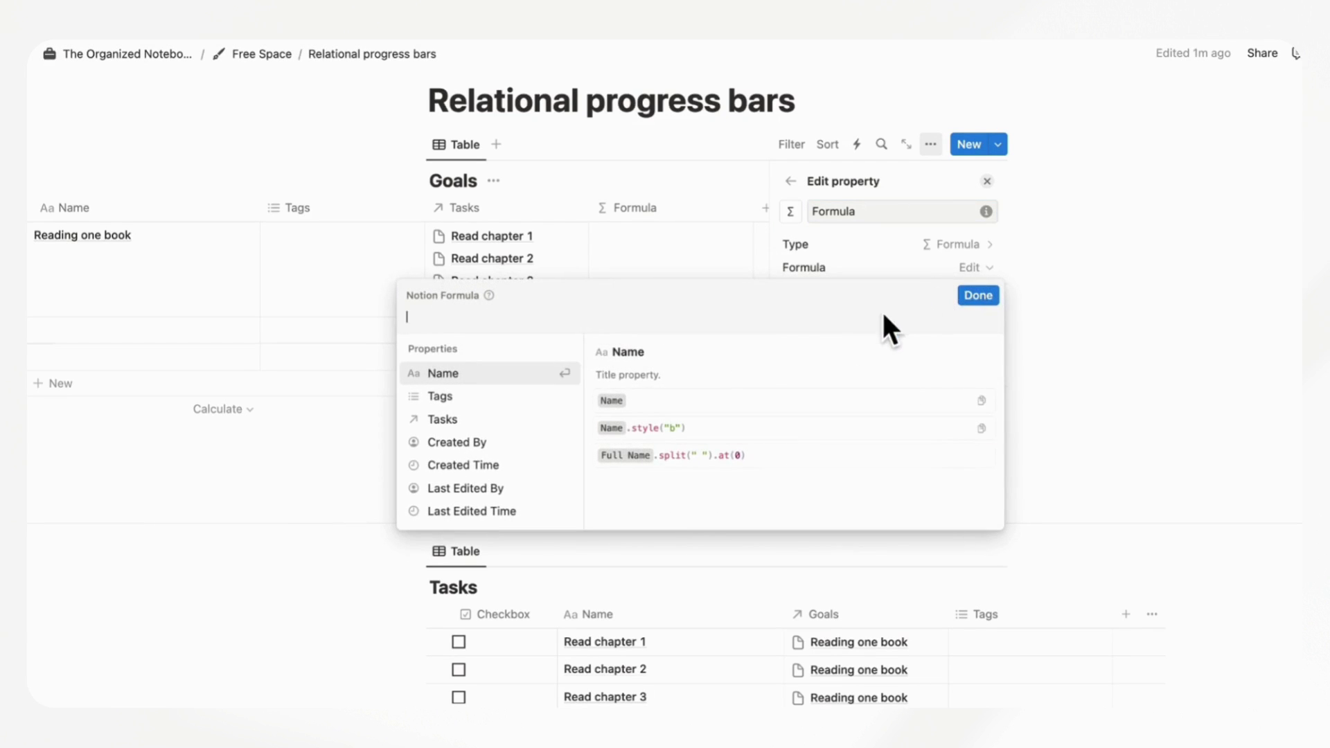
{"action": "type", "text": "tasks"}
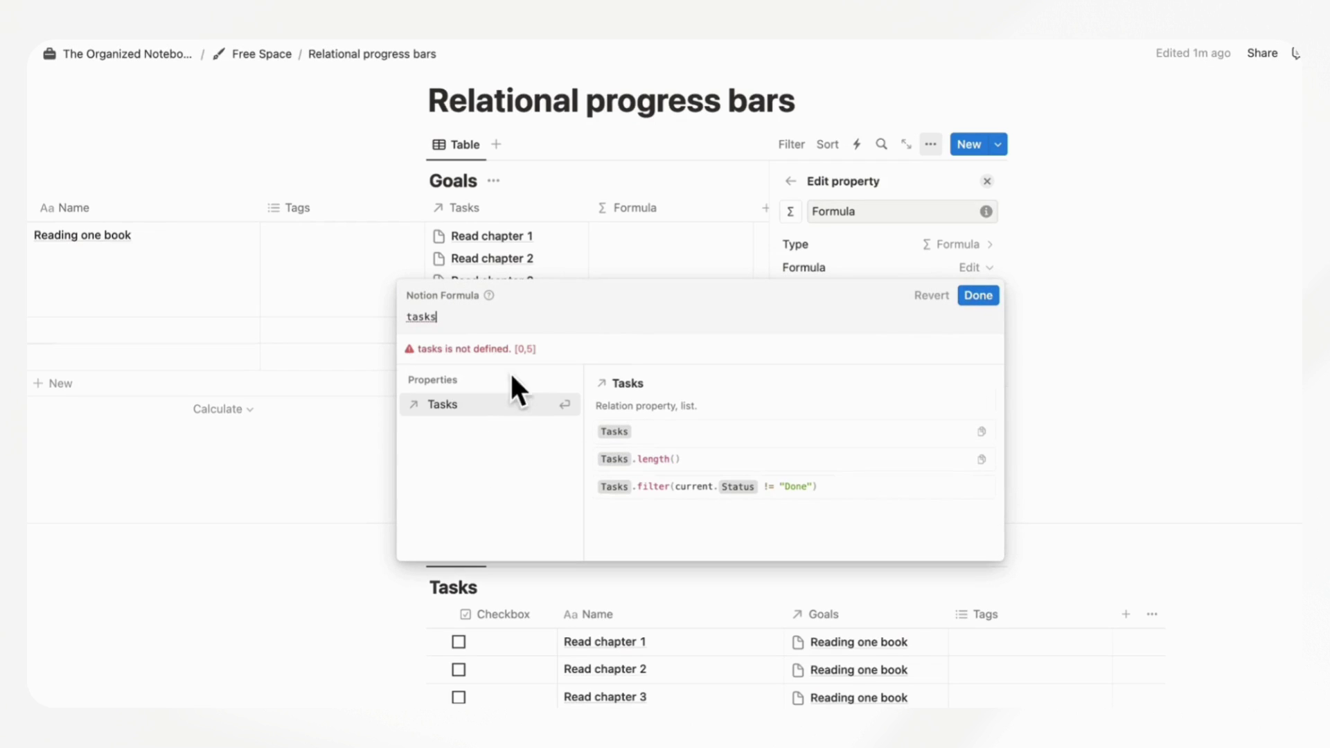
{"action": "left_click", "coordinate": [488, 405]}
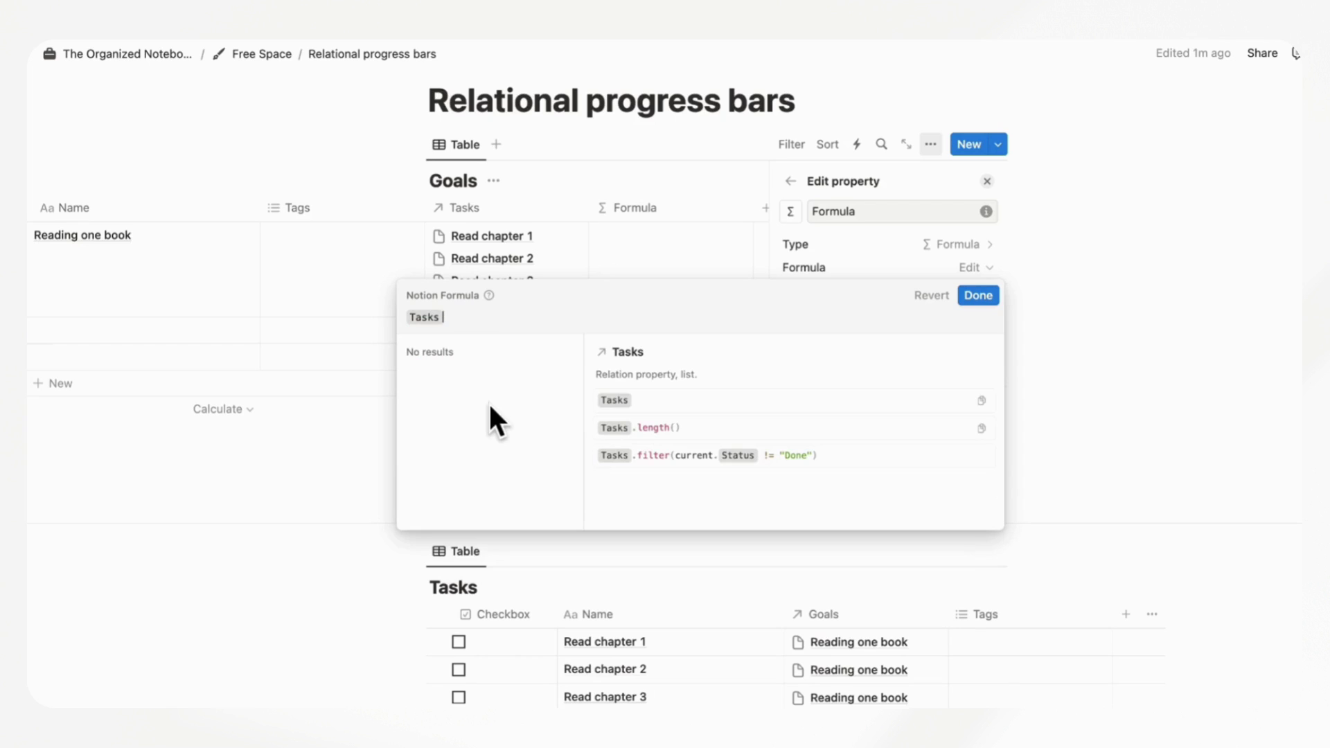
{"action": "type", "text": ".filter(c"}
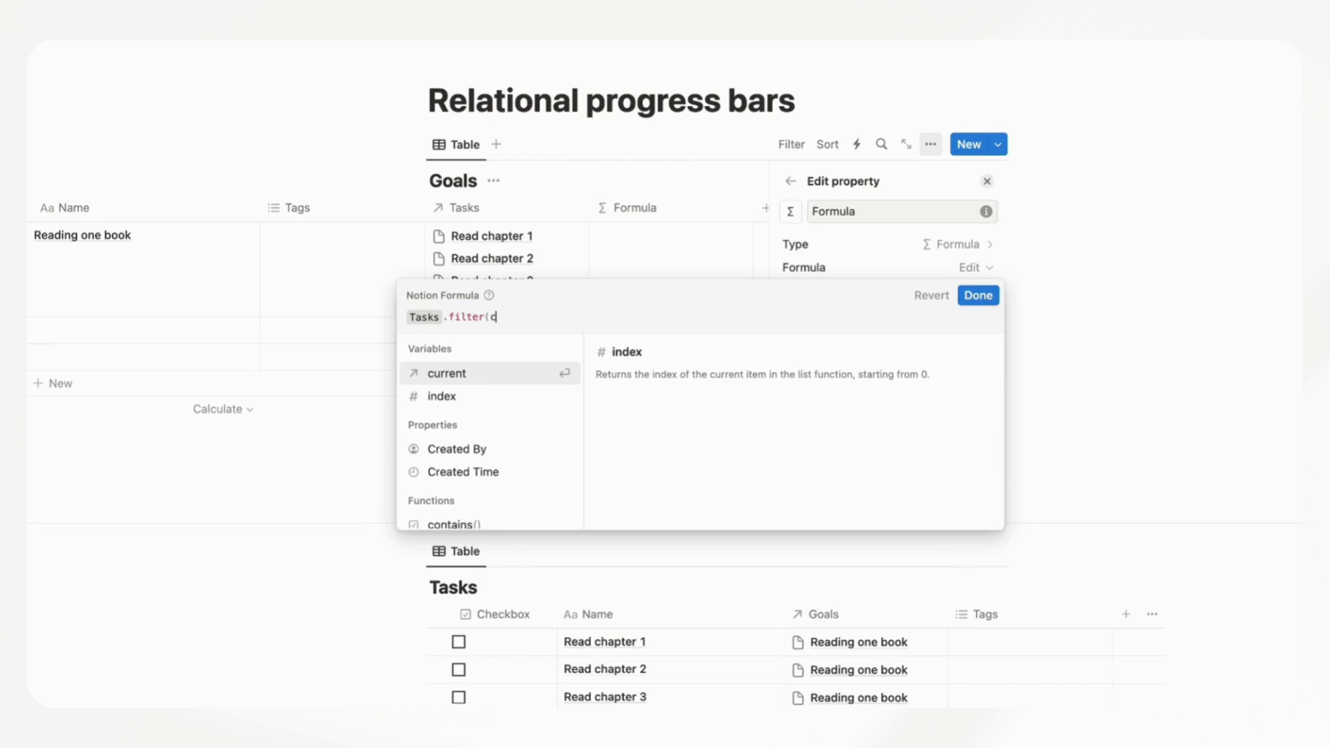
{"action": "type", "text": "urrent."}
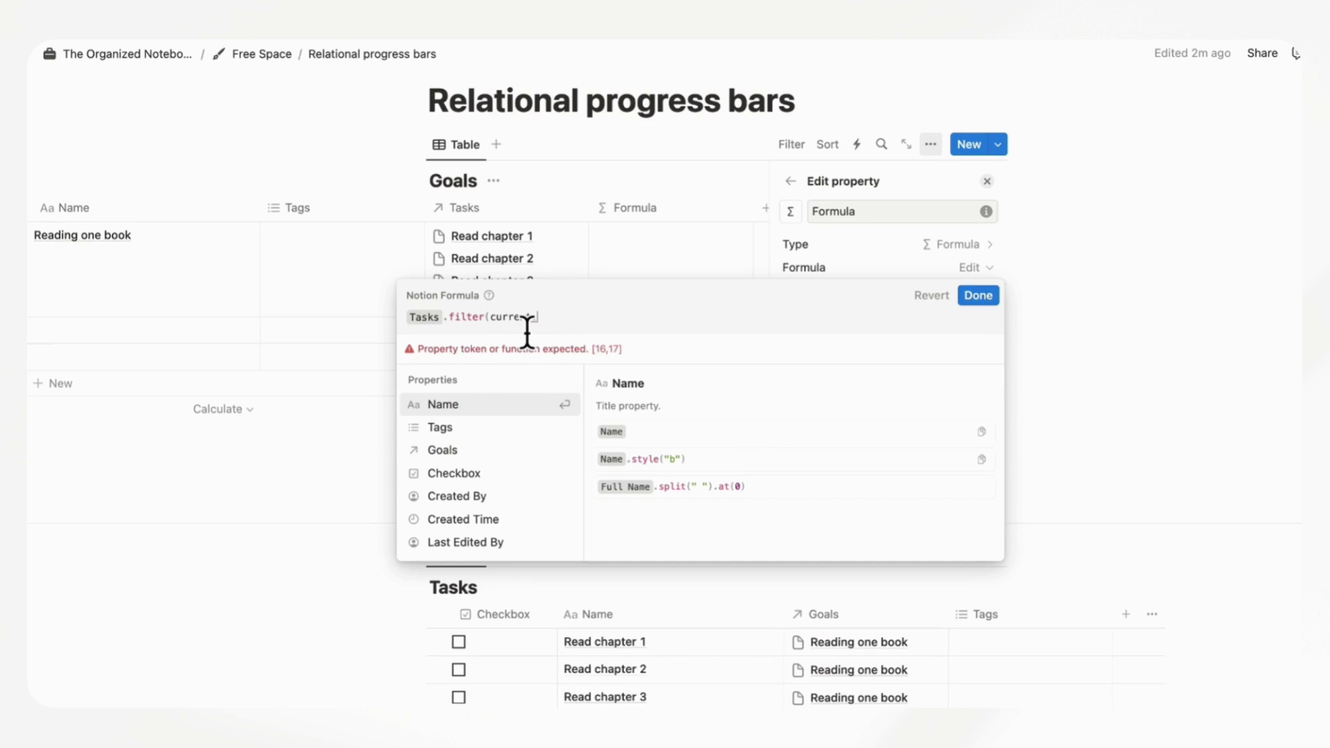
{"action": "left_click", "coordinate": [504, 471]}
{"action": "type", "text": "== true"}
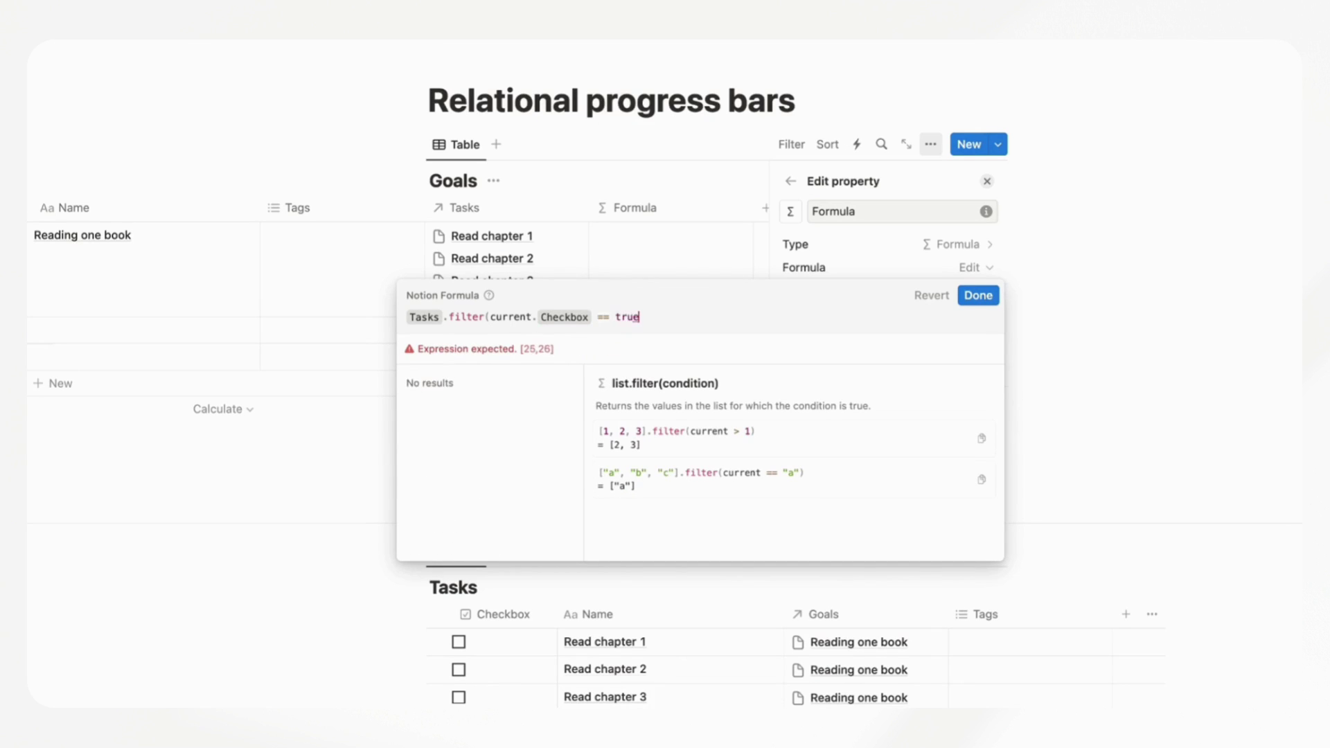
{"action": "type", "text": ").length()"}
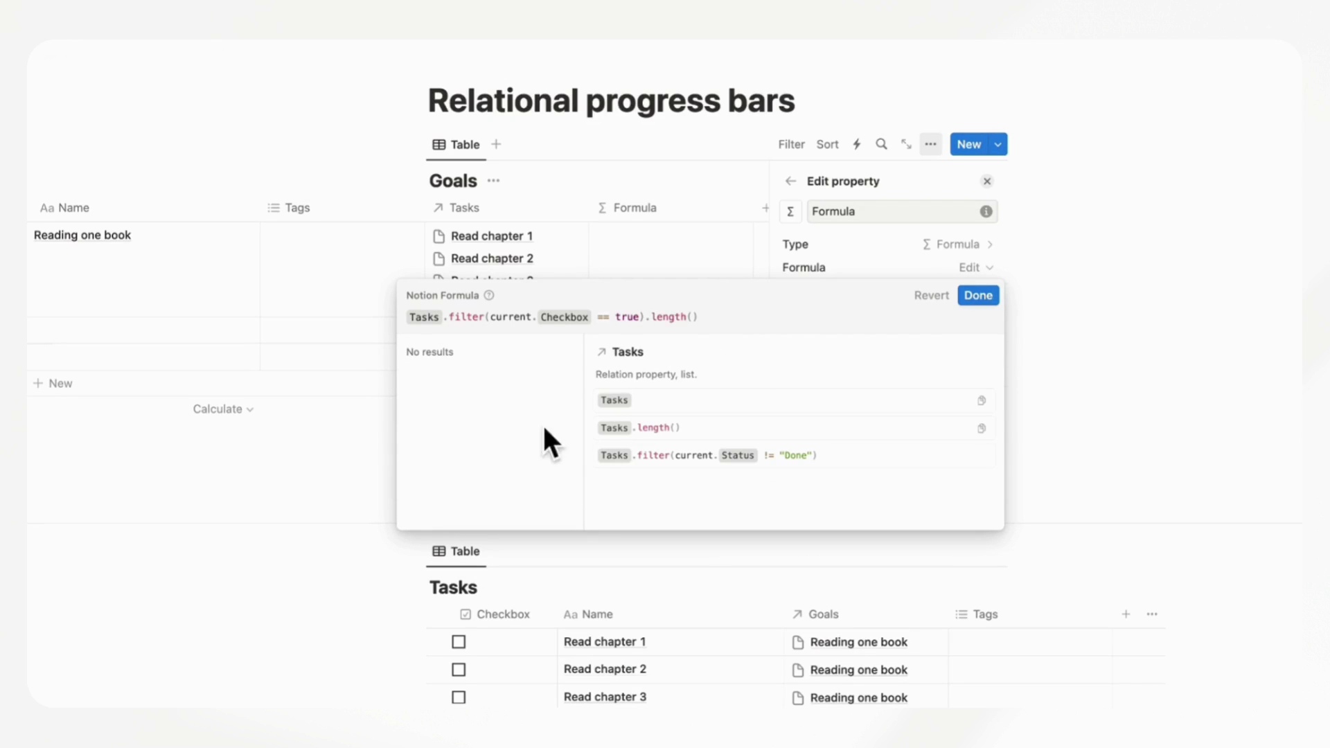
- Divide the checked-task count in the formula by Tasks.length() and save the formula
{"action": "type", "text": "/"}
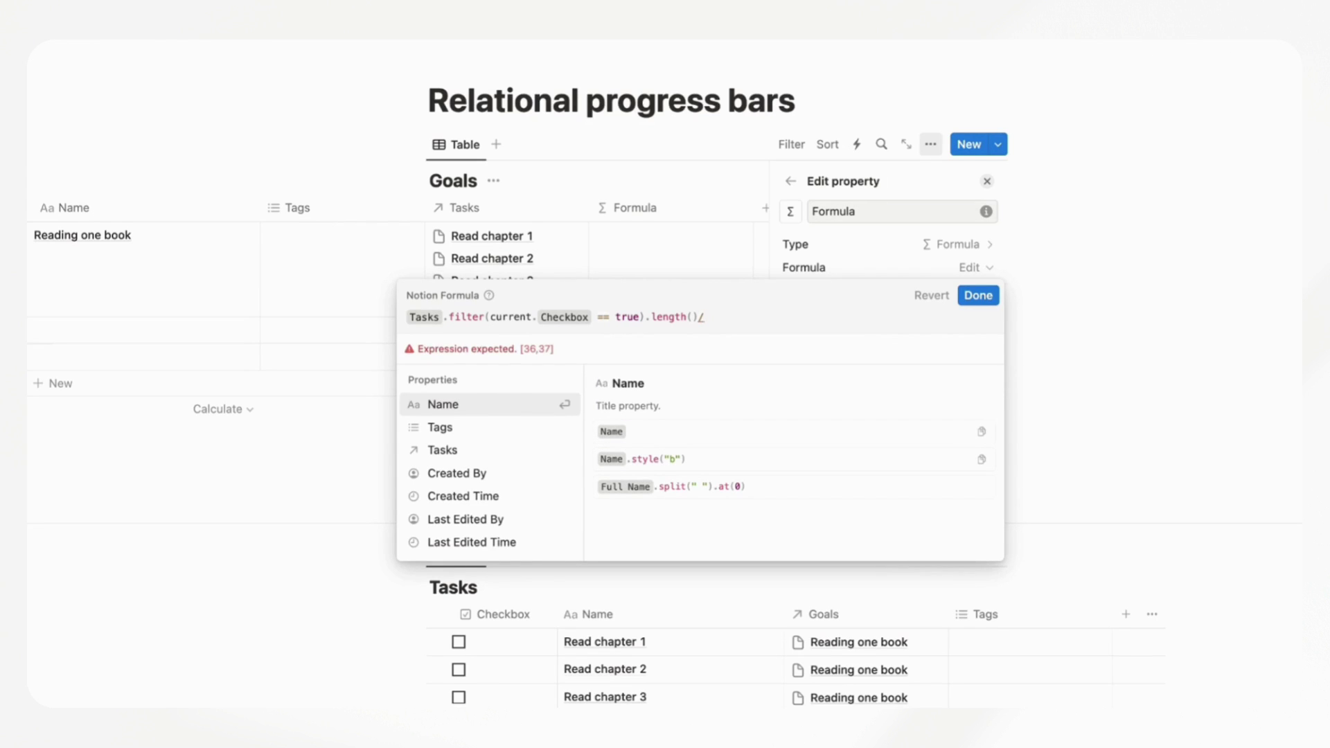
{"action": "type", "text": "tasks.length"}
{"action": "key", "text": "Return"}
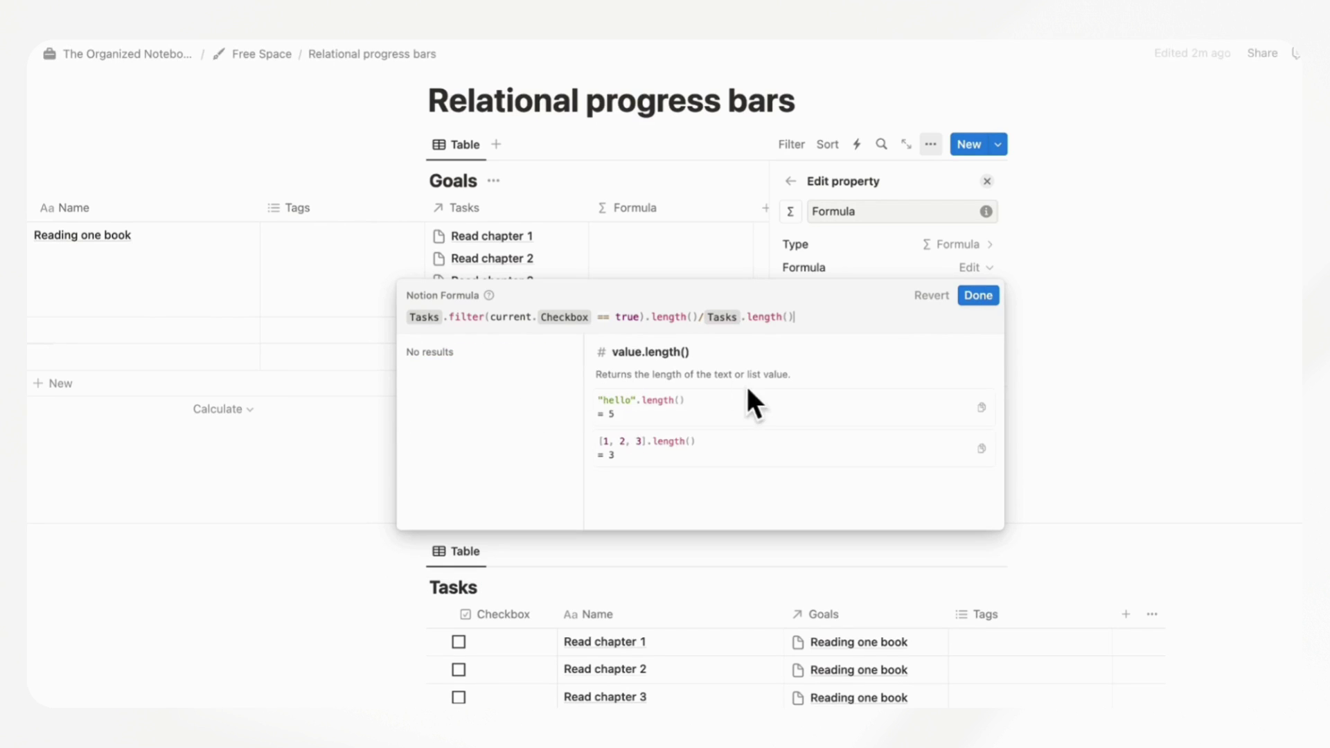
{"action": "left_click", "coordinate": [978, 296]}
- Set the Formula property's number format to Percent and show it as a bar
{"action": "left_click", "coordinate": [987, 290]}
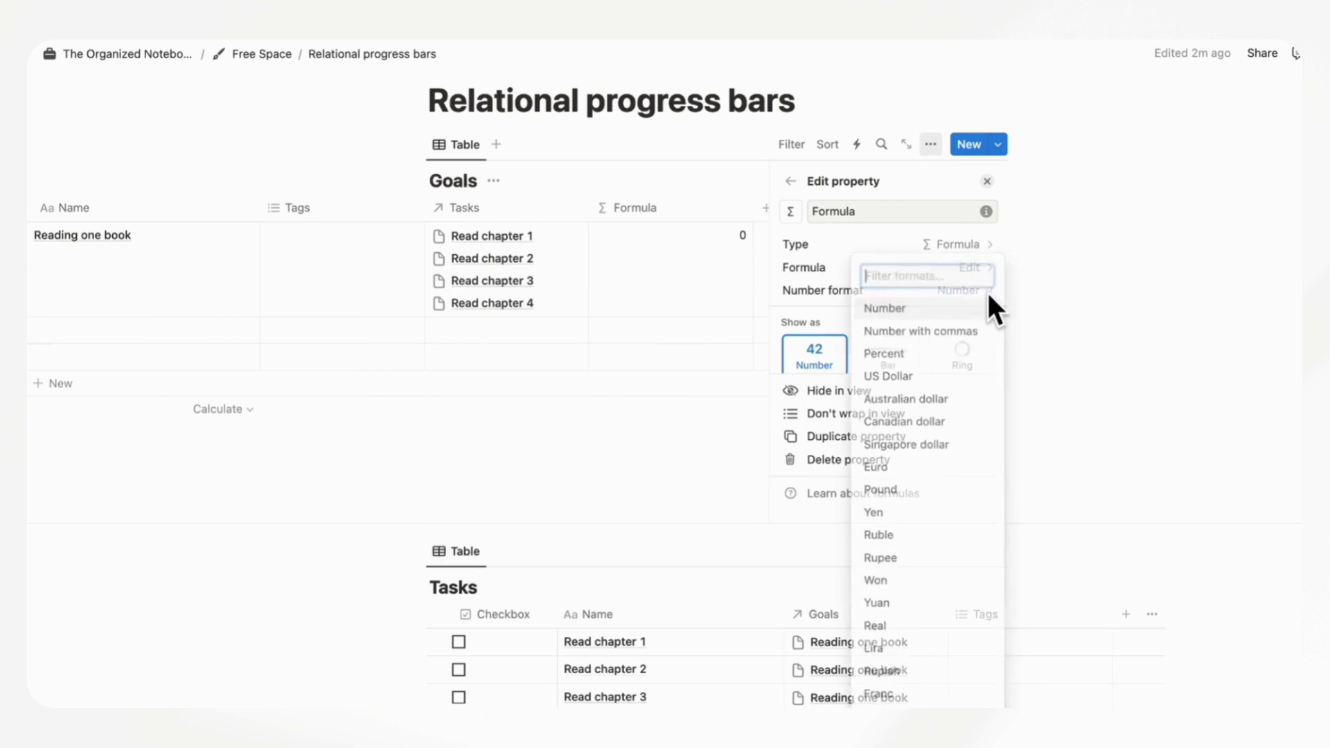
{"action": "left_click", "coordinate": [938, 363]}
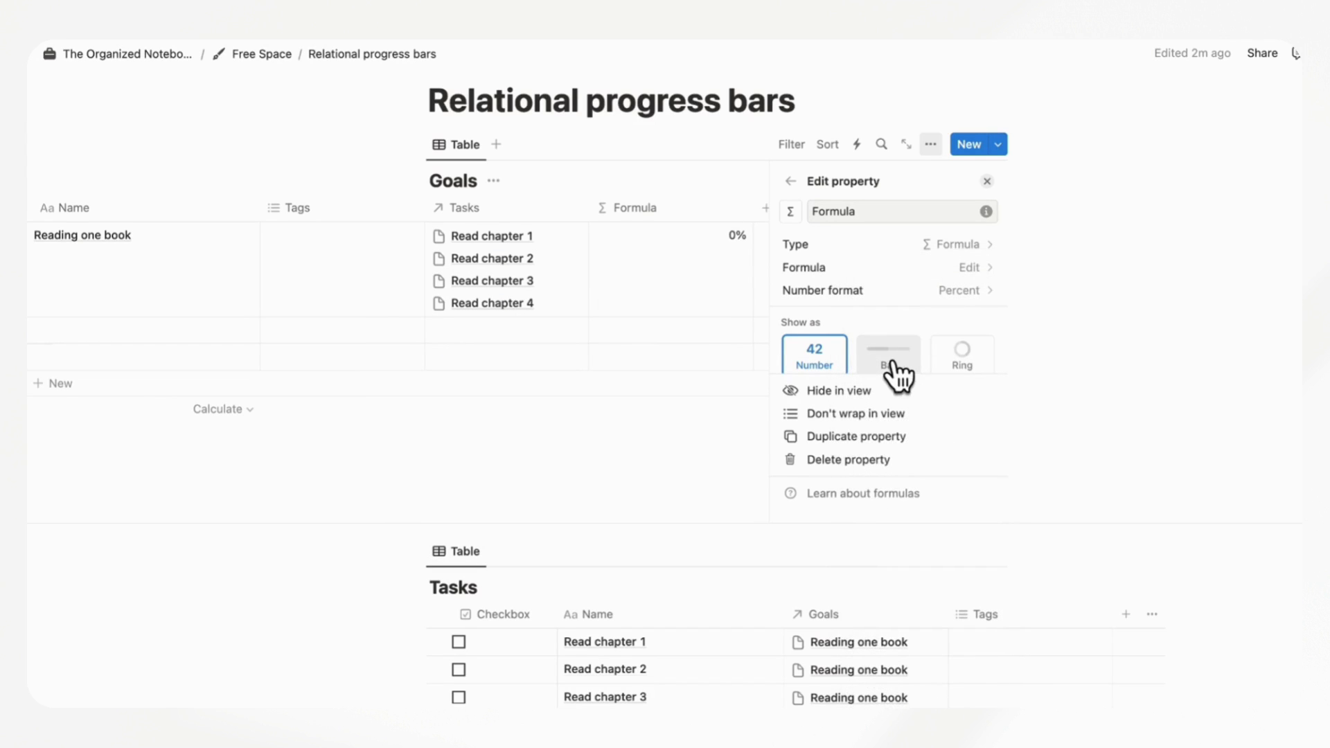
{"action": "left_click", "coordinate": [888, 360]}
{"action": "left_click", "coordinate": [988, 180]}
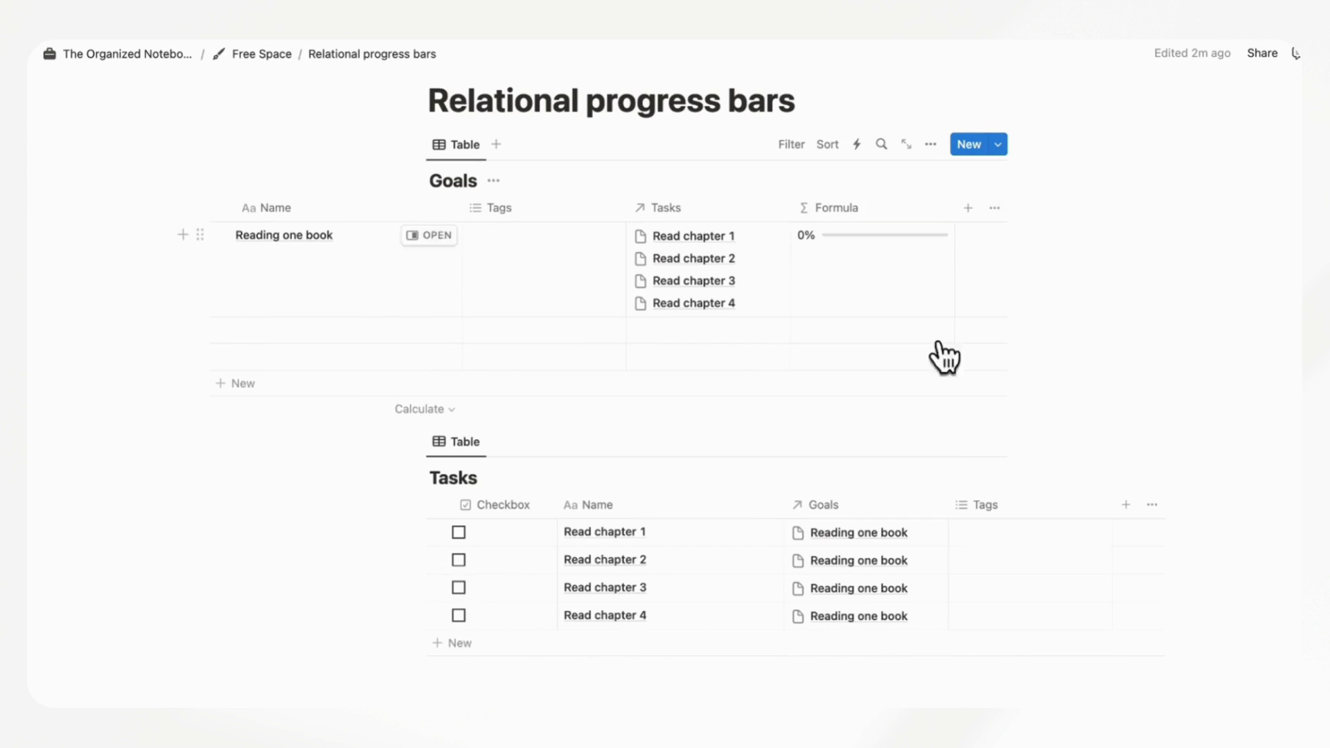
- Test the progress bar by checking all four chapter tasks and unchecking them again
{"action": "left_click", "coordinate": [460, 531]}
{"action": "left_click", "coordinate": [460, 559]}
{"action": "left_click", "coordinate": [459, 587]}
{"action": "left_click", "coordinate": [459, 616]}
{"action": "left_click", "coordinate": [459, 615]}
{"action": "left_click", "coordinate": [459, 587]}
{"action": "left_click", "coordinate": [459, 559]}
{"action": "left_click", "coordinate": [459, 532]}
- Check off Read chapter 2 and Read chapter 1 in the Tasks table
{"action": "left_click", "coordinate": [459, 560]}
{"action": "left_click", "coordinate": [460, 532]}
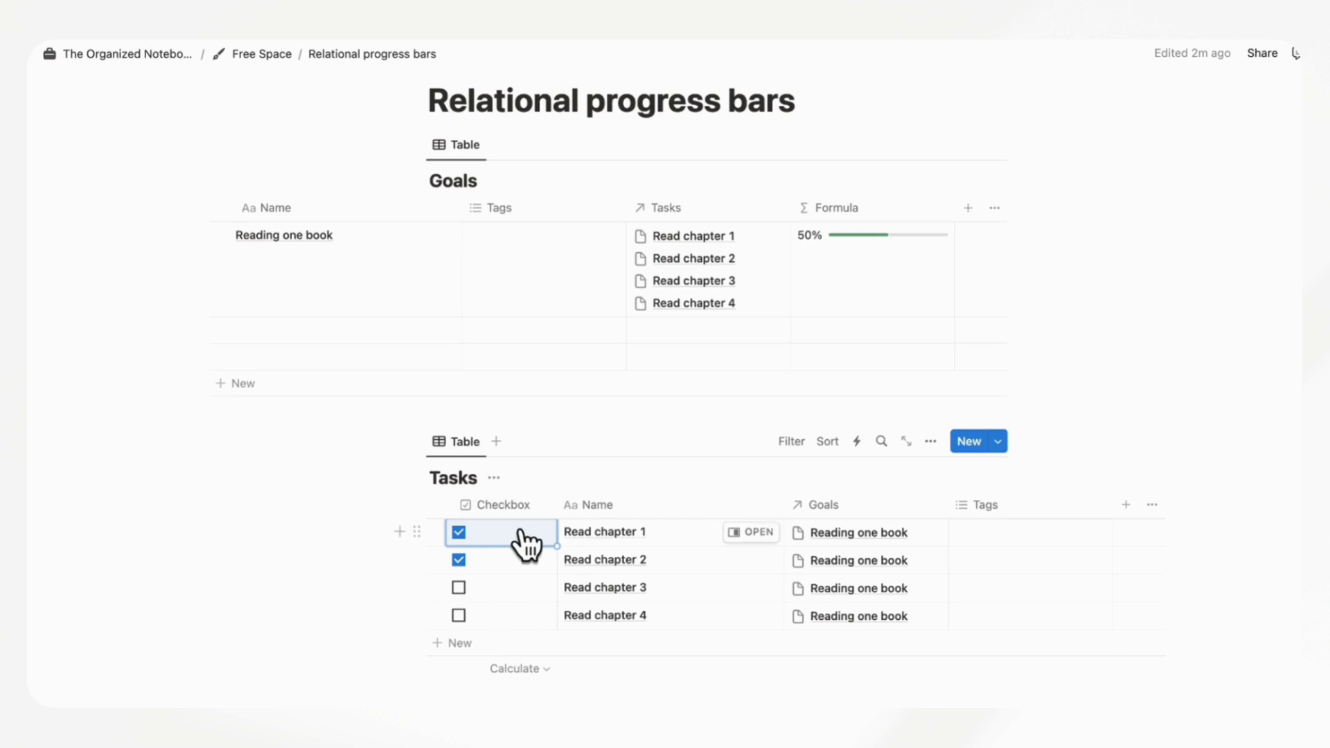
{"action": "left_click", "coordinate": [879, 280]}
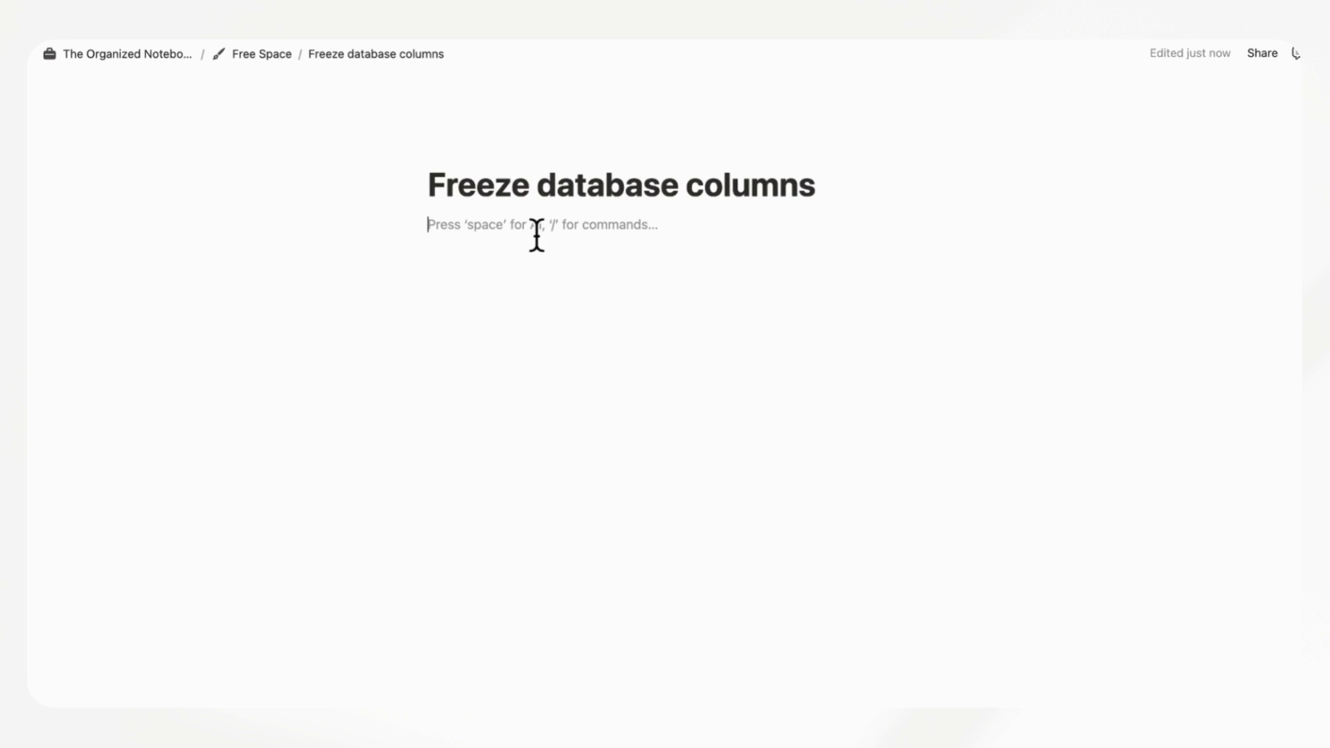
- Insert a table view with a new database on the Freeze database columns page and title it Table view
{"action": "type", "text": "/table"}
{"action": "left_click", "coordinate": [509, 375]}
{"action": "left_click", "coordinate": [836, 521]}
{"action": "type", "text": "Table view"}
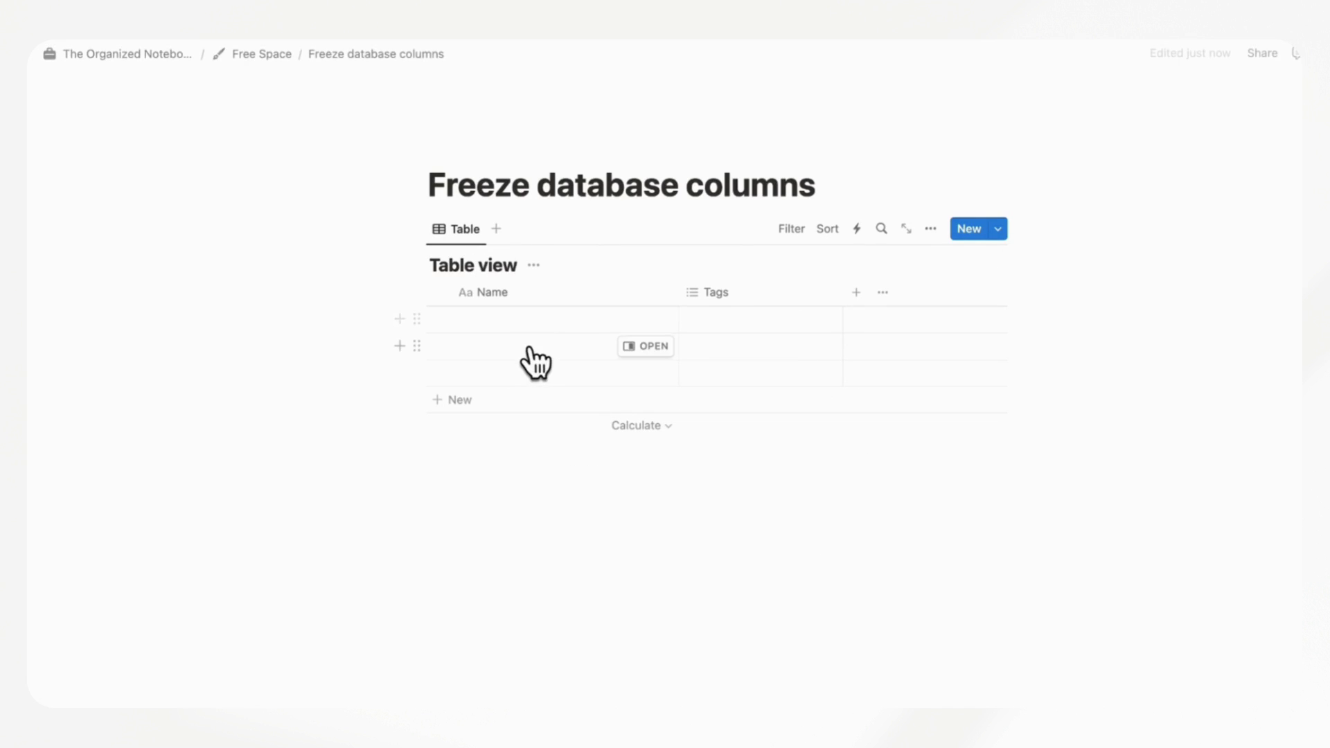
- Add two Text properties and a Number property to the Table view database
{"action": "left_click", "coordinate": [863, 298]}
{"action": "left_click", "coordinate": [870, 480]}
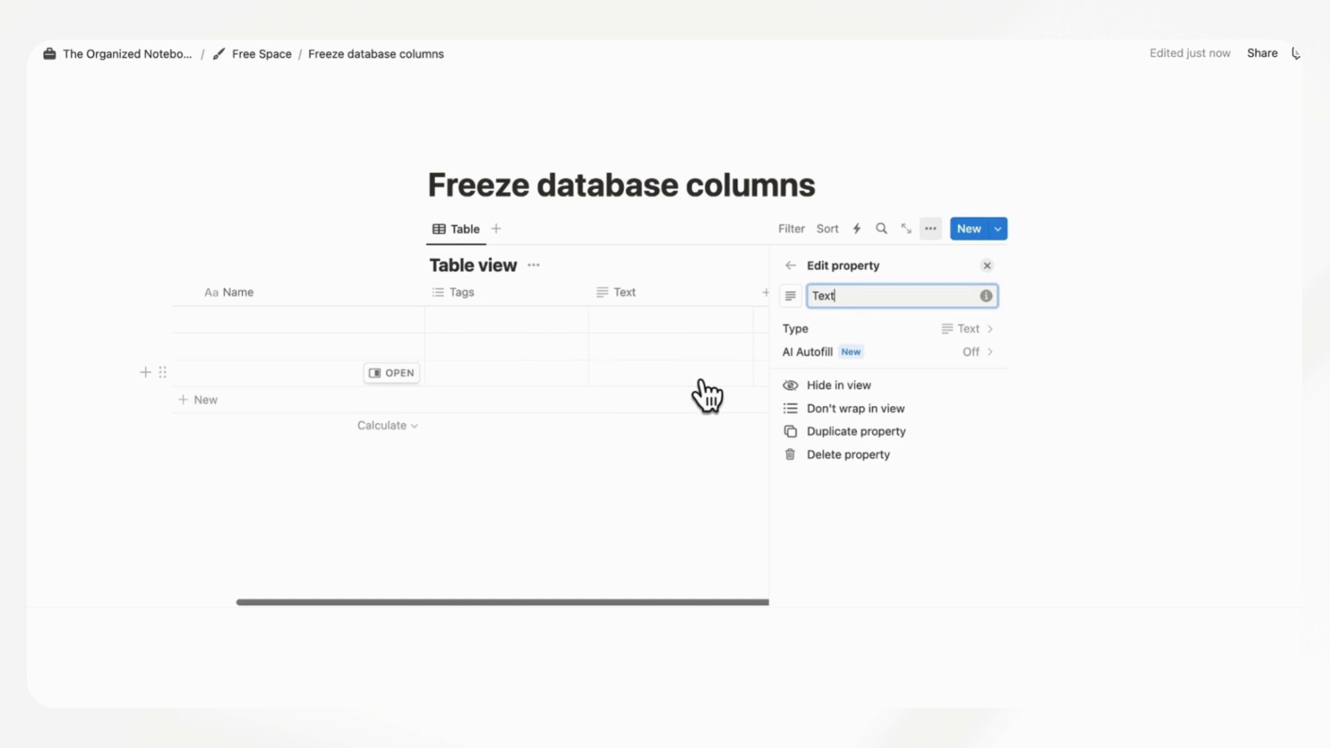
{"action": "left_click", "coordinate": [987, 266]}
{"action": "left_click", "coordinate": [970, 292]}
{"action": "left_click", "coordinate": [912, 480]}
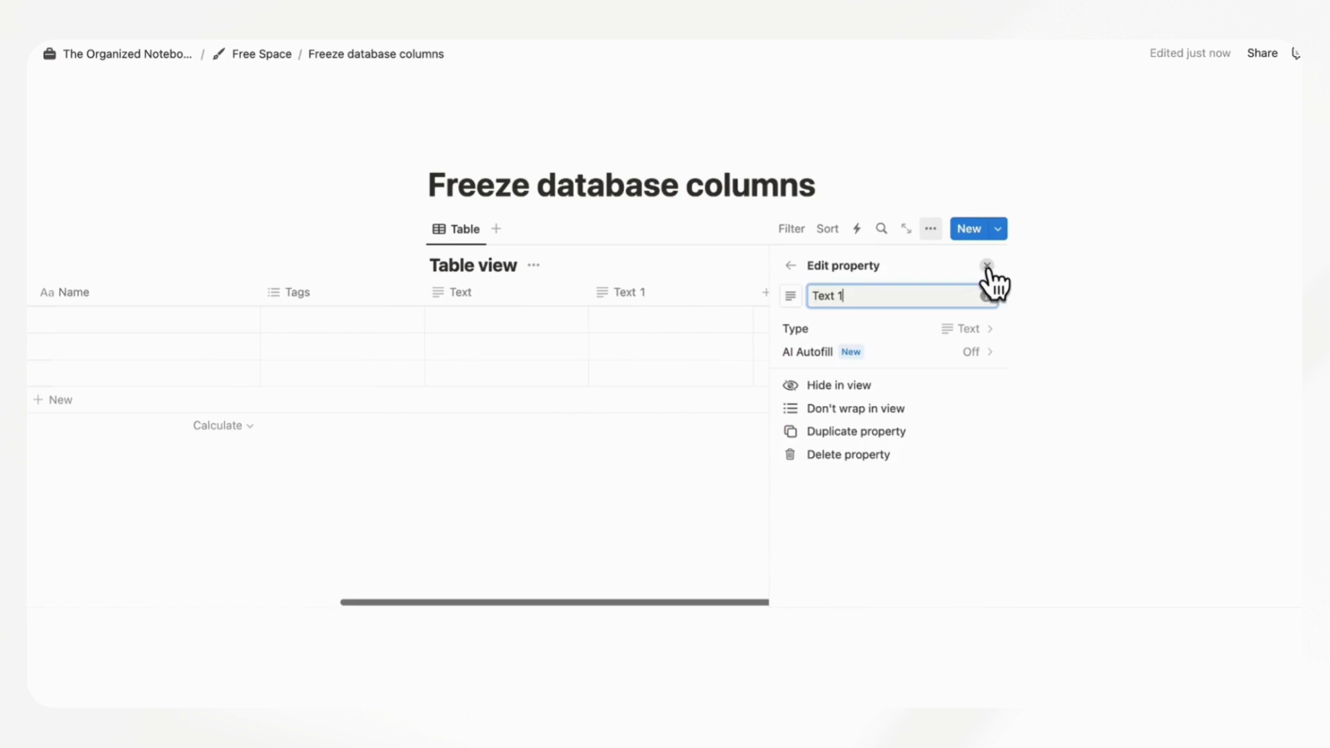
{"action": "left_click", "coordinate": [987, 266]}
{"action": "left_click", "coordinate": [967, 291]}
{"action": "left_click", "coordinate": [991, 267]}
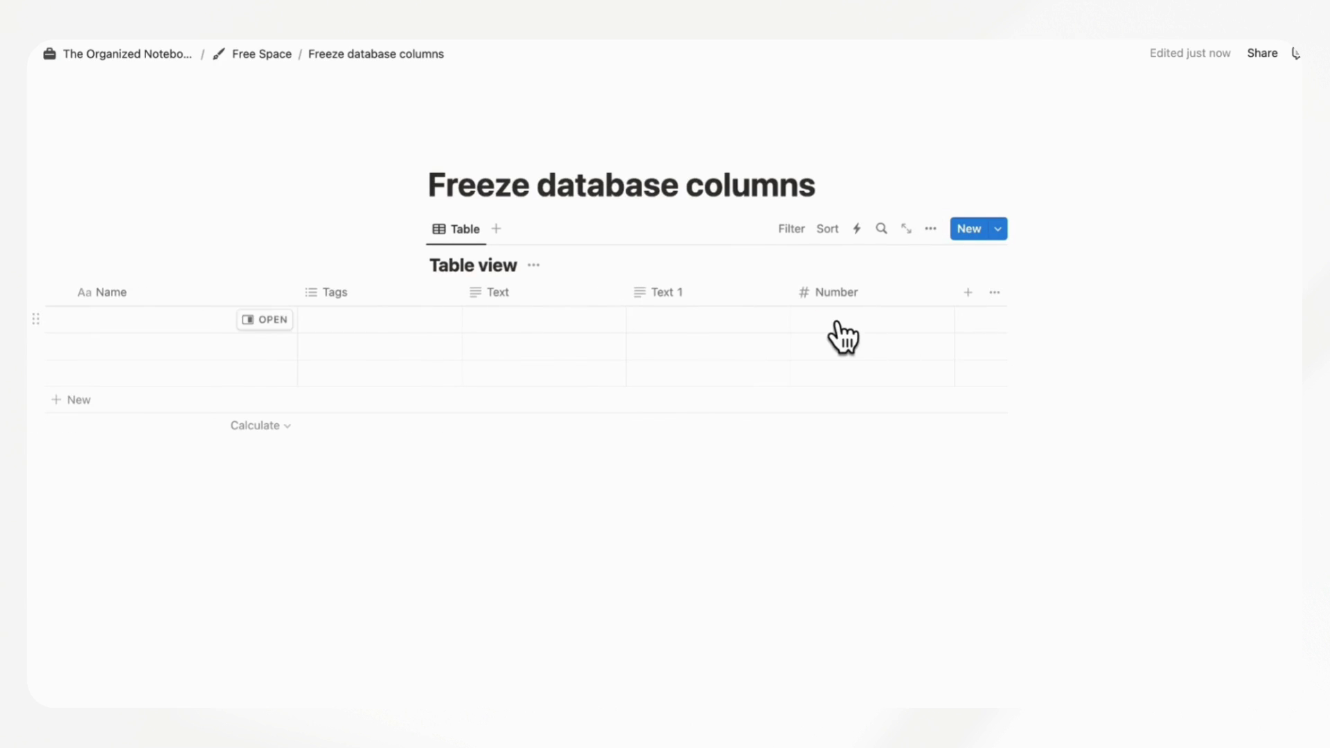
- Add a third Text property after the Number column
{"action": "scroll", "coordinate": [843, 336], "scroll_direction": "left", "scroll_amount": 5}
{"action": "scroll", "coordinate": [844, 336], "scroll_direction": "right", "scroll_amount": 5}
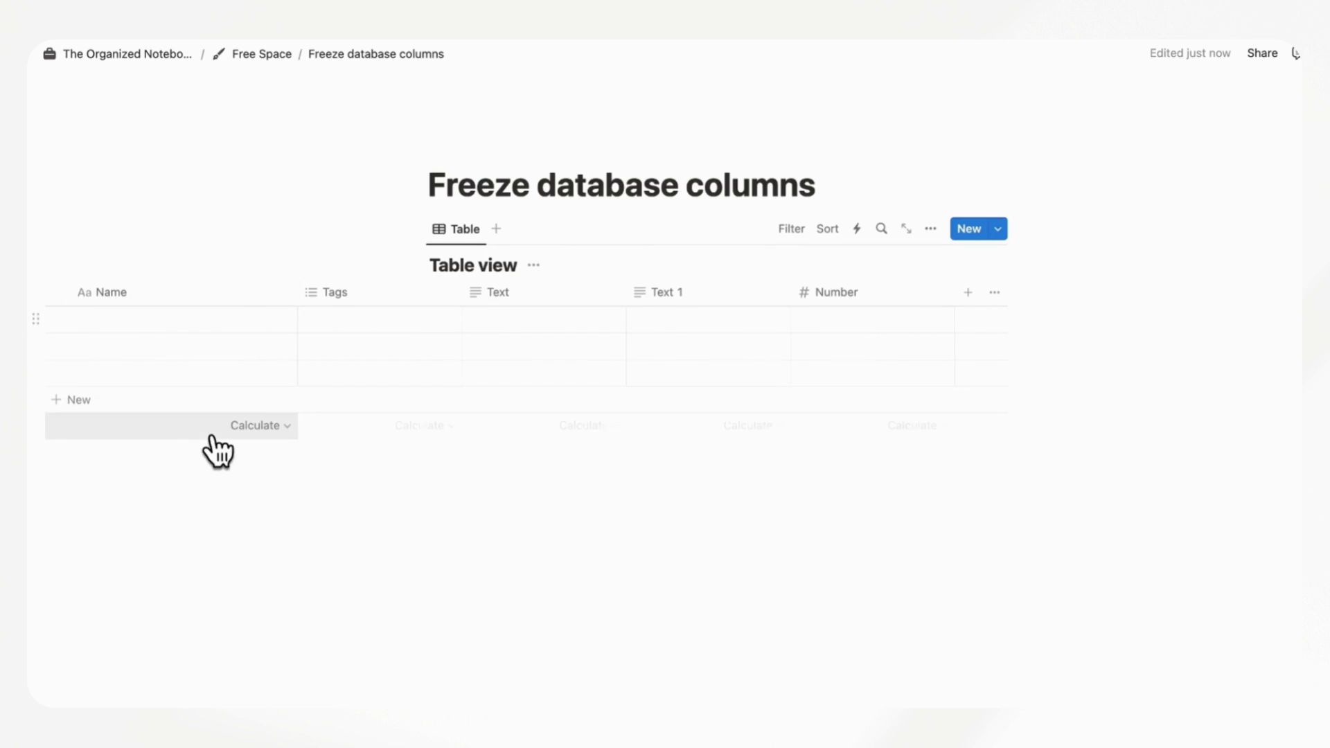
{"action": "left_click", "coordinate": [967, 292]}
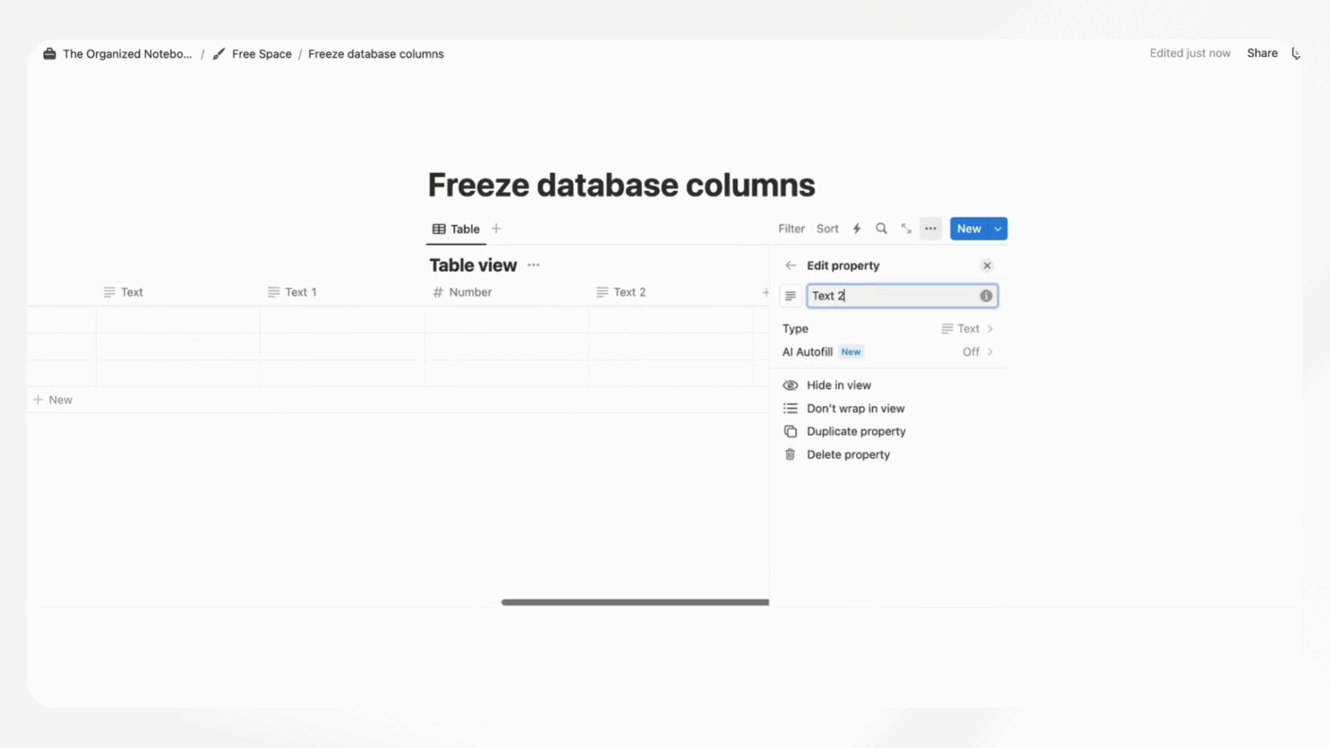
{"action": "key", "text": "Escape"}
- Freeze the table up to the Name column
{"action": "mouse_move", "coordinate": [72, 373]}
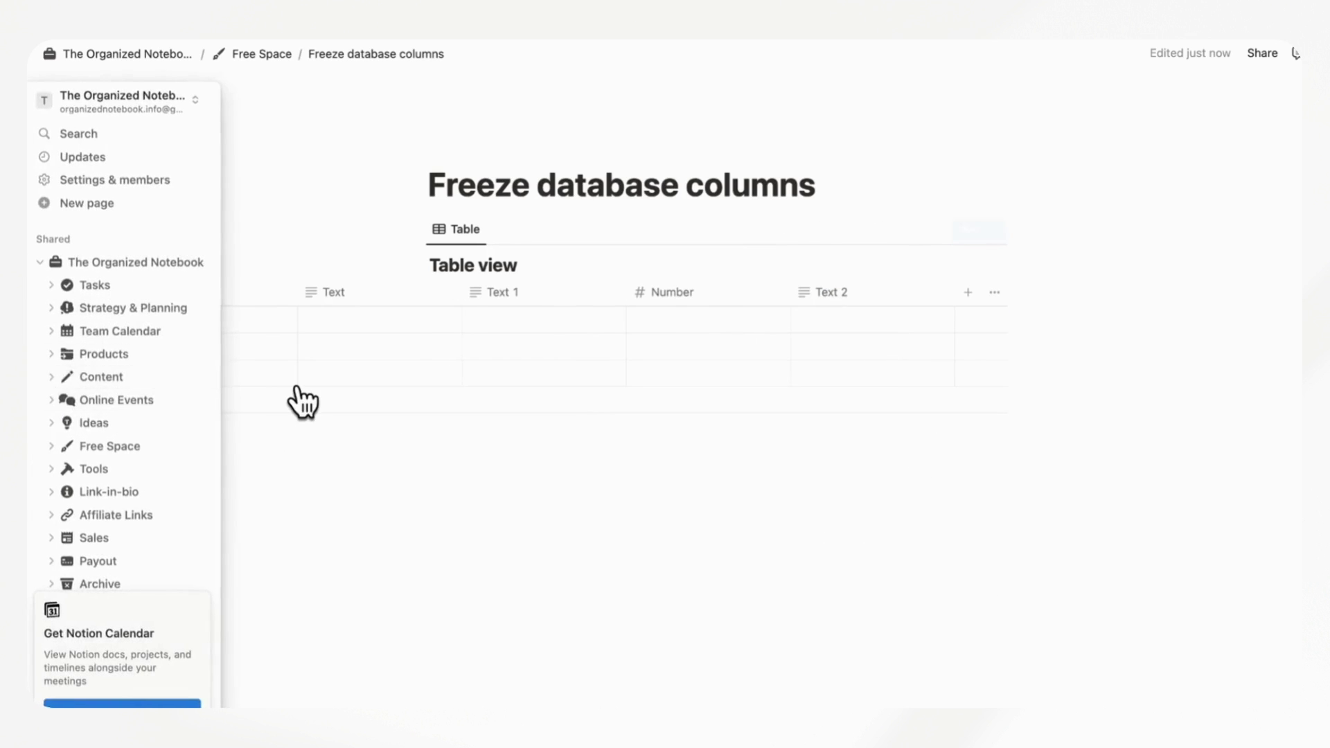
{"action": "scroll", "coordinate": [254, 353], "scroll_direction": "left", "scroll_amount": 5}
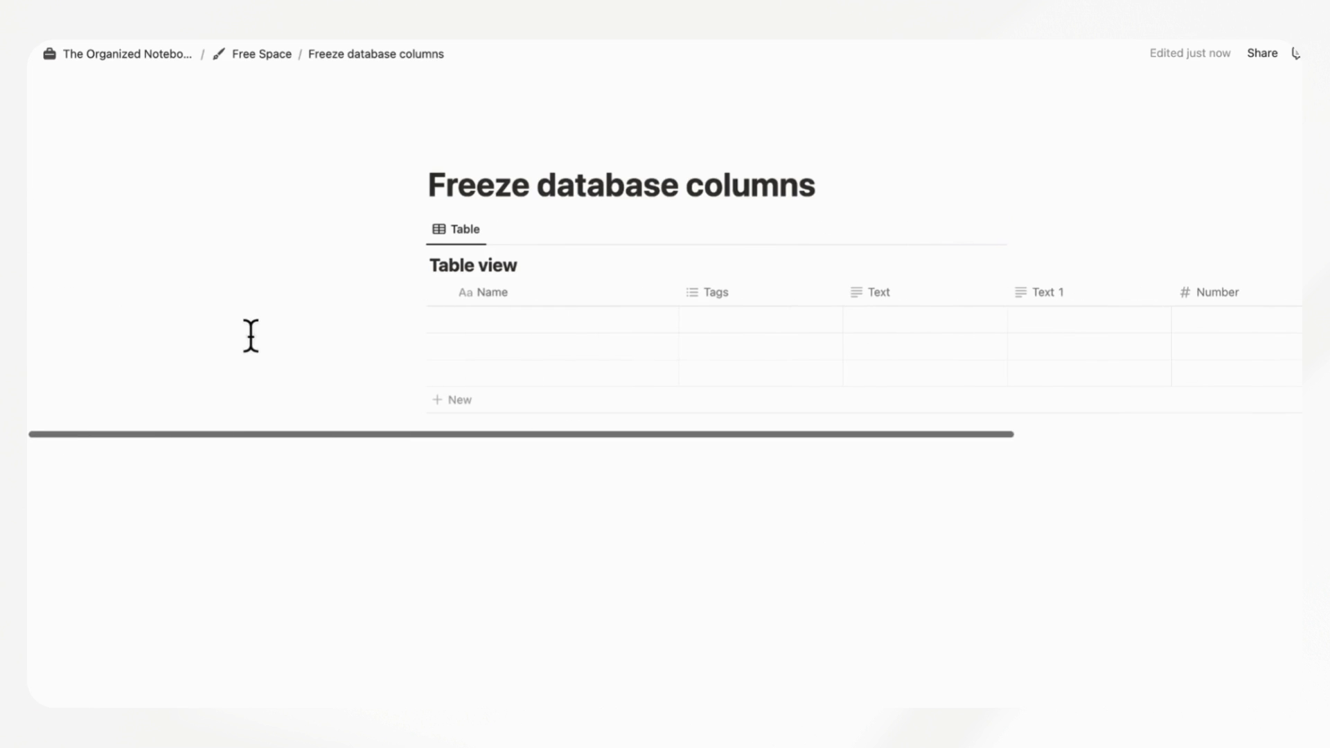
{"action": "scroll", "coordinate": [255, 354], "scroll_direction": "right", "scroll_amount": 5}
{"action": "scroll", "coordinate": [255, 354], "scroll_direction": "left", "scroll_amount": 5}
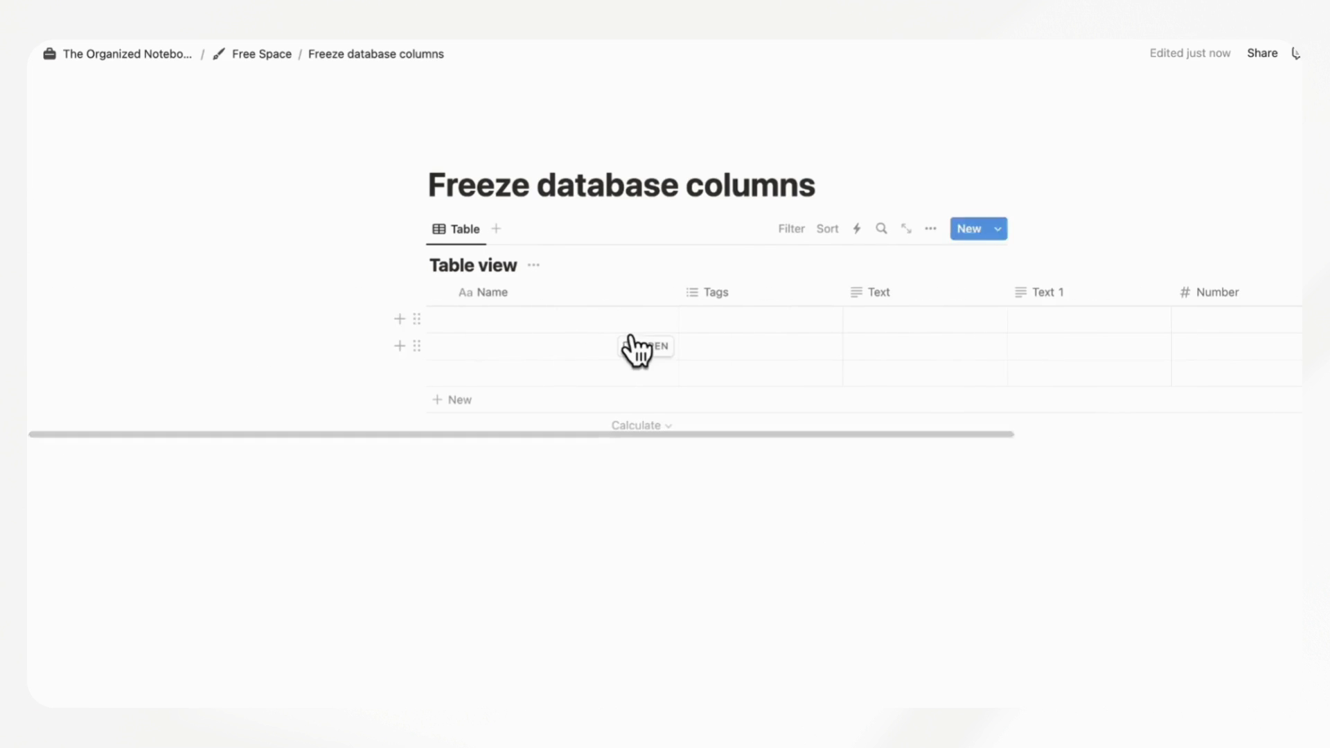
{"action": "left_click", "coordinate": [606, 292]}
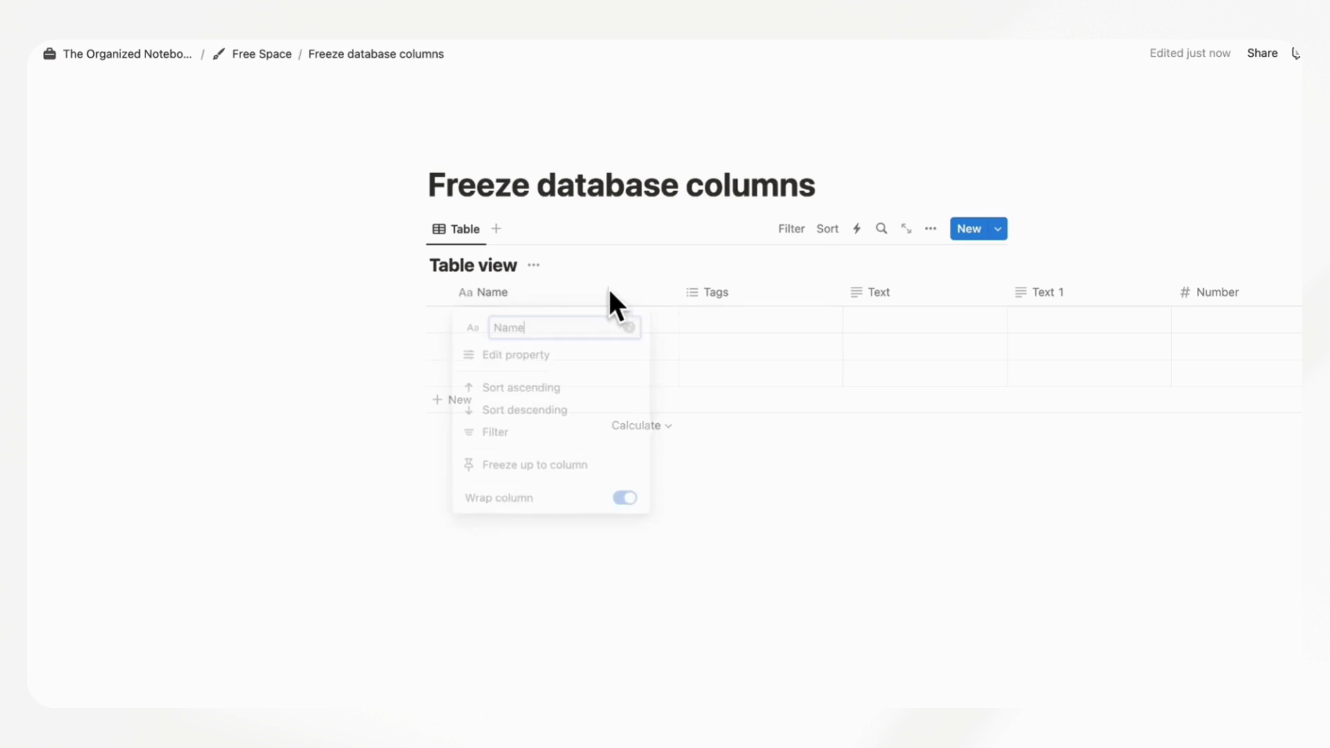
{"action": "left_click", "coordinate": [575, 471]}
{"action": "scroll", "coordinate": [829, 340], "scroll_direction": "right", "scroll_amount": 10}
{"action": "scroll", "coordinate": [829, 339], "scroll_direction": "right", "scroll_amount": 2}
{"action": "scroll", "coordinate": [829, 339], "scroll_direction": "left", "scroll_amount": 10}
{"action": "scroll", "coordinate": [829, 339], "scroll_direction": "right", "scroll_amount": 10}
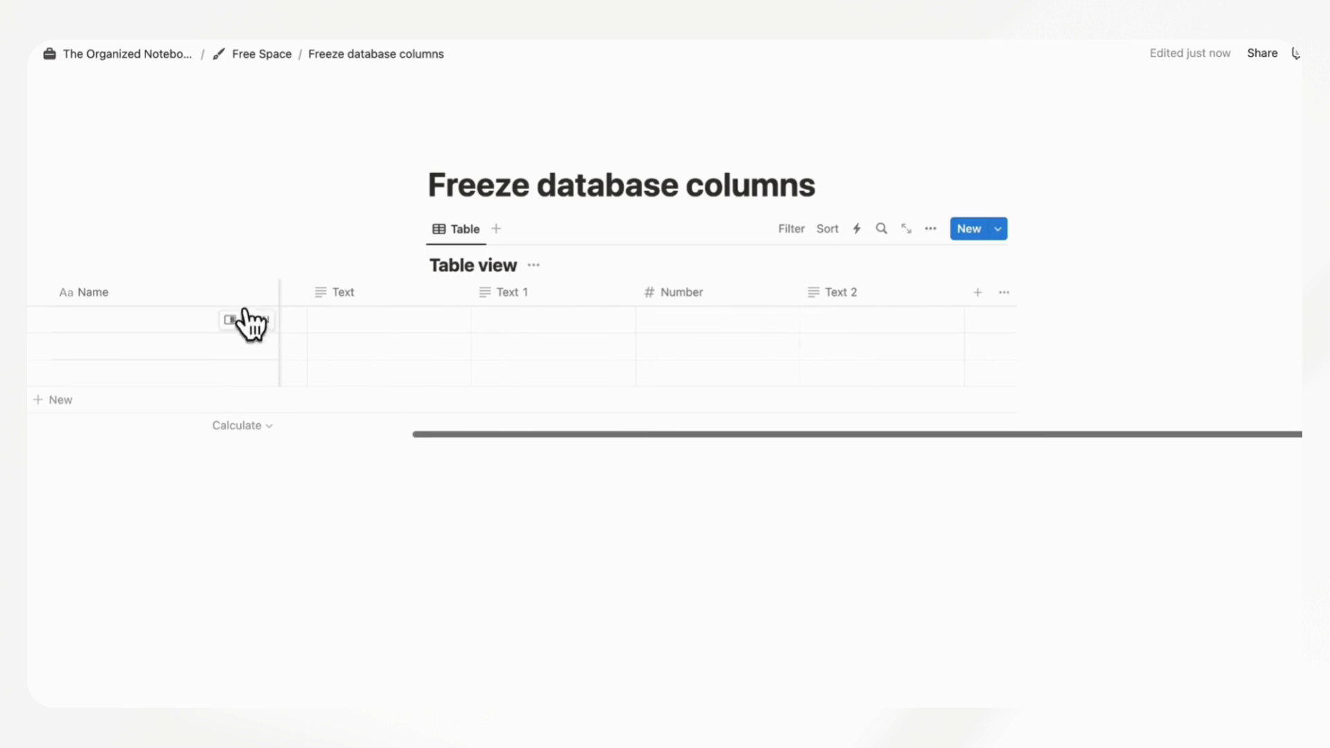
{"action": "scroll", "coordinate": [538, 346], "scroll_direction": "left", "scroll_amount": 10}
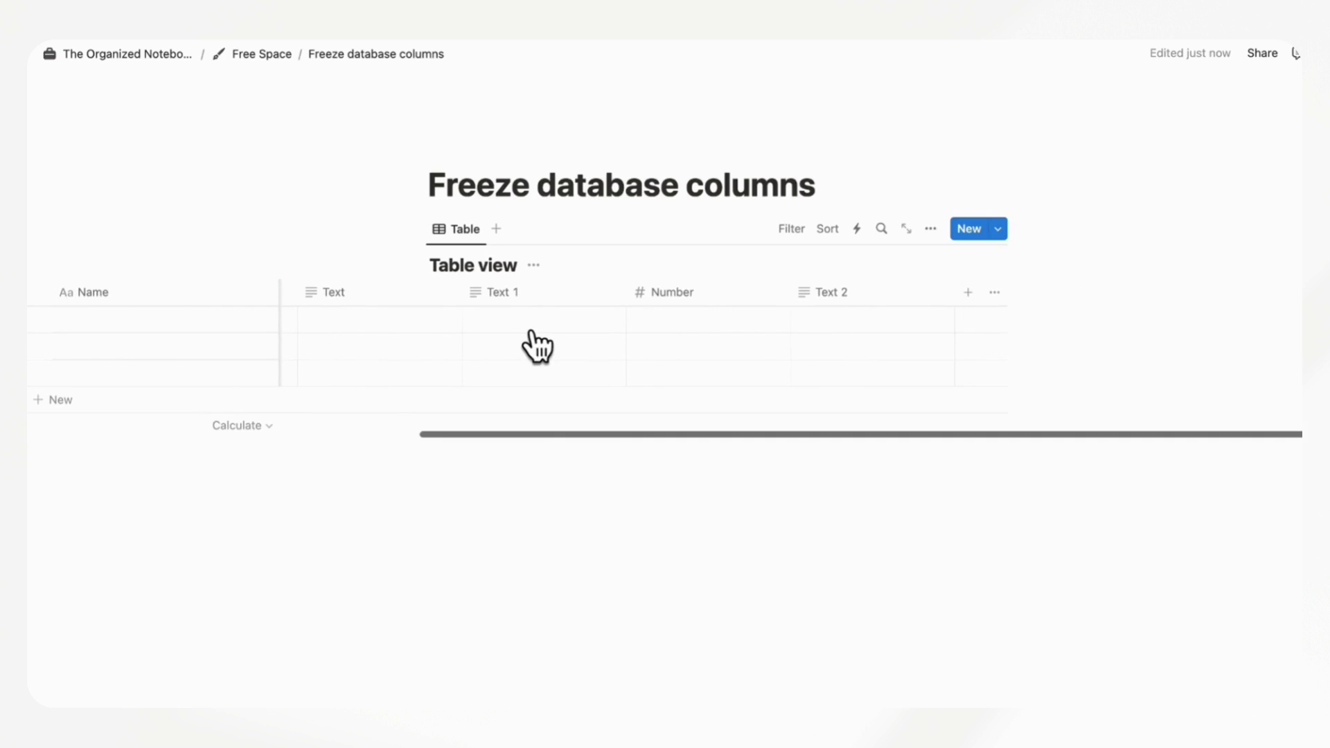